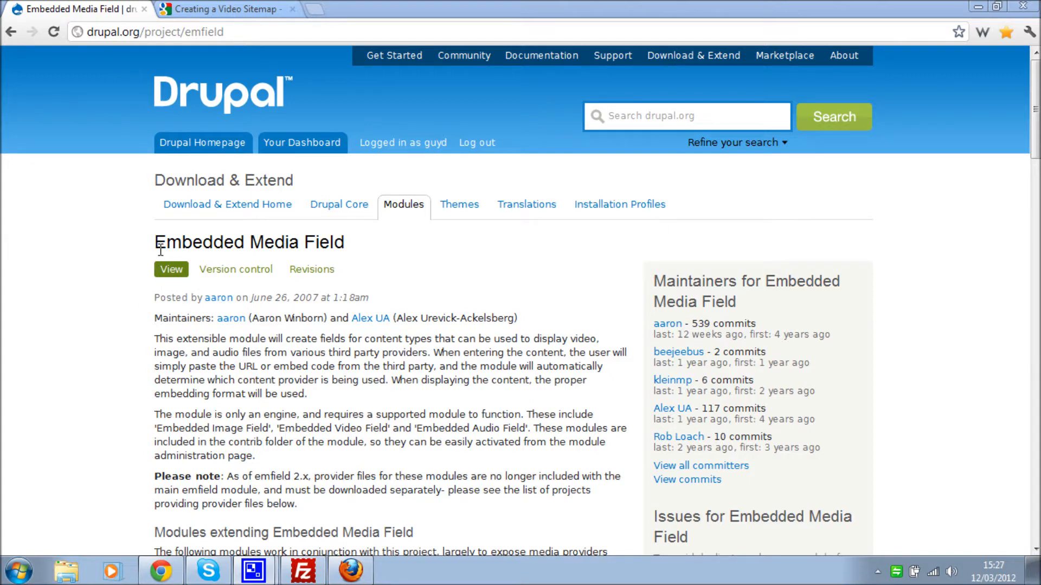
- Highlight the Media: YouTube provider entry on the current page
{"action": "left_click_drag", "start_coordinate": [161, 243], "coordinate": [385, 252]}
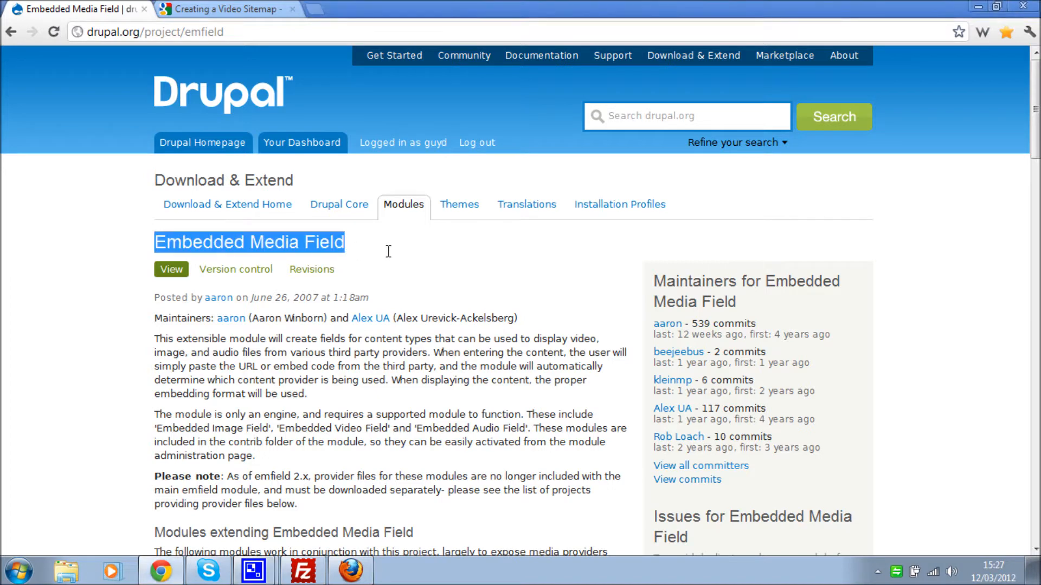
{"action": "scroll", "coordinate": [390, 254], "scroll_direction": "down", "scroll_amount": 7}
{"action": "scroll", "coordinate": [391, 250], "scroll_direction": "down", "scroll_amount": 3}
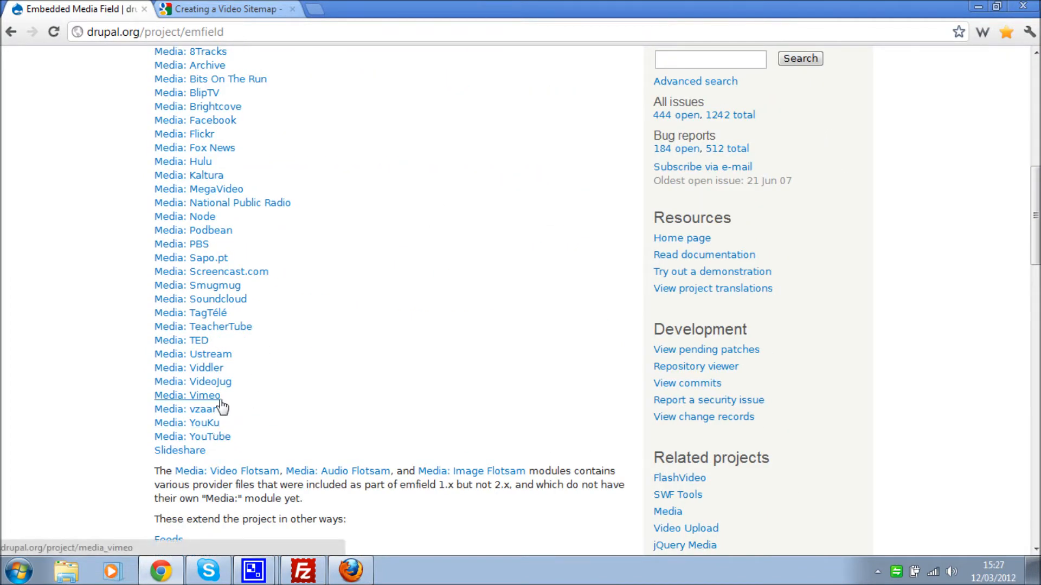
{"action": "left_click_drag", "start_coordinate": [237, 443], "coordinate": [157, 444]}
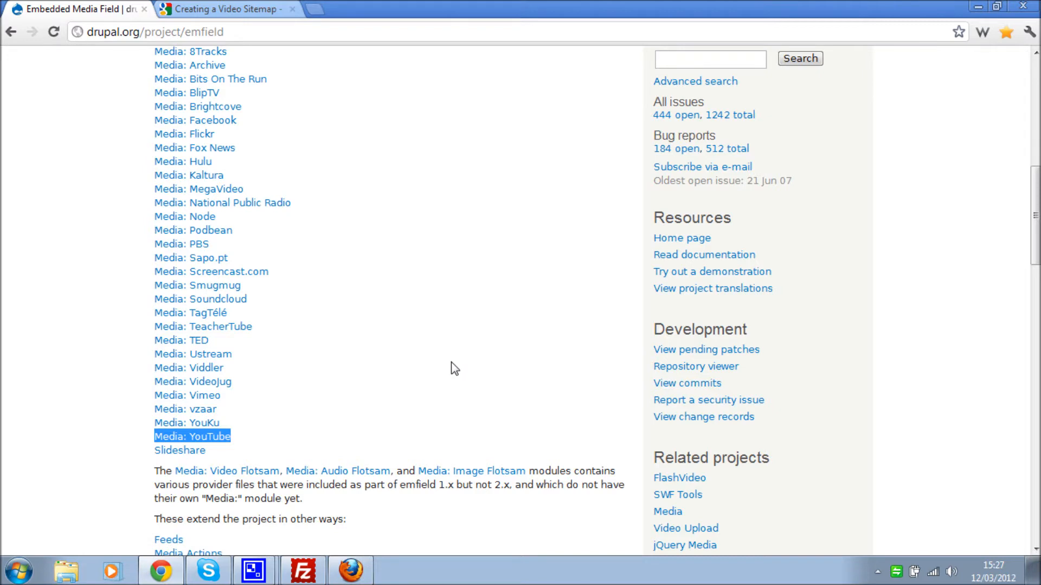
{"action": "scroll", "coordinate": [455, 368], "scroll_direction": "up", "scroll_amount": 10}
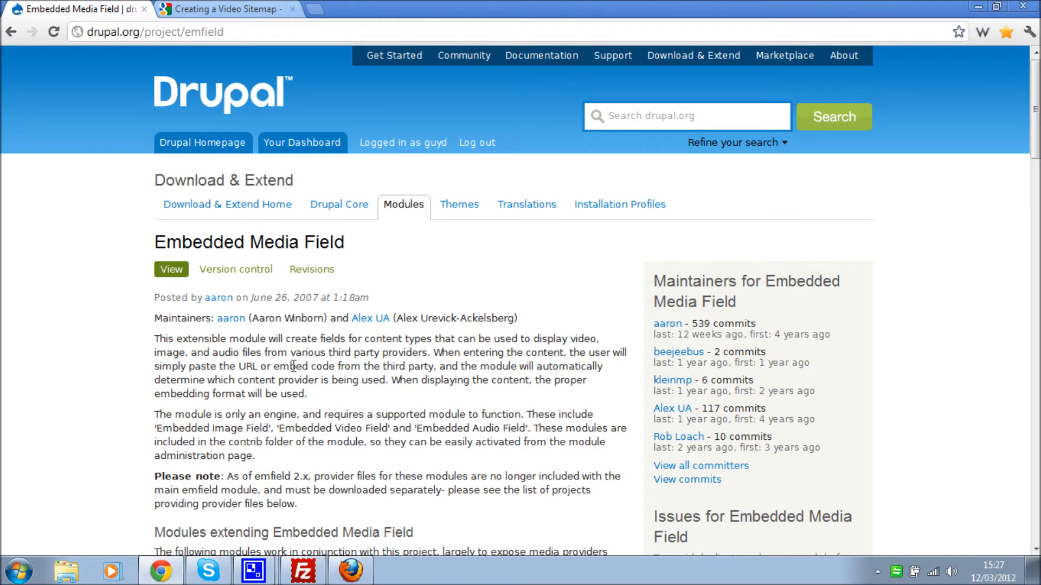
- In the Creating a Video Sitemap guide, highlight the sample's opening urlset lines and closing video:video tag
{"action": "left_click", "coordinate": [229, 9]}
{"action": "left_click", "coordinate": [153, 259]}
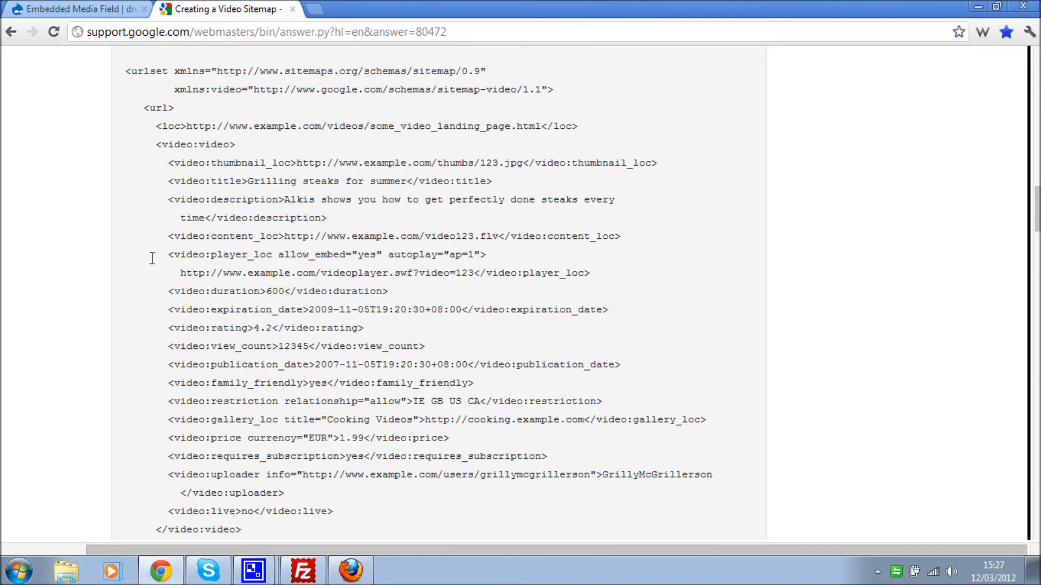
{"action": "scroll", "coordinate": [153, 259], "scroll_direction": "up", "scroll_amount": 2}
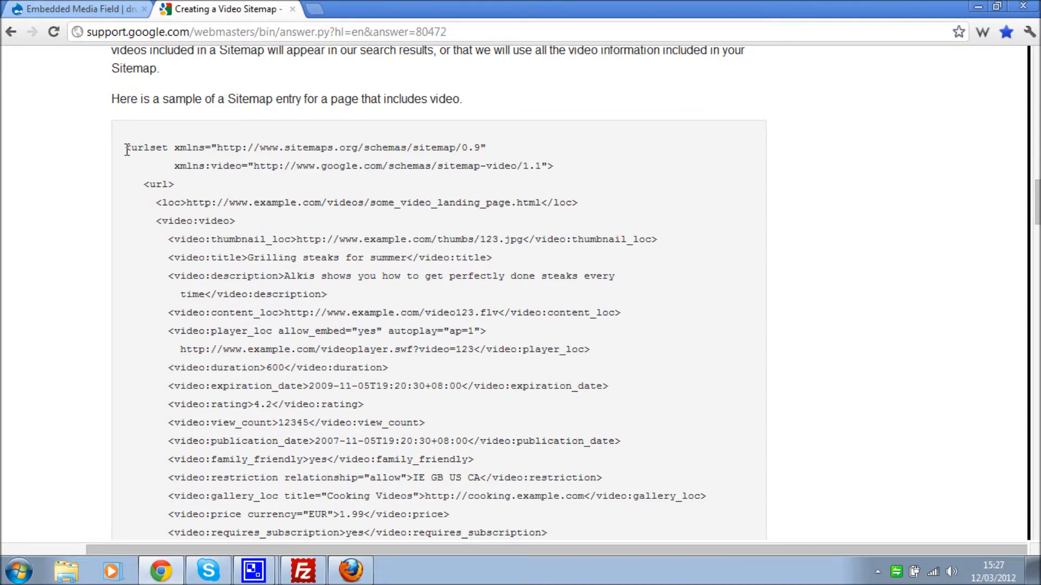
{"action": "left_click_drag", "start_coordinate": [127, 149], "coordinate": [126, 179]}
{"action": "left_click", "coordinate": [177, 247]}
{"action": "left_click_drag", "start_coordinate": [154, 221], "coordinate": [235, 221]}
{"action": "scroll", "coordinate": [236, 241], "scroll_direction": "down", "scroll_amount": 3}
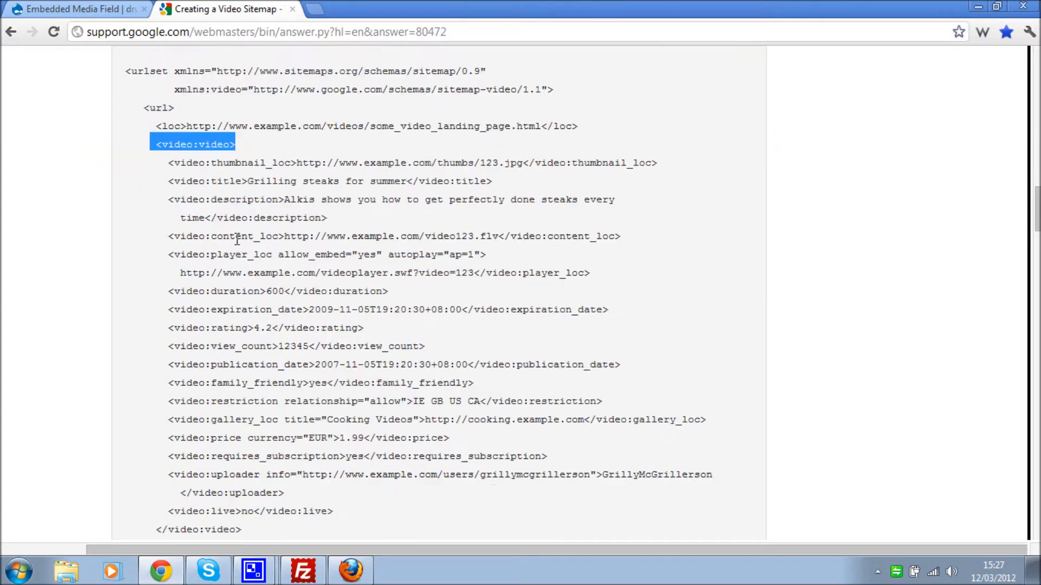
{"action": "left_click_drag", "start_coordinate": [248, 449], "coordinate": [152, 458]}
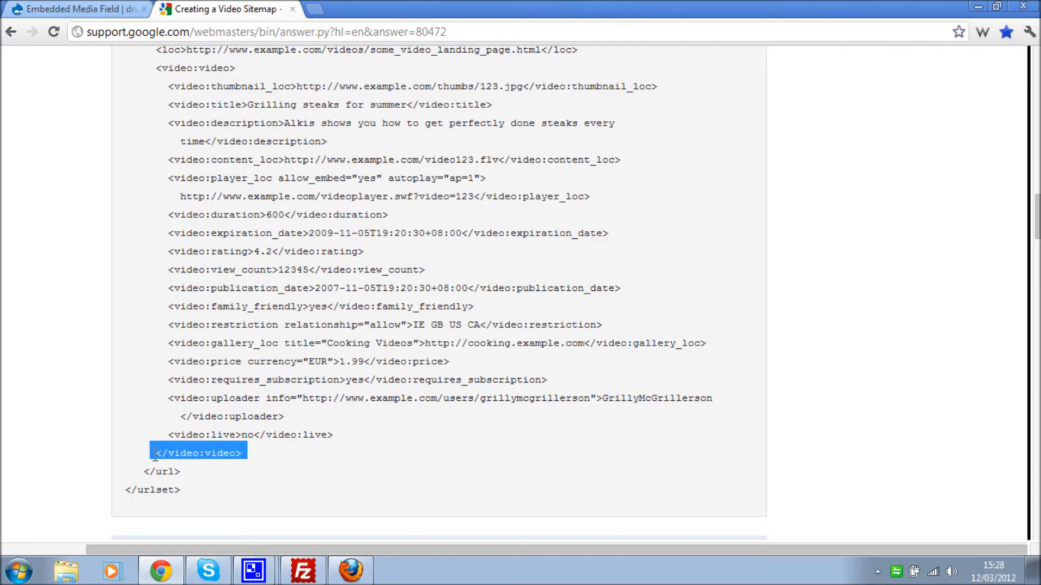
{"action": "scroll", "coordinate": [291, 447], "scroll_direction": "up", "scroll_amount": 2}
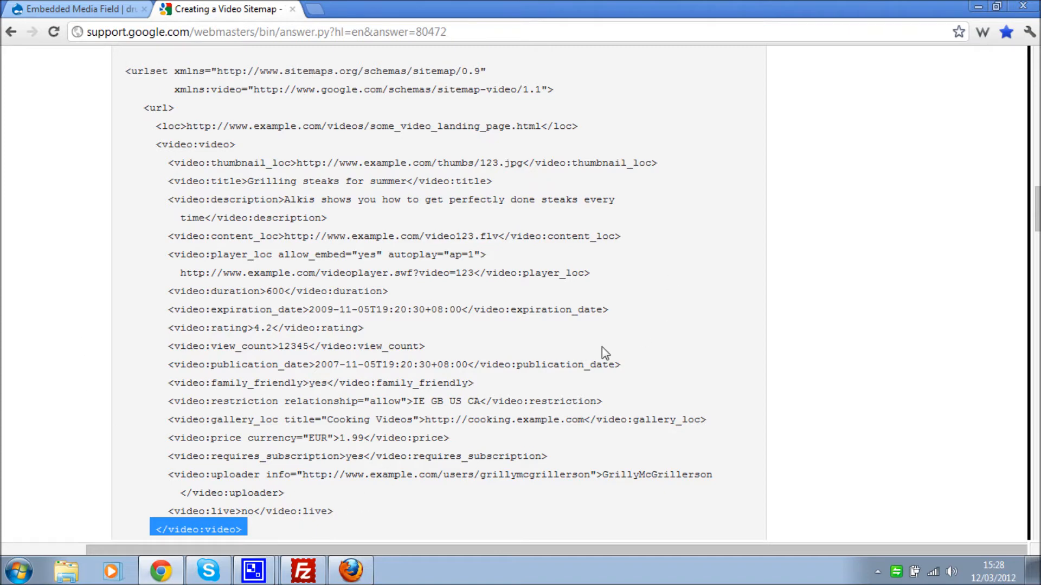
{"action": "scroll", "coordinate": [602, 346], "scroll_direction": "down", "scroll_amount": 2}
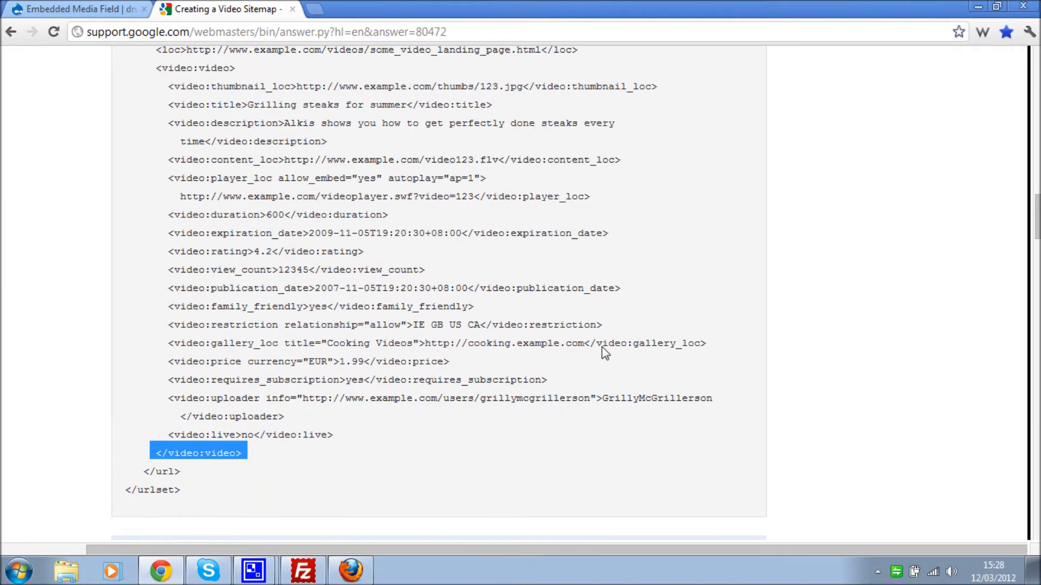
{"action": "scroll", "coordinate": [603, 348], "scroll_direction": "up", "scroll_amount": 2}
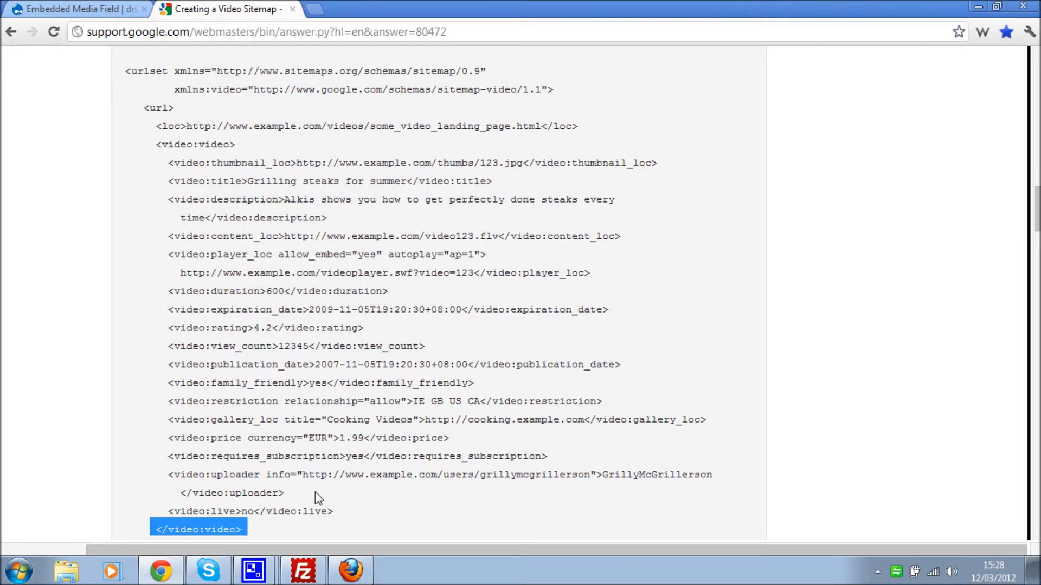
{"action": "left_click", "coordinate": [342, 521]}
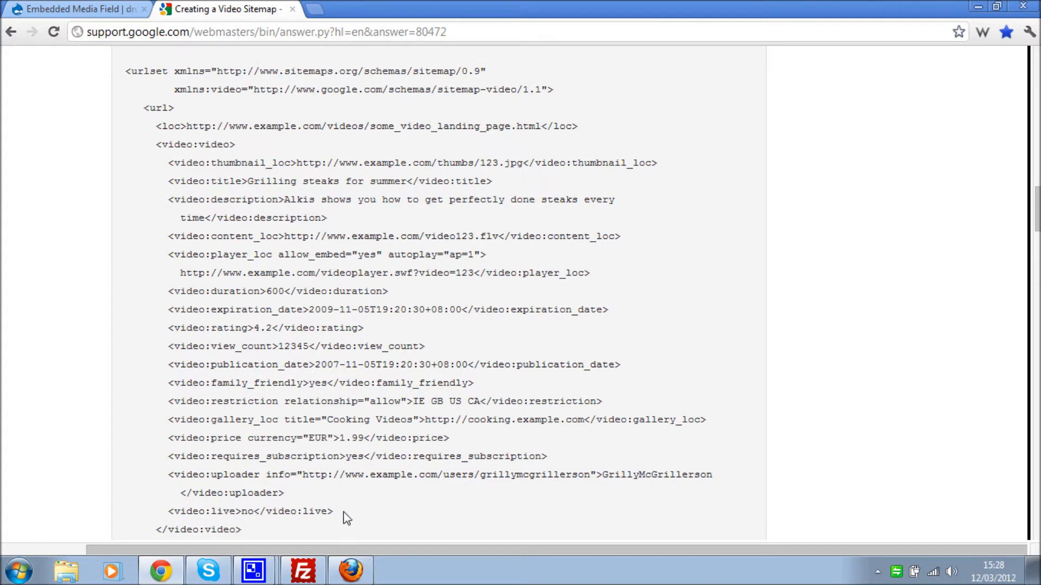
- Highlight the block of video child tags in the sample sitemap
{"action": "left_click_drag", "start_coordinate": [244, 528], "coordinate": [102, 143]}
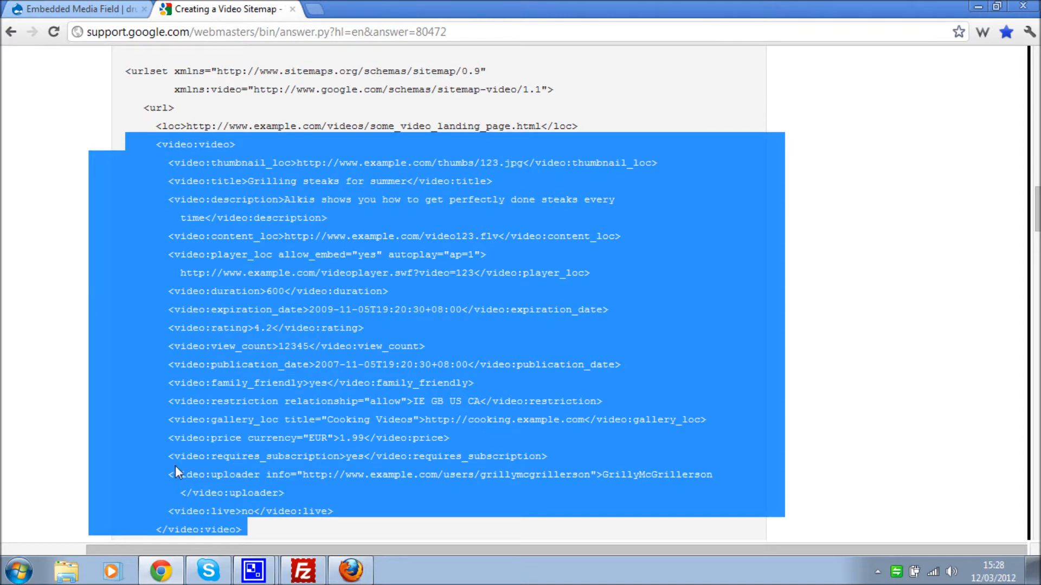
{"action": "scroll", "coordinate": [209, 453], "scroll_direction": "down", "scroll_amount": 3}
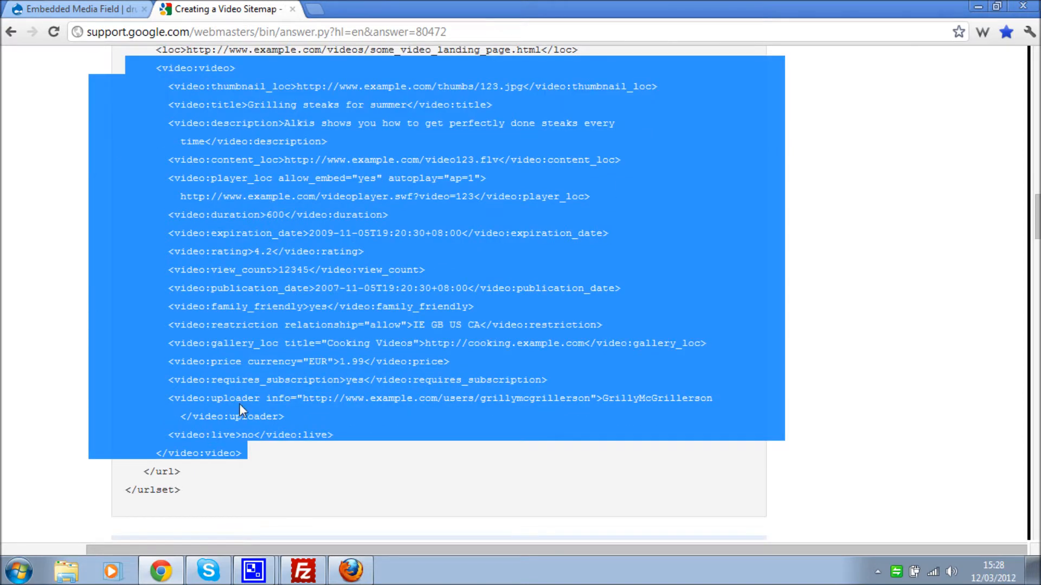
{"action": "scroll", "coordinate": [236, 398], "scroll_direction": "up", "scroll_amount": 3}
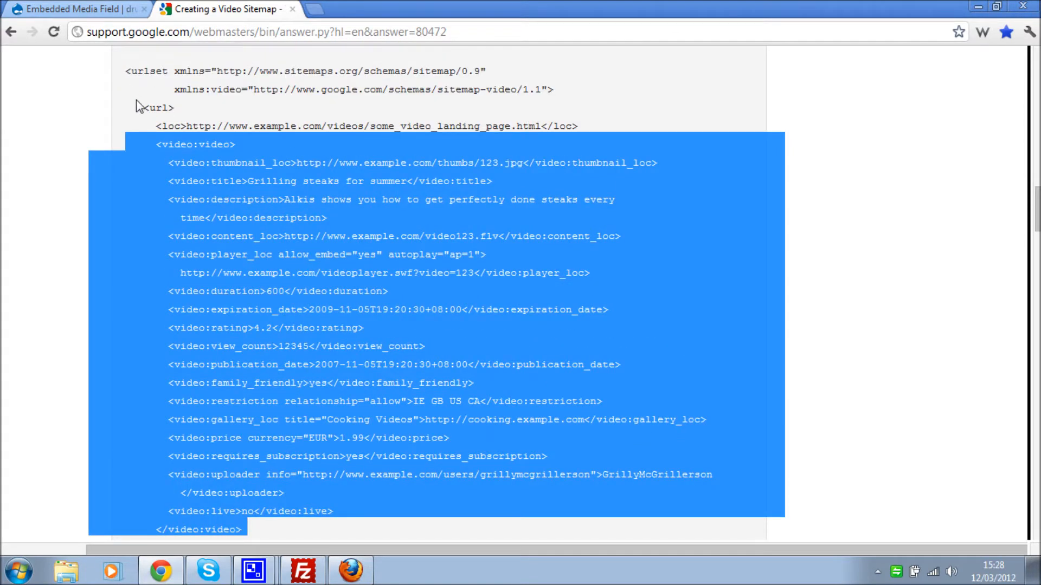
{"action": "left_click", "coordinate": [123, 79]}
- Highlight the urlset declaration, loc line and video tags block, then open a blank tab
{"action": "left_click_drag", "start_coordinate": [123, 79], "coordinate": [574, 85]}
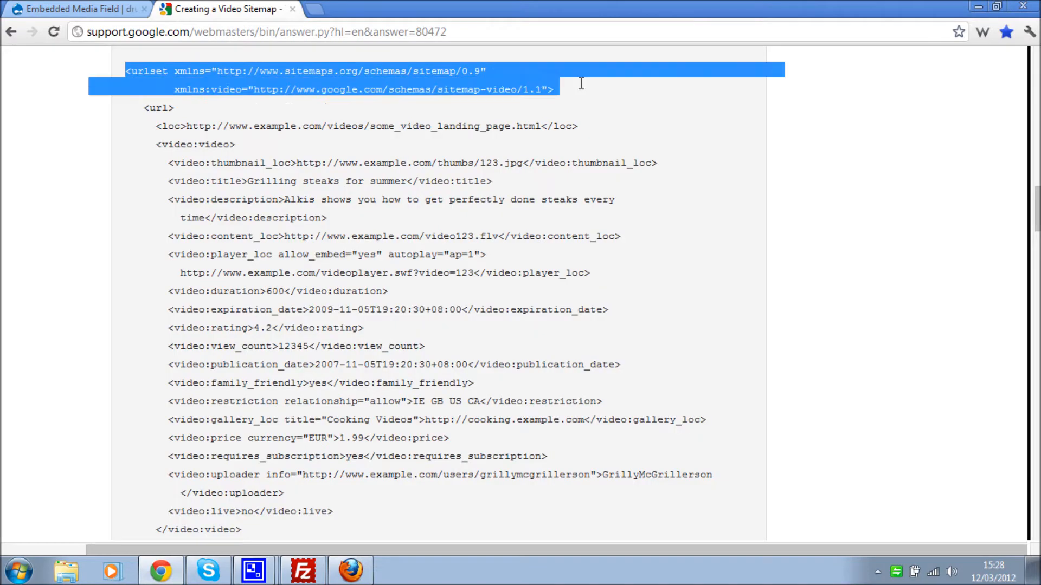
{"action": "left_click_drag", "start_coordinate": [144, 109], "coordinate": [249, 125]}
{"action": "left_click", "coordinate": [158, 126]}
{"action": "left_click_drag", "start_coordinate": [158, 127], "coordinate": [581, 127]}
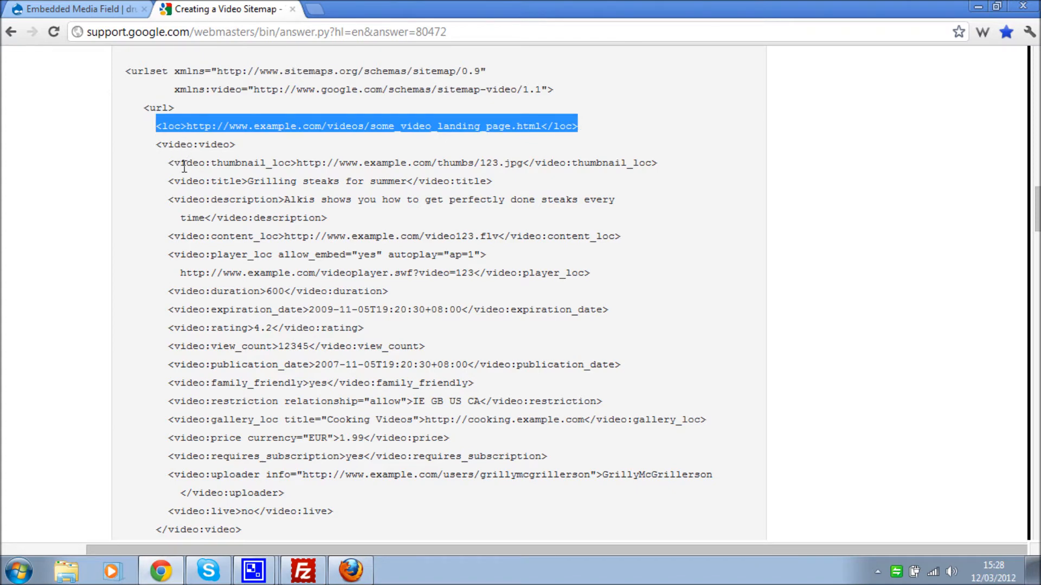
{"action": "left_click_drag", "start_coordinate": [156, 144], "coordinate": [336, 345]}
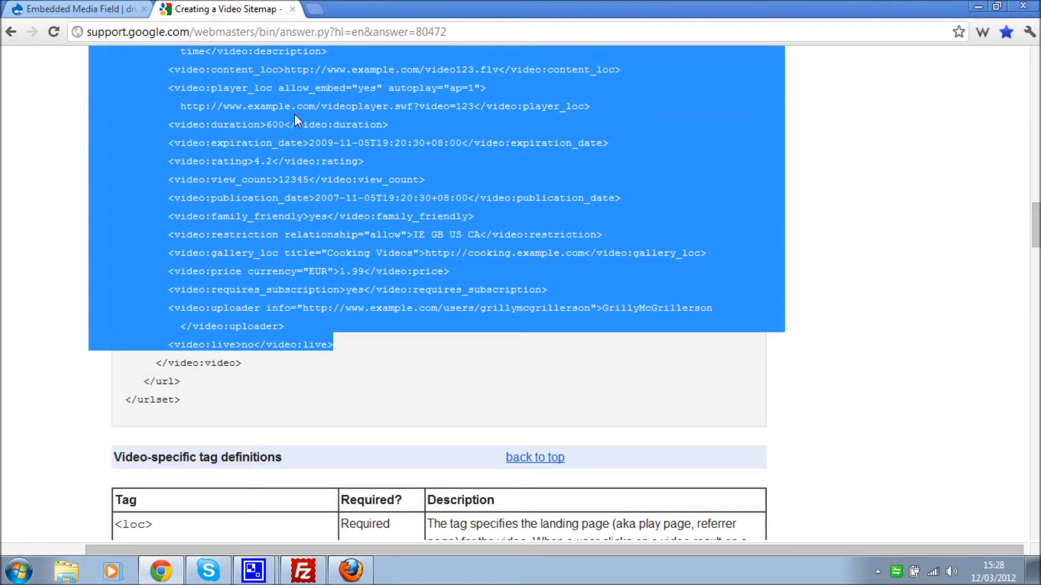
{"action": "scroll", "coordinate": [272, 224], "scroll_direction": "up", "scroll_amount": 3}
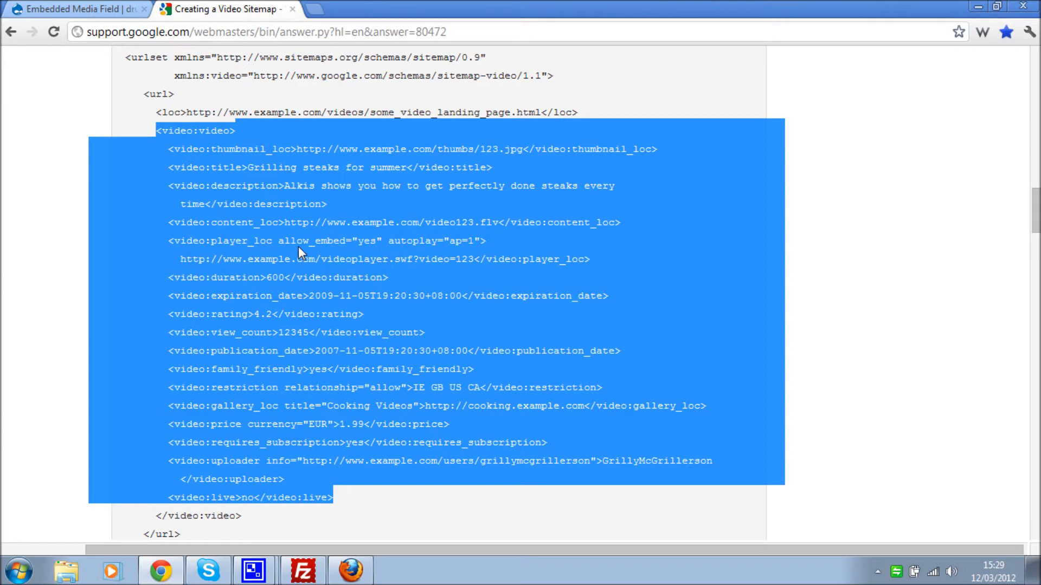
{"action": "left_click", "coordinate": [317, 9]}
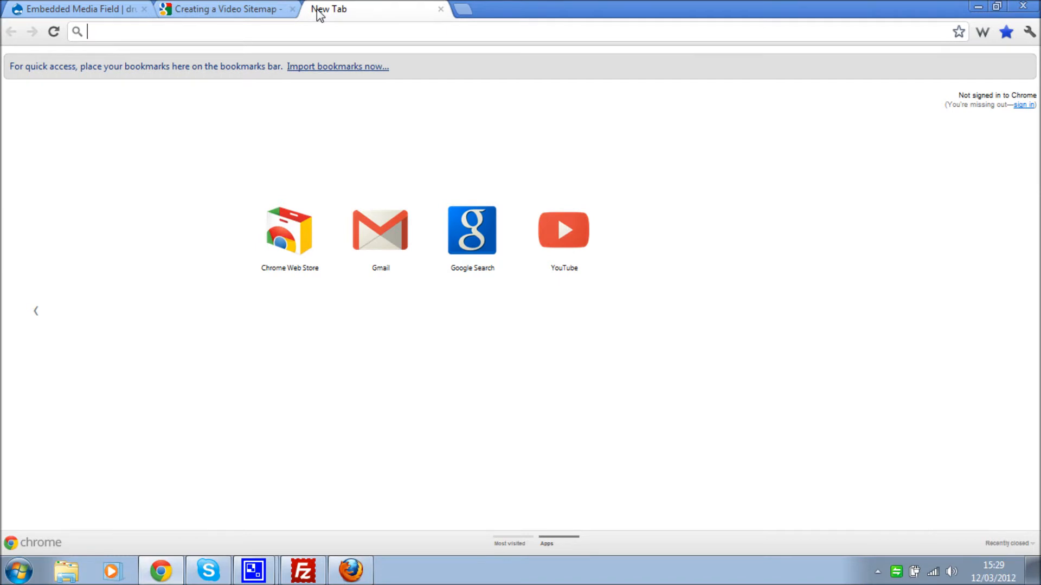
- Load the site's /user login page from the address-bar suggestion
{"action": "type", "text": "johncampbellmac.com"}
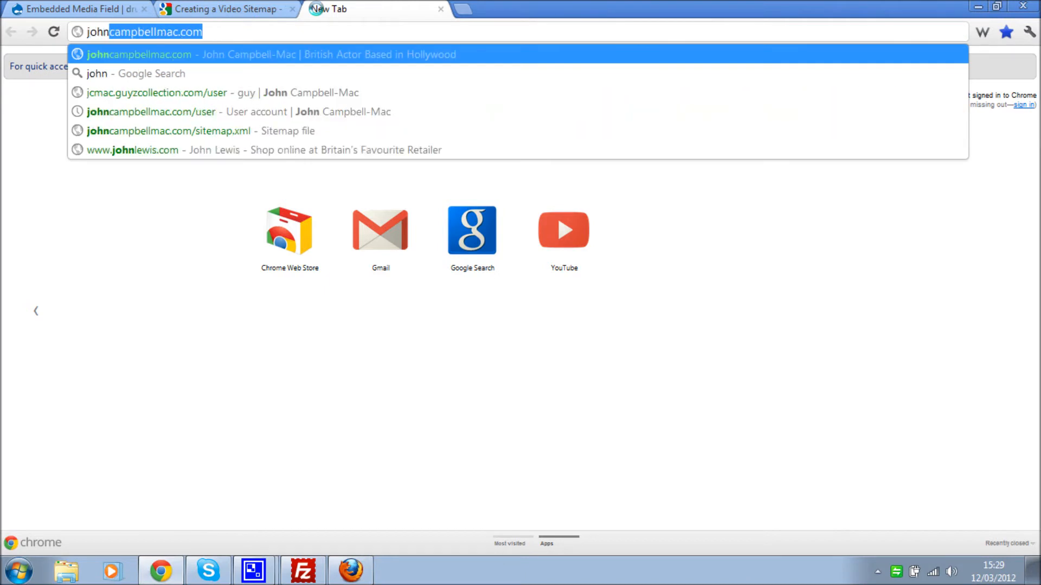
{"action": "key", "text": "End"}
{"action": "key", "text": "Down"}
{"action": "key", "text": "Return"}
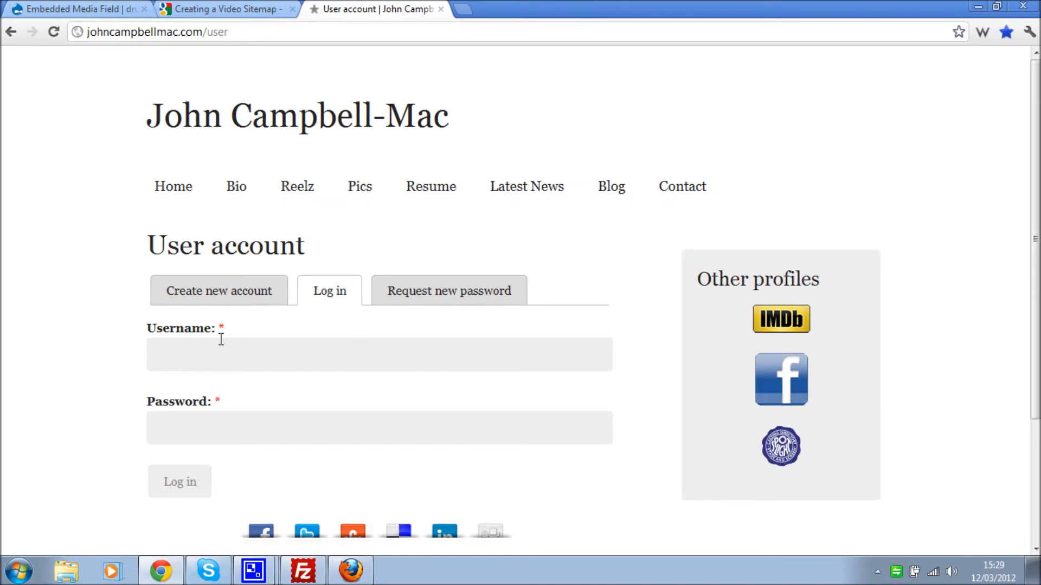
- Log in with the admin username and the account password
{"action": "left_click", "coordinate": [214, 352]}
{"action": "type", "text": "admin"}
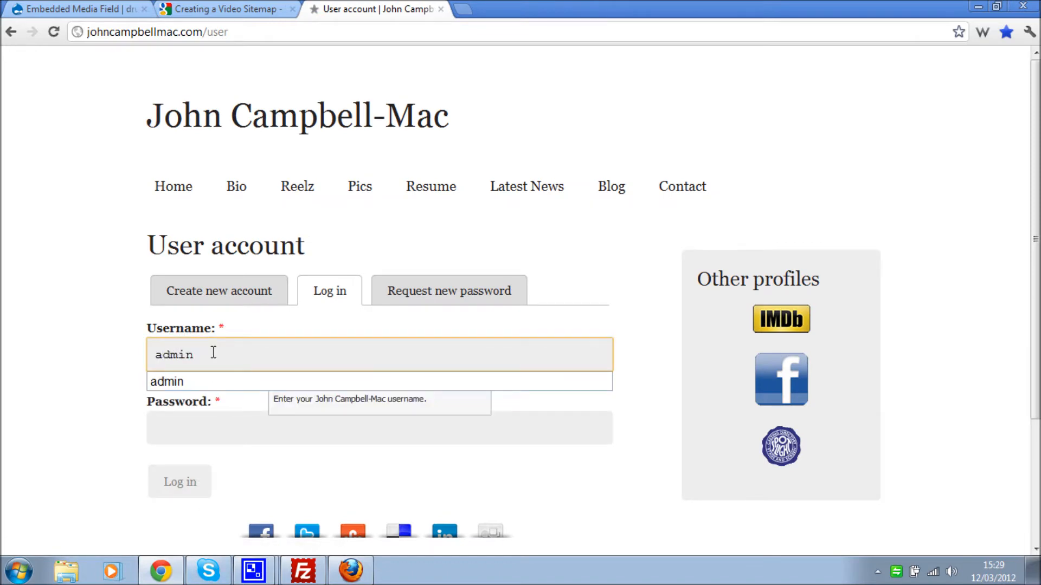
{"action": "key", "text": "Tab"}
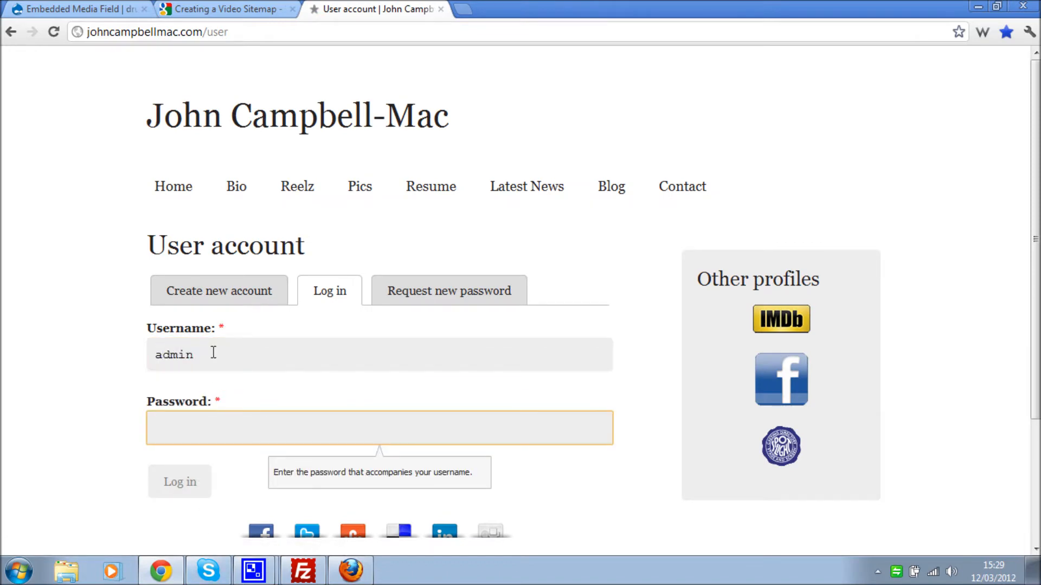
{"action": "type", "text": "••••••••"}
{"action": "key", "text": "Return"}
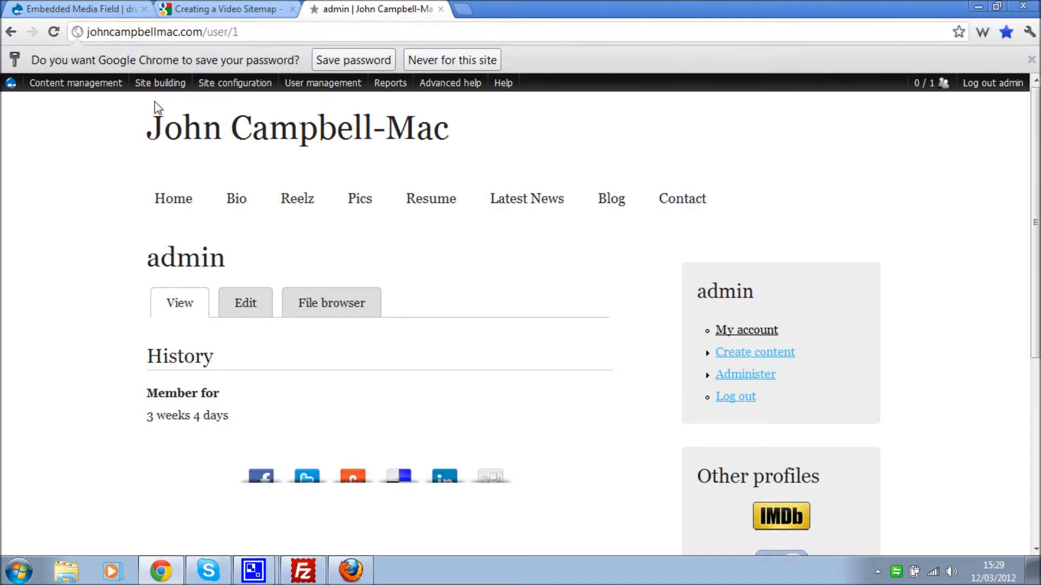
- Open the Modules page from the admin menu and look through the module list
{"action": "mouse_move", "coordinate": [157, 87]}
{"action": "mouse_move", "coordinate": [169, 140]}
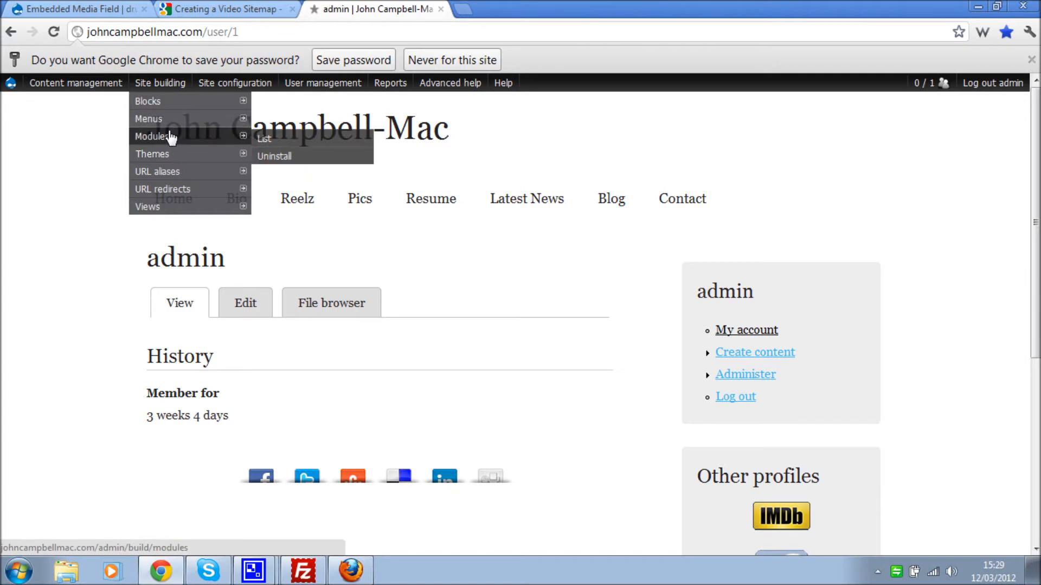
{"action": "left_click", "coordinate": [170, 140]}
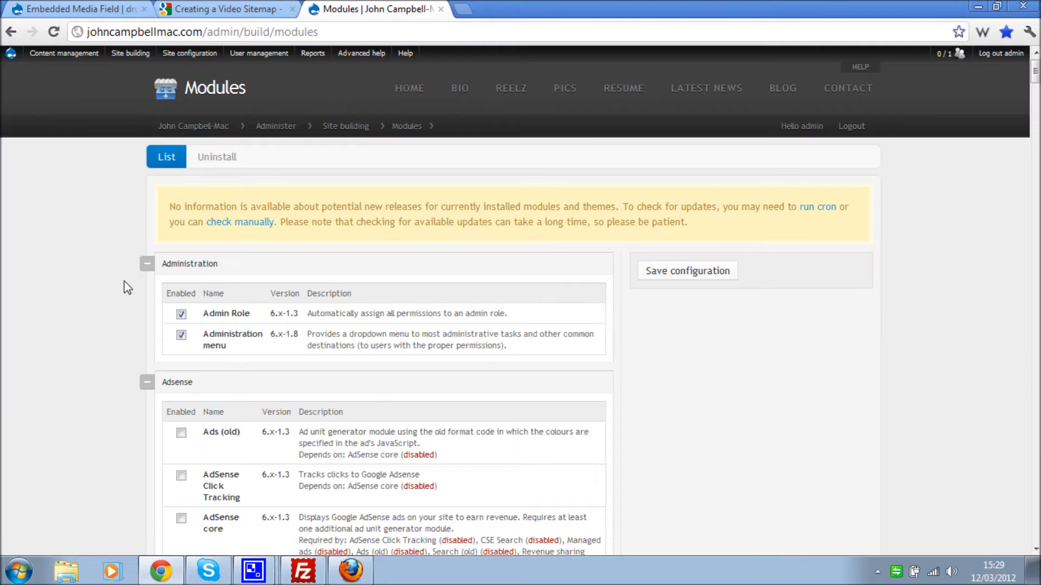
{"action": "scroll", "coordinate": [128, 287], "scroll_direction": "down", "scroll_amount": 1}
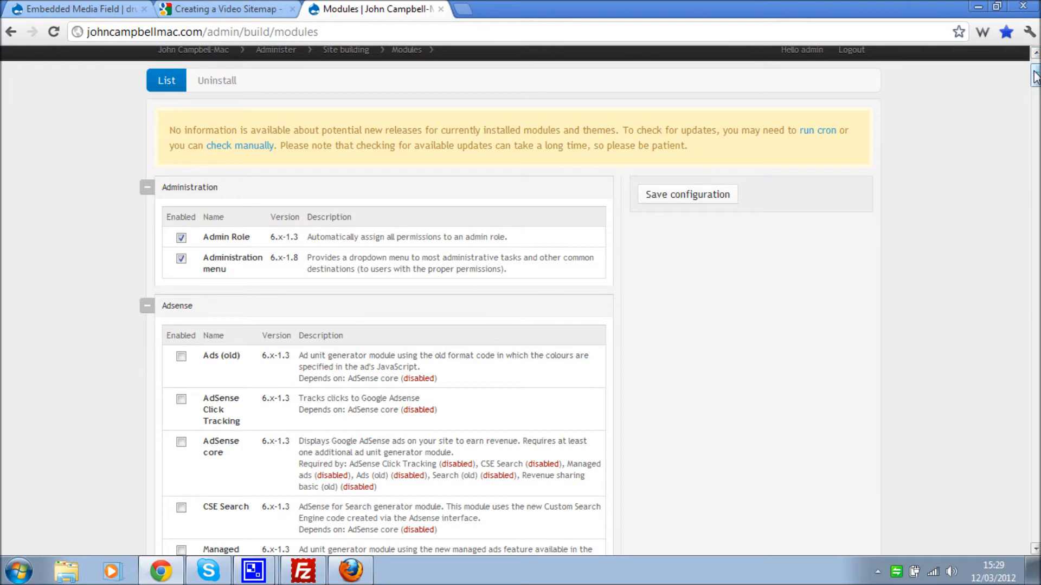
{"action": "left_click_drag", "start_coordinate": [1034, 76], "coordinate": [1019, 564]}
{"action": "scroll", "coordinate": [469, 378], "scroll_direction": "up", "scroll_amount": 12}
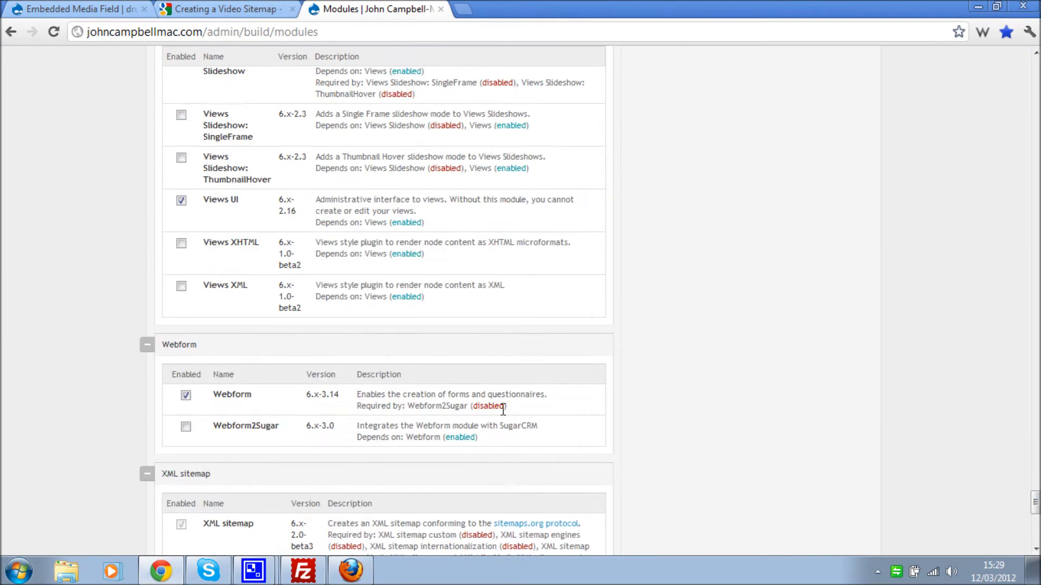
{"action": "scroll", "coordinate": [378, 400], "scroll_direction": "up", "scroll_amount": 6}
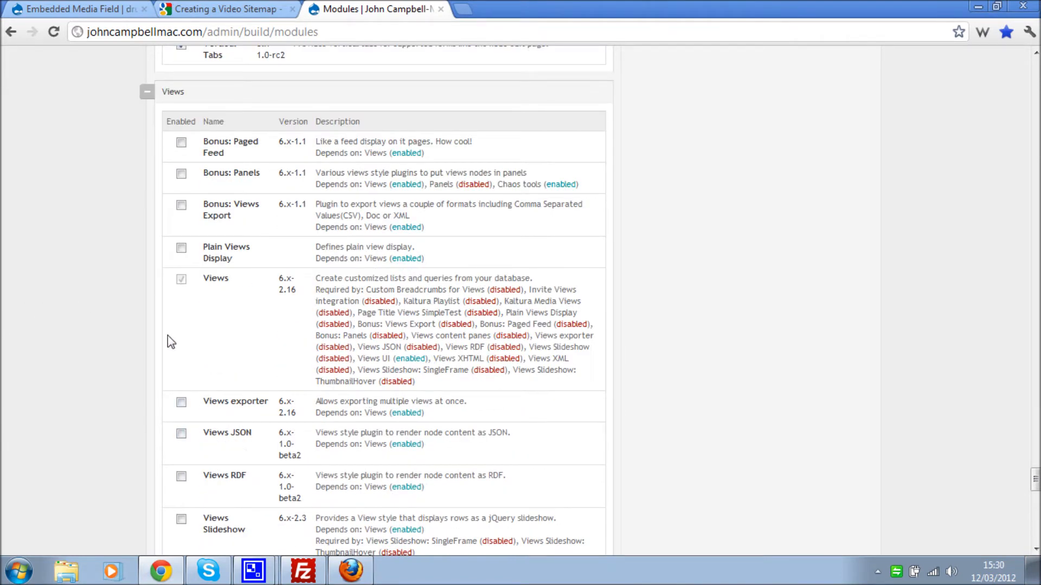
- Tick the Plain Views Display, Views XML and views_field_view modules
{"action": "left_click", "coordinate": [181, 249]}
{"action": "scroll", "coordinate": [238, 266], "scroll_direction": "down", "scroll_amount": 3}
{"action": "scroll", "coordinate": [236, 268], "scroll_direction": "down", "scroll_amount": 2}
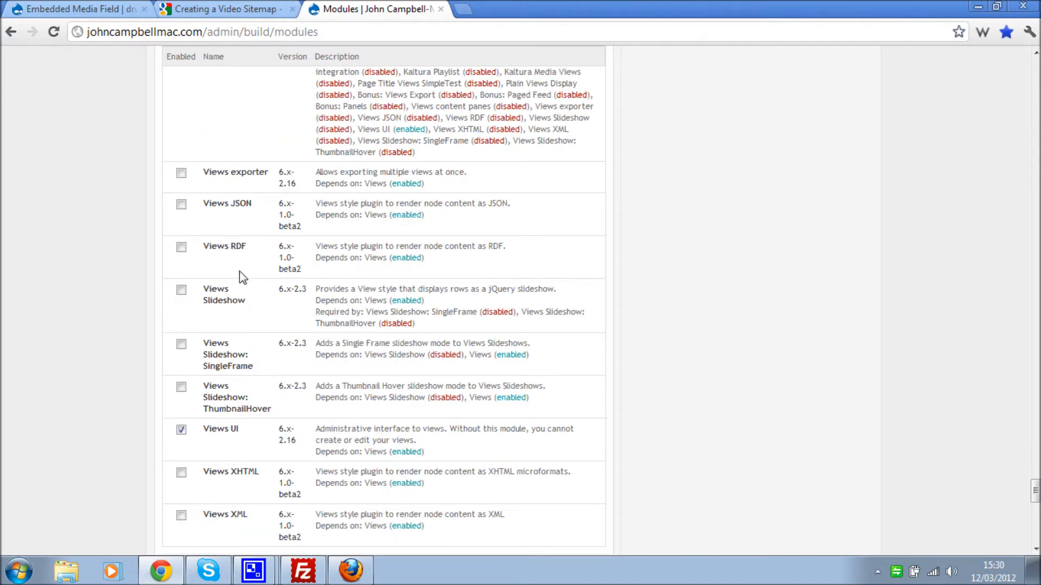
{"action": "scroll", "coordinate": [204, 342], "scroll_direction": "down", "scroll_amount": 2}
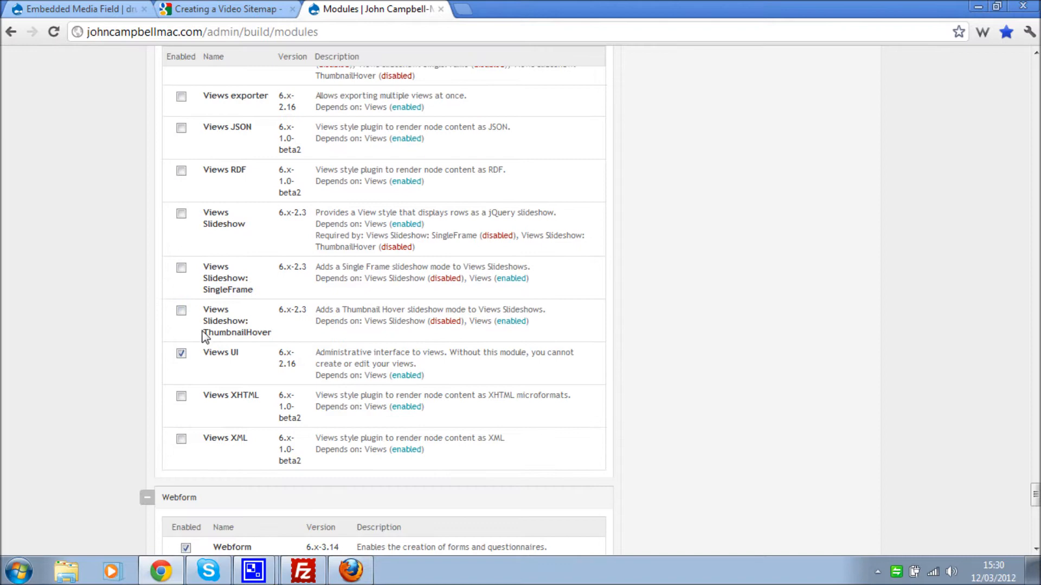
{"action": "left_click", "coordinate": [181, 440]}
{"action": "scroll", "coordinate": [275, 415], "scroll_direction": "up", "scroll_amount": 7}
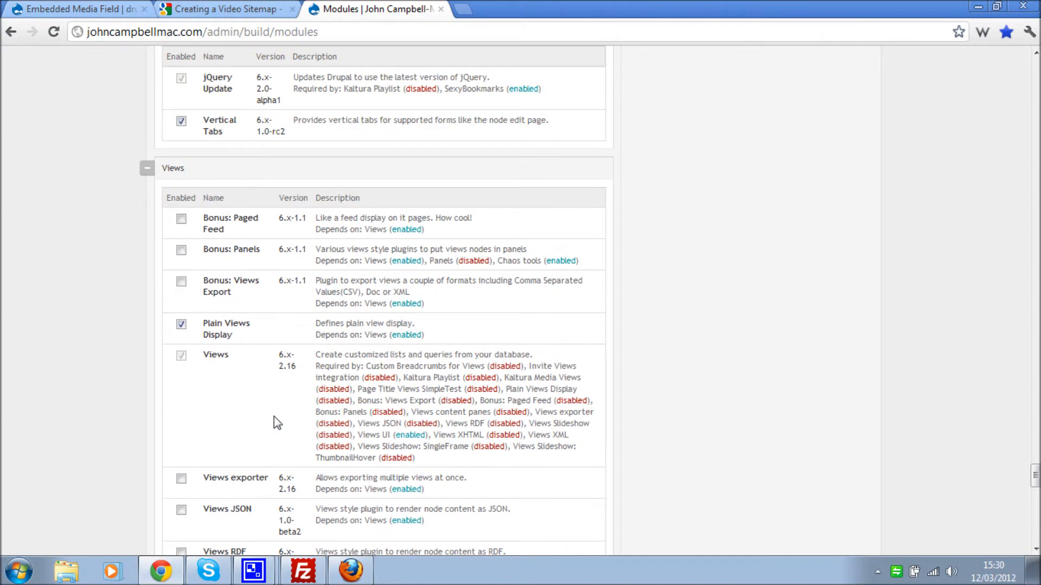
{"action": "scroll", "coordinate": [274, 420], "scroll_direction": "up", "scroll_amount": 13}
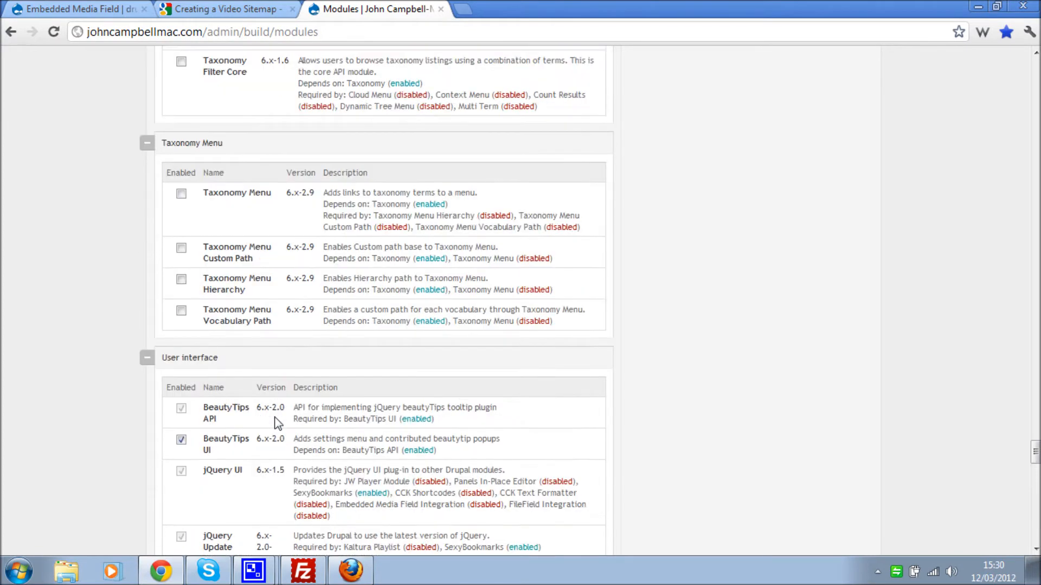
{"action": "scroll", "coordinate": [274, 422], "scroll_direction": "up", "scroll_amount": 12}
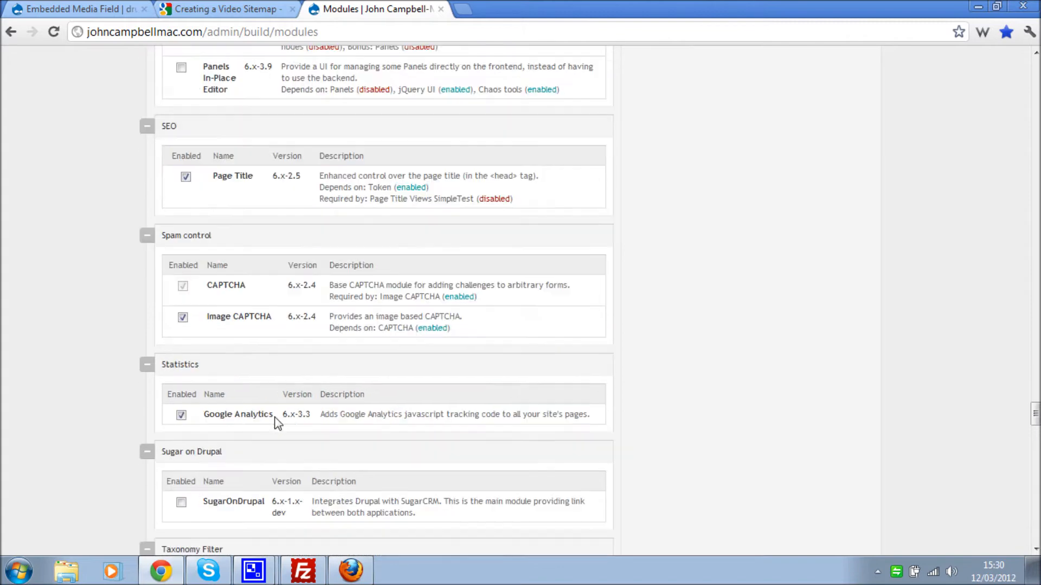
{"action": "scroll", "coordinate": [278, 423], "scroll_direction": "up", "scroll_amount": 6}
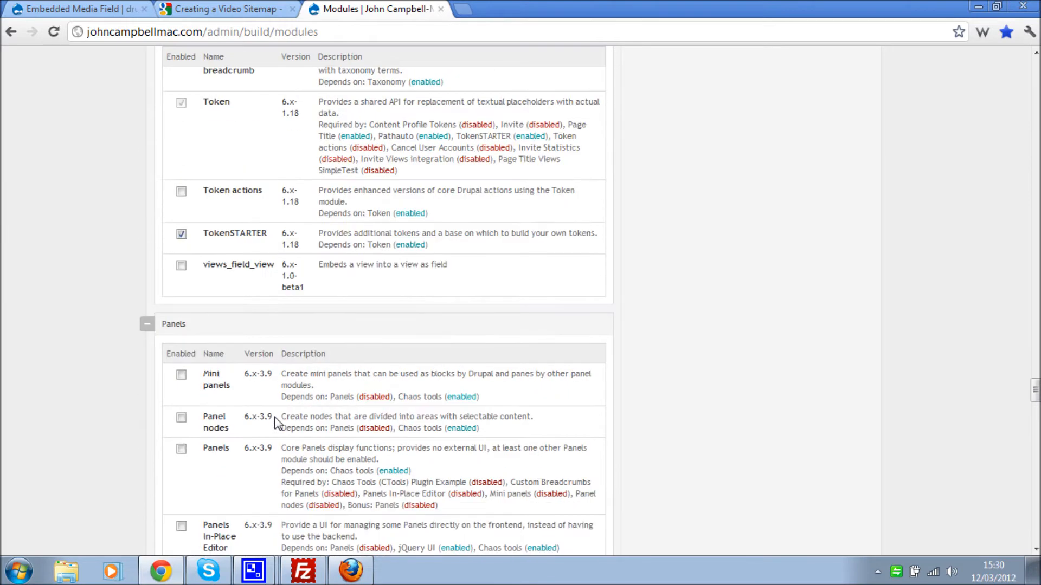
{"action": "left_click", "coordinate": [182, 265]}
- Save the module configuration with the three new modules enabled
{"action": "left_click_drag", "start_coordinate": [320, 270], "coordinate": [535, 280]}
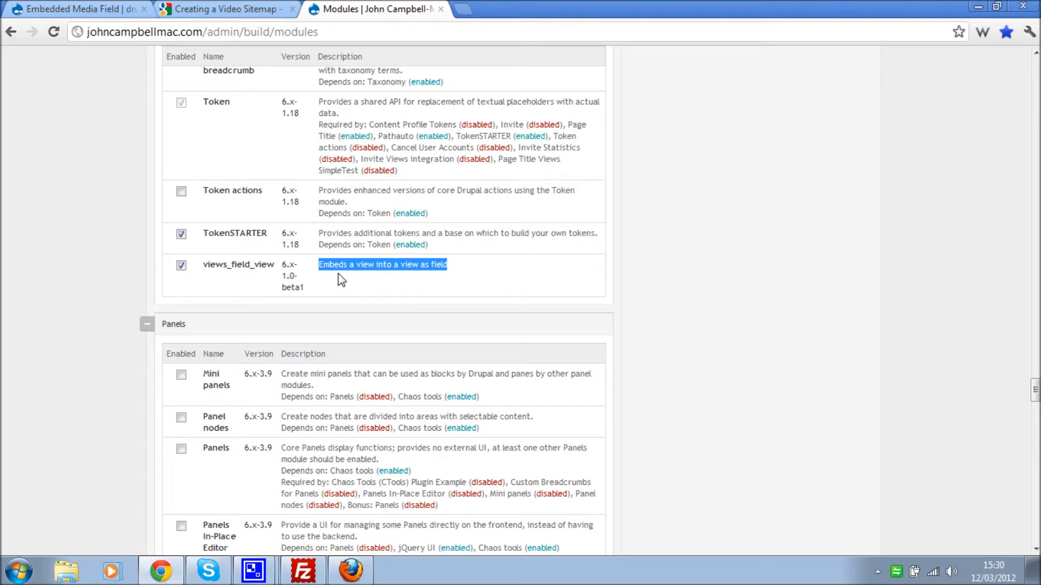
{"action": "scroll", "coordinate": [377, 277], "scroll_direction": "down", "scroll_amount": 4}
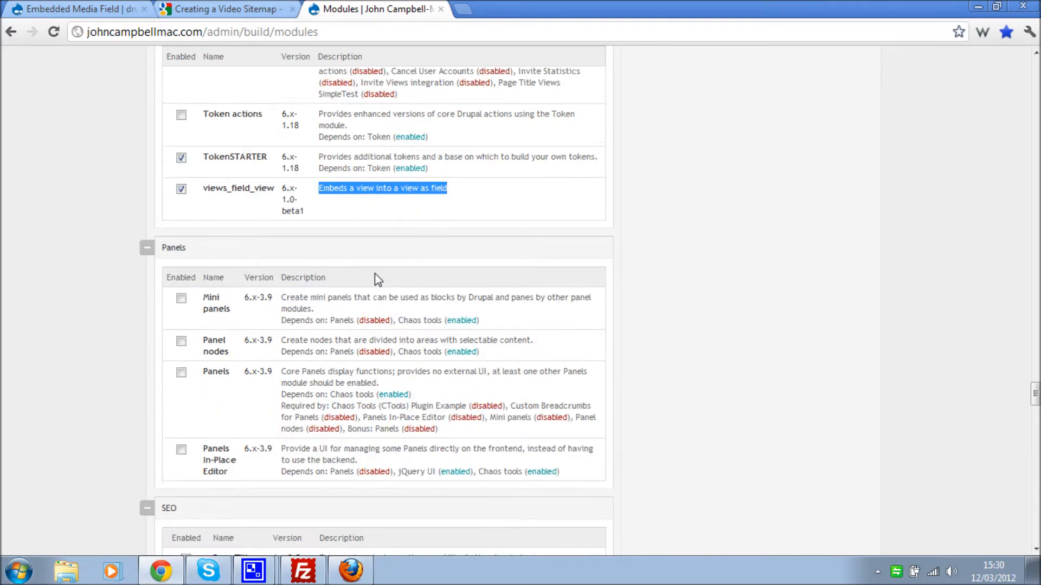
{"action": "scroll", "coordinate": [378, 280], "scroll_direction": "down", "scroll_amount": 1}
{"action": "scroll", "coordinate": [377, 280], "scroll_direction": "down", "scroll_amount": 20}
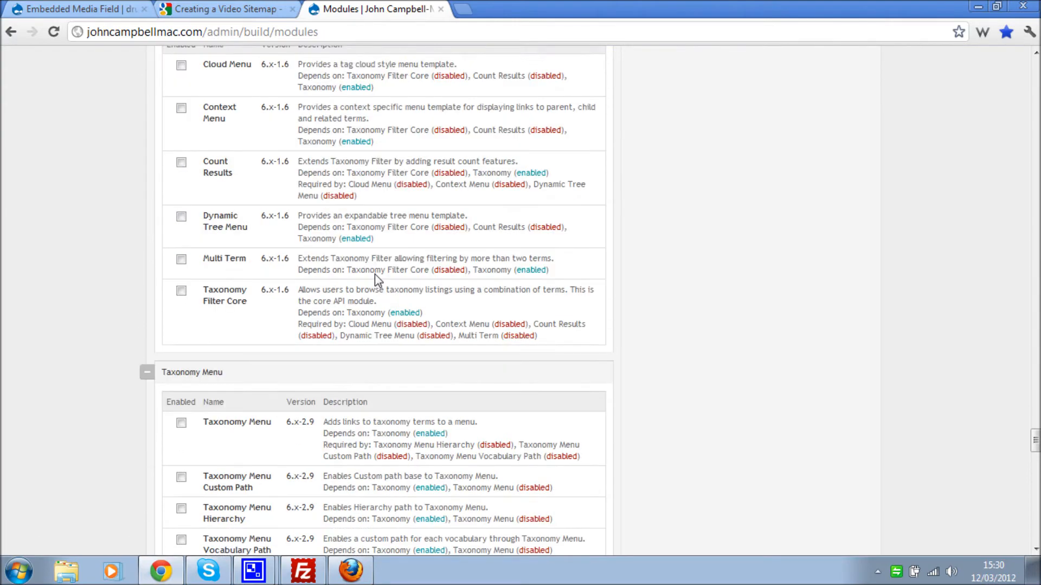
{"action": "scroll", "coordinate": [221, 423], "scroll_direction": "down", "scroll_amount": 3}
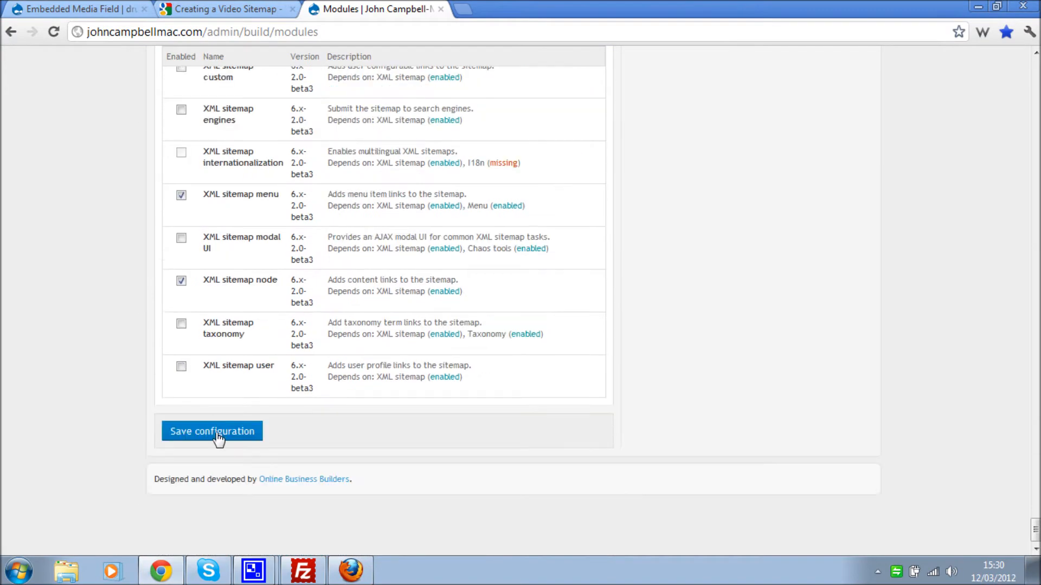
{"action": "left_click", "coordinate": [217, 433]}
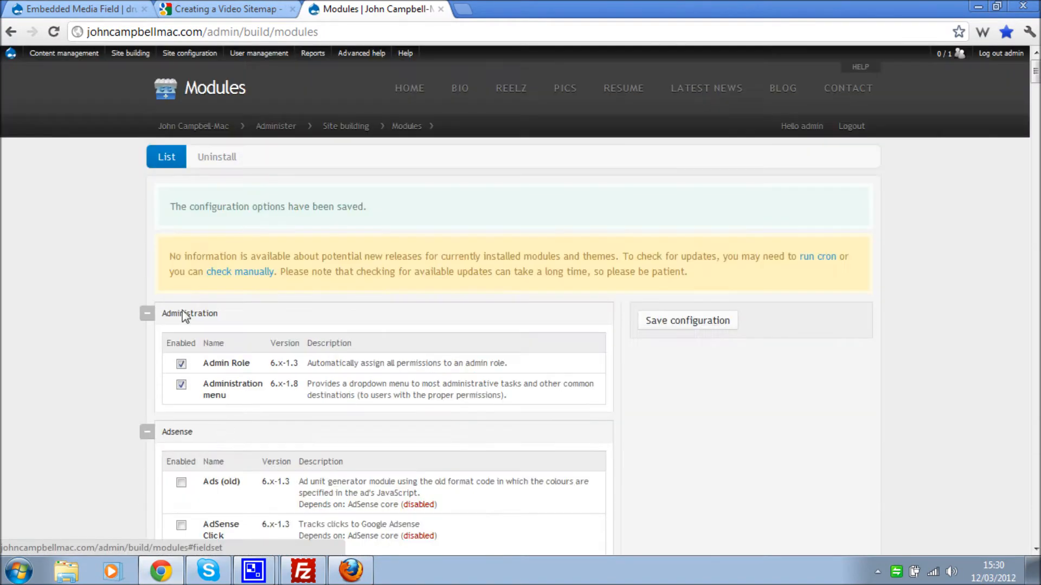
- Run cron from the admin menu's Drupal icon and view the Status report
{"action": "mouse_move", "coordinate": [11, 53]}
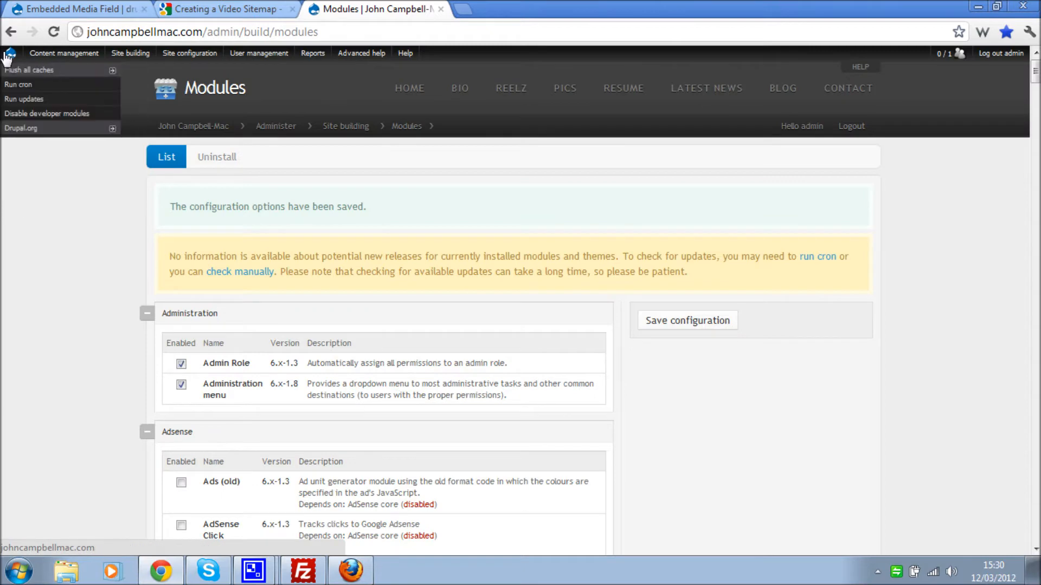
{"action": "left_click", "coordinate": [36, 86]}
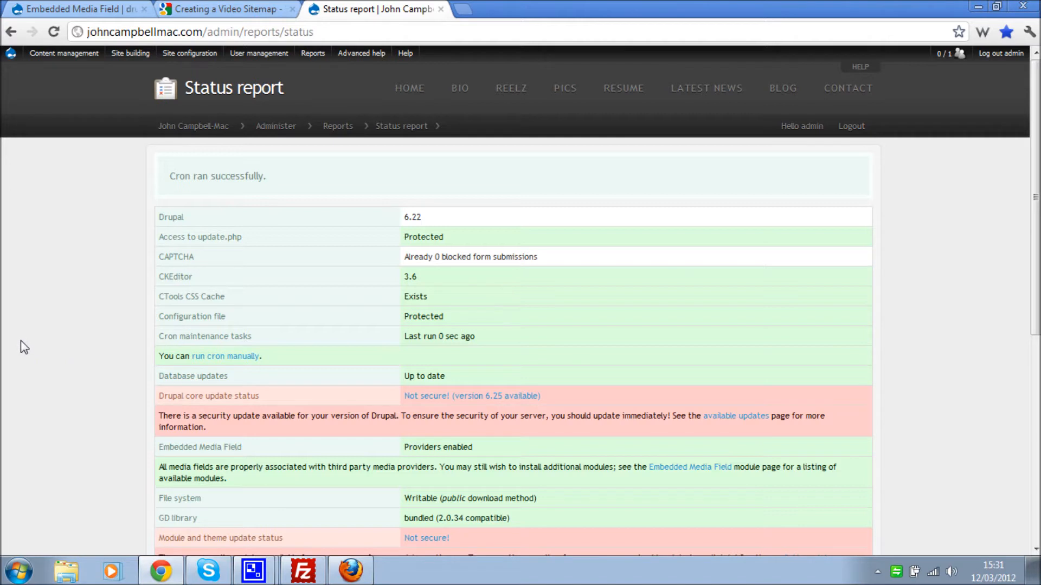
{"action": "mouse_move", "coordinate": [127, 55]}
{"action": "mouse_move", "coordinate": [133, 156]}
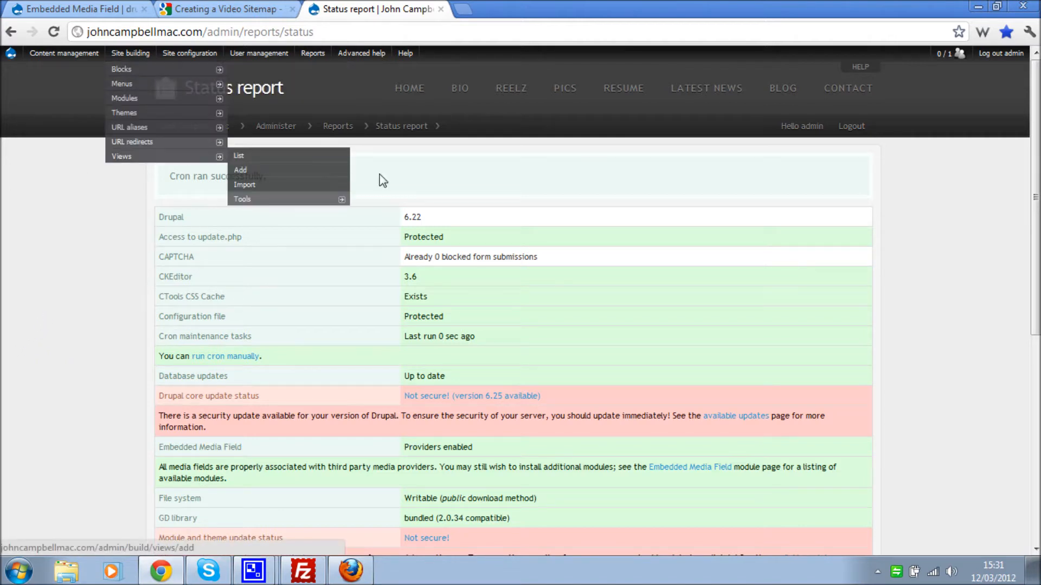
- Open the Views add-view form, then go back to the video sitemap help tab
{"action": "left_click", "coordinate": [291, 171]}
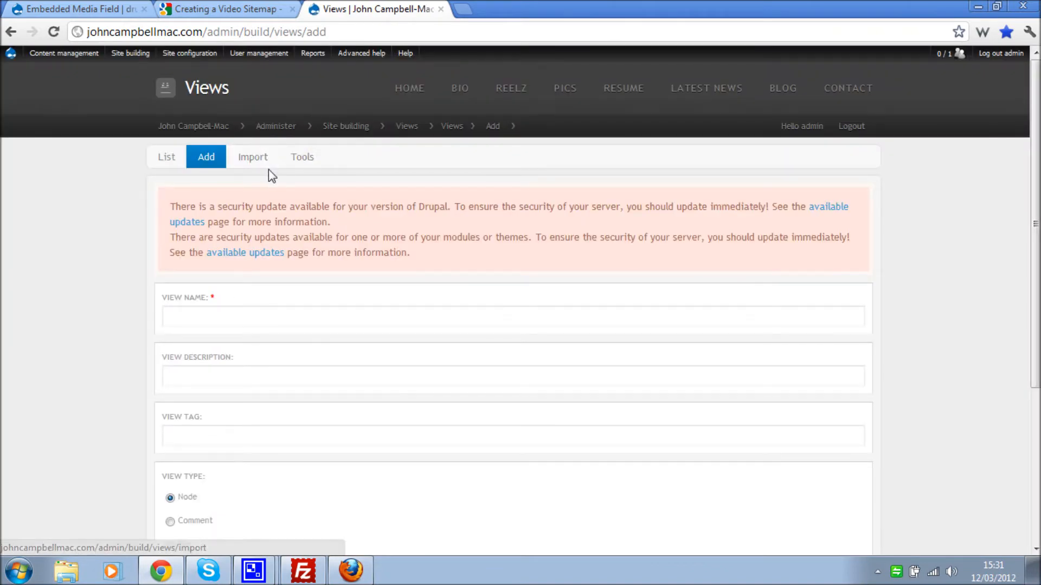
{"action": "left_click", "coordinate": [201, 317]}
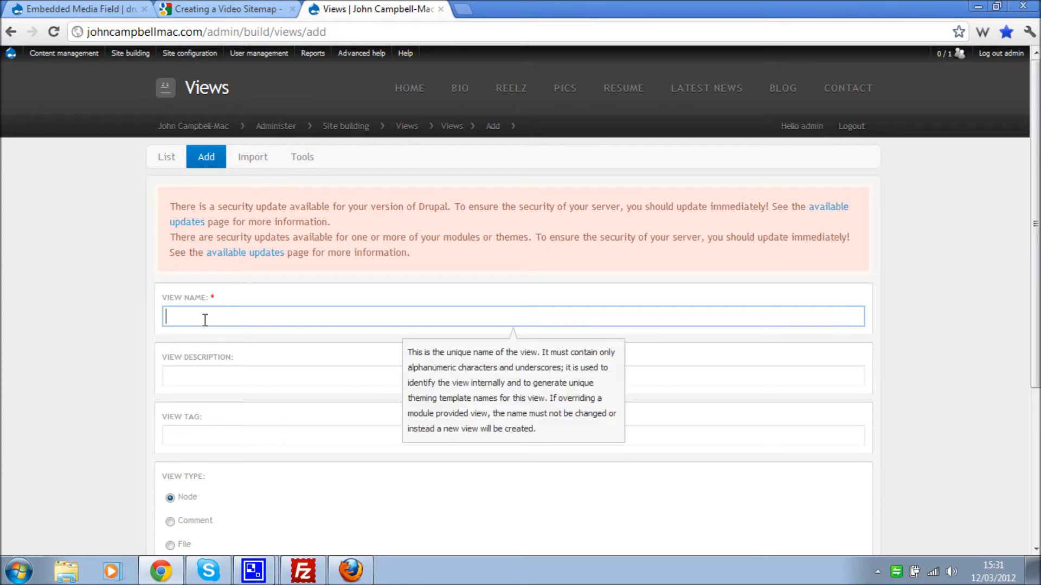
{"action": "left_click", "coordinate": [273, 6]}
{"action": "left_click", "coordinate": [150, 348]}
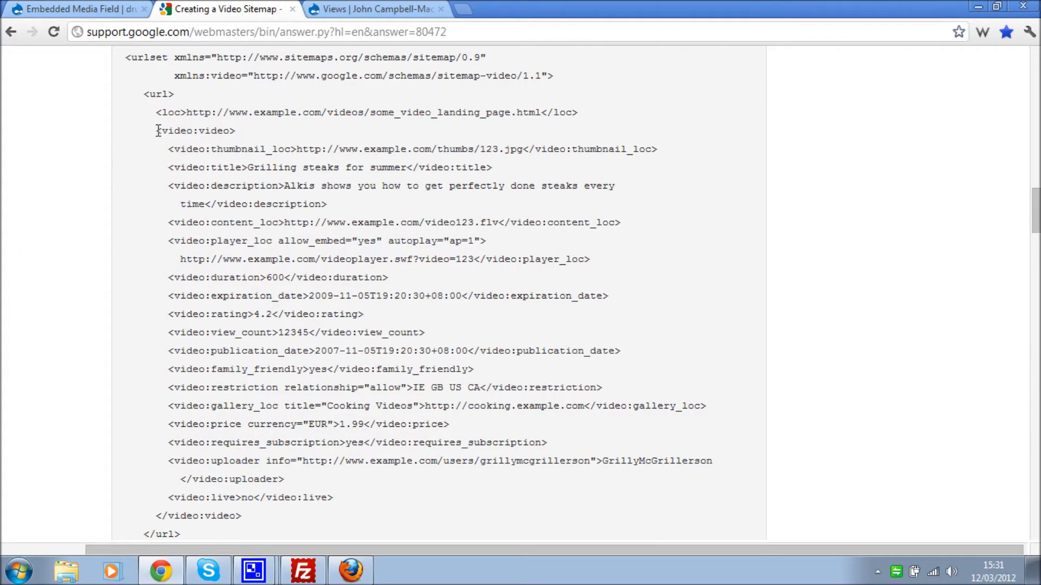
- Copy the video:video tag name from the sitemap example and return to the Views form
{"action": "left_click_drag", "start_coordinate": [156, 130], "coordinate": [294, 515]}
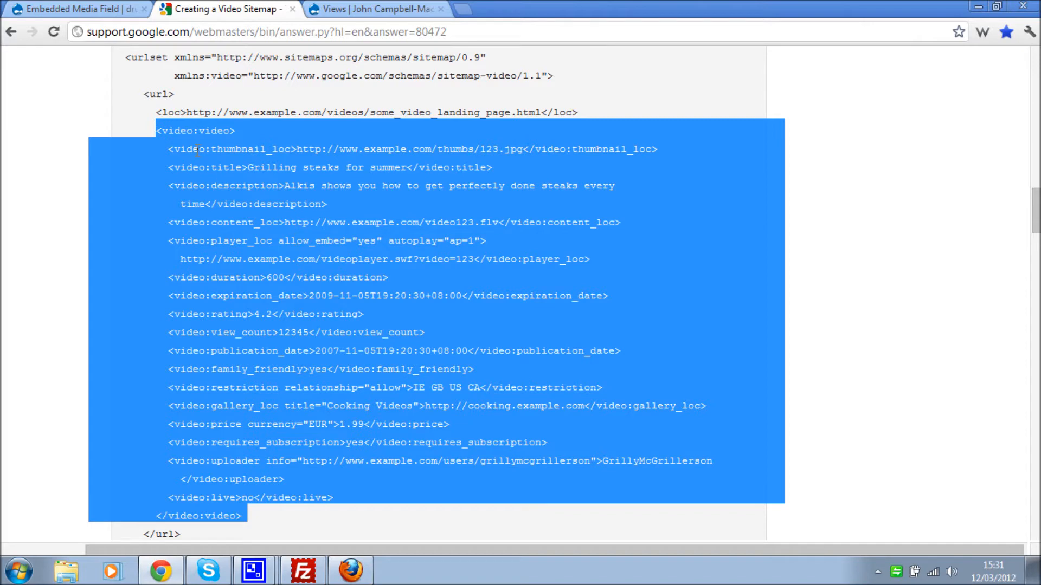
{"action": "left_click", "coordinate": [175, 132]}
{"action": "left_click_drag", "start_coordinate": [162, 131], "coordinate": [232, 137]}
{"action": "key", "text": "ctrl+c"}
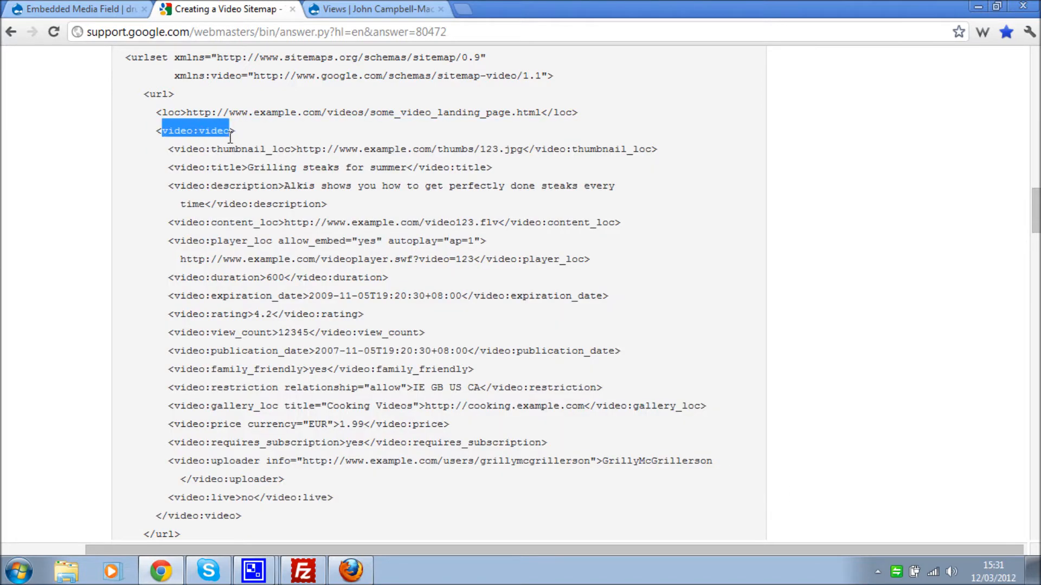
{"action": "left_click", "coordinate": [81, 8]}
{"action": "left_click", "coordinate": [374, 9]}
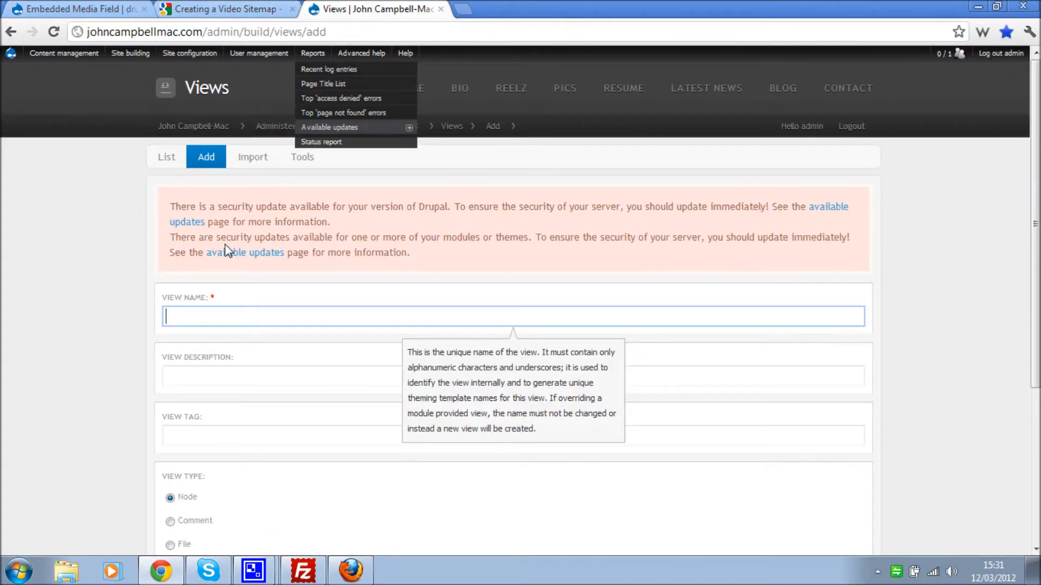
- Name the view video-video from the pasted tag, paste the video-sitemap.xml description, and submit
{"action": "left_click", "coordinate": [208, 313]}
{"action": "key", "text": "ctrl+v"}
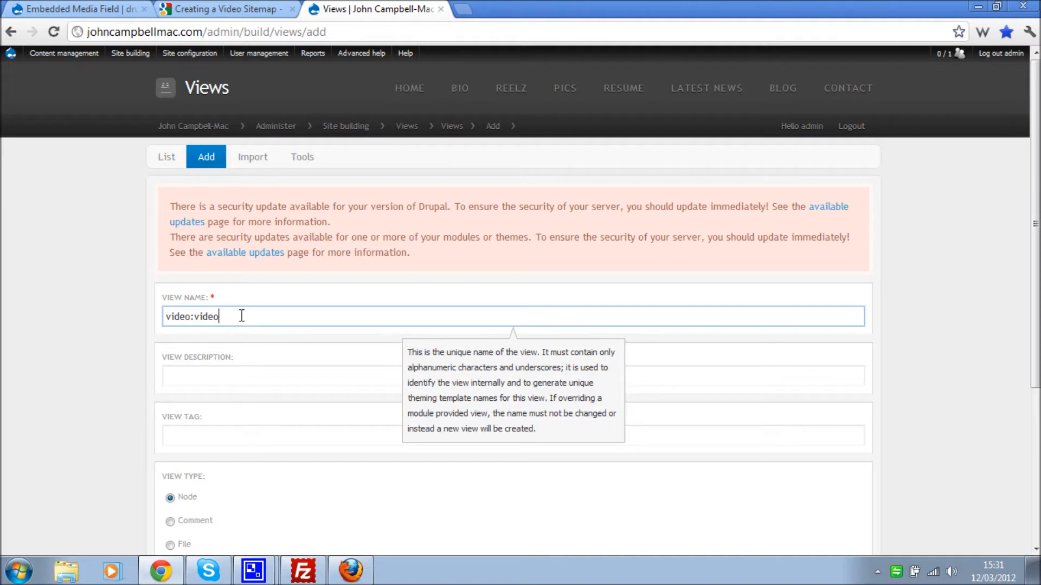
{"action": "left_click", "coordinate": [195, 318]}
{"action": "key", "text": "BackSpace"}
{"action": "type", "text": "-"}
{"action": "left_click", "coordinate": [218, 379]}
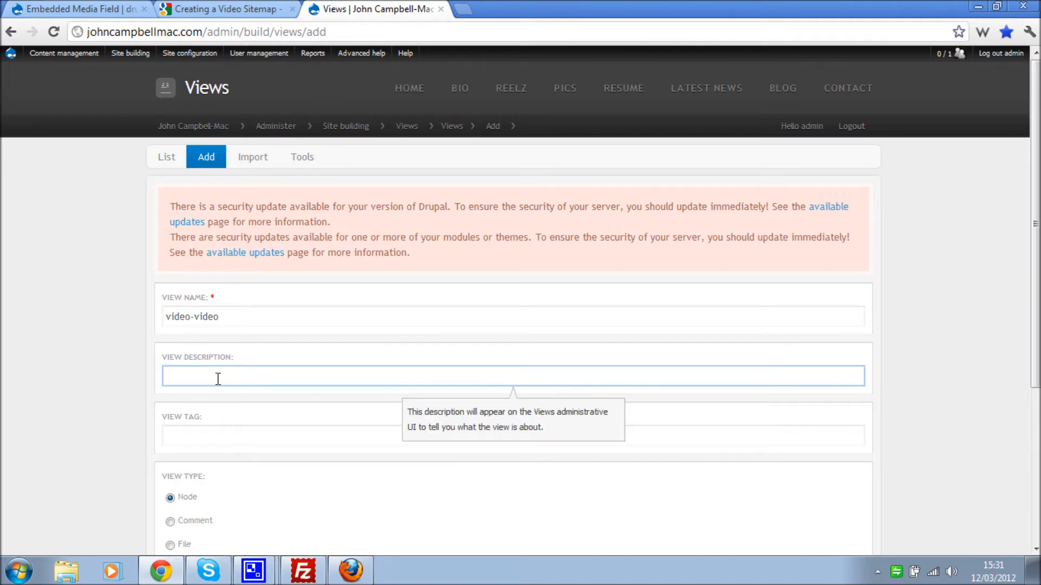
{"action": "type", "text": "This view is embedded in the video-sitemap.xml file"}
{"action": "left_click", "coordinate": [70, 388]}
{"action": "scroll", "coordinate": [89, 333], "scroll_direction": "down", "scroll_amount": 3}
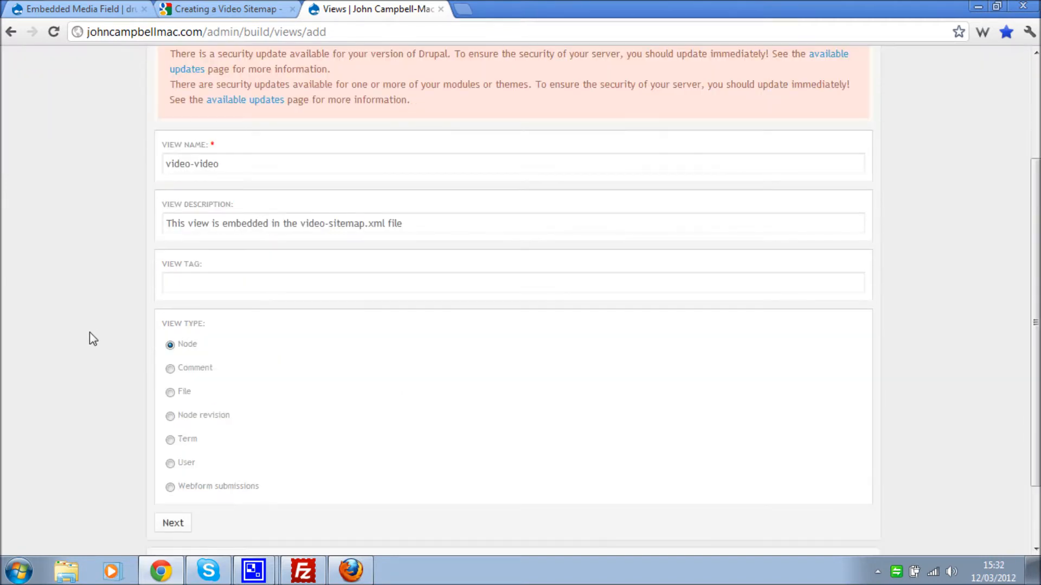
{"action": "left_click", "coordinate": [176, 529]}
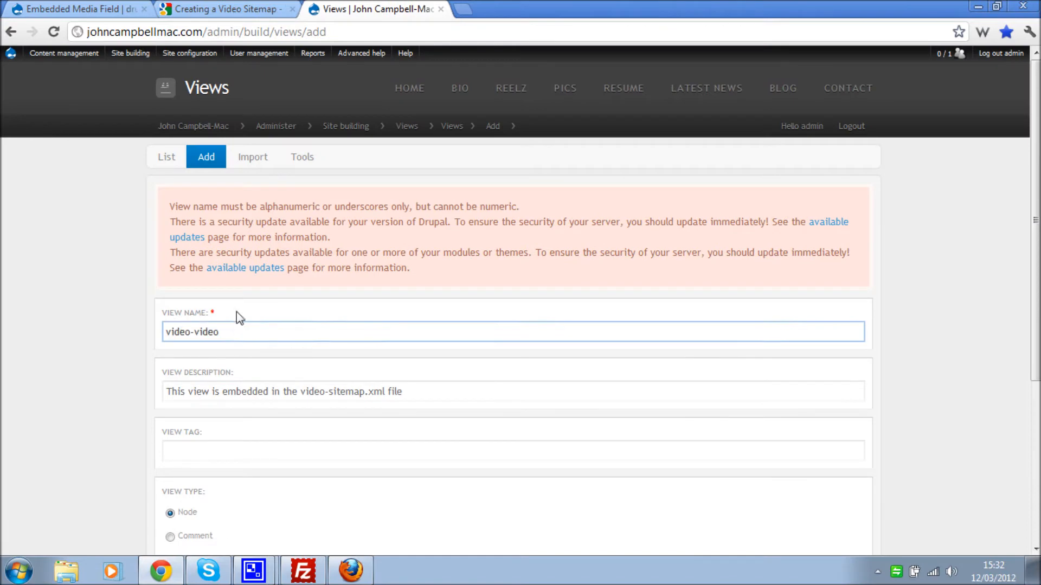
- Correct the view name to video_video and resubmit the Node view
{"action": "double_click", "coordinate": [194, 332]}
{"action": "type", "text": "_"}
{"action": "left_click", "coordinate": [113, 386]}
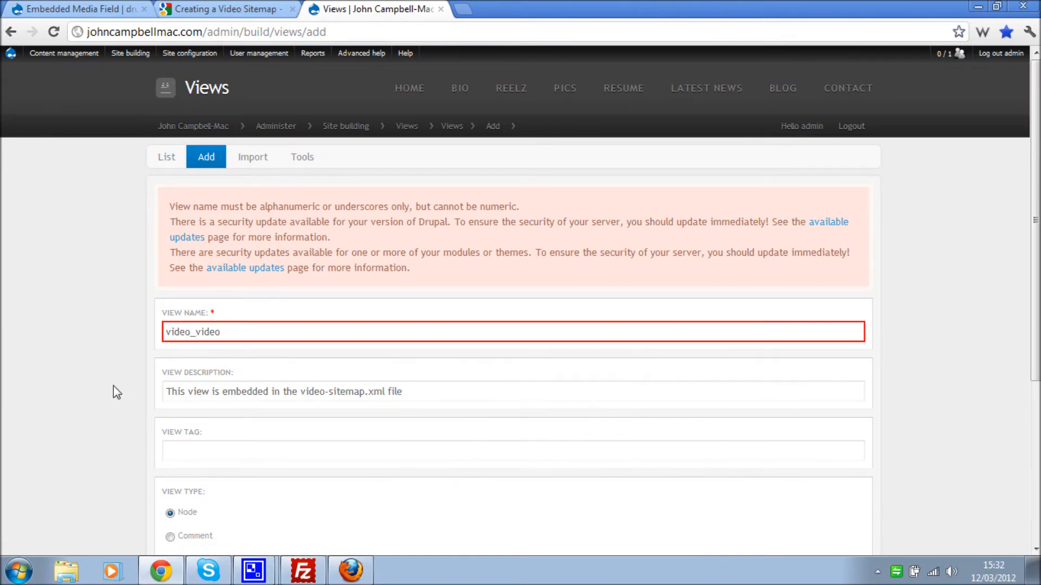
{"action": "scroll", "coordinate": [112, 387], "scroll_direction": "down", "scroll_amount": 5}
{"action": "left_click", "coordinate": [156, 443]}
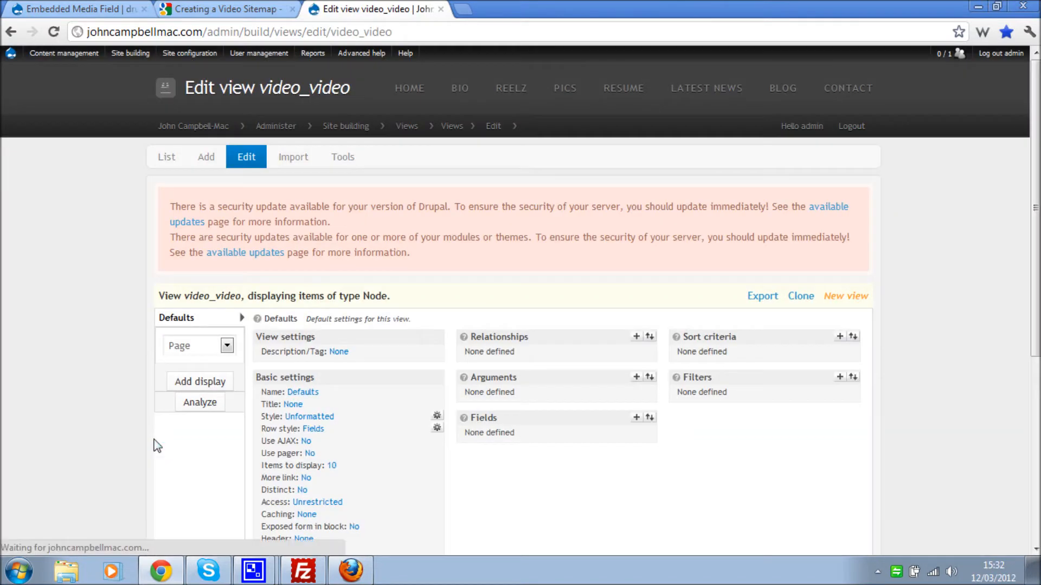
- Add the Node: Published and Node: Type filters to the view
{"action": "scroll", "coordinate": [156, 440], "scroll_direction": "down", "scroll_amount": 3}
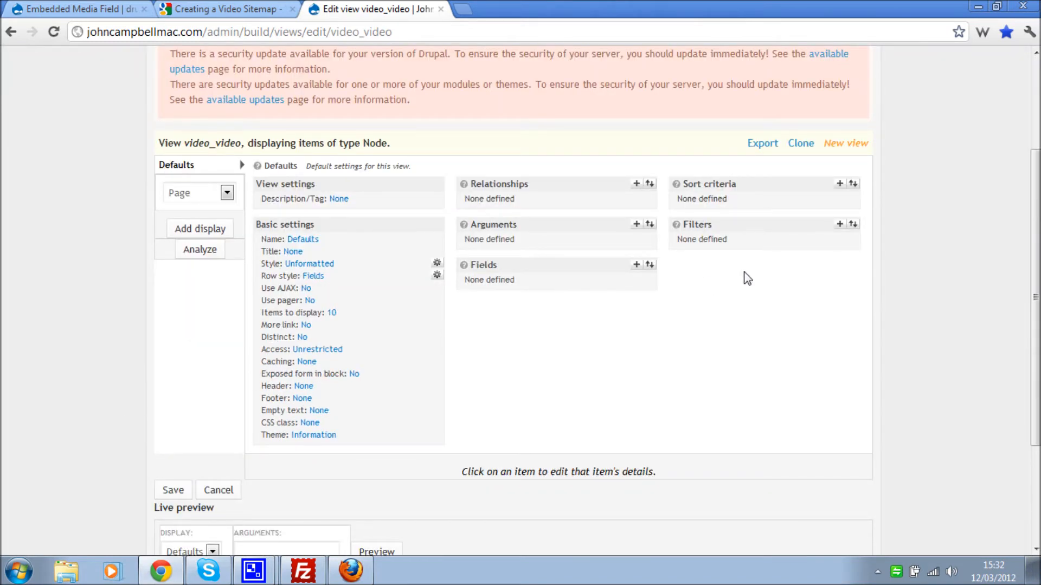
{"action": "left_click", "coordinate": [840, 225]}
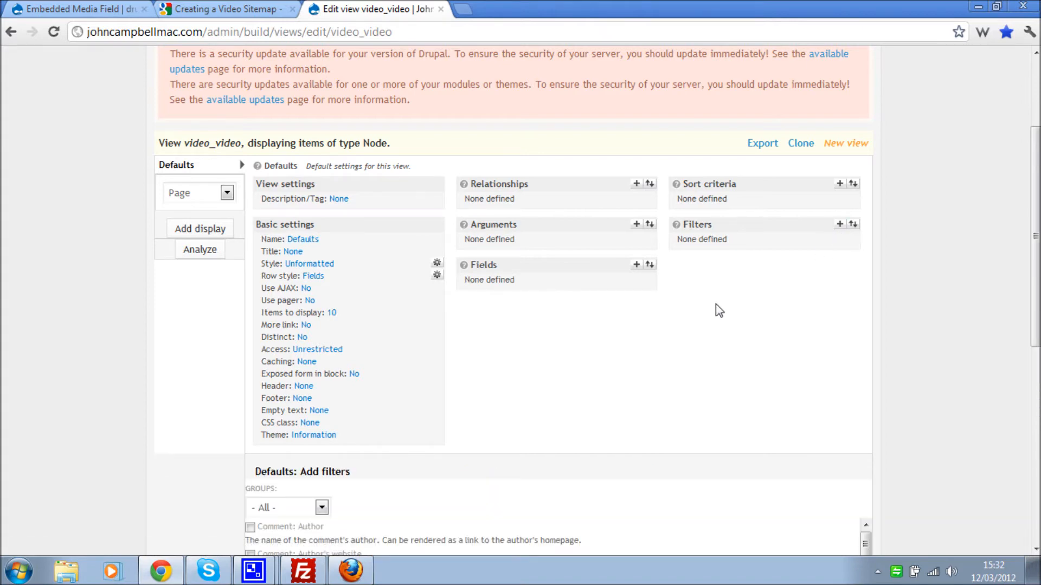
{"action": "scroll", "coordinate": [719, 310], "scroll_direction": "down", "scroll_amount": 6}
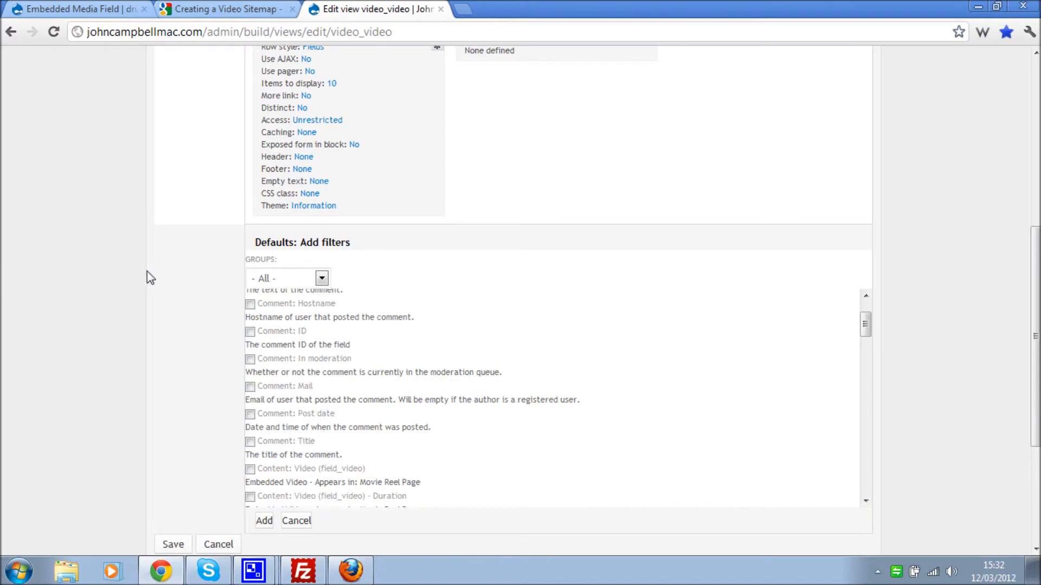
{"action": "scroll", "coordinate": [150, 285], "scroll_direction": "down", "scroll_amount": 2}
{"action": "left_click", "coordinate": [278, 204]}
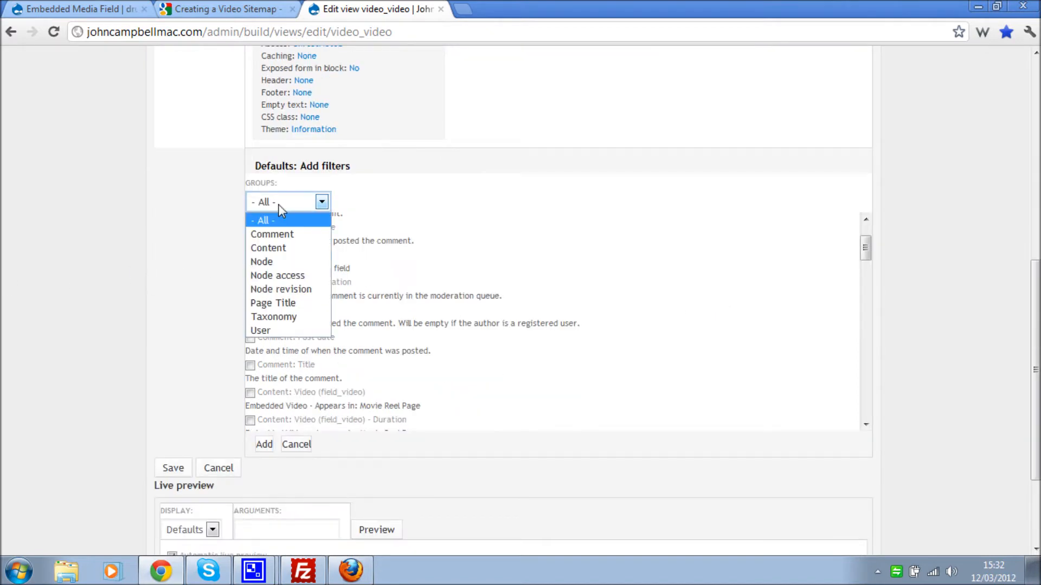
{"action": "left_click", "coordinate": [266, 262]}
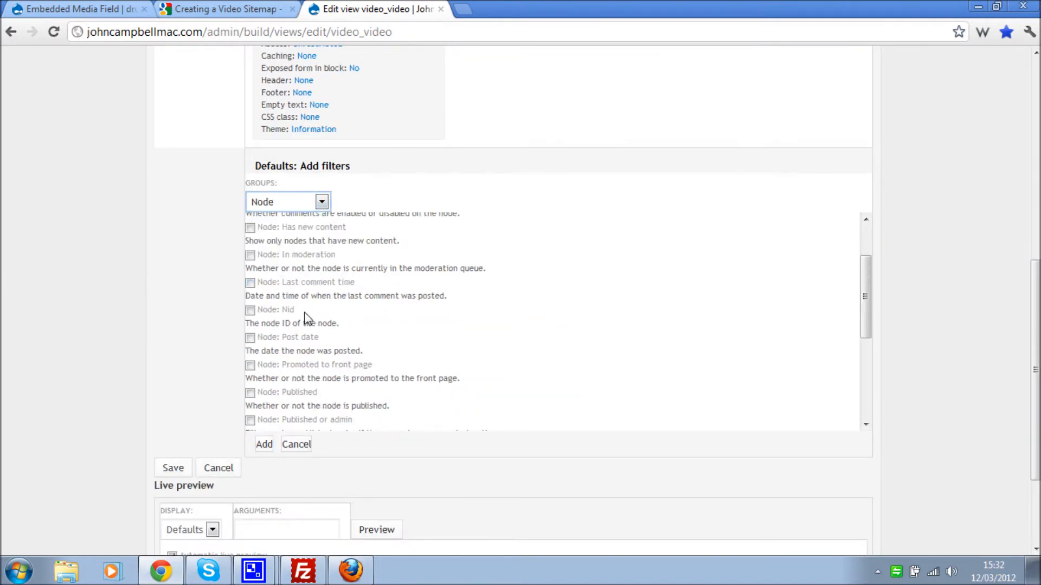
{"action": "scroll", "coordinate": [318, 295], "scroll_direction": "down", "scroll_amount": 3}
{"action": "left_click", "coordinate": [263, 331]}
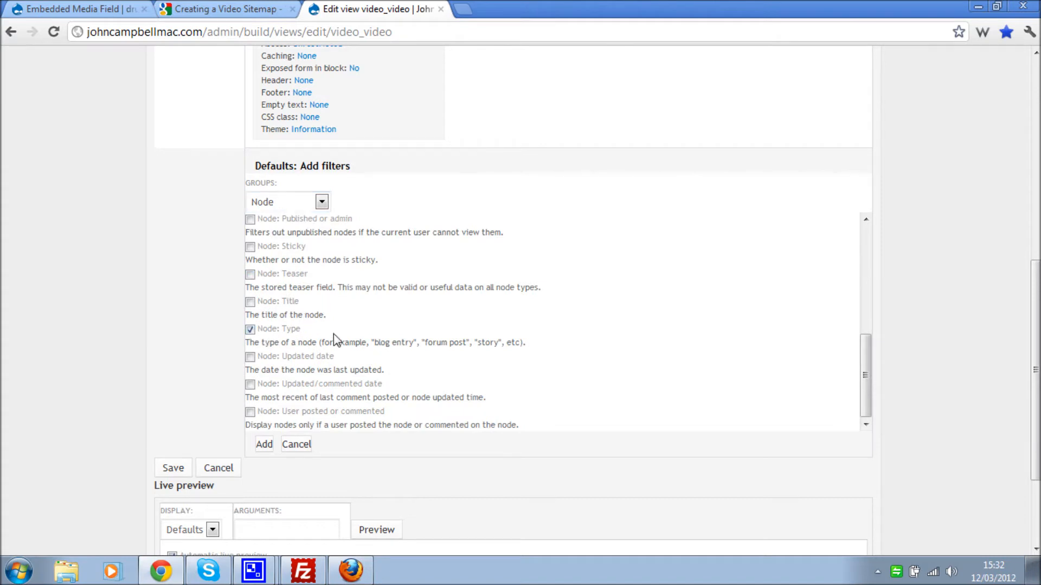
{"action": "scroll", "coordinate": [304, 308], "scroll_direction": "up", "scroll_amount": 3}
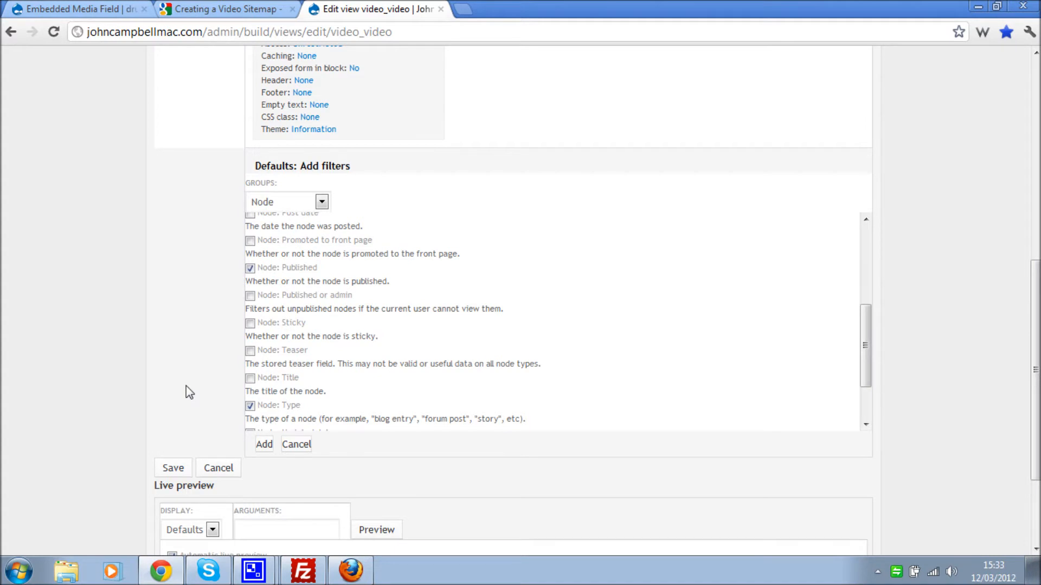
{"action": "scroll", "coordinate": [187, 386], "scroll_direction": "down", "scroll_amount": 3}
{"action": "left_click", "coordinate": [264, 368]}
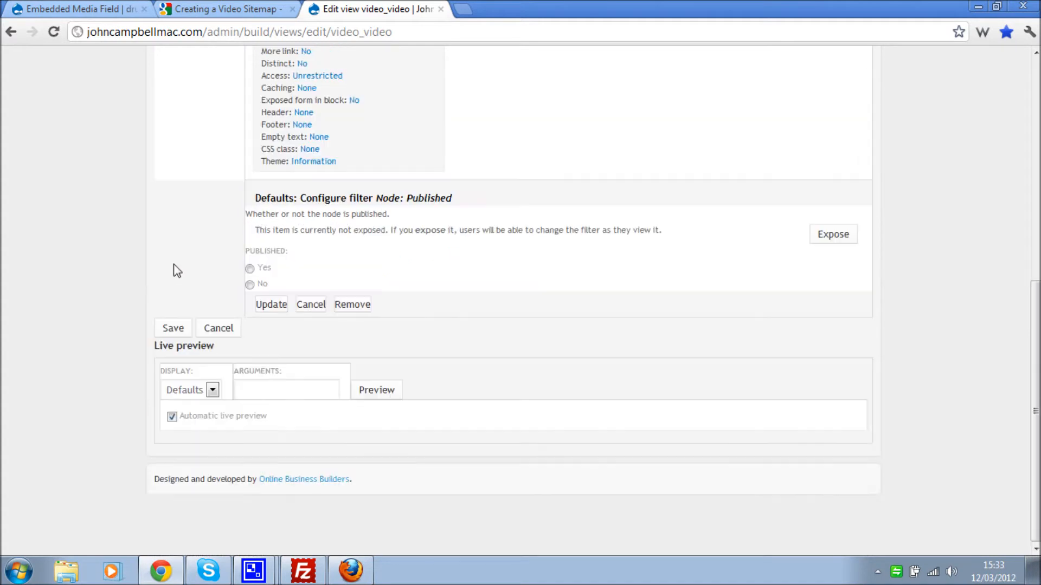
- Confirm the filters as Published = Yes and Type = Movie Reel Page
{"action": "left_click", "coordinate": [276, 309]}
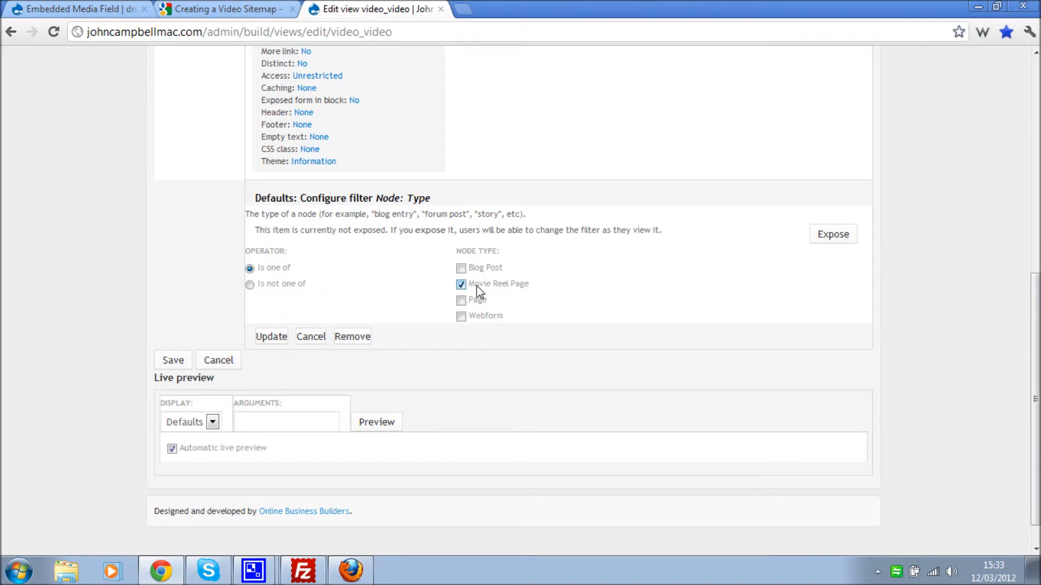
{"action": "left_click", "coordinate": [271, 336]}
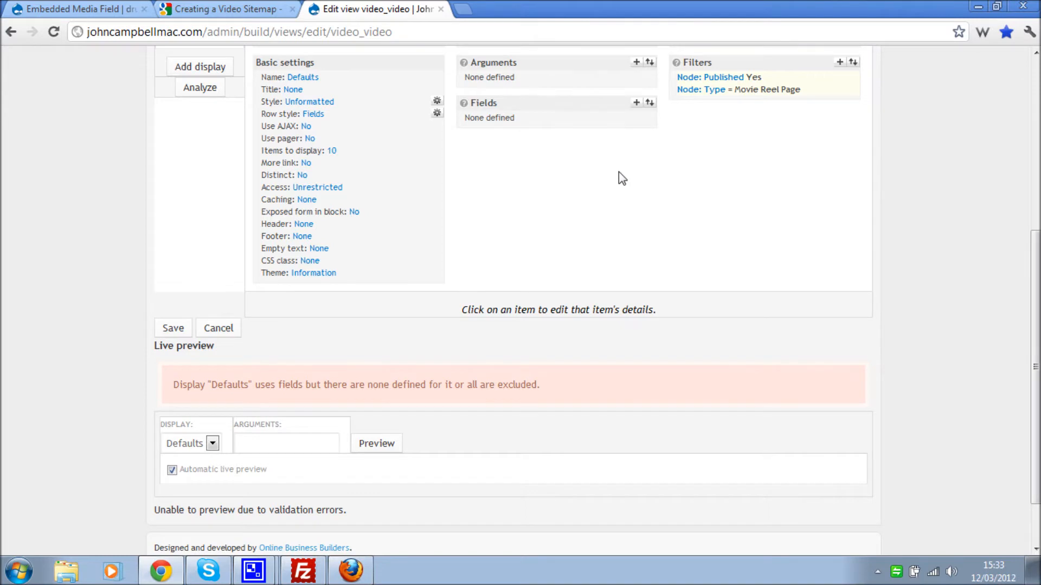
{"action": "scroll", "coordinate": [618, 179], "scroll_direction": "up", "scroll_amount": 1}
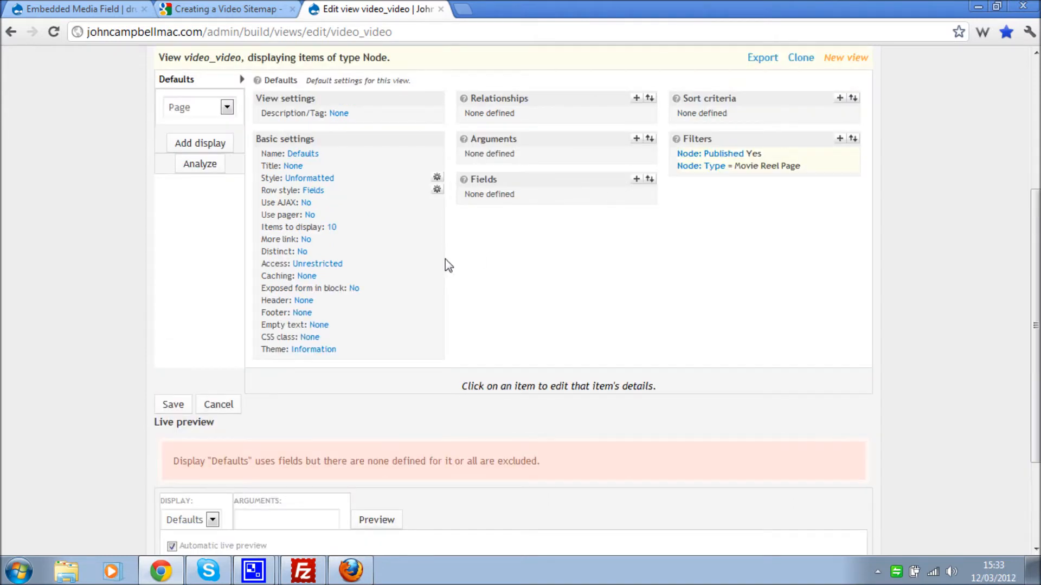
- Set the view's style to XML data document
{"action": "left_click", "coordinate": [308, 179]}
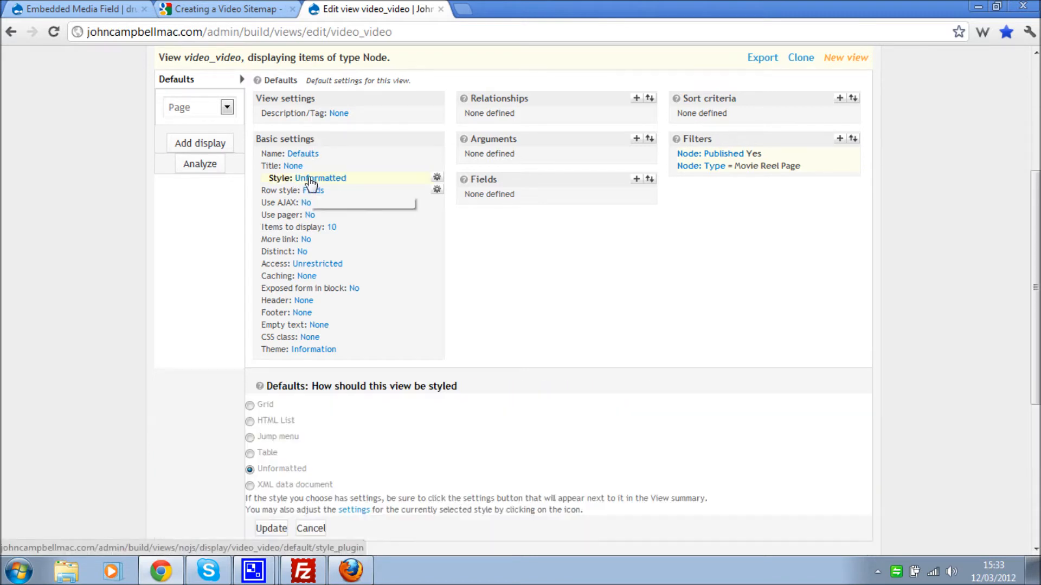
{"action": "scroll", "coordinate": [206, 207], "scroll_direction": "down", "scroll_amount": 3}
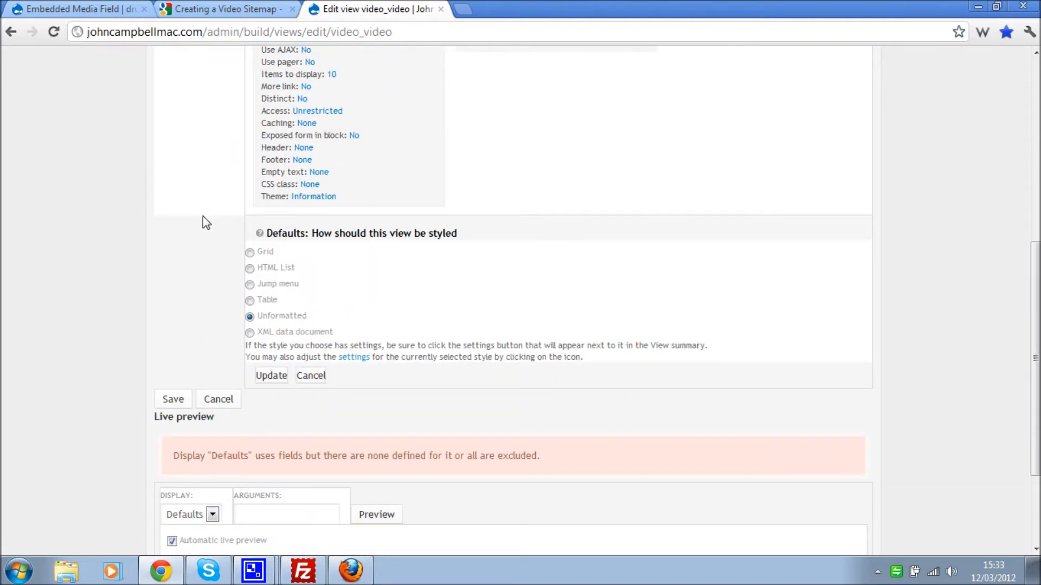
{"action": "left_click", "coordinate": [275, 333]}
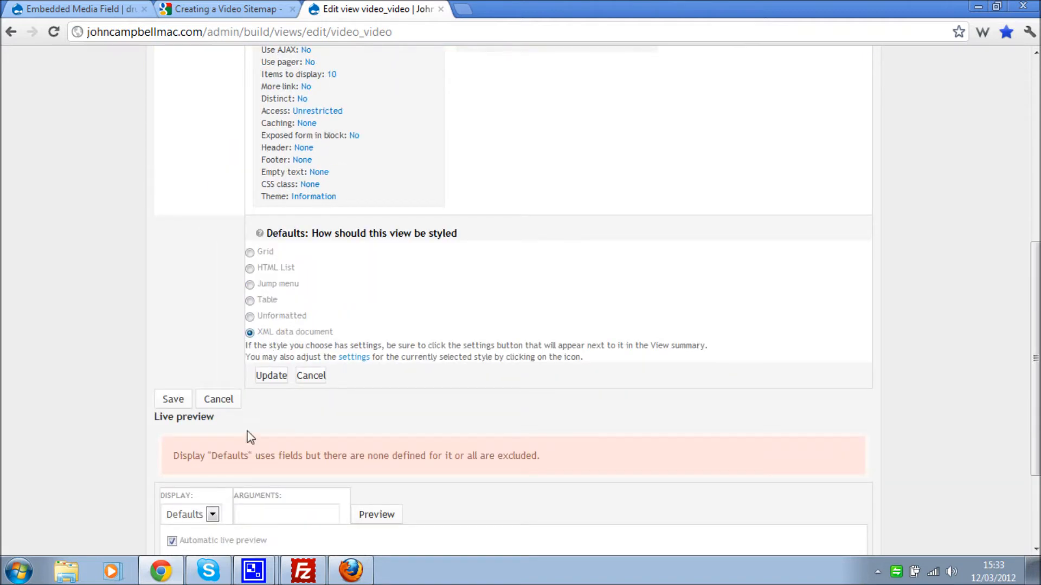
{"action": "left_click", "coordinate": [273, 378]}
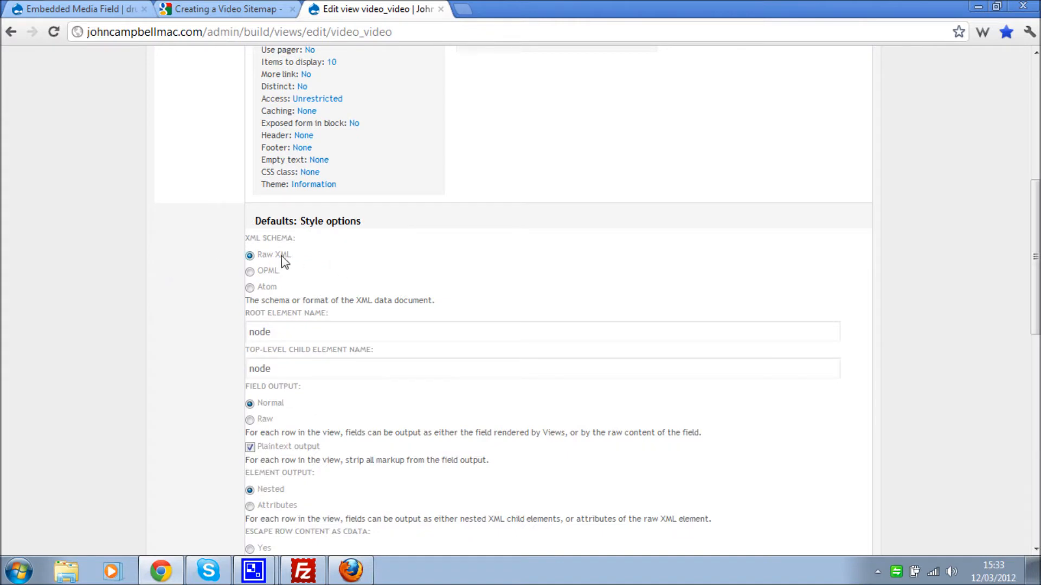
- Clear the root and child element names, disable plaintext output, enable Views API mode and XML fragment
{"action": "scroll", "coordinate": [172, 279], "scroll_direction": "down", "scroll_amount": 3}
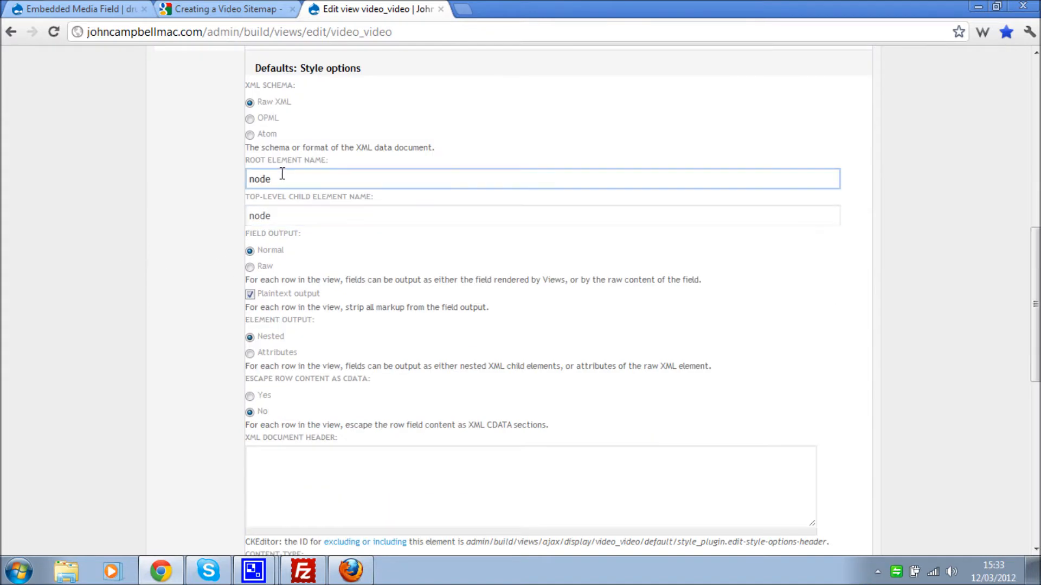
{"action": "left_click_drag", "start_coordinate": [285, 179], "coordinate": [251, 180]}
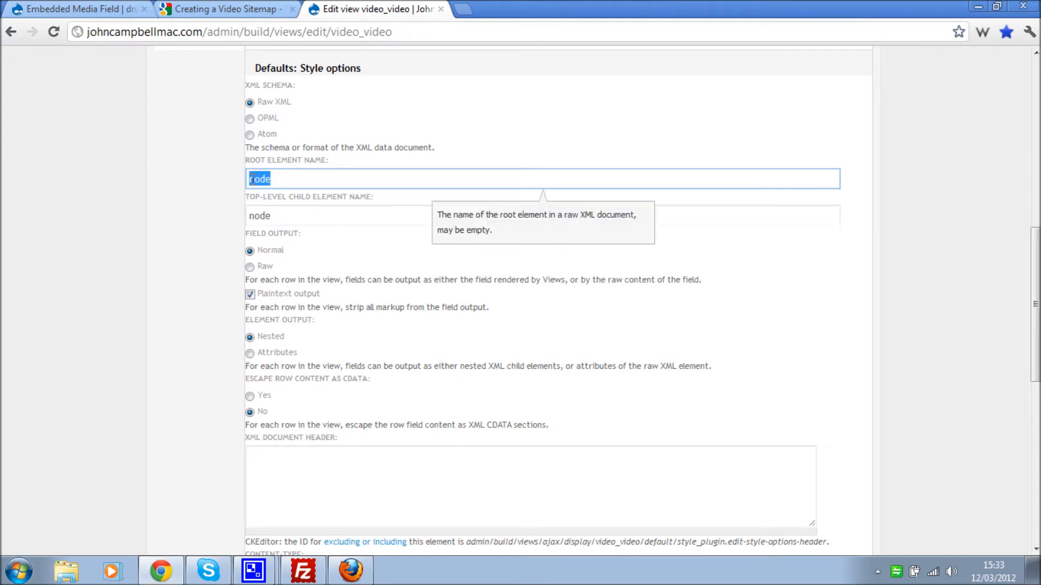
{"action": "key", "text": "BackSpace"}
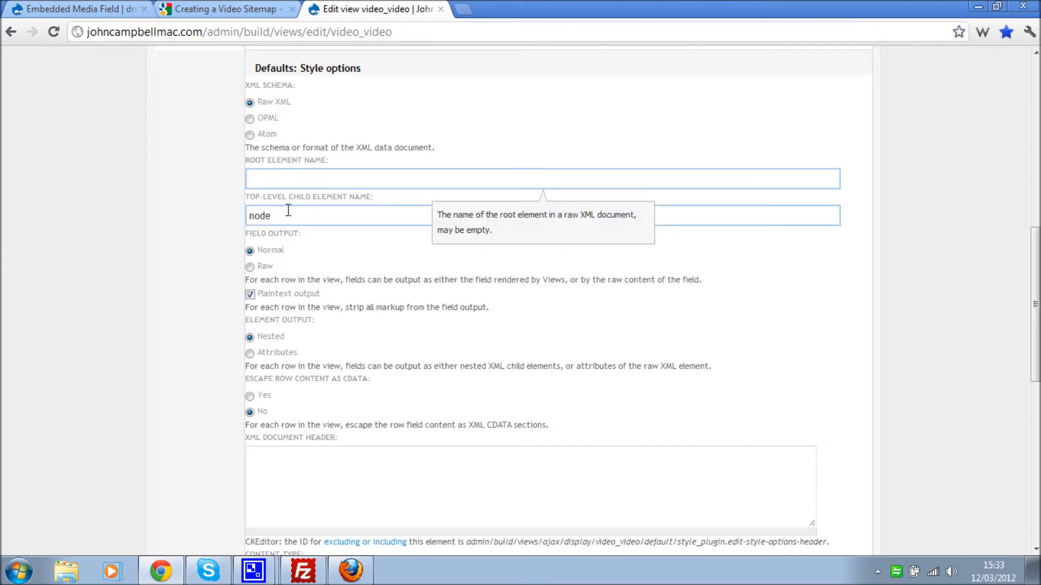
{"action": "left_click_drag", "start_coordinate": [295, 215], "coordinate": [196, 215]}
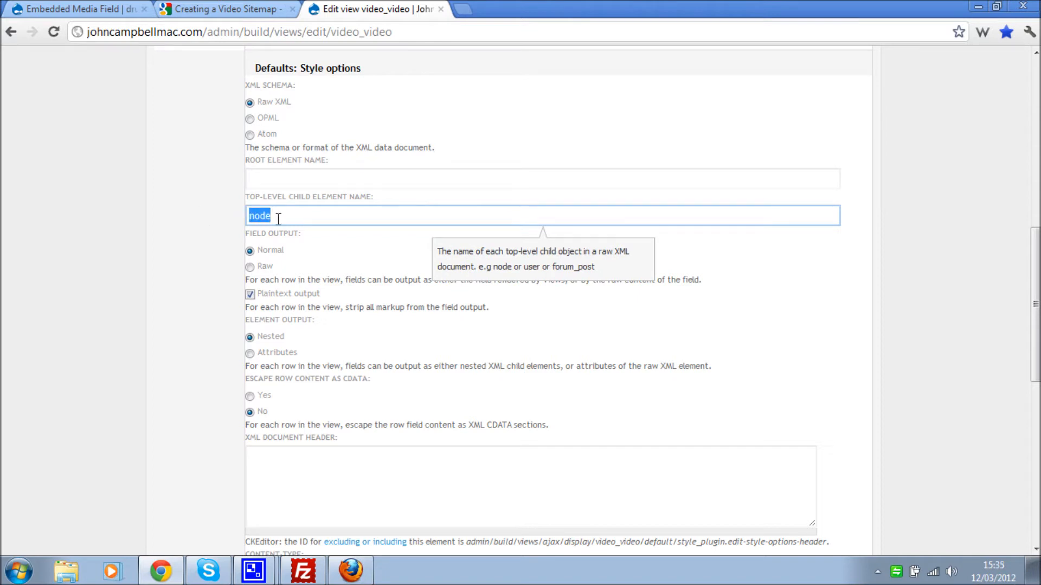
{"action": "key", "text": "BackSpace"}
{"action": "scroll", "coordinate": [158, 239], "scroll_direction": "down", "scroll_amount": 2}
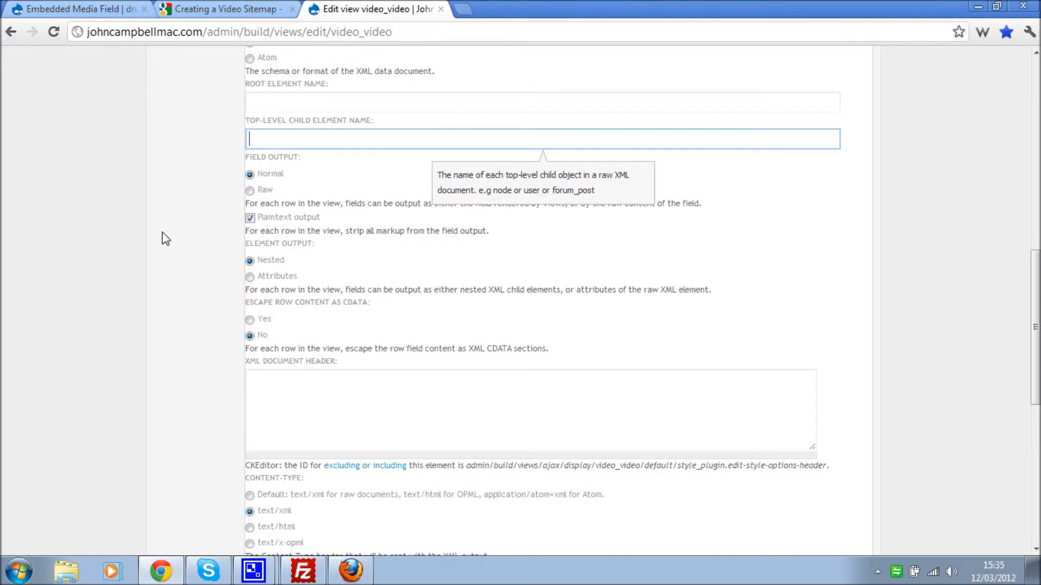
{"action": "left_click", "coordinate": [250, 218]}
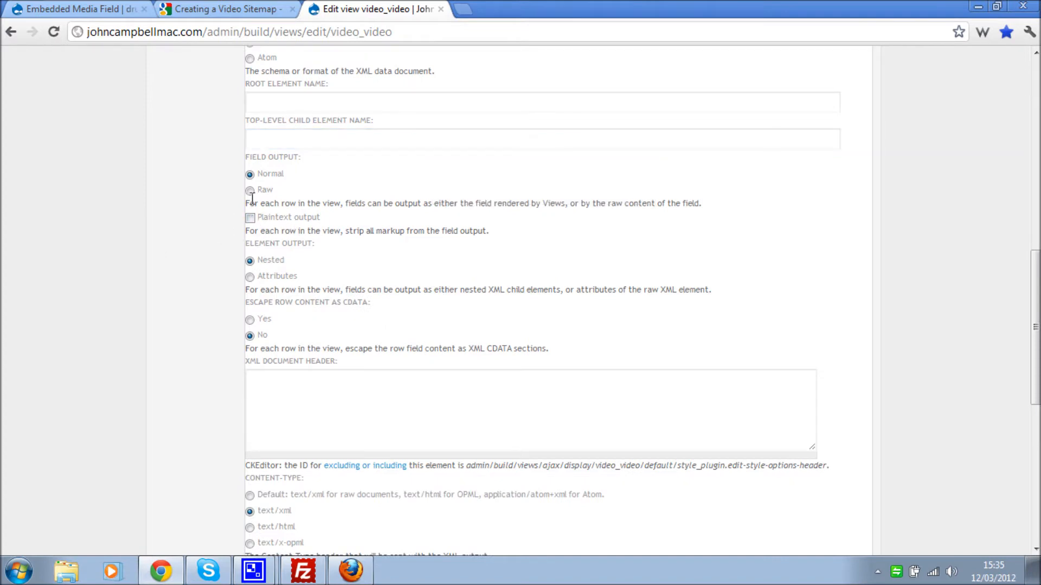
{"action": "scroll", "coordinate": [301, 265], "scroll_direction": "down", "scroll_amount": 2}
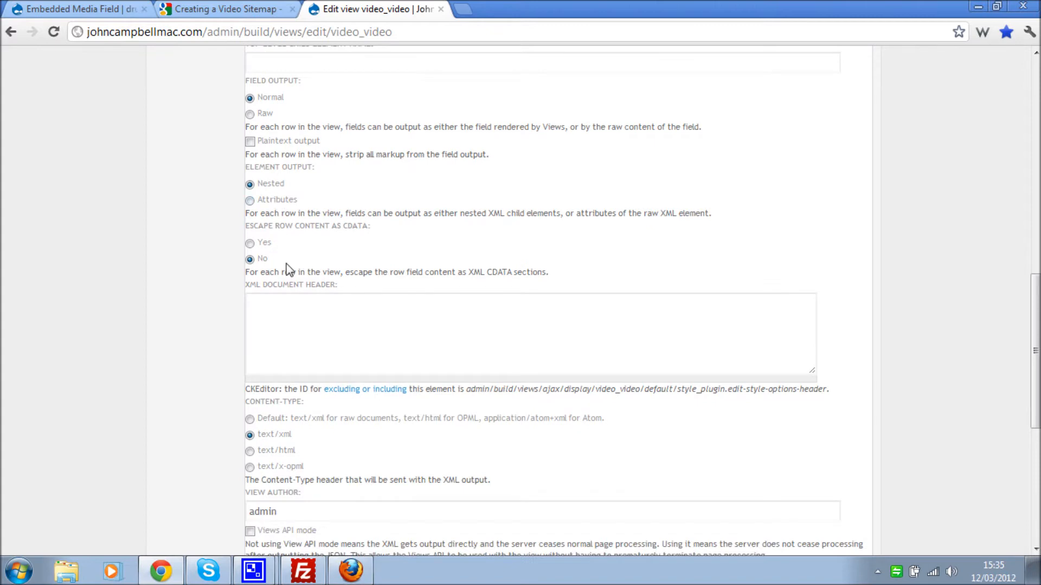
{"action": "scroll", "coordinate": [286, 267], "scroll_direction": "down", "scroll_amount": 2}
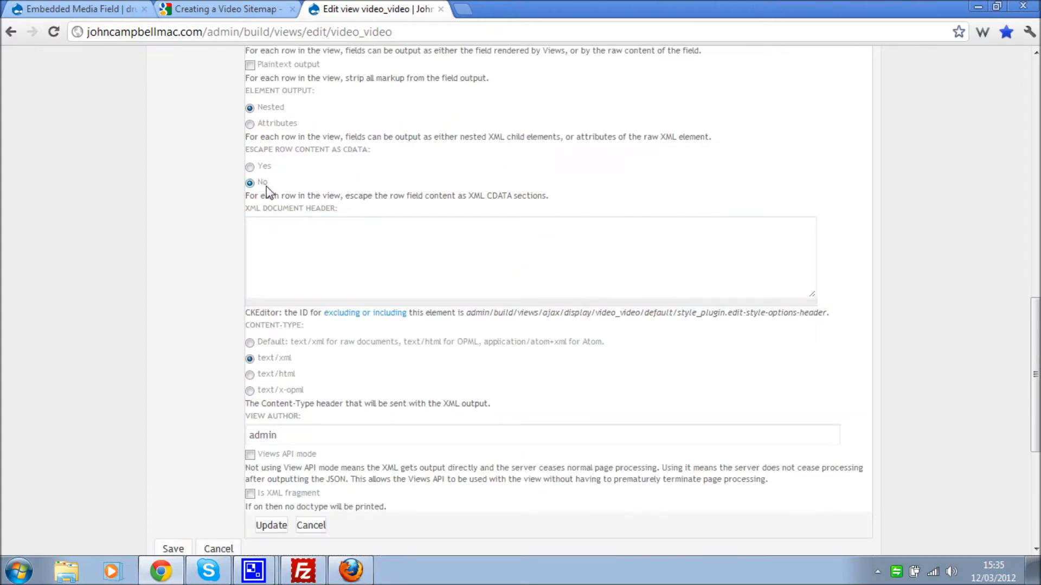
{"action": "scroll", "coordinate": [281, 230], "scroll_direction": "down", "scroll_amount": 2}
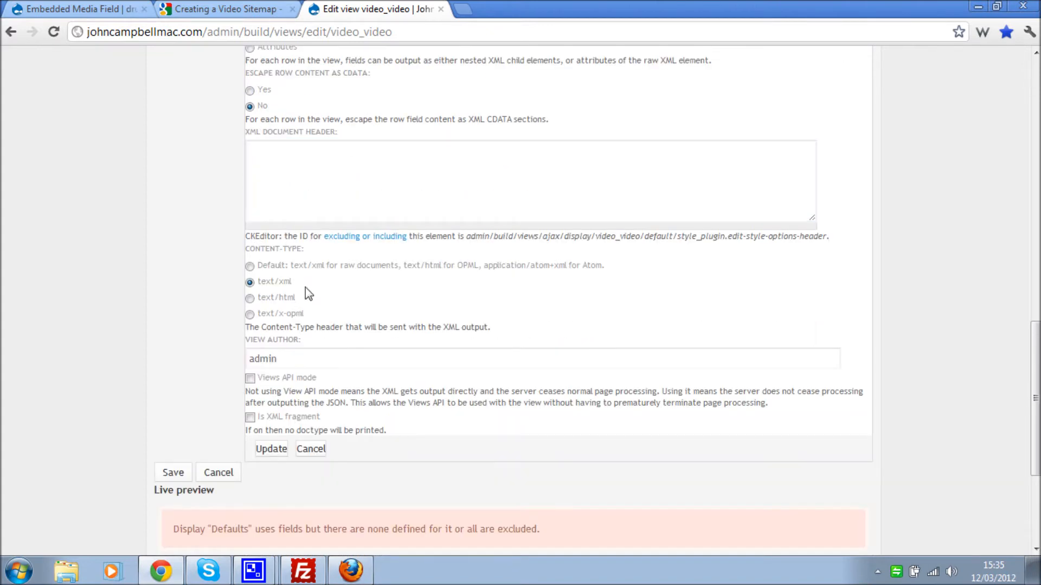
{"action": "left_click", "coordinate": [249, 378]}
{"action": "left_click", "coordinate": [252, 419]}
{"action": "scroll", "coordinate": [373, 422], "scroll_direction": "down", "scroll_amount": 3}
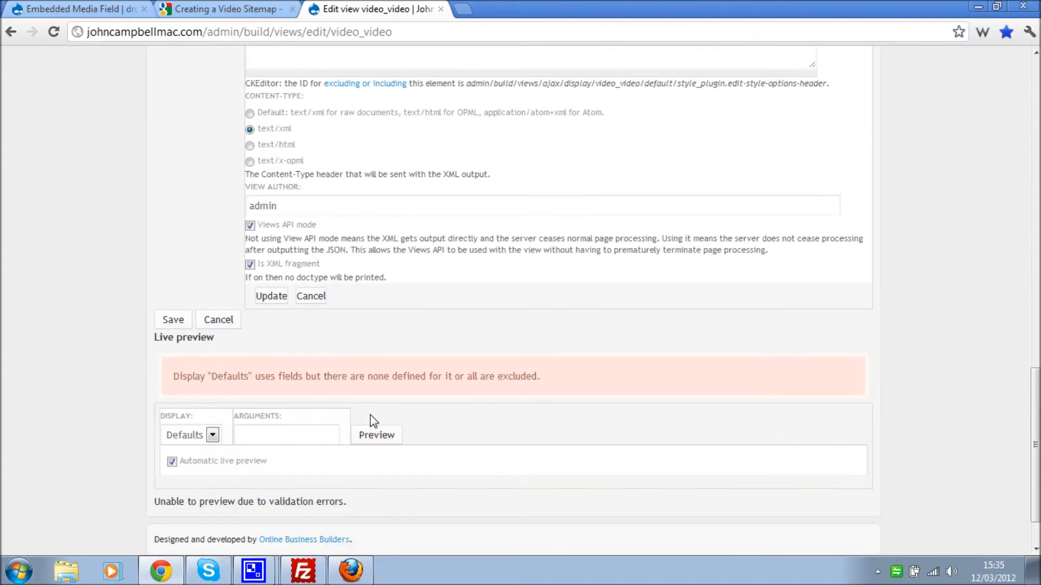
{"action": "left_click", "coordinate": [272, 300]}
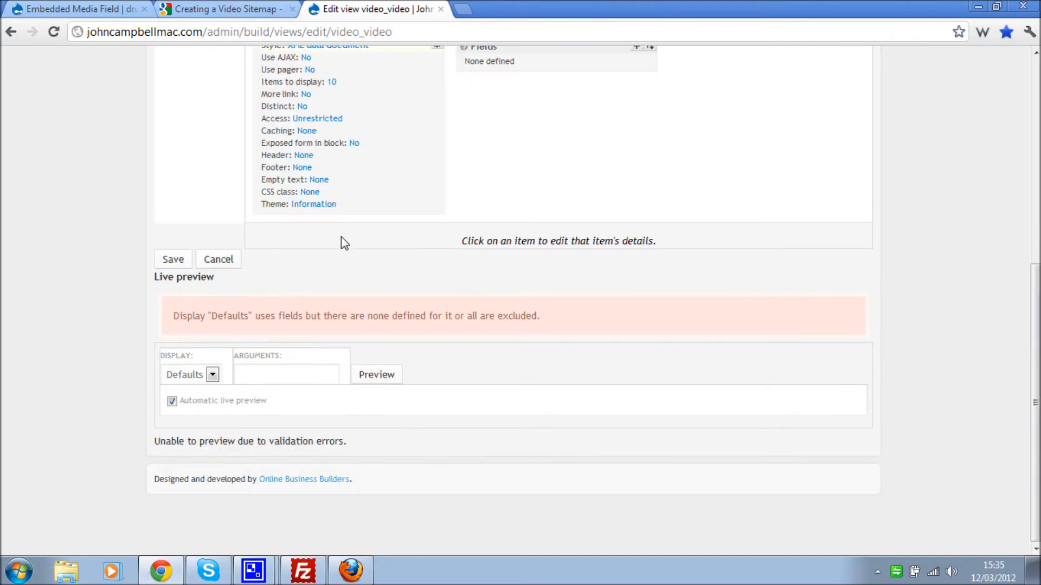
- Review the XML style options and close them without changes
{"action": "scroll", "coordinate": [524, 178], "scroll_direction": "up", "scroll_amount": 2}
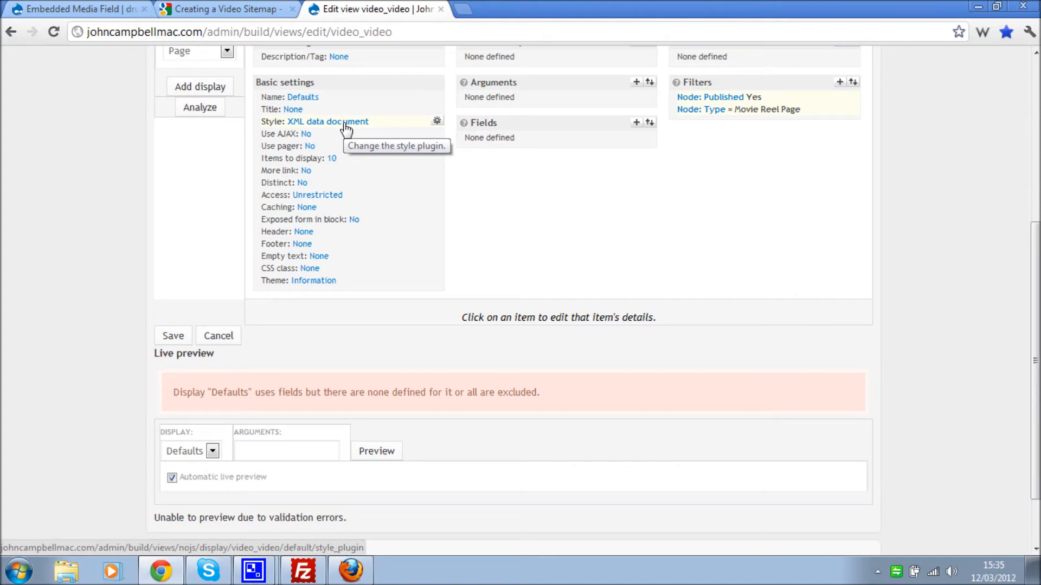
{"action": "left_click", "coordinate": [436, 120]}
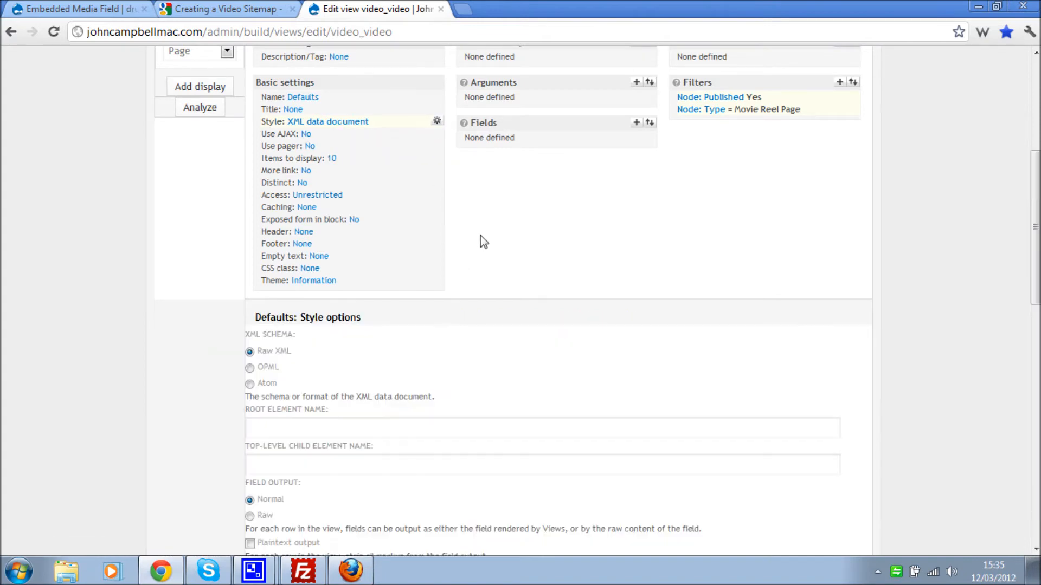
{"action": "scroll", "coordinate": [480, 239], "scroll_direction": "down", "scroll_amount": 15}
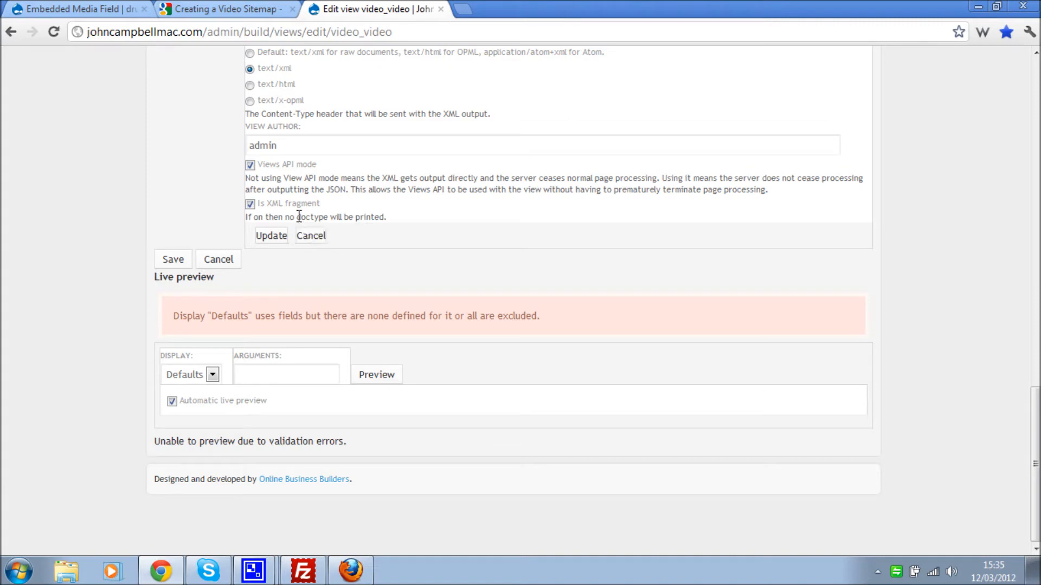
{"action": "left_click", "coordinate": [311, 236]}
- Change Items to display from 10 to 0 so the view shows unlimited items
{"action": "scroll", "coordinate": [382, 239], "scroll_direction": "up", "scroll_amount": 3}
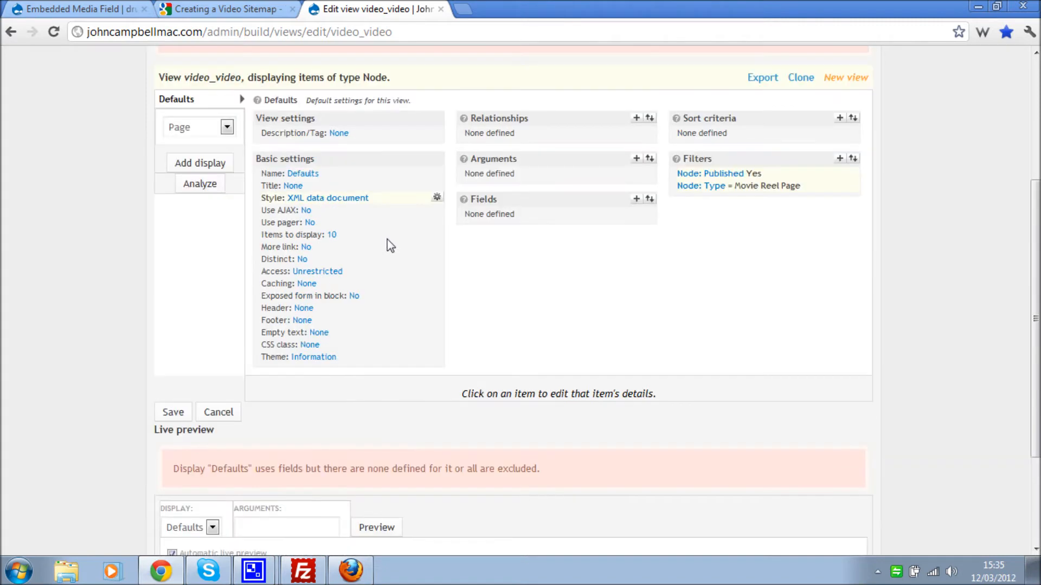
{"action": "left_click", "coordinate": [332, 235]}
{"action": "left_click", "coordinate": [320, 209]}
{"action": "double_click", "coordinate": [316, 186]}
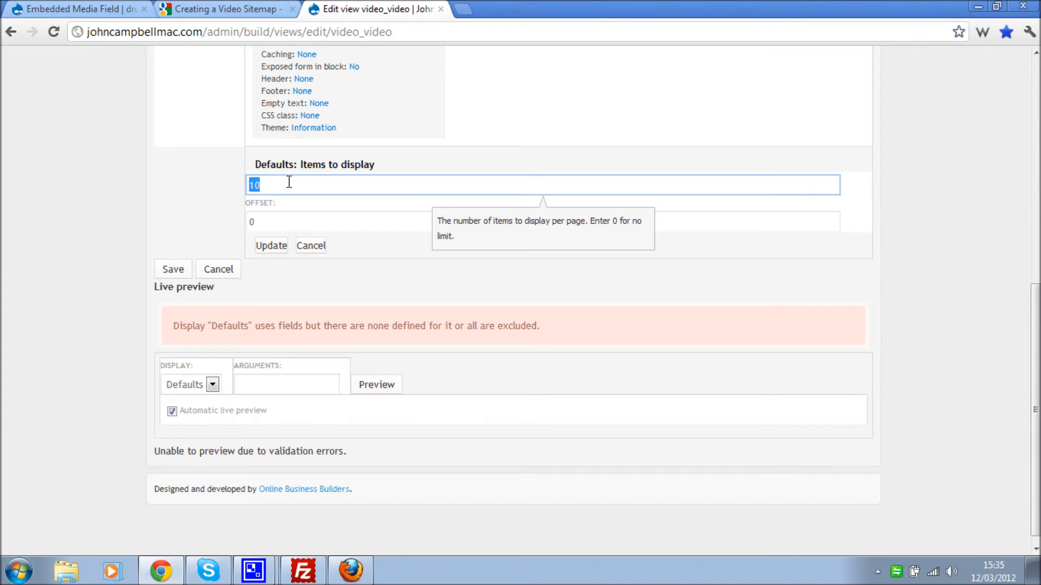
{"action": "type", "text": "0"}
{"action": "left_click", "coordinate": [271, 246]}
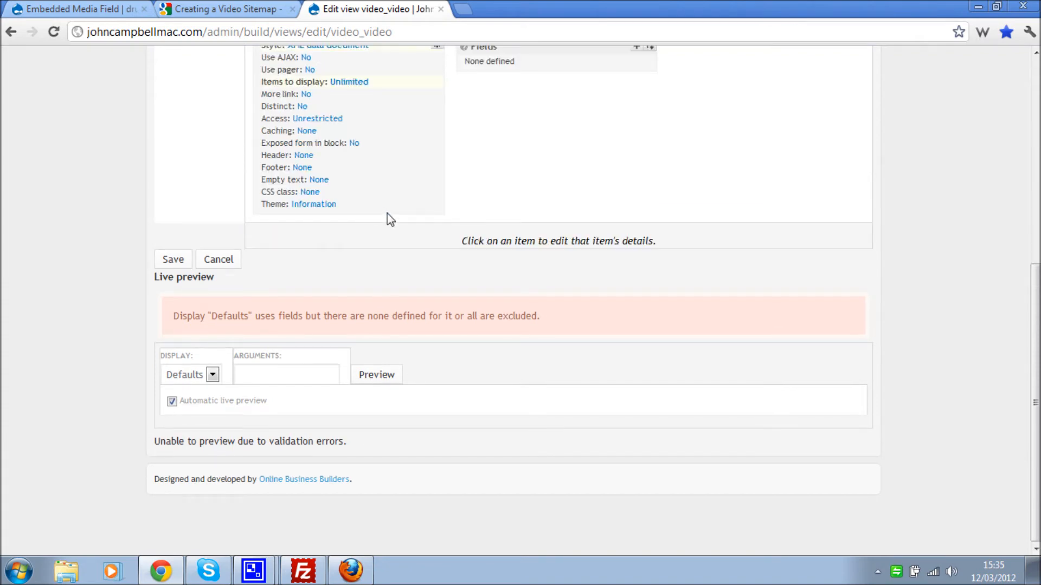
{"action": "scroll", "coordinate": [456, 234], "scroll_direction": "up", "scroll_amount": 1}
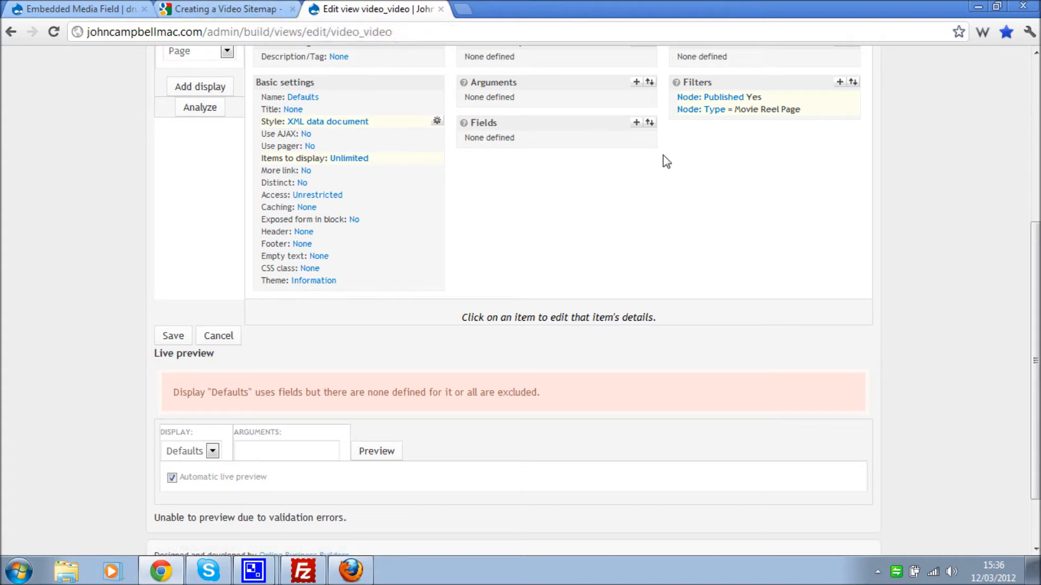
- Scroll through Google's sample video sitemap XML on the help page
{"action": "left_click", "coordinate": [227, 11]}
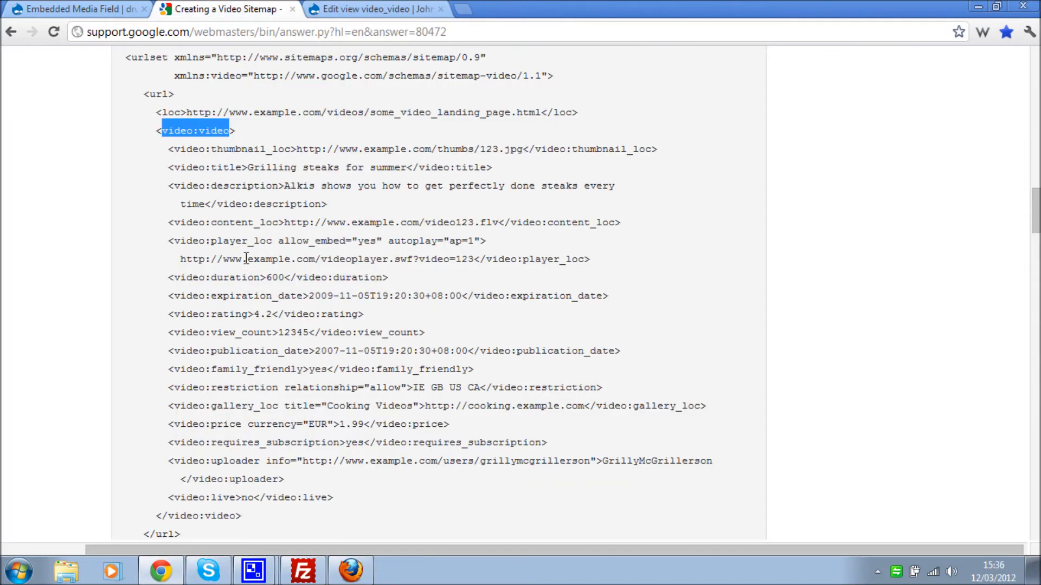
{"action": "left_click", "coordinate": [211, 163]}
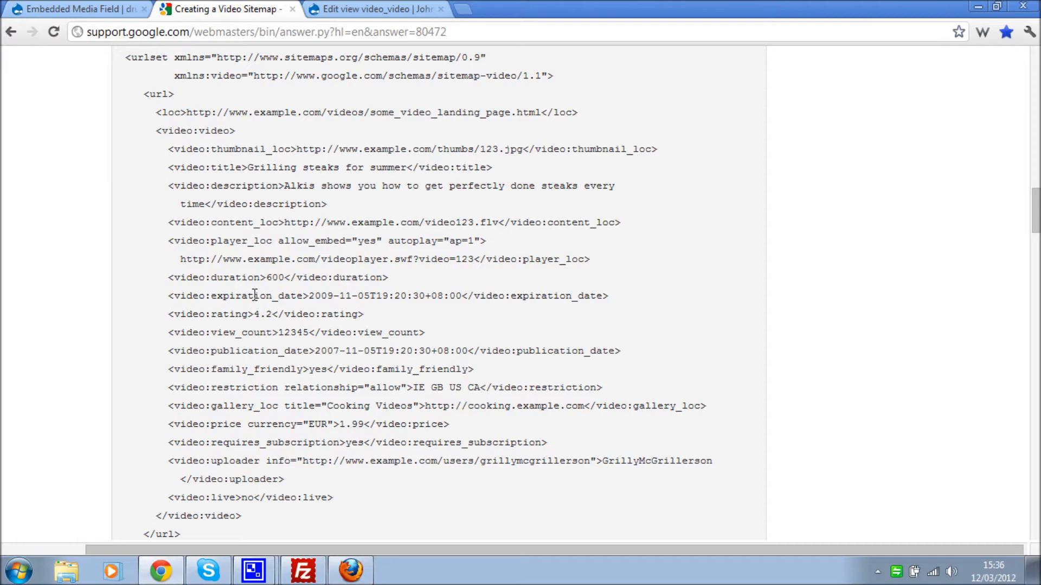
{"action": "left_click_drag", "start_coordinate": [1036, 212], "coordinate": [1036, 70]}
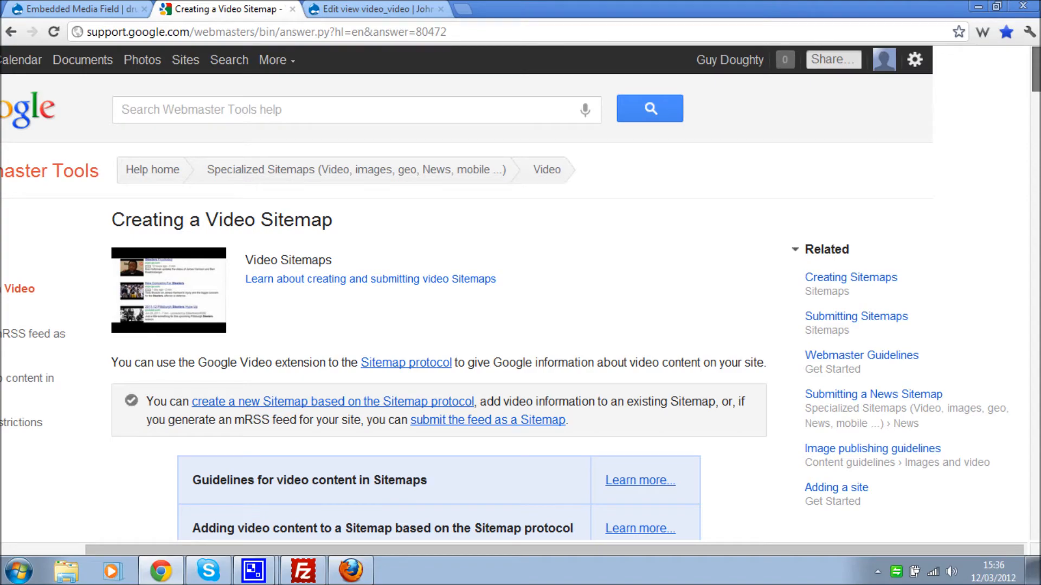
{"action": "scroll", "coordinate": [504, 293], "scroll_direction": "down", "scroll_amount": 20}
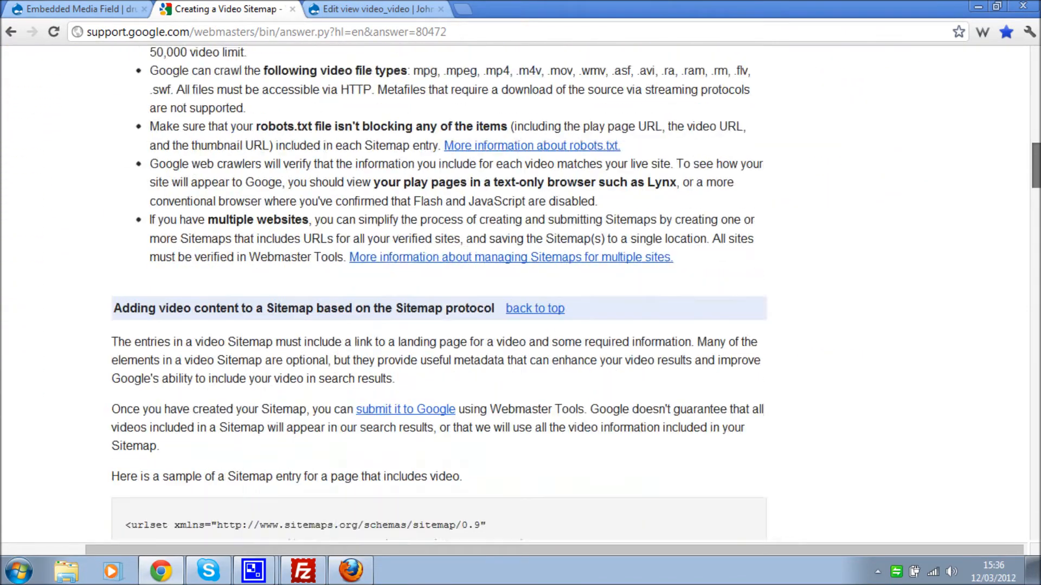
{"action": "scroll", "coordinate": [440, 293], "scroll_direction": "down", "scroll_amount": 2}
{"action": "scroll", "coordinate": [439, 293], "scroll_direction": "up", "scroll_amount": 1}
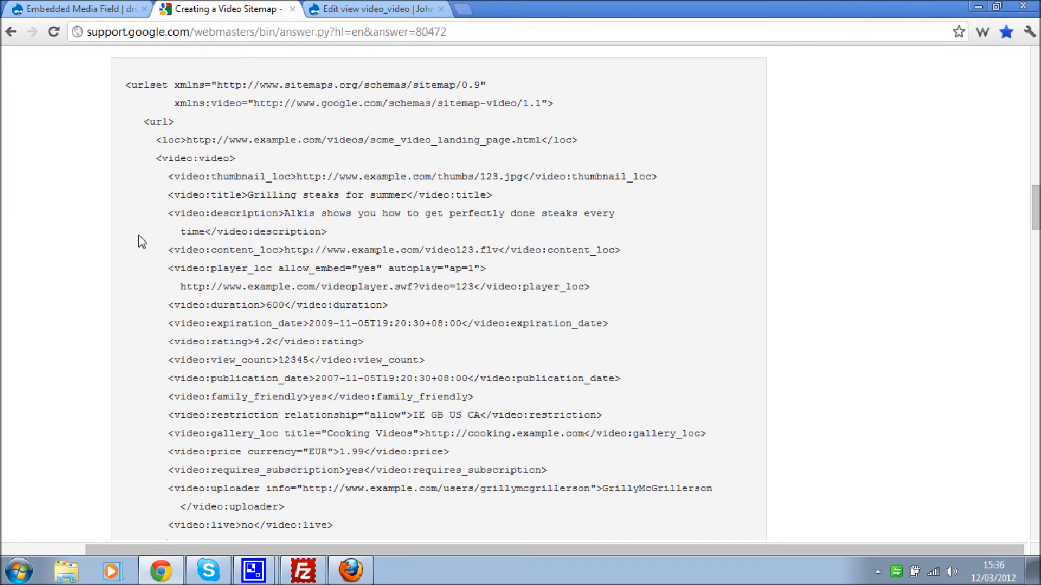
{"action": "scroll", "coordinate": [481, 378], "scroll_direction": "down", "scroll_amount": 1}
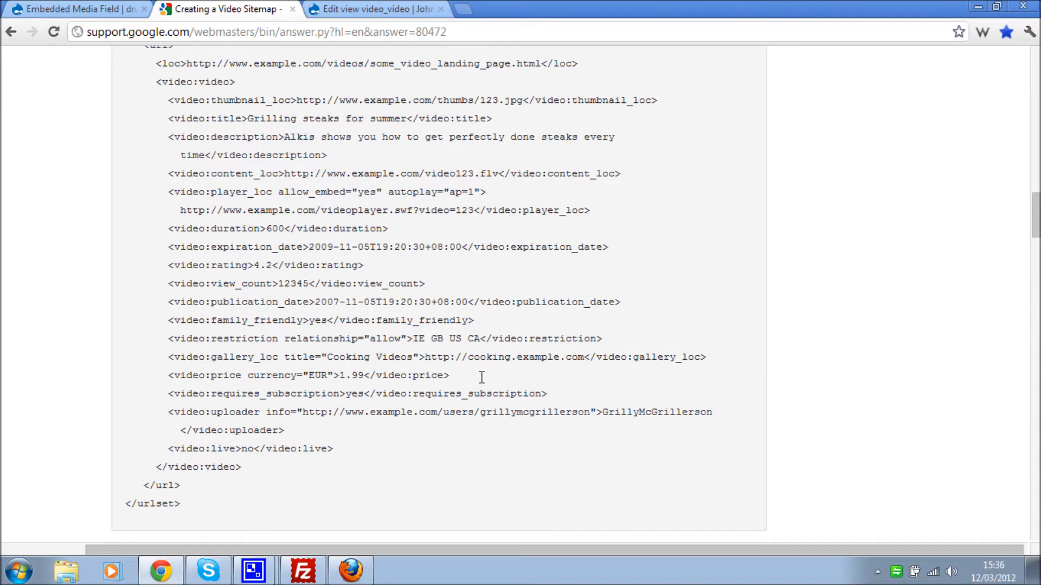
- Open the view's add-fields list, then check the example's thumbnail URL and 'Grilling steaks for summer' title
{"action": "left_click", "coordinate": [372, 8]}
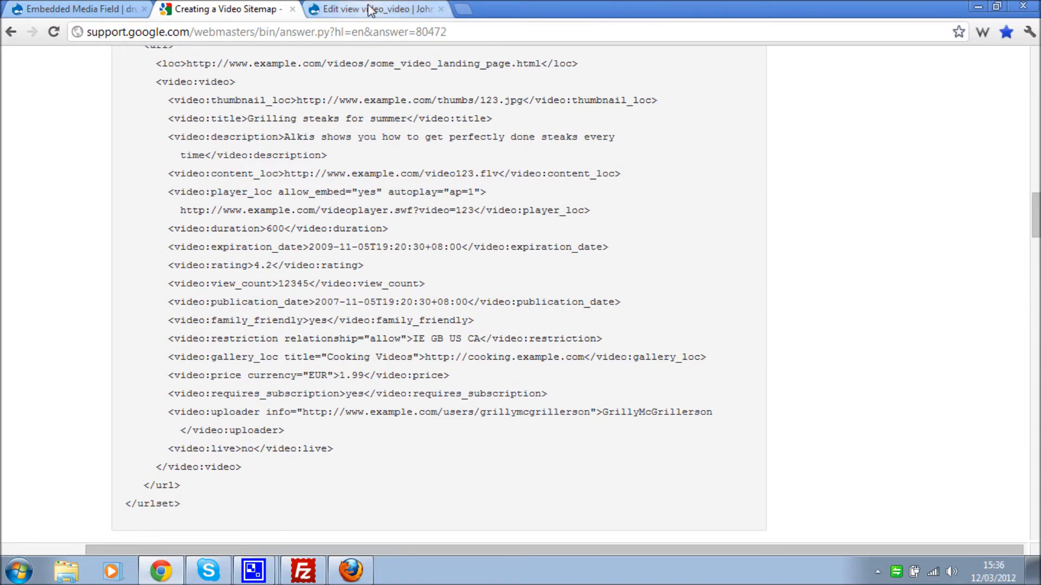
{"action": "left_click", "coordinate": [637, 122]}
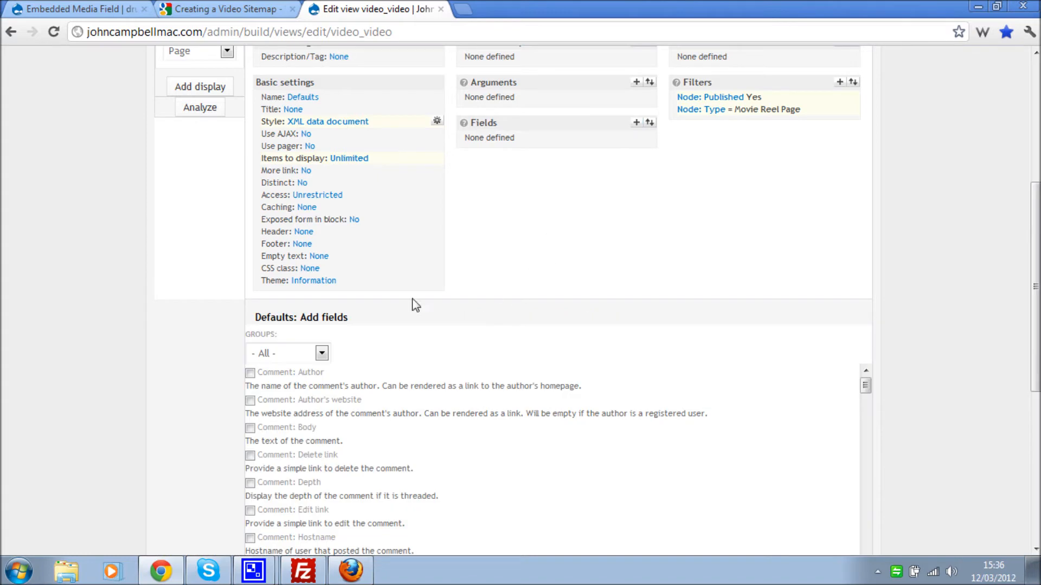
{"action": "left_click", "coordinate": [249, 9]}
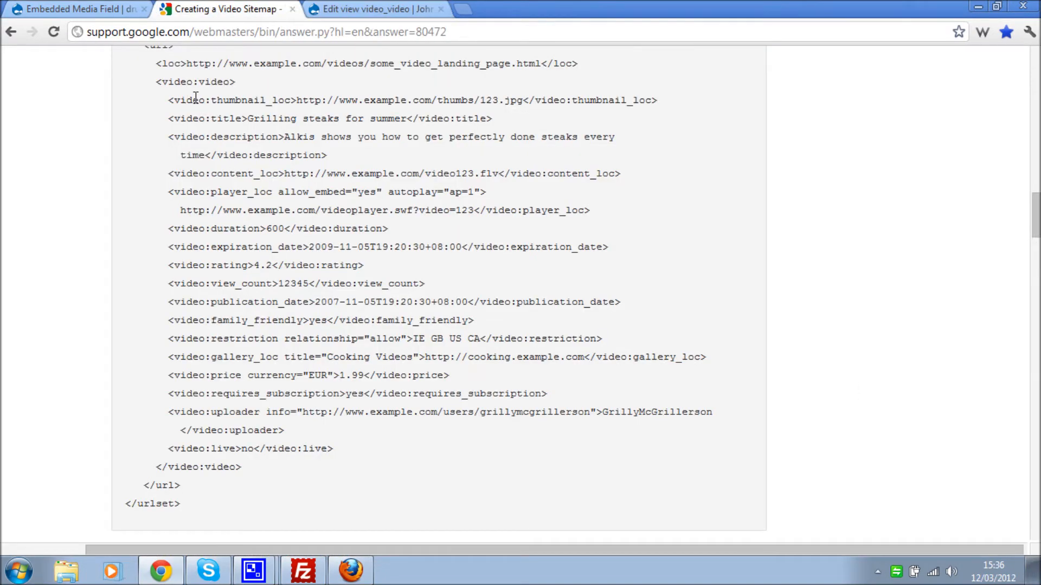
{"action": "left_click_drag", "start_coordinate": [217, 100], "coordinate": [523, 106]}
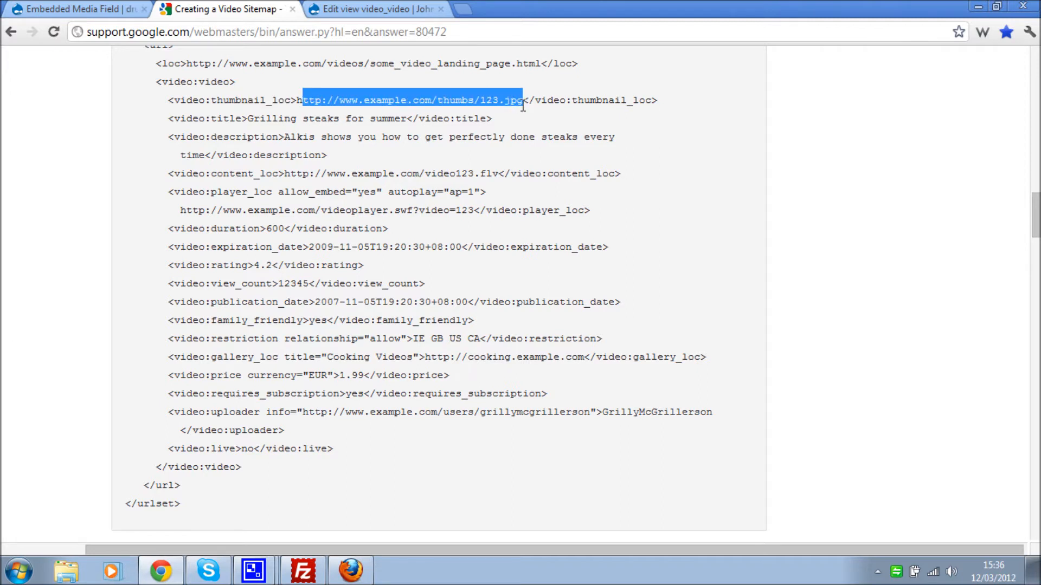
{"action": "left_click_drag", "start_coordinate": [249, 119], "coordinate": [410, 118]}
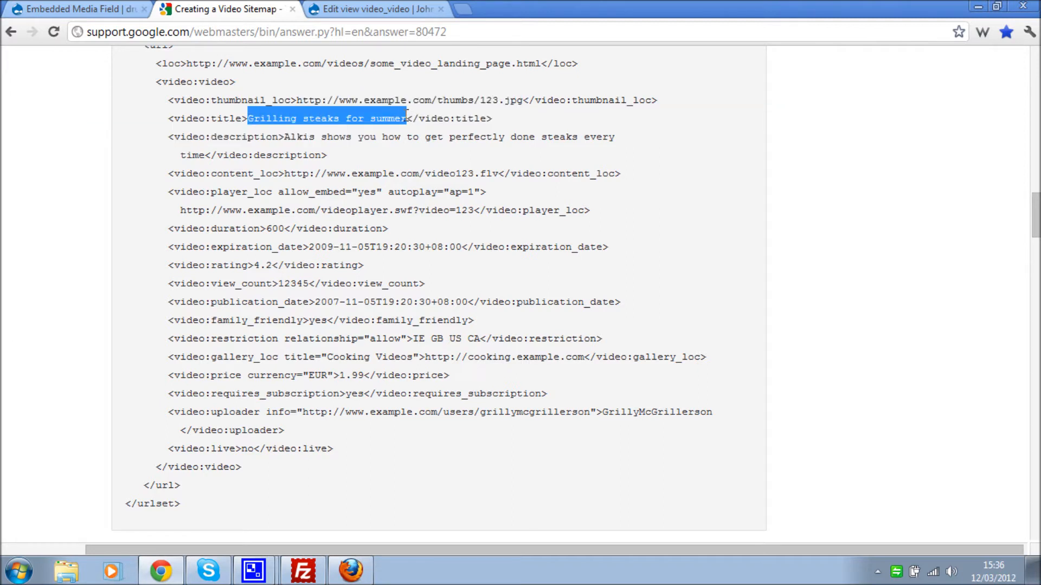
{"action": "left_click", "coordinate": [364, 11]}
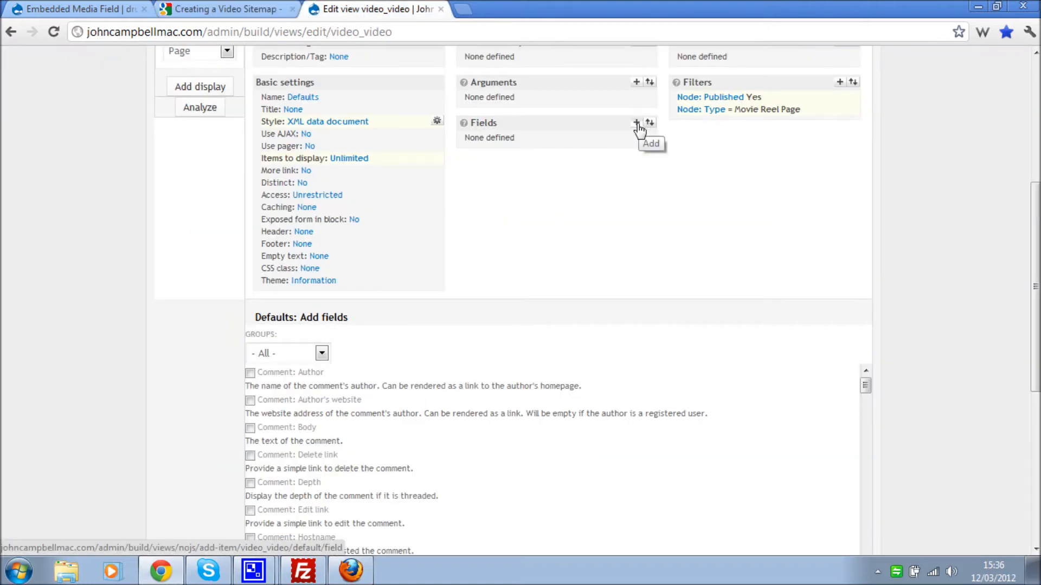
- Filter the field list to the Node group and tick Node: Title
{"action": "scroll", "coordinate": [173, 396], "scroll_direction": "down", "scroll_amount": 3}
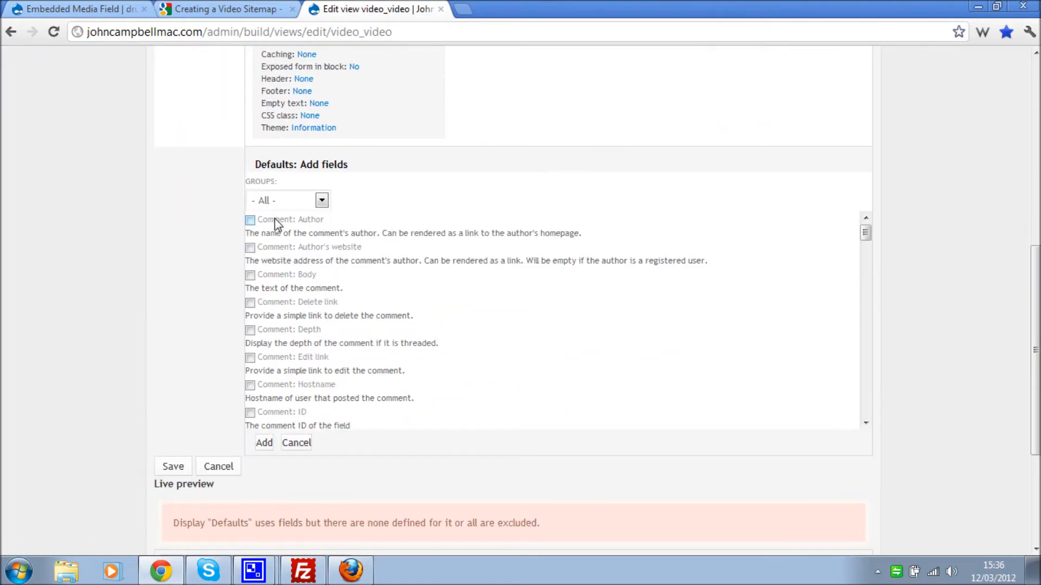
{"action": "left_click", "coordinate": [285, 200]}
{"action": "left_click", "coordinate": [291, 288]}
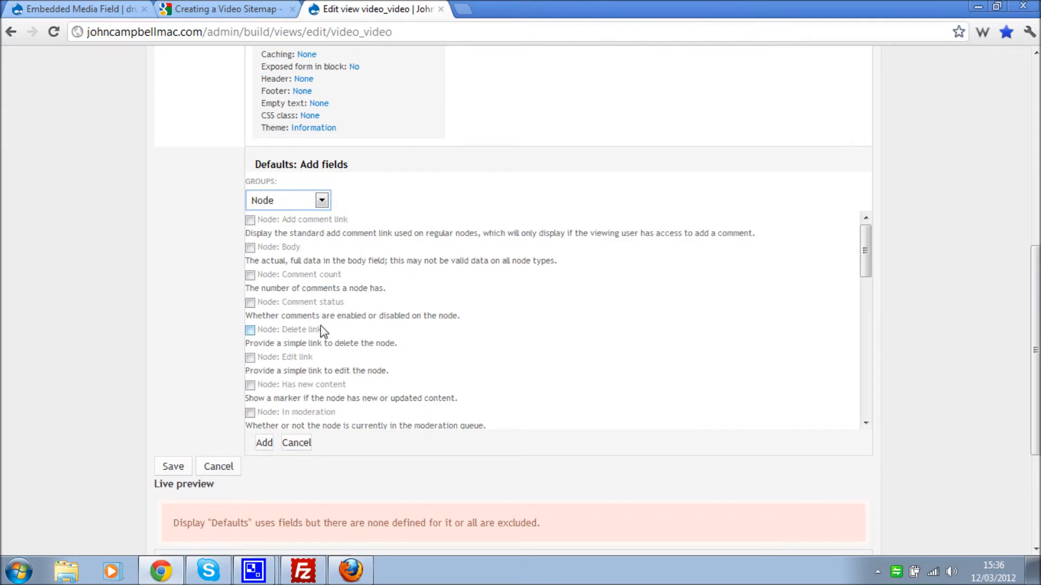
{"action": "scroll", "coordinate": [325, 339], "scroll_direction": "down", "scroll_amount": 2}
{"action": "scroll", "coordinate": [324, 339], "scroll_direction": "down", "scroll_amount": 3}
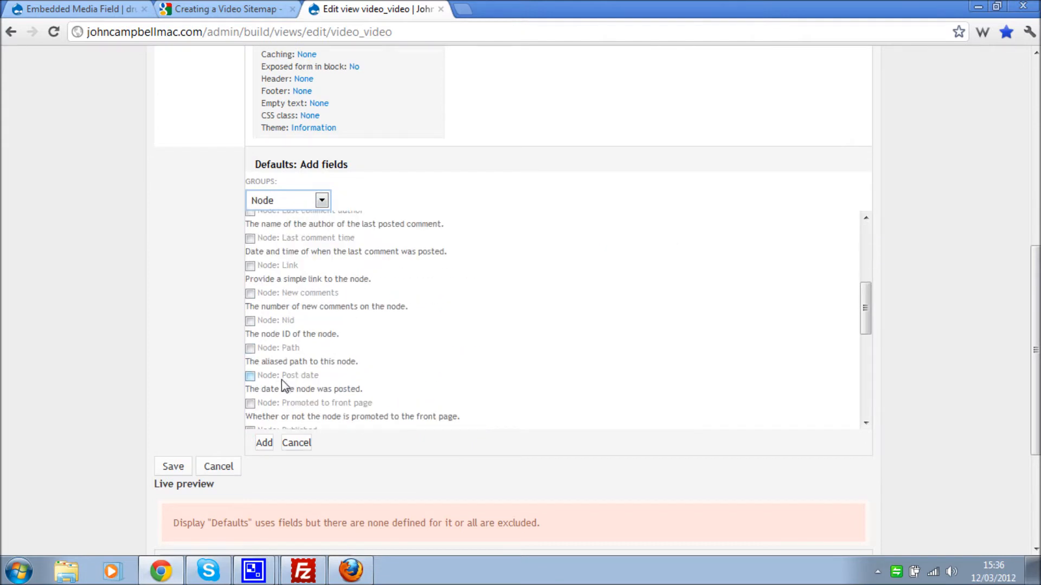
{"action": "scroll", "coordinate": [383, 369], "scroll_direction": "down", "scroll_amount": 1}
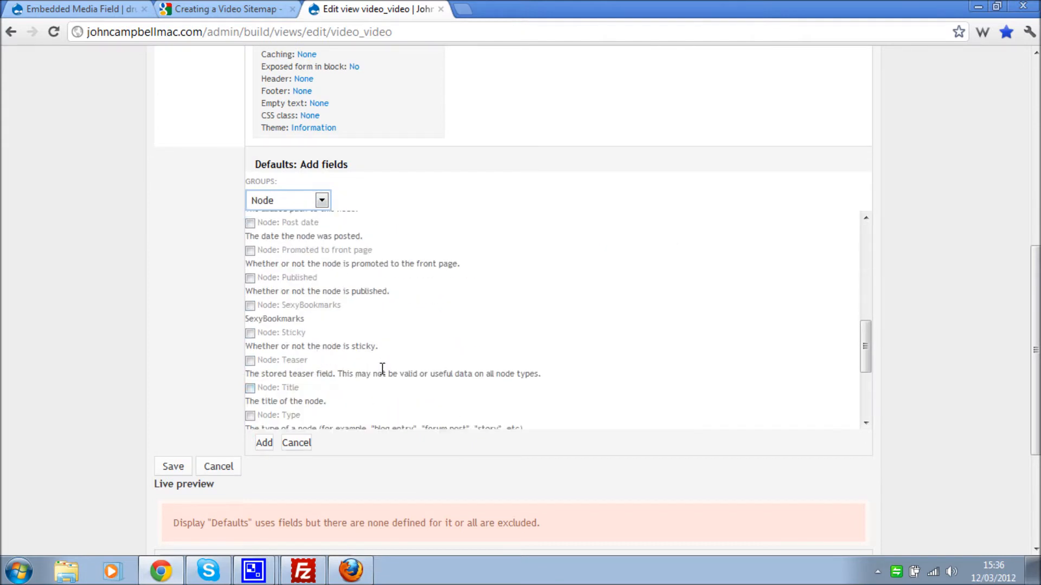
{"action": "left_click", "coordinate": [266, 389]}
- From the Content group, tick Video Duration and Content: Video (field_video), then add all chosen fields
{"action": "left_click", "coordinate": [322, 206]}
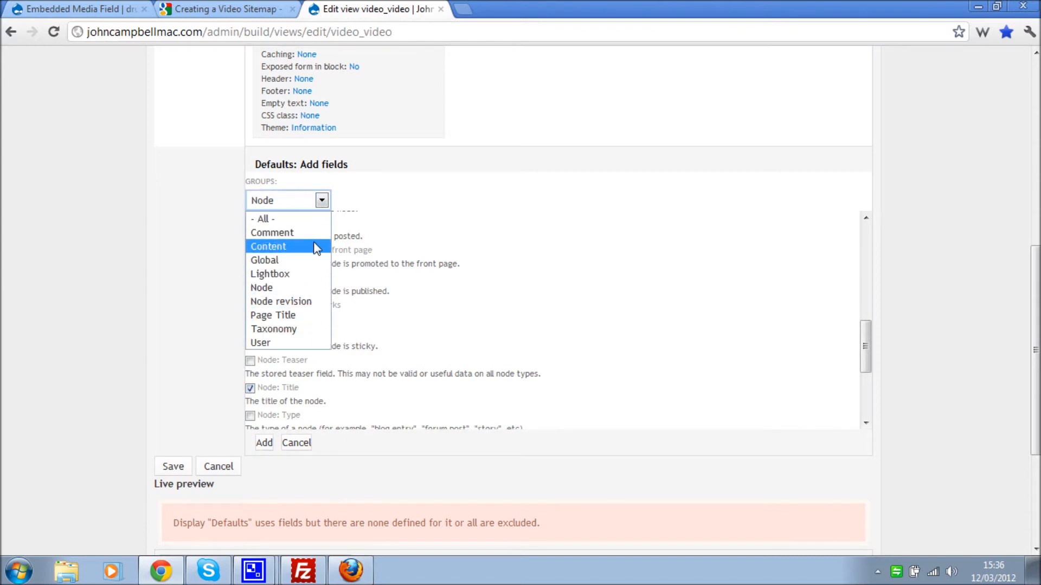
{"action": "left_click", "coordinate": [317, 247]}
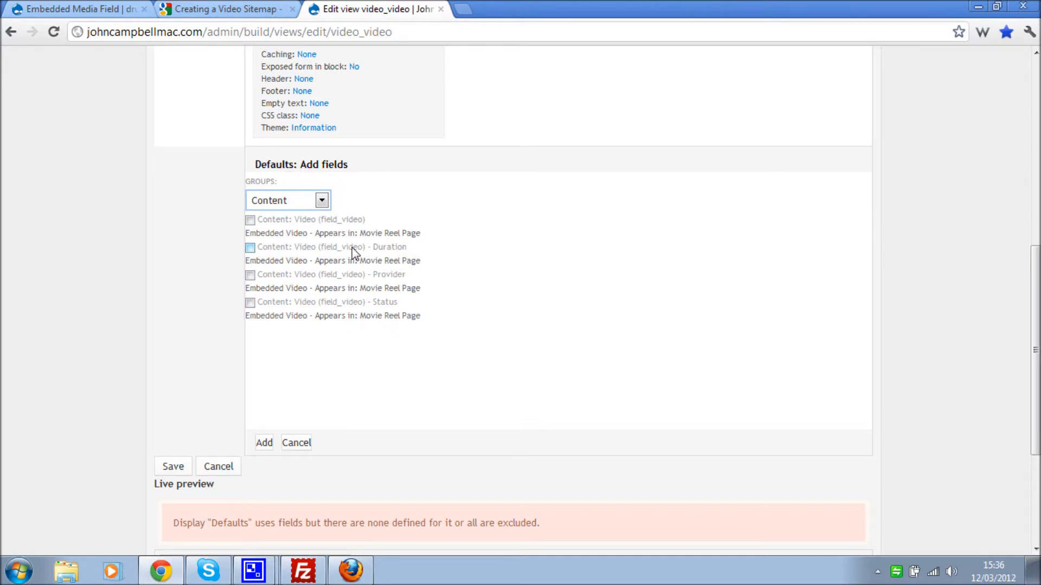
{"action": "left_click", "coordinate": [250, 248]}
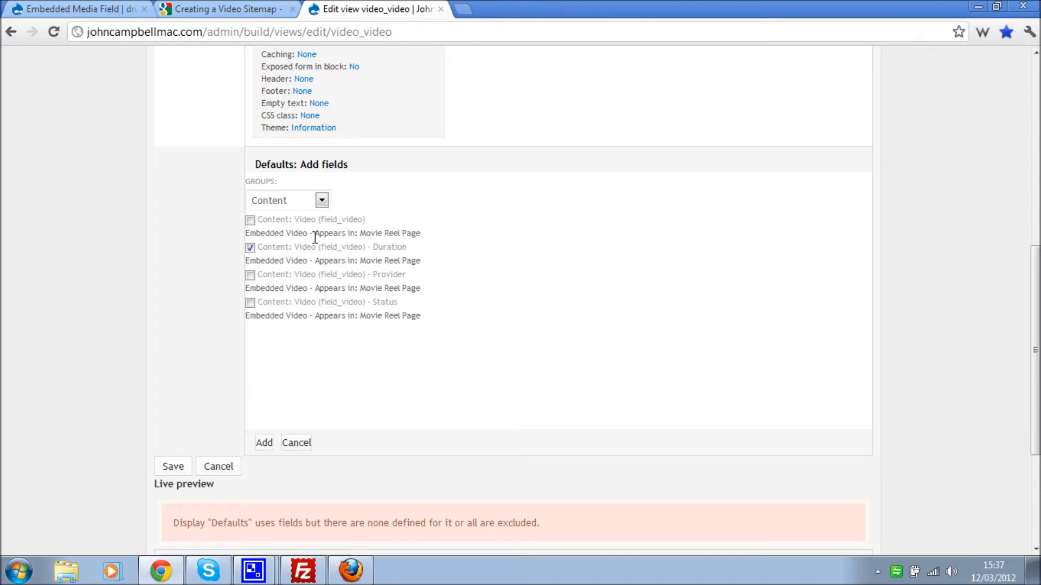
{"action": "left_click", "coordinate": [251, 221]}
{"action": "left_click", "coordinate": [264, 443]}
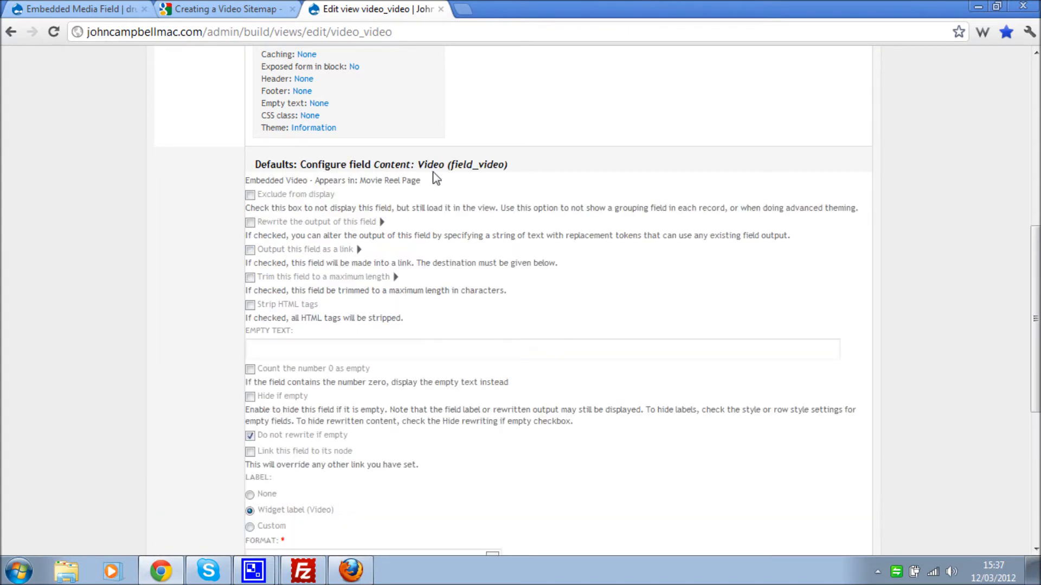
- Copy video:thumbnail_loc from the sitemap example and use it as the Video field's custom label
{"action": "left_click", "coordinate": [229, 8]}
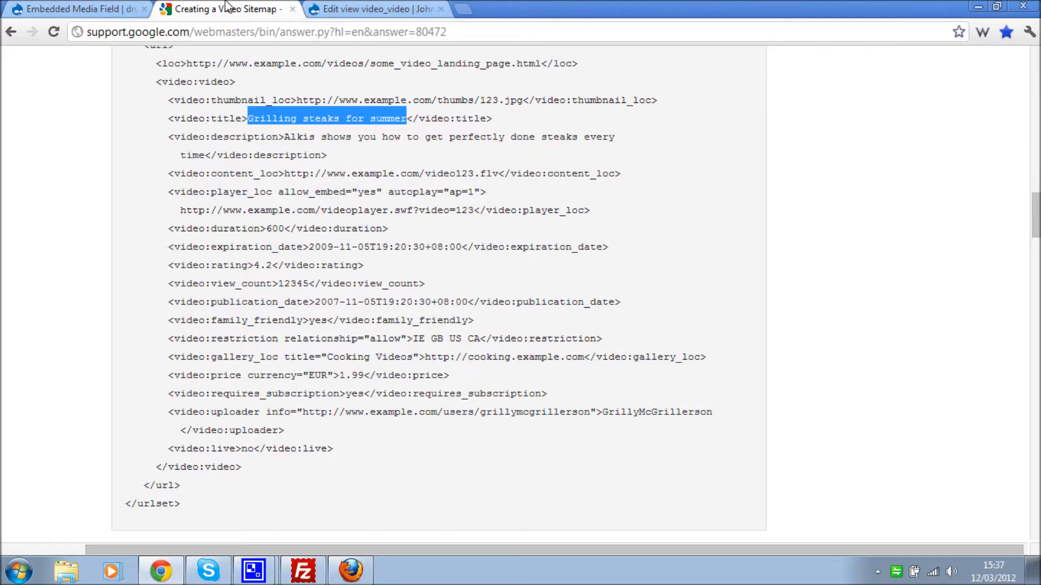
{"action": "left_click", "coordinate": [287, 119]}
{"action": "scroll", "coordinate": [289, 117], "scroll_direction": "up", "scroll_amount": 1}
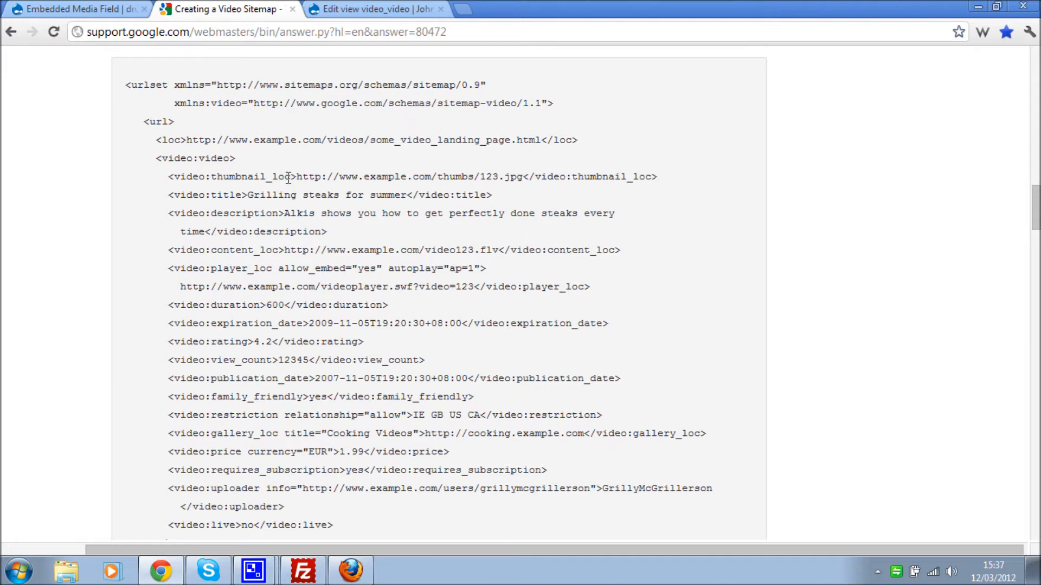
{"action": "left_click_drag", "start_coordinate": [179, 176], "coordinate": [295, 181]}
{"action": "key", "text": "ctrl+c"}
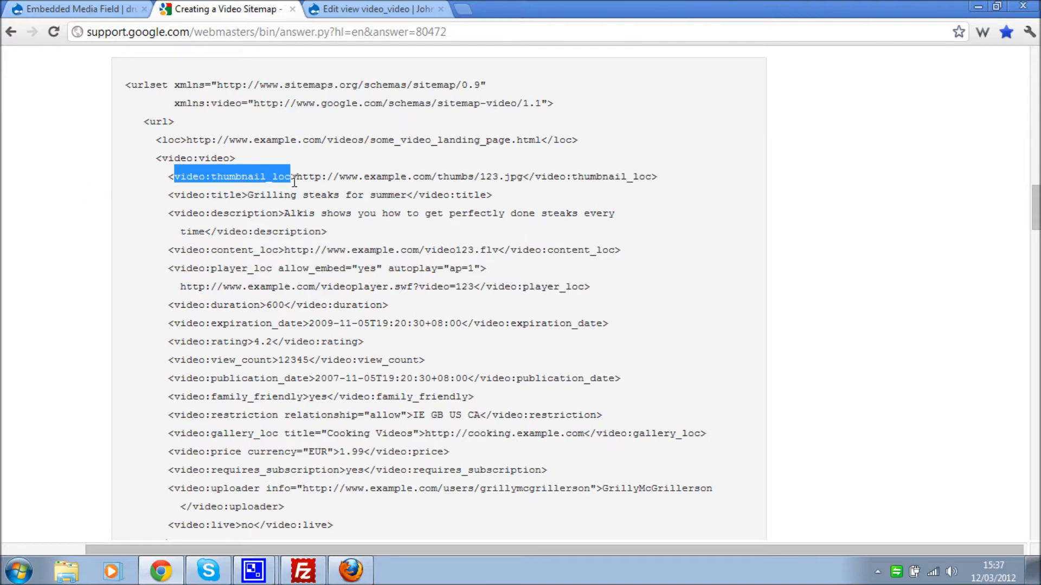
{"action": "left_click", "coordinate": [358, 10]}
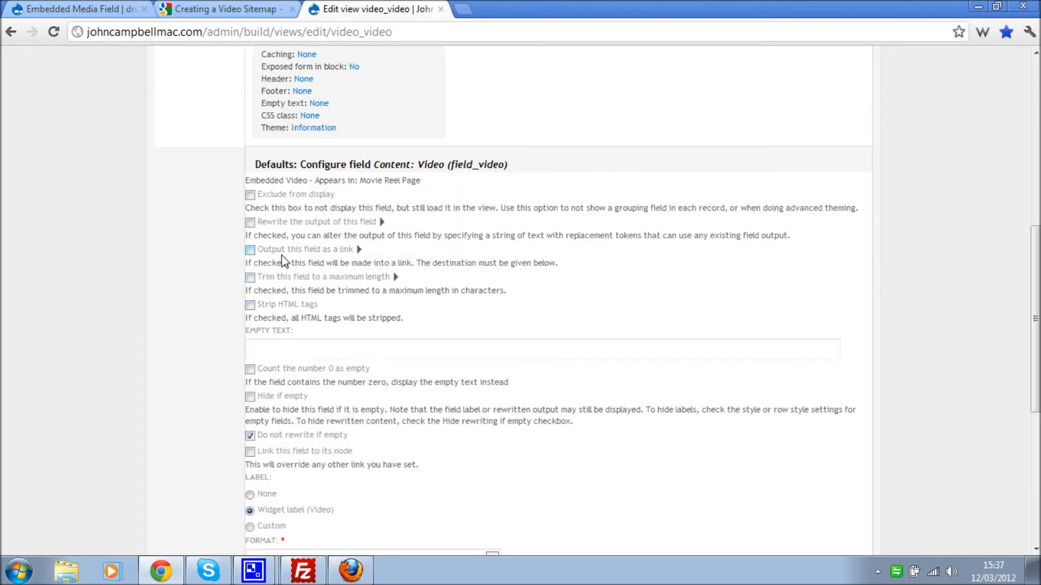
{"action": "scroll", "coordinate": [269, 255], "scroll_direction": "down", "scroll_amount": 4}
{"action": "scroll", "coordinate": [270, 255], "scroll_direction": "down", "scroll_amount": 2}
{"action": "left_click", "coordinate": [262, 221]}
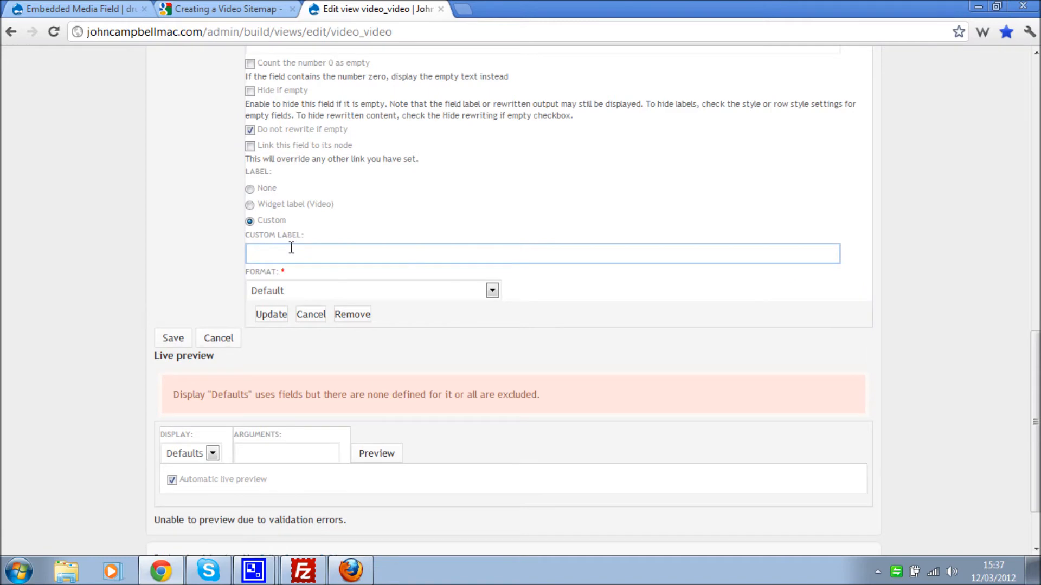
{"action": "key", "text": "ctrl+v"}
{"action": "left_click", "coordinate": [218, 256]}
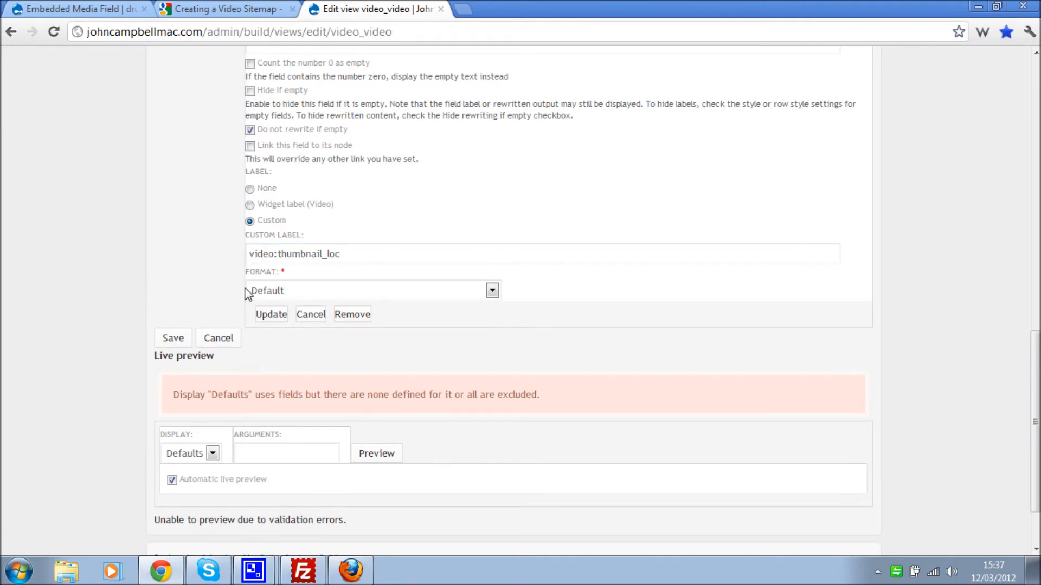
- Set the Video field format to Image Thumbnail (path to thumbnail) and apply it
{"action": "left_click", "coordinate": [269, 283]}
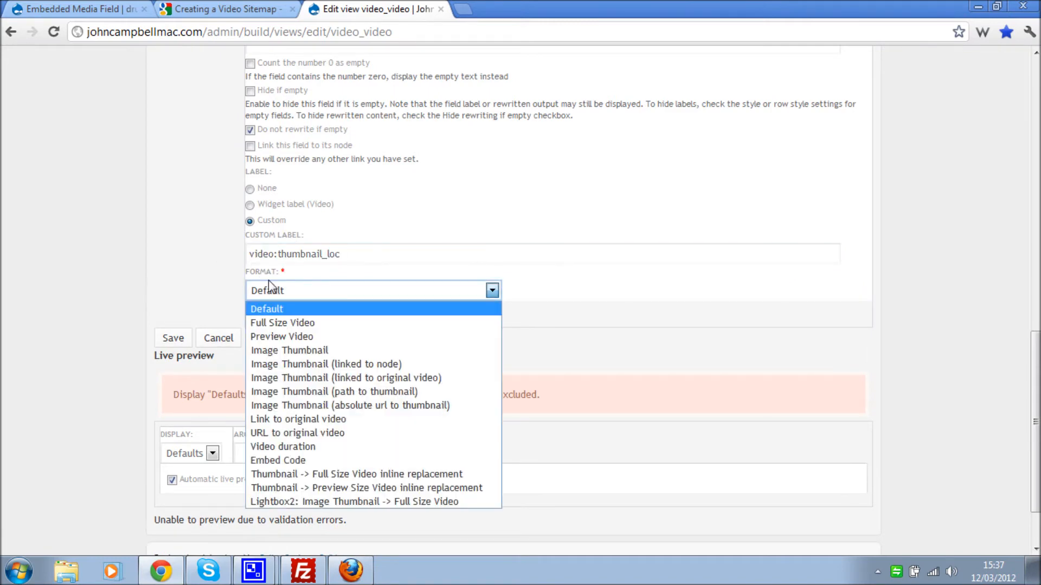
{"action": "left_click", "coordinate": [399, 393]}
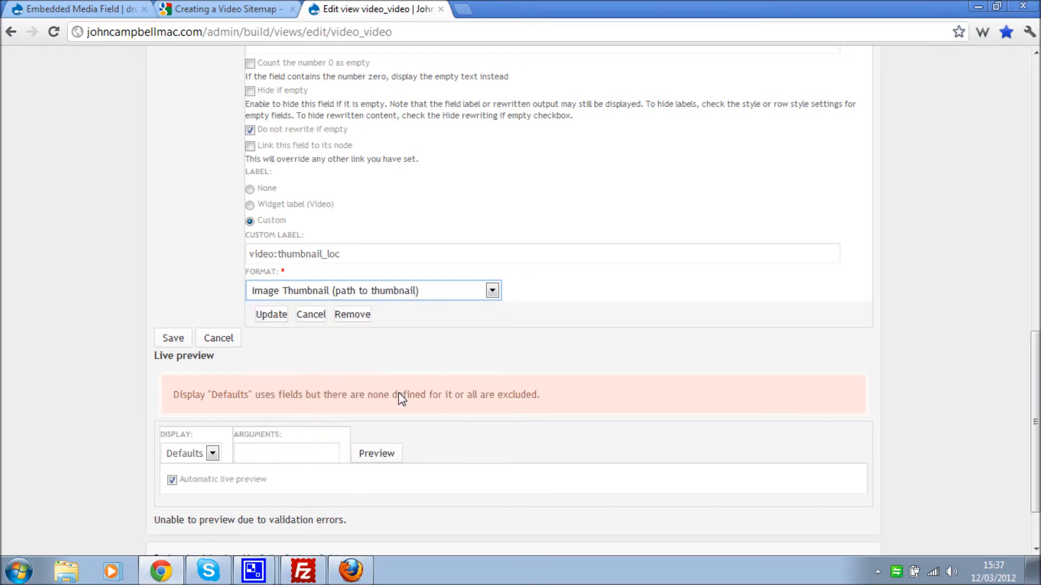
{"action": "scroll", "coordinate": [187, 238], "scroll_direction": "up", "scroll_amount": 4}
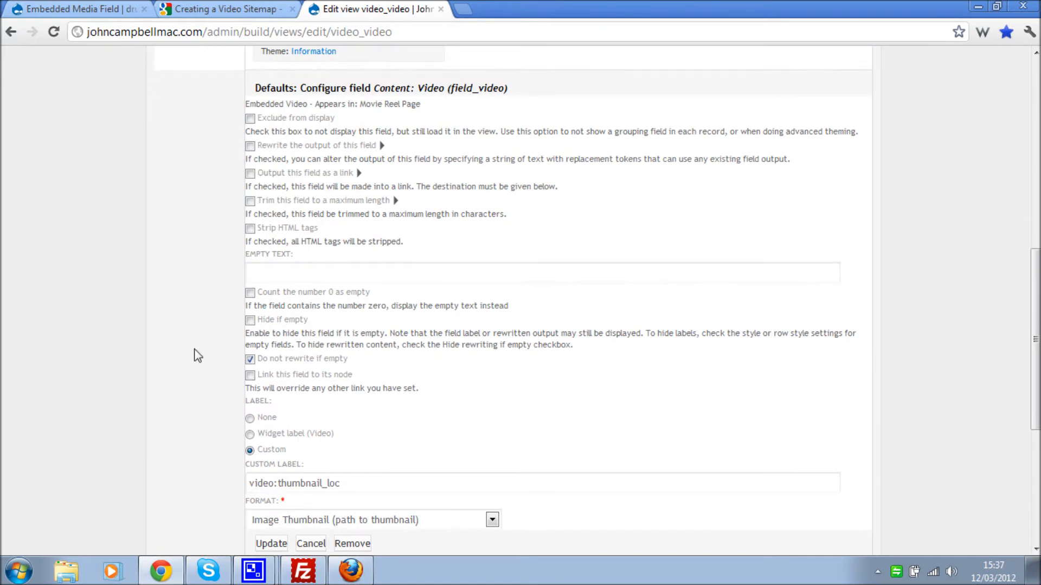
{"action": "scroll", "coordinate": [213, 365], "scroll_direction": "down", "scroll_amount": 3}
{"action": "left_click", "coordinate": [333, 325]}
{"action": "left_click", "coordinate": [271, 390]}
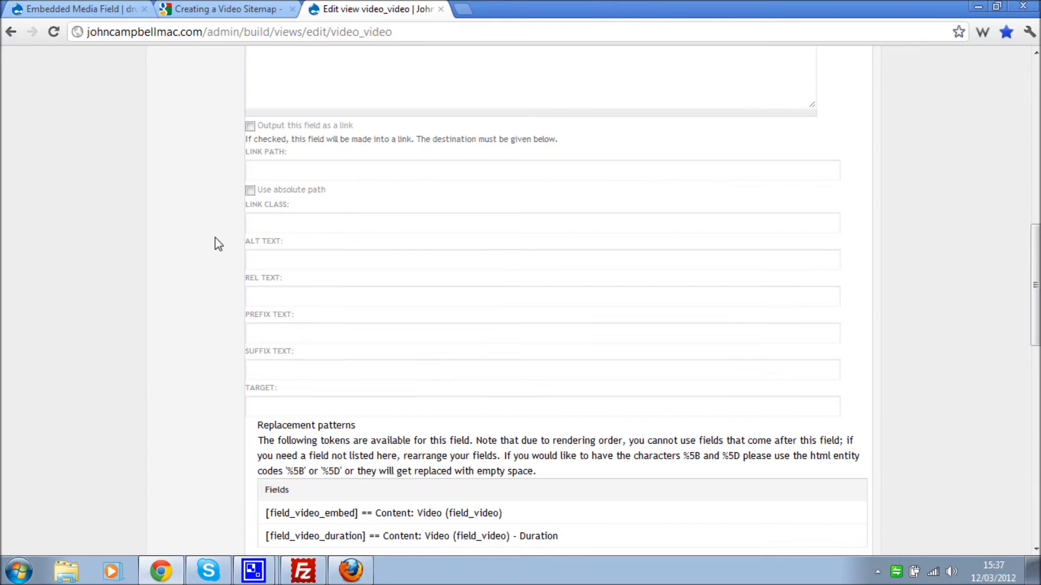
{"action": "scroll", "coordinate": [219, 244], "scroll_direction": "up", "scroll_amount": 4}
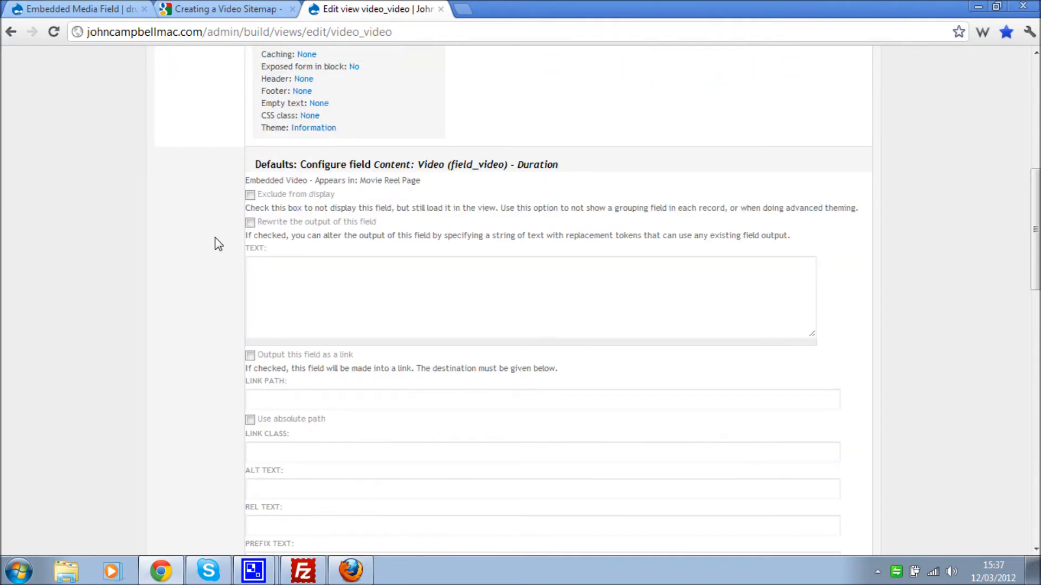
- Set the Duration field format to Duration (seconds) and enable a custom label
{"action": "scroll", "coordinate": [215, 241], "scroll_direction": "down", "scroll_amount": 15}
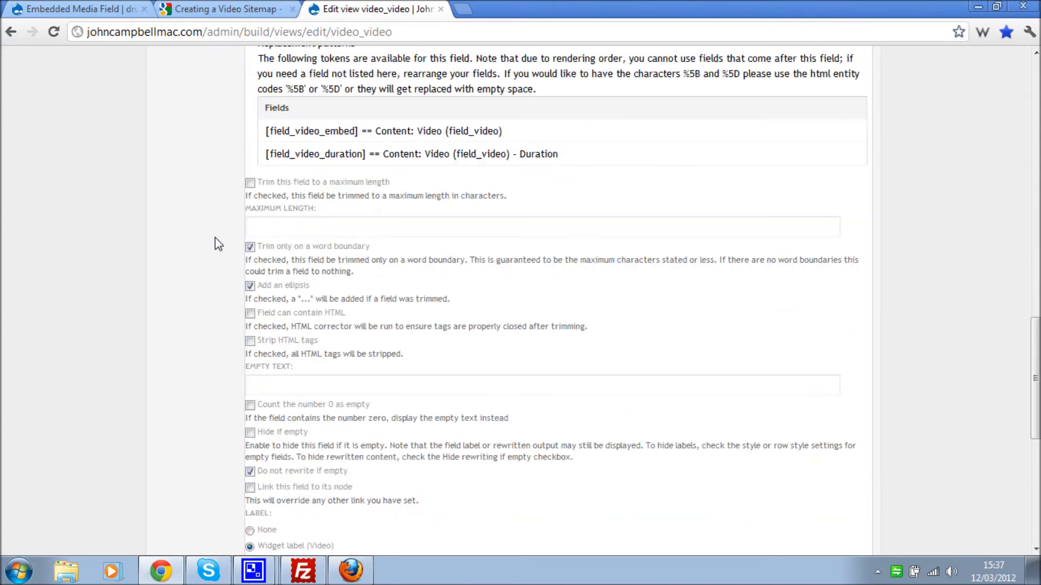
{"action": "left_click", "coordinate": [271, 328]}
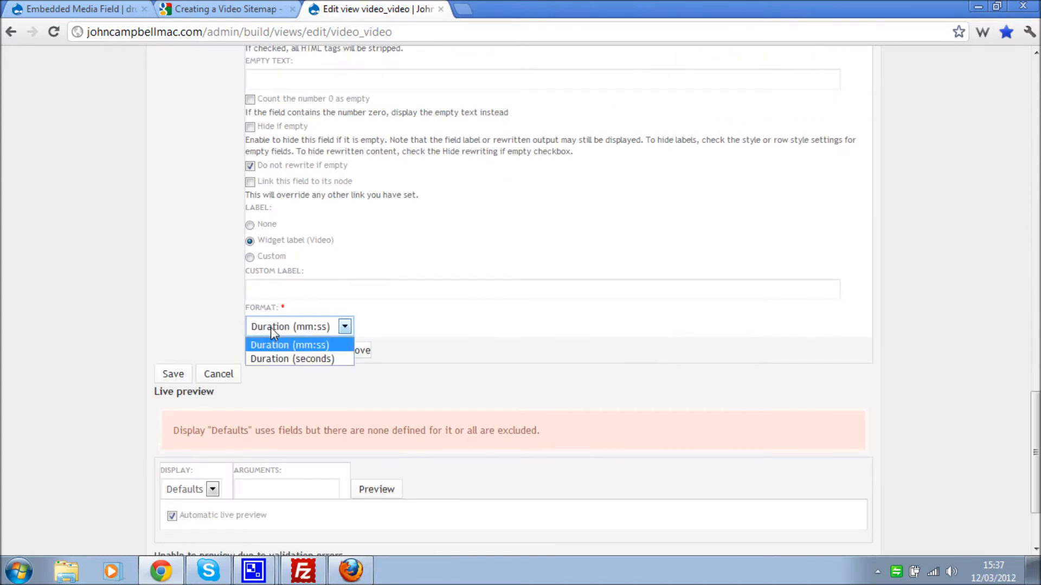
{"action": "left_click", "coordinate": [281, 359]}
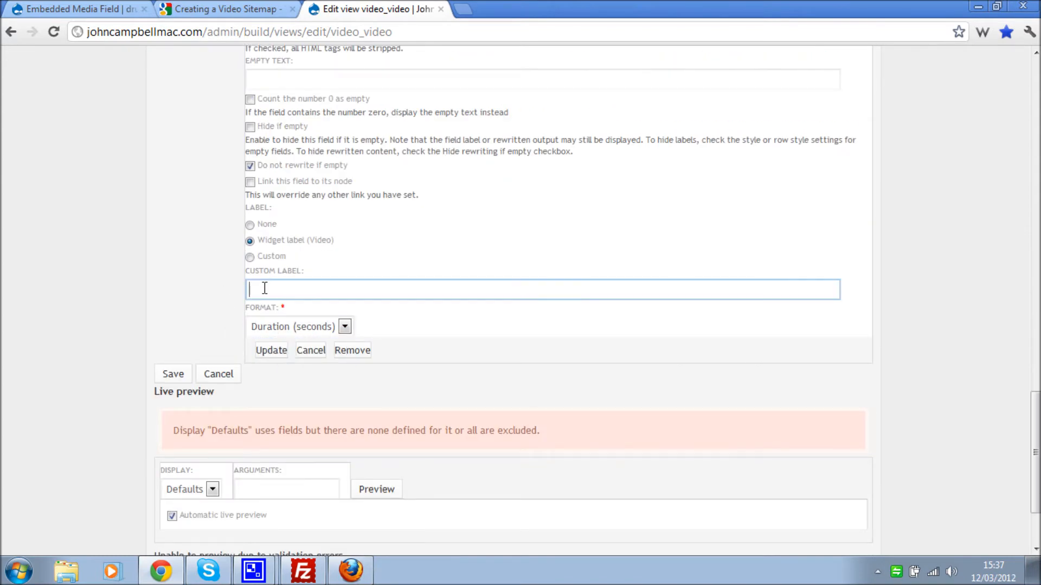
{"action": "left_click", "coordinate": [250, 258]}
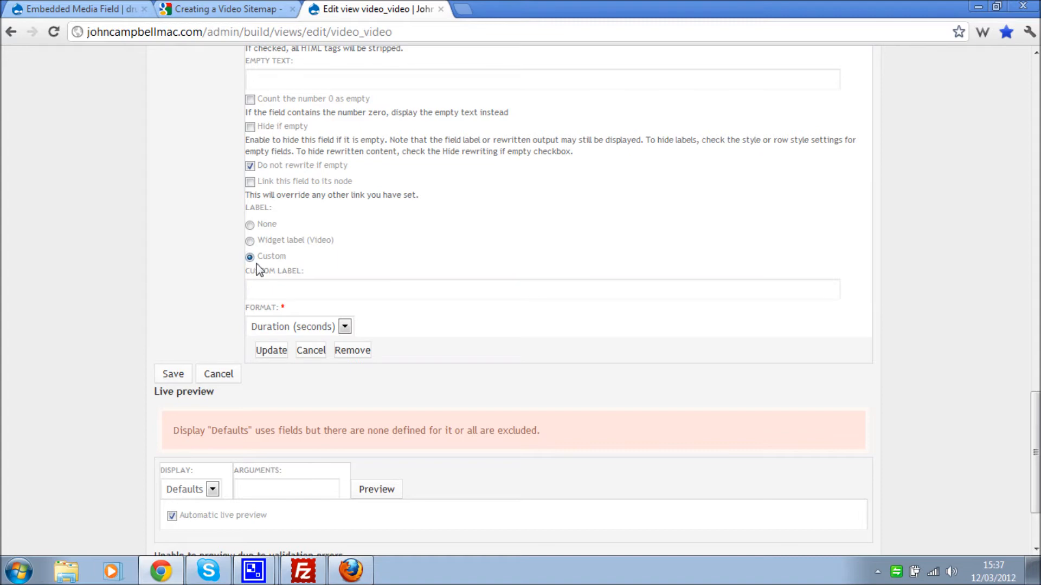
- Copy video:duration from the sitemap example, paste it as the custom label, and apply
{"action": "left_click", "coordinate": [254, 11]}
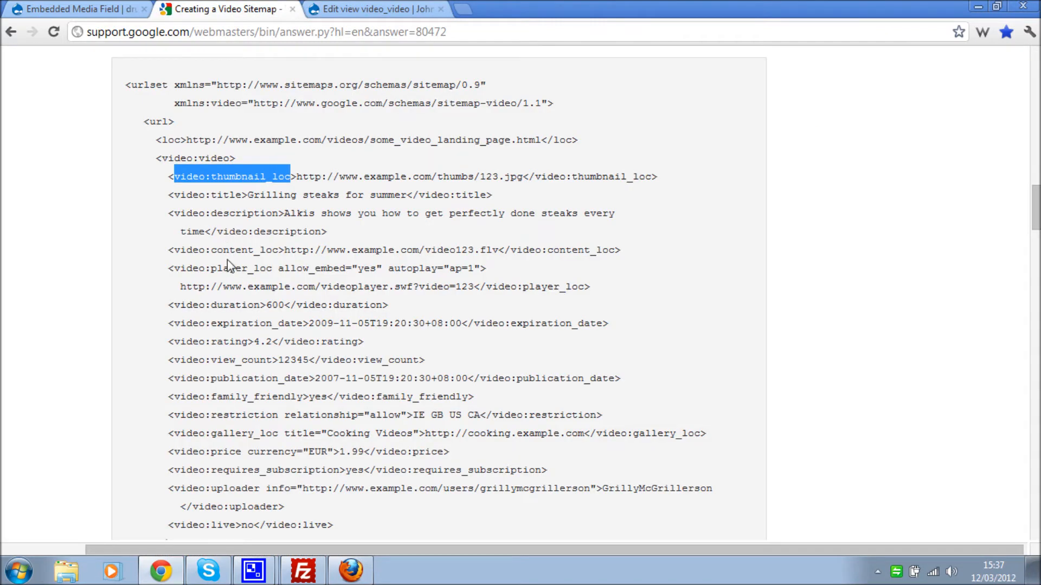
{"action": "left_click_drag", "start_coordinate": [174, 304], "coordinate": [261, 300]}
{"action": "key", "text": "ctrl+c"}
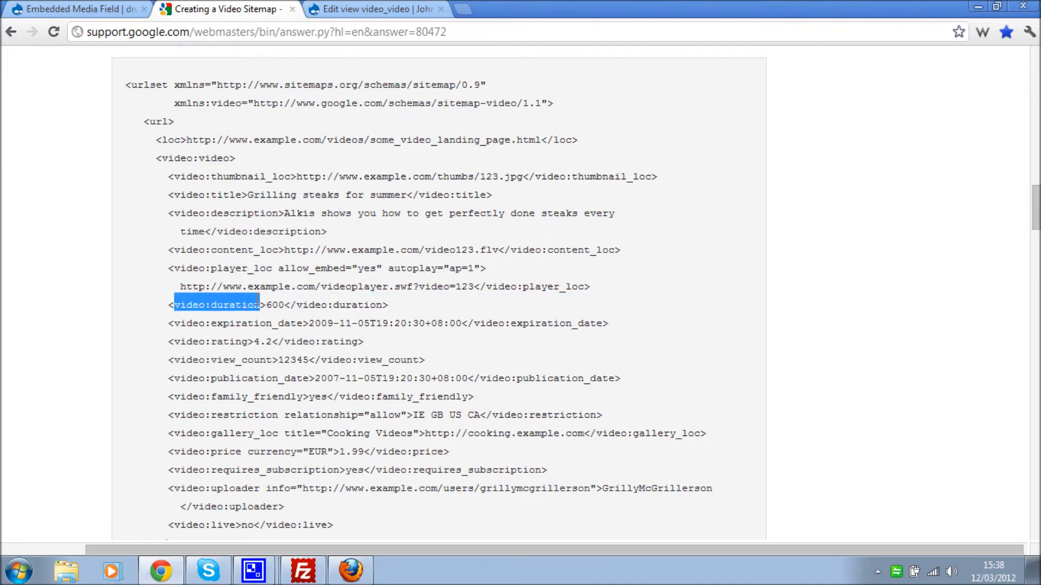
{"action": "left_click", "coordinate": [336, 11]}
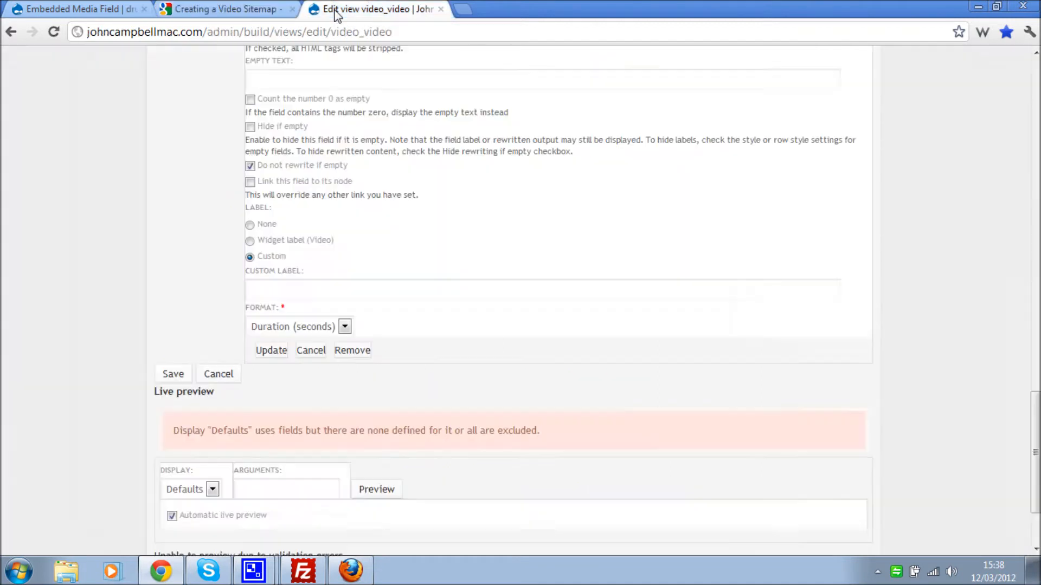
{"action": "left_click", "coordinate": [265, 285]}
{"action": "key", "text": "ctrl+v"}
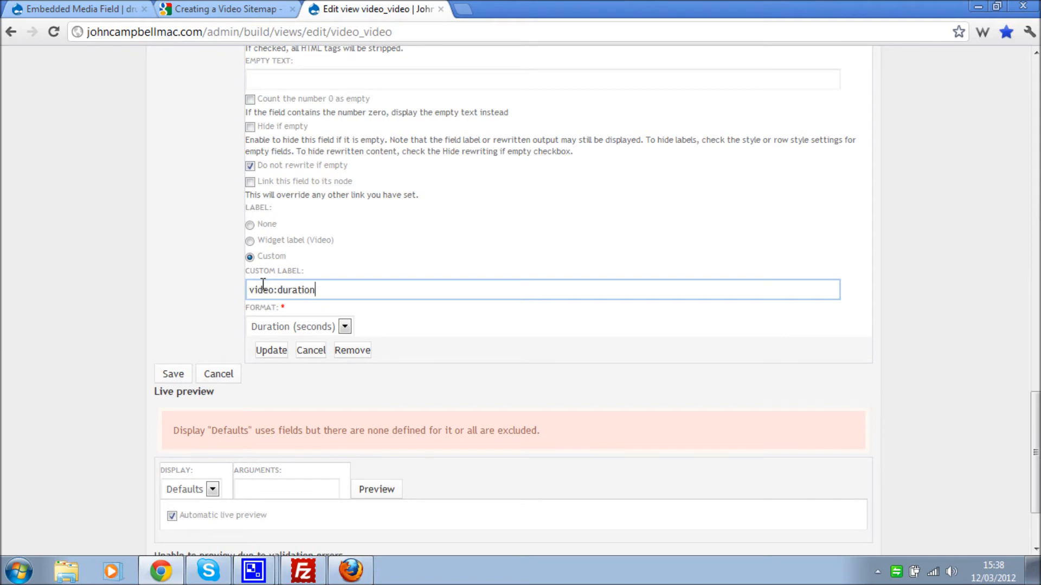
{"action": "left_click", "coordinate": [265, 353]}
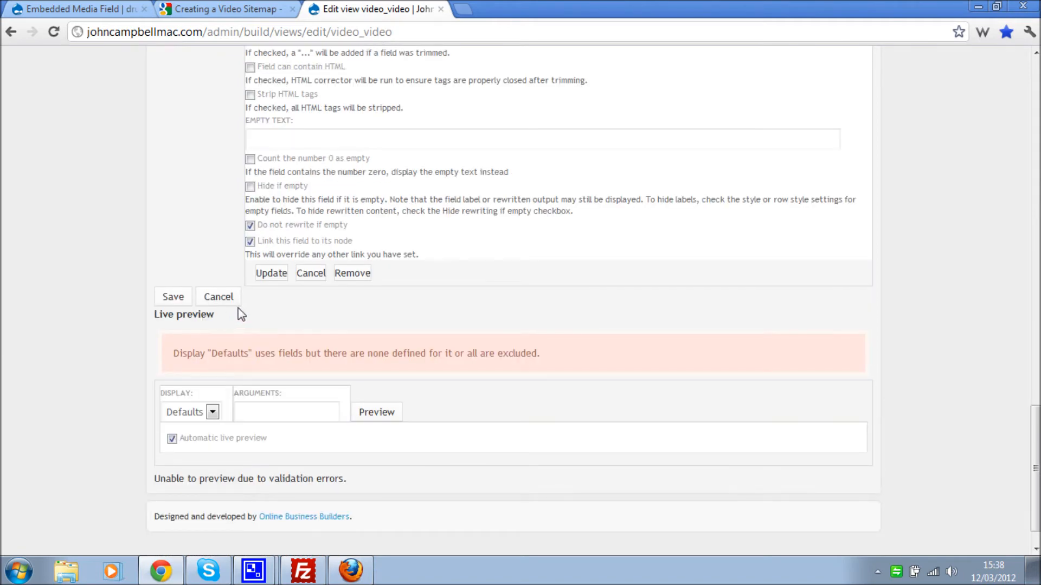
{"action": "scroll", "coordinate": [240, 314], "scroll_direction": "up", "scroll_amount": 7}
{"action": "scroll", "coordinate": [241, 318], "scroll_direction": "up", "scroll_amount": 12}
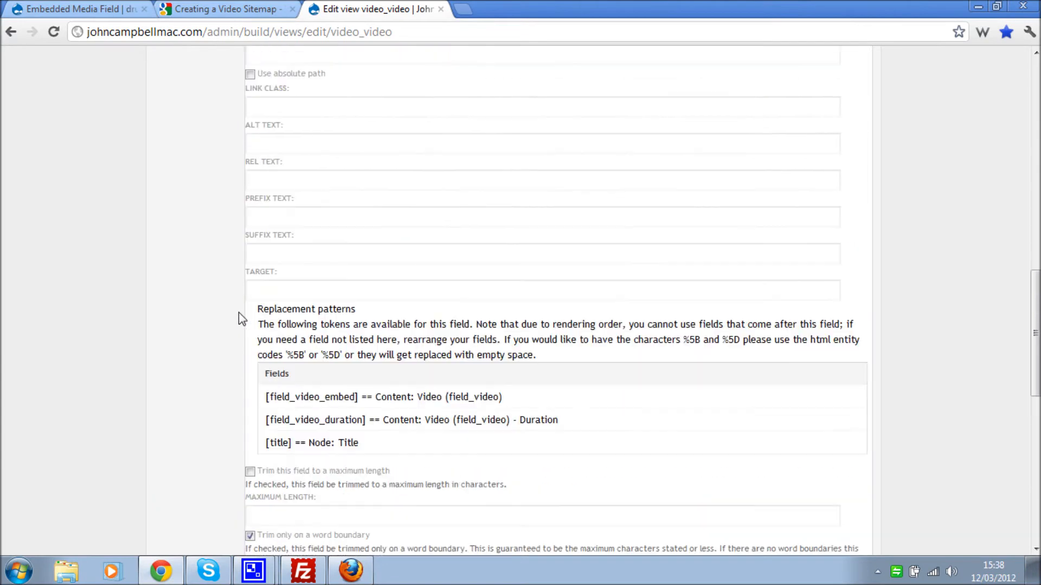
{"action": "scroll", "coordinate": [239, 317], "scroll_direction": "down", "scroll_amount": 2}
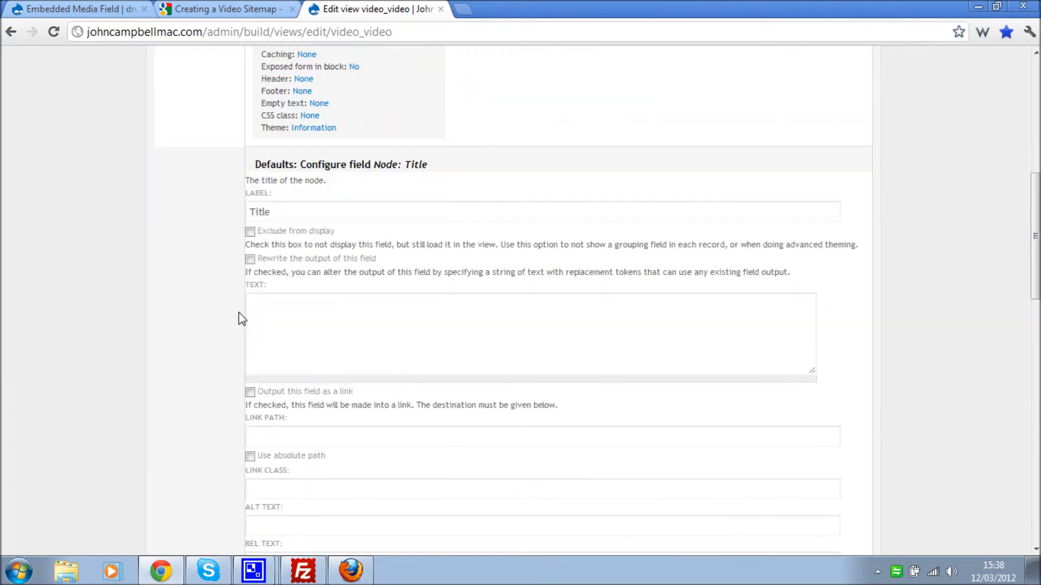
- Copy video:title from the sitemap example, replace the 'Title' label with it, and apply
{"action": "left_click", "coordinate": [260, 13]}
{"action": "left_click", "coordinate": [266, 368]}
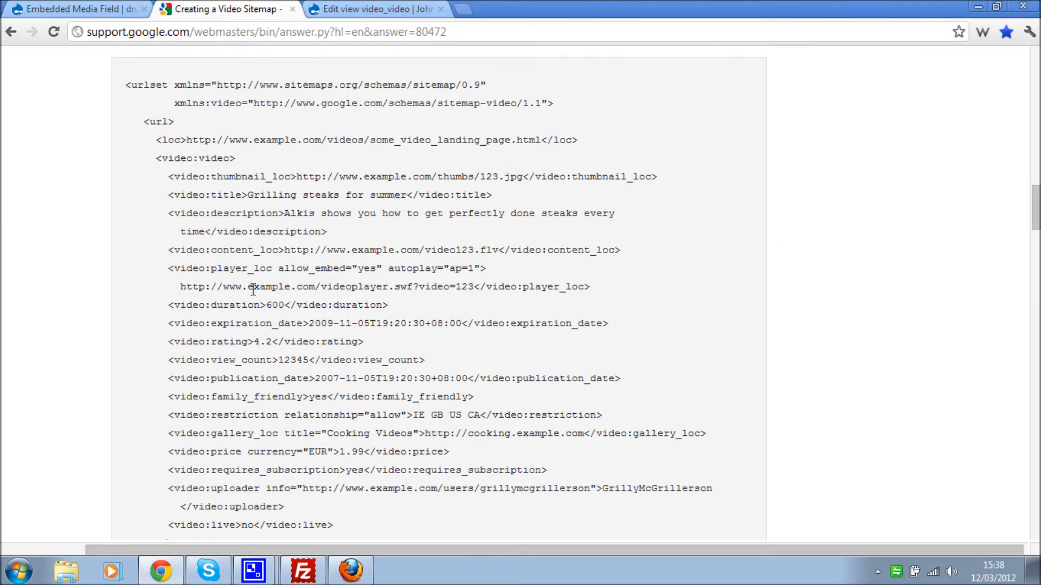
{"action": "left_click_drag", "start_coordinate": [176, 196], "coordinate": [244, 201]}
{"action": "key", "text": "ctrl+c"}
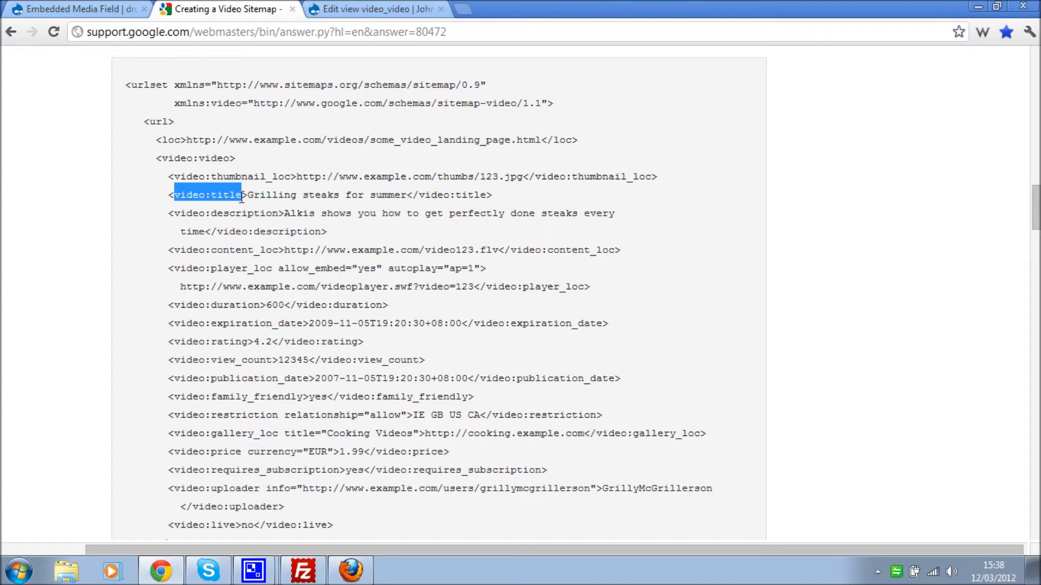
{"action": "left_click", "coordinate": [366, 10]}
{"action": "left_click", "coordinate": [270, 211]}
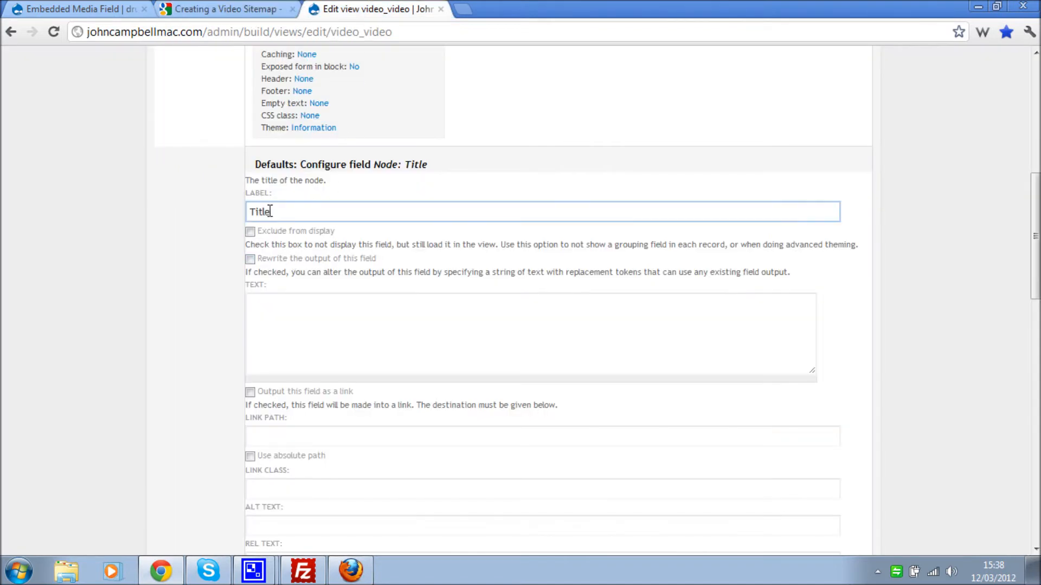
{"action": "key", "text": "ctrl+a"}
{"action": "key", "text": "ctrl+v"}
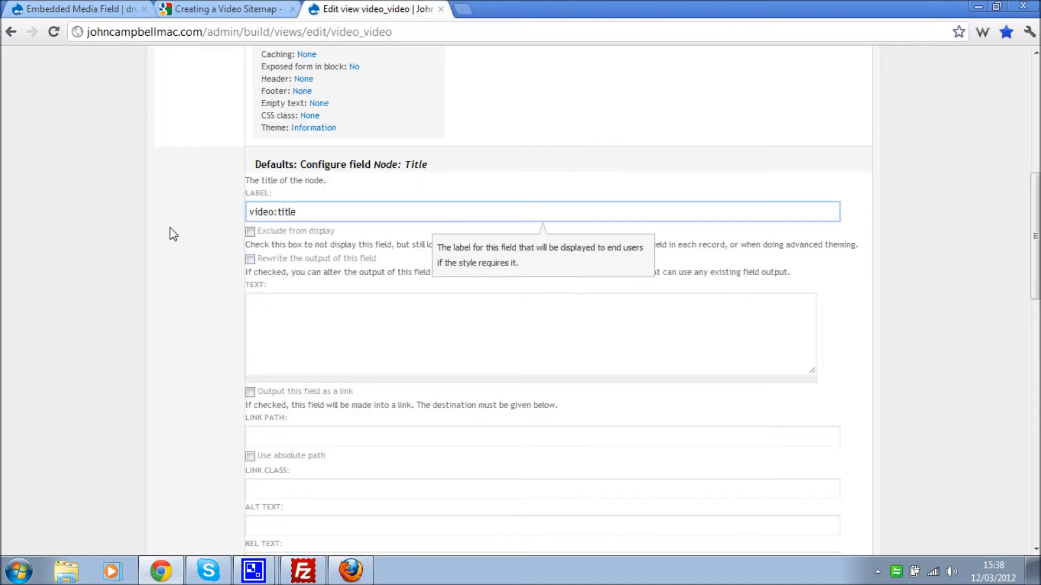
{"action": "scroll", "coordinate": [186, 268], "scroll_direction": "down", "scroll_amount": 5}
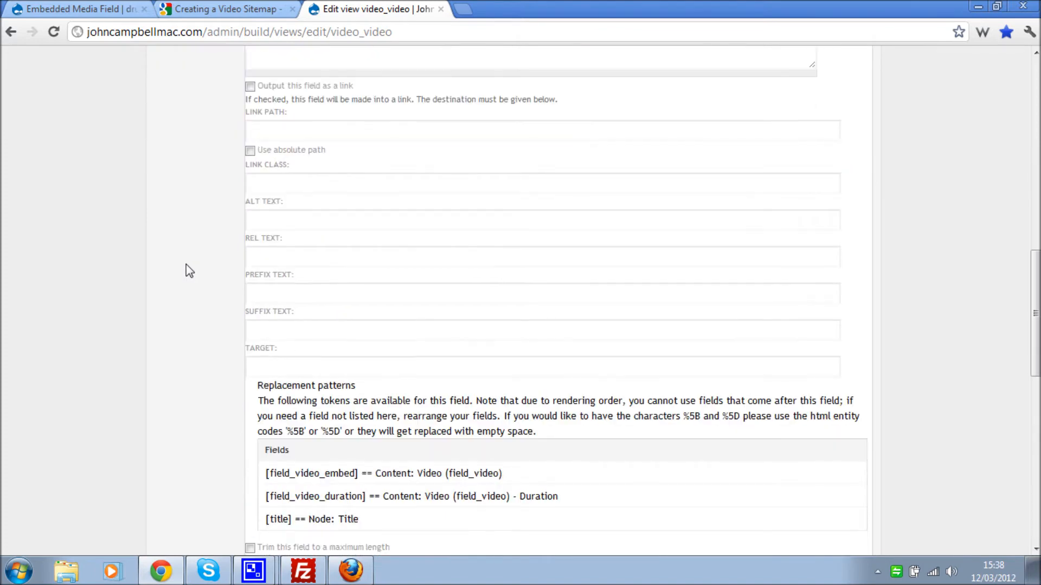
{"action": "scroll", "coordinate": [187, 266], "scroll_direction": "down", "scroll_amount": 6}
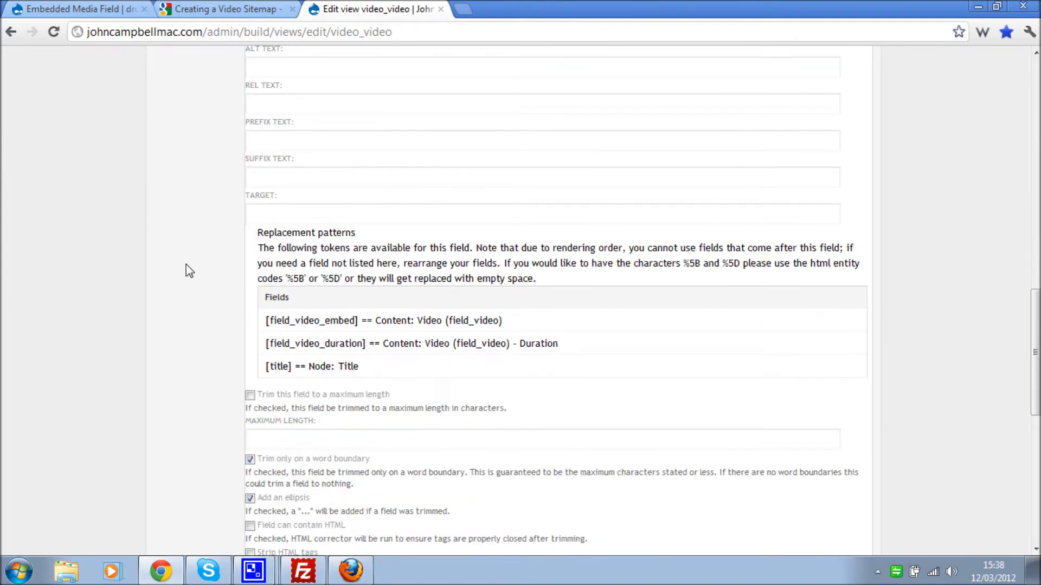
{"action": "scroll", "coordinate": [187, 265], "scroll_direction": "down", "scroll_amount": 1}
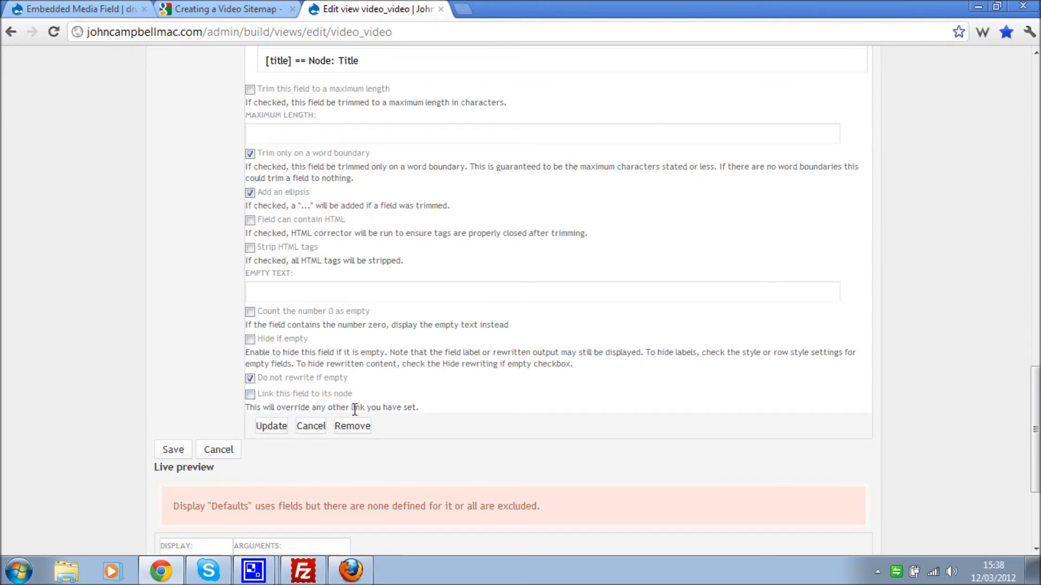
{"action": "left_click", "coordinate": [272, 427]}
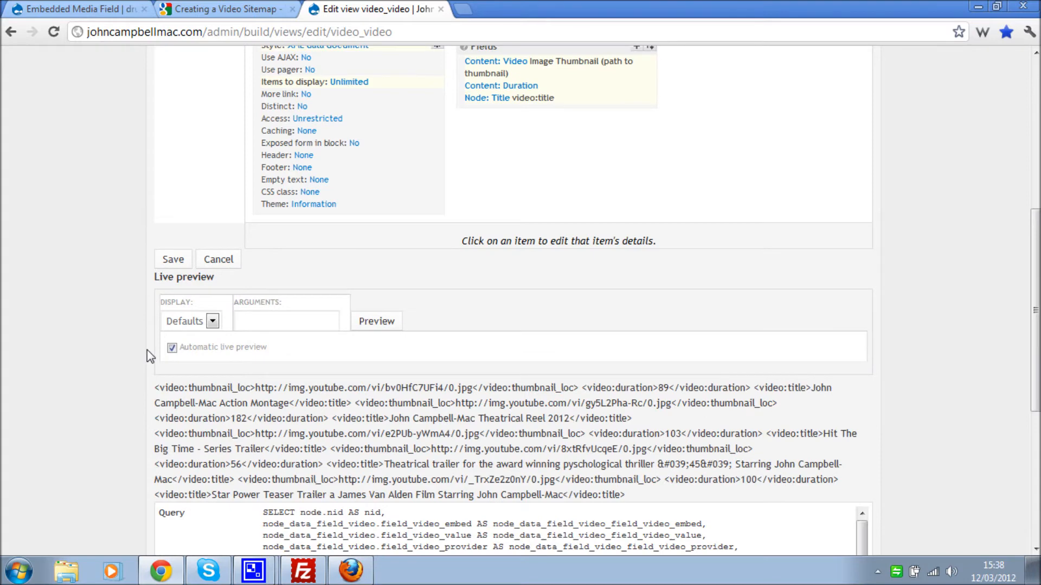
{"action": "scroll", "coordinate": [147, 350], "scroll_direction": "down", "scroll_amount": 1}
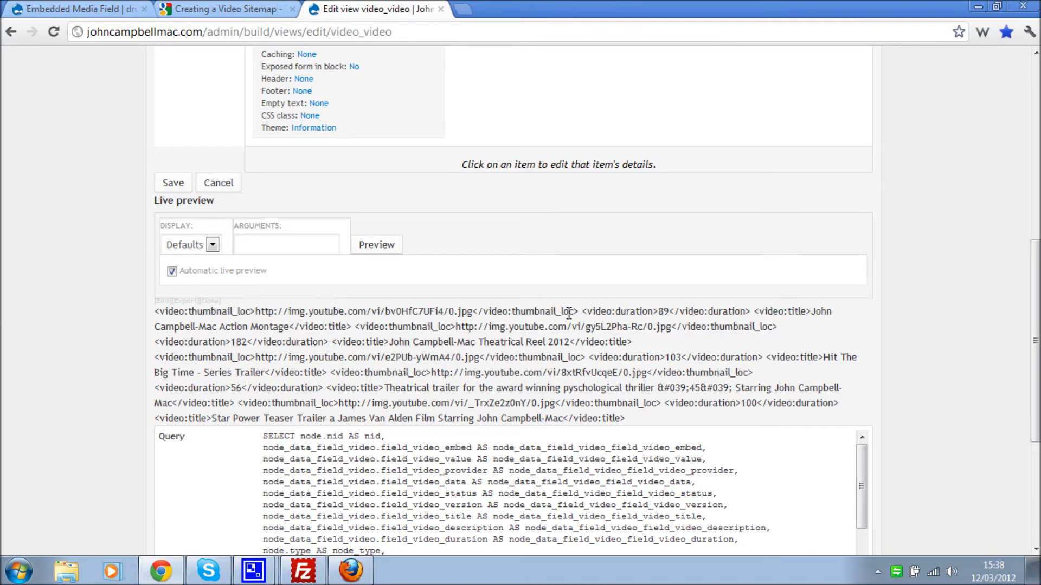
{"action": "left_click_drag", "start_coordinate": [472, 313], "coordinate": [264, 316]}
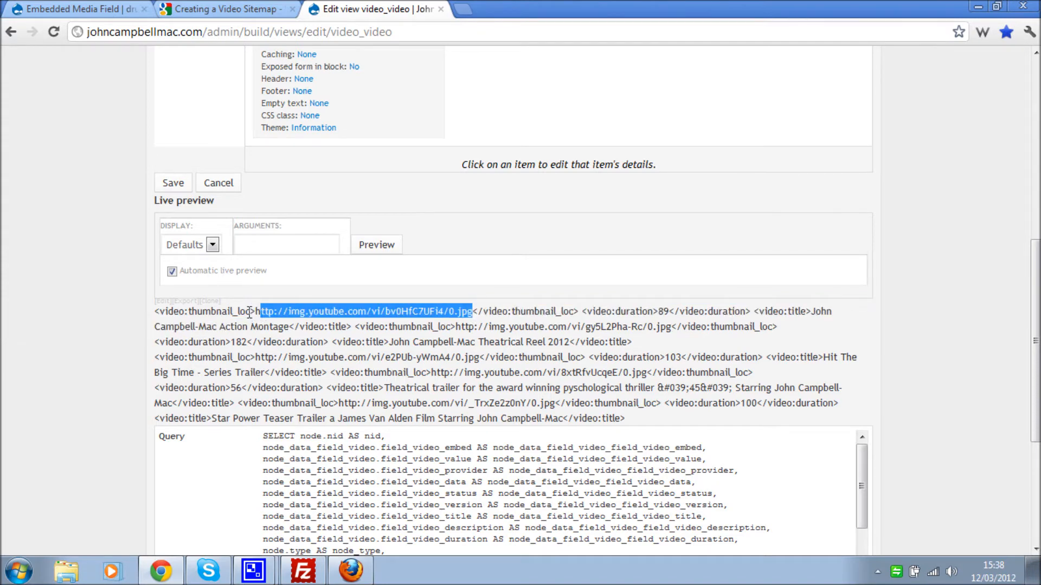
{"action": "left_click", "coordinate": [255, 313]}
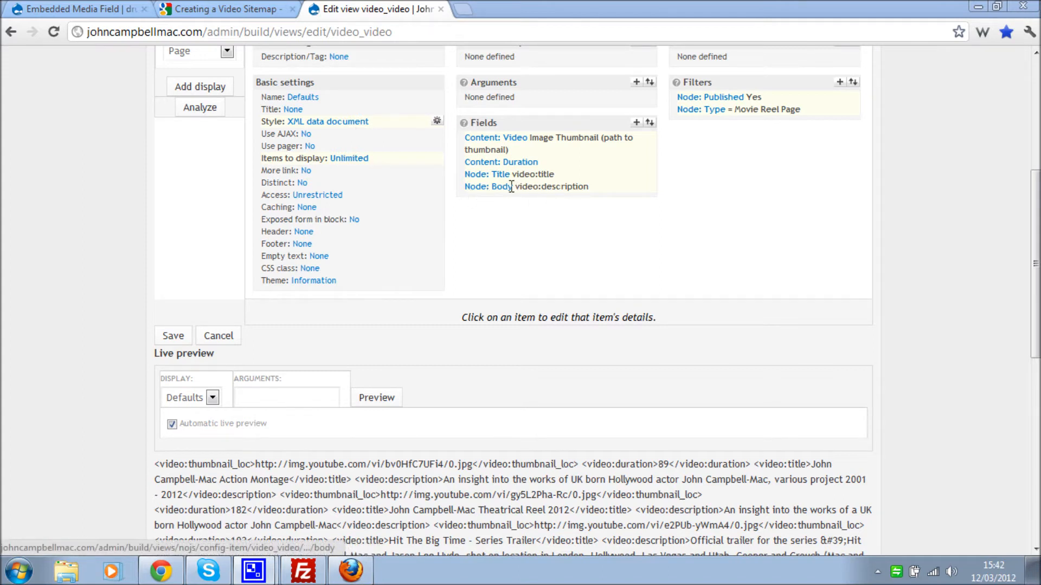
- Check Node: Body's video:description label, 200-character limit and HTML stripping, then cancel
{"action": "left_click_drag", "start_coordinate": [517, 187], "coordinate": [541, 187]}
{"action": "left_click", "coordinate": [488, 190]}
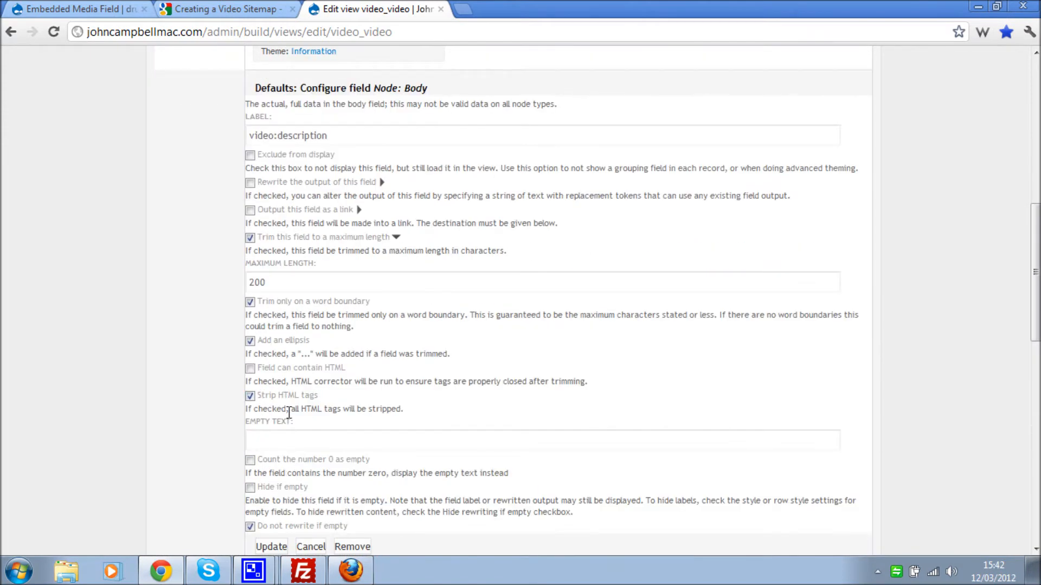
{"action": "scroll", "coordinate": [347, 404], "scroll_direction": "down", "scroll_amount": 2}
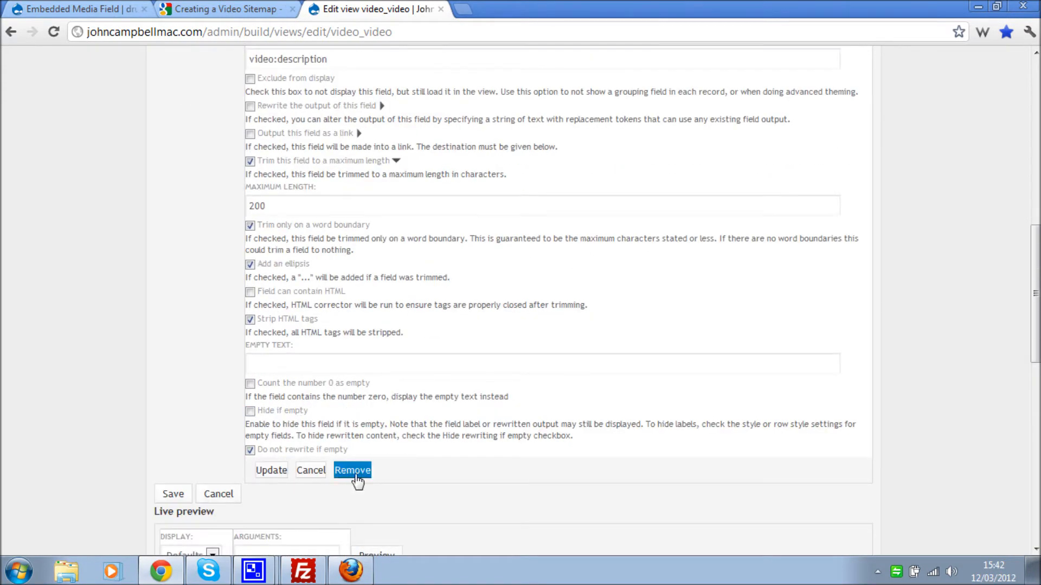
{"action": "left_click", "coordinate": [310, 470]}
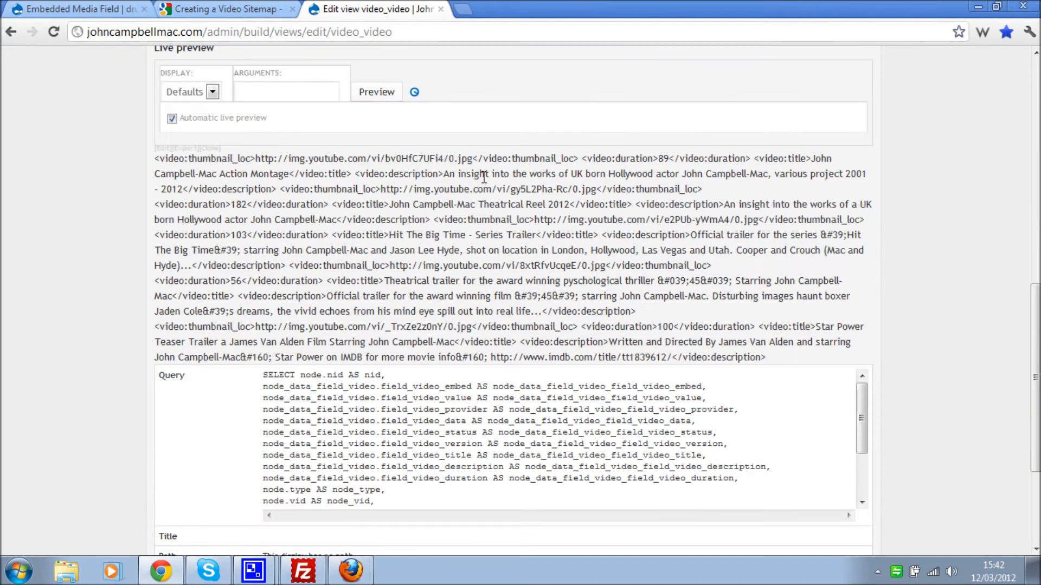
- Highlight the thumbnail_loc, title, description, content_loc and player_loc tags in Google's sitemap example
{"action": "key", "text": "ctrl+shift+Tab"}
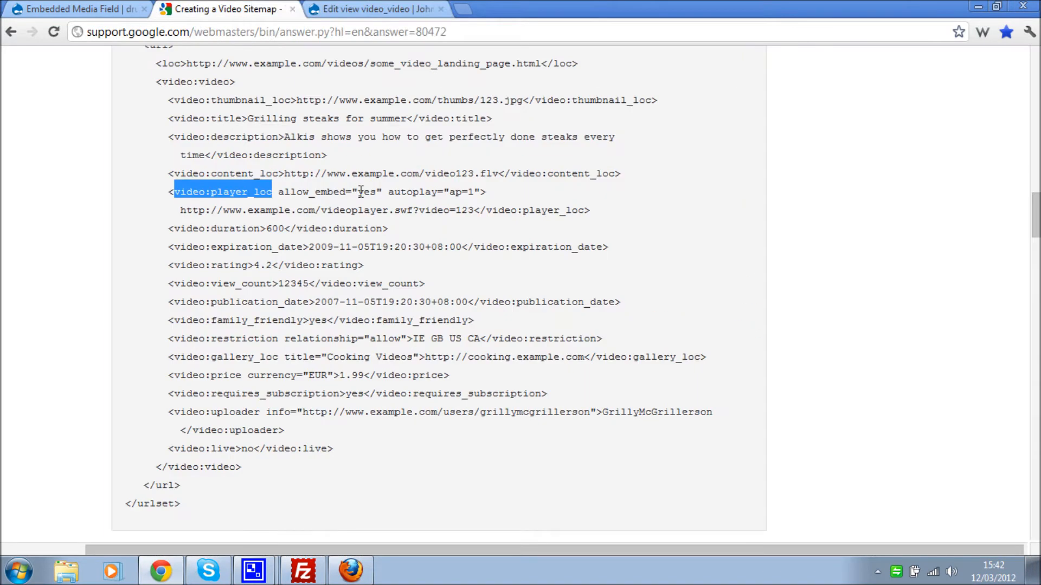
{"action": "left_click", "coordinate": [255, 188]}
{"action": "scroll", "coordinate": [255, 188], "scroll_direction": "up", "scroll_amount": 1}
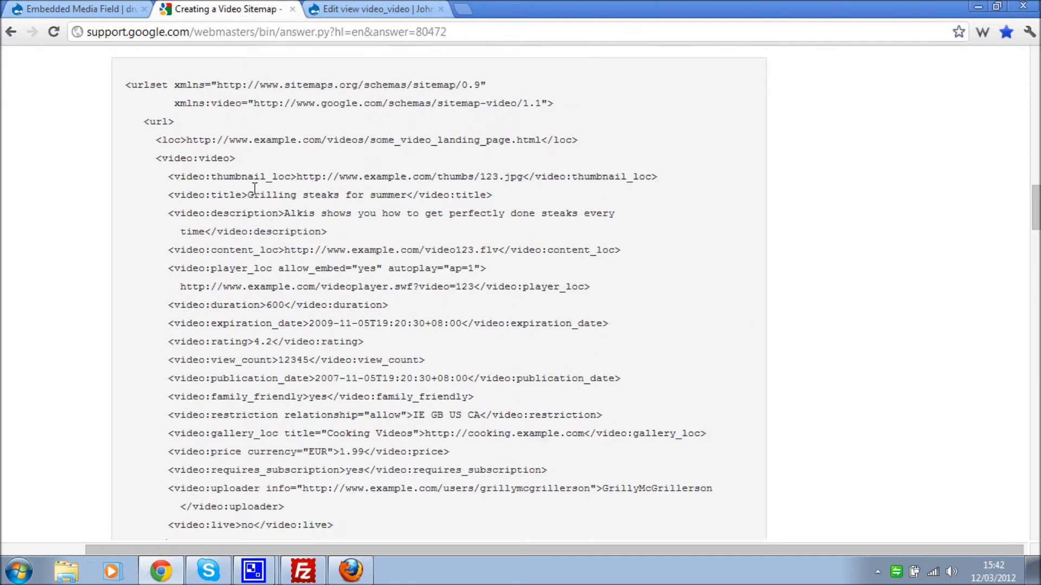
{"action": "left_click_drag", "start_coordinate": [187, 179], "coordinate": [293, 180]}
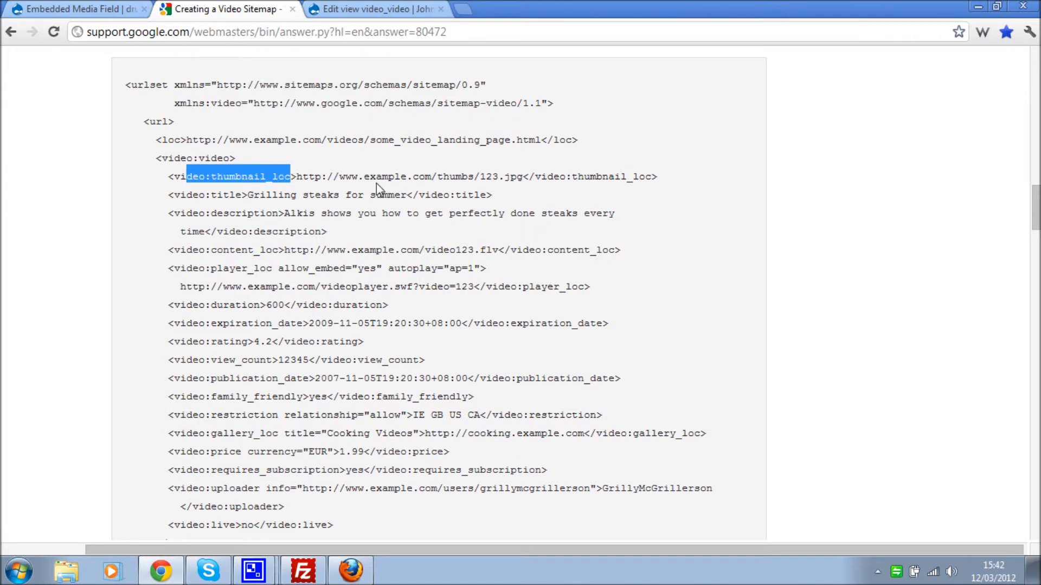
{"action": "left_click_drag", "start_coordinate": [186, 195], "coordinate": [248, 197]}
{"action": "left_click_drag", "start_coordinate": [293, 227], "coordinate": [278, 213]}
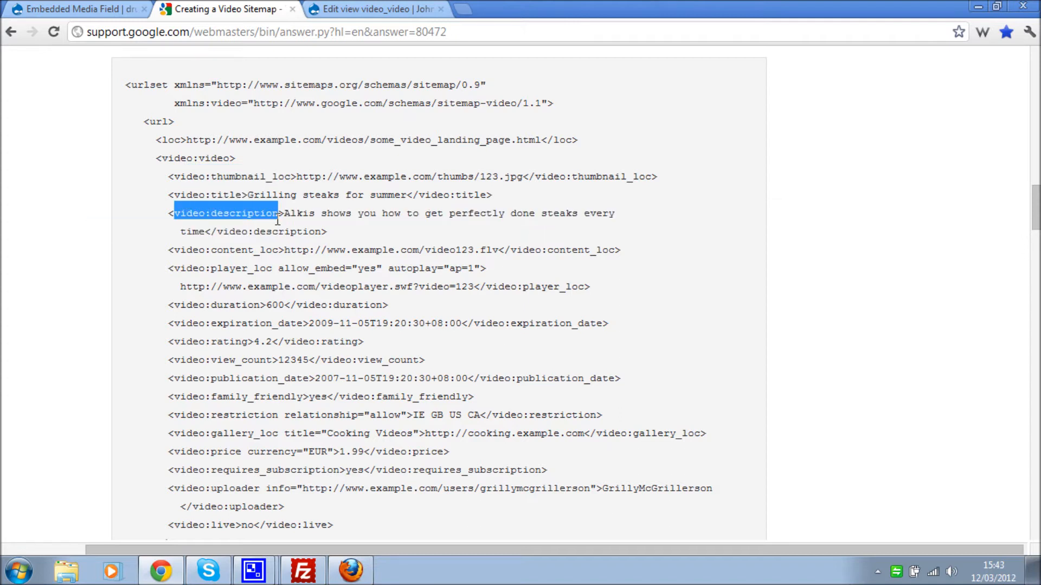
{"action": "left_click_drag", "start_coordinate": [175, 250], "coordinate": [638, 252]}
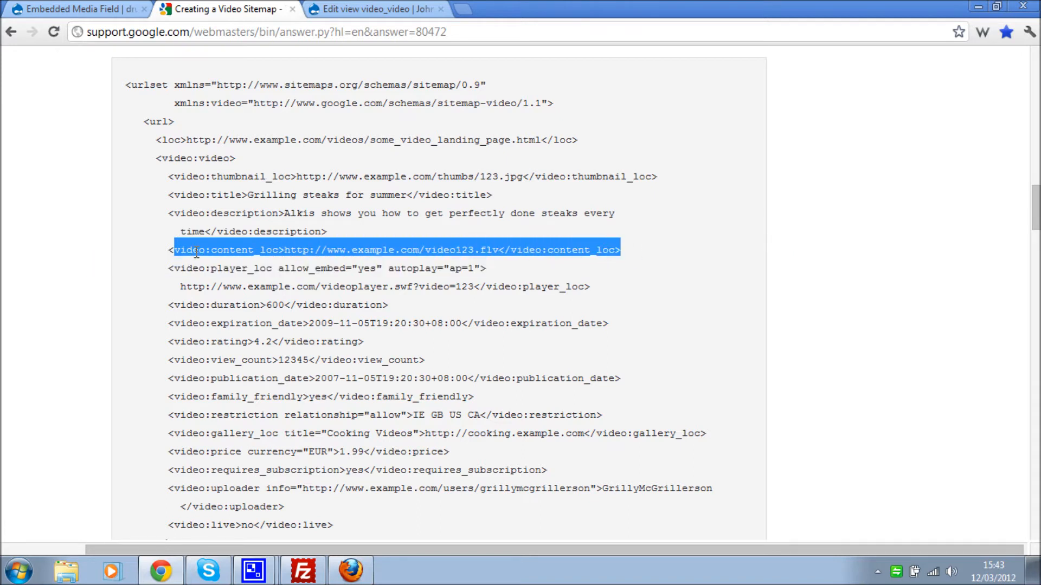
{"action": "left_click_drag", "start_coordinate": [175, 269], "coordinate": [274, 272]}
{"action": "key", "text": "ctrl+c"}
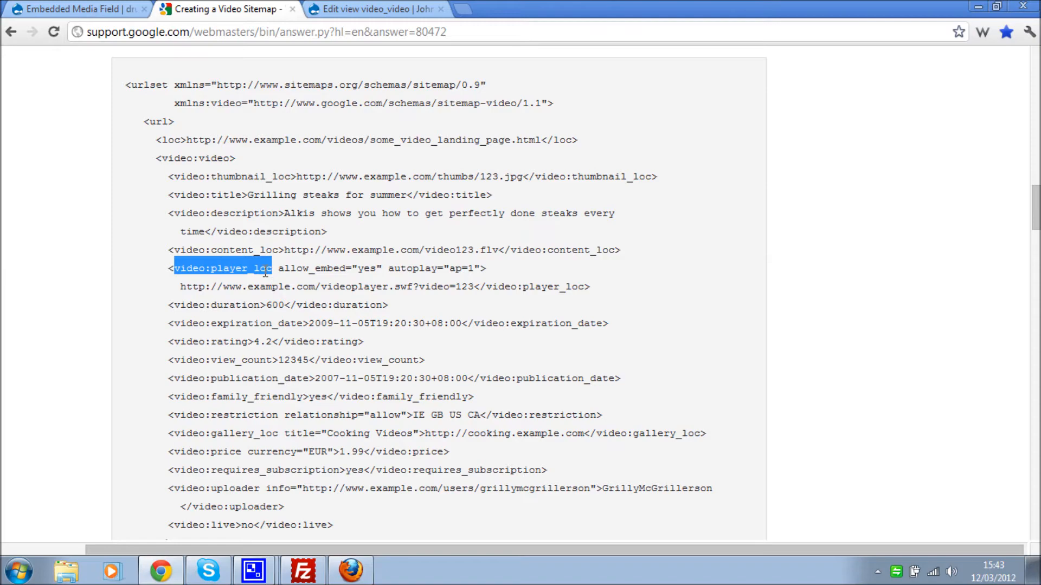
{"action": "left_click", "coordinate": [364, 10]}
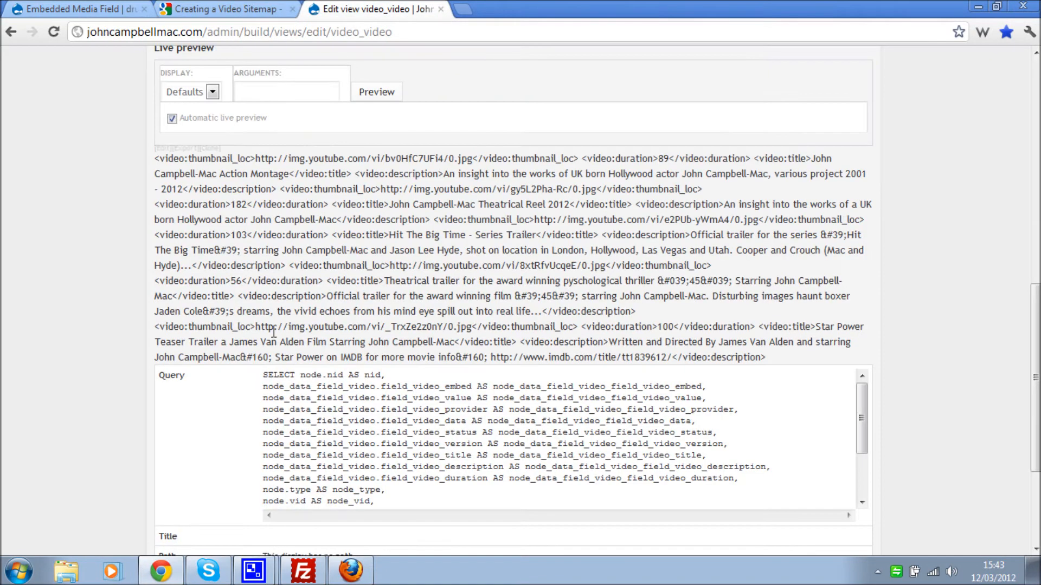
- Add another Content: Video (field_video) field from the Content group
{"action": "scroll", "coordinate": [289, 212], "scroll_direction": "up", "scroll_amount": 6}
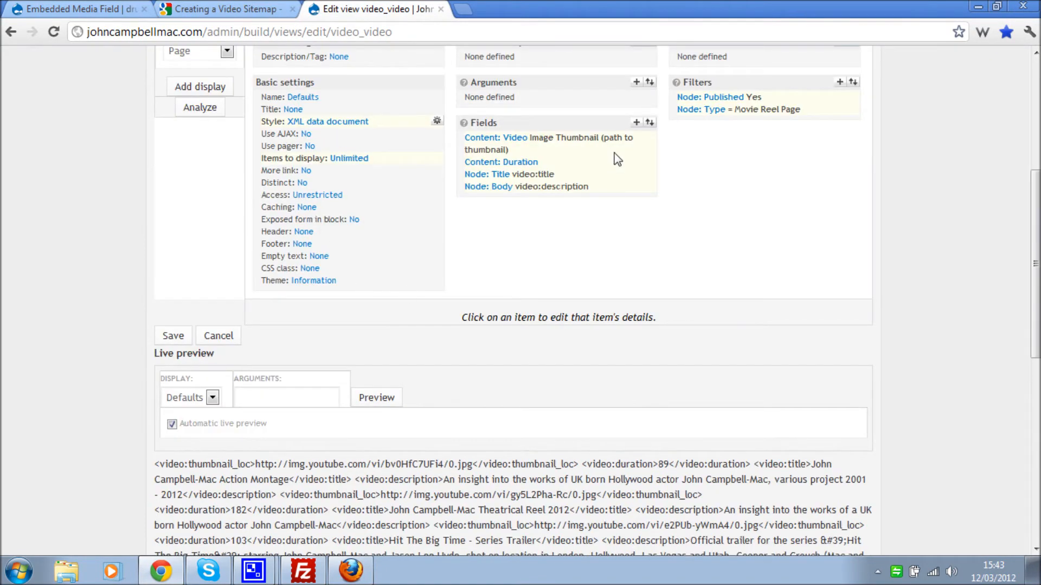
{"action": "left_click", "coordinate": [634, 129]}
{"action": "scroll", "coordinate": [514, 274], "scroll_direction": "down", "scroll_amount": 3}
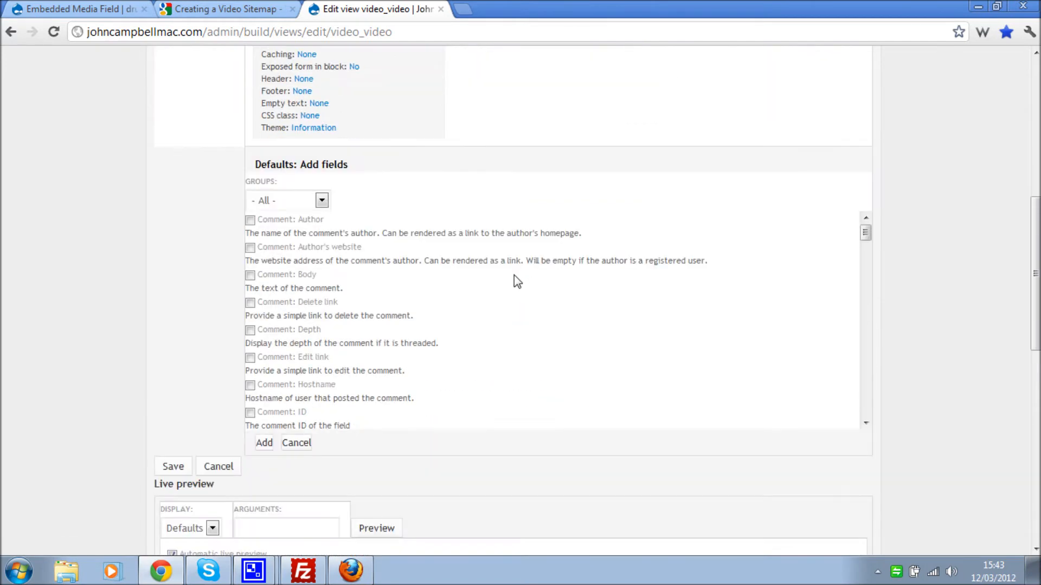
{"action": "left_click", "coordinate": [321, 200]}
{"action": "left_click", "coordinate": [286, 247]}
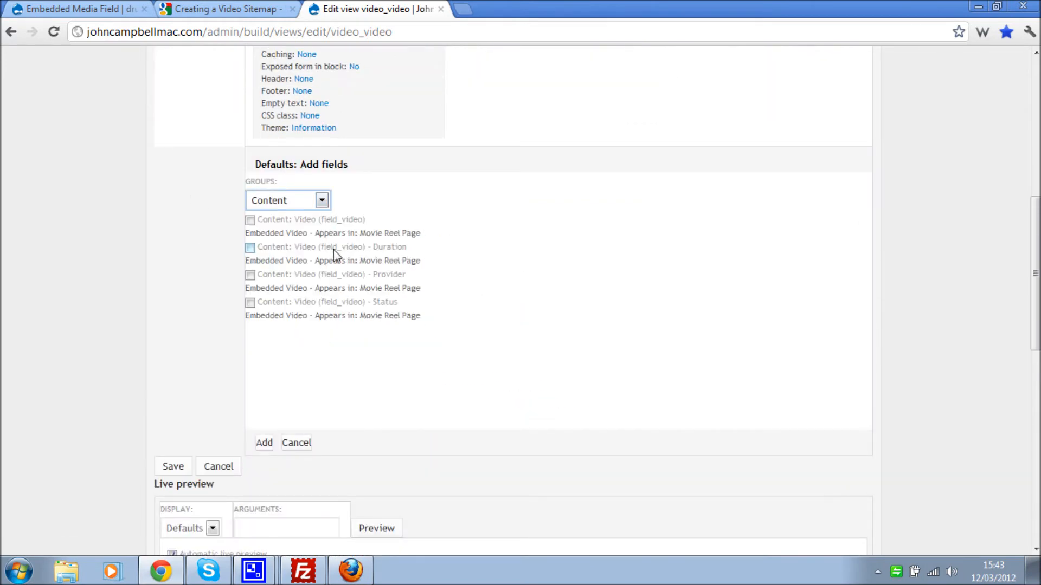
{"action": "left_click", "coordinate": [303, 219]}
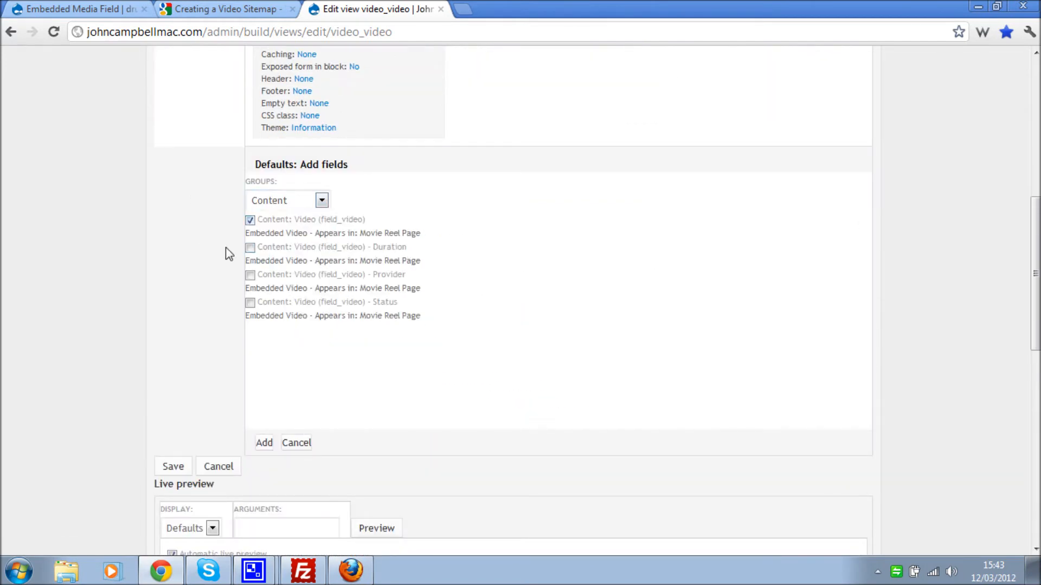
{"action": "left_click", "coordinate": [265, 443]}
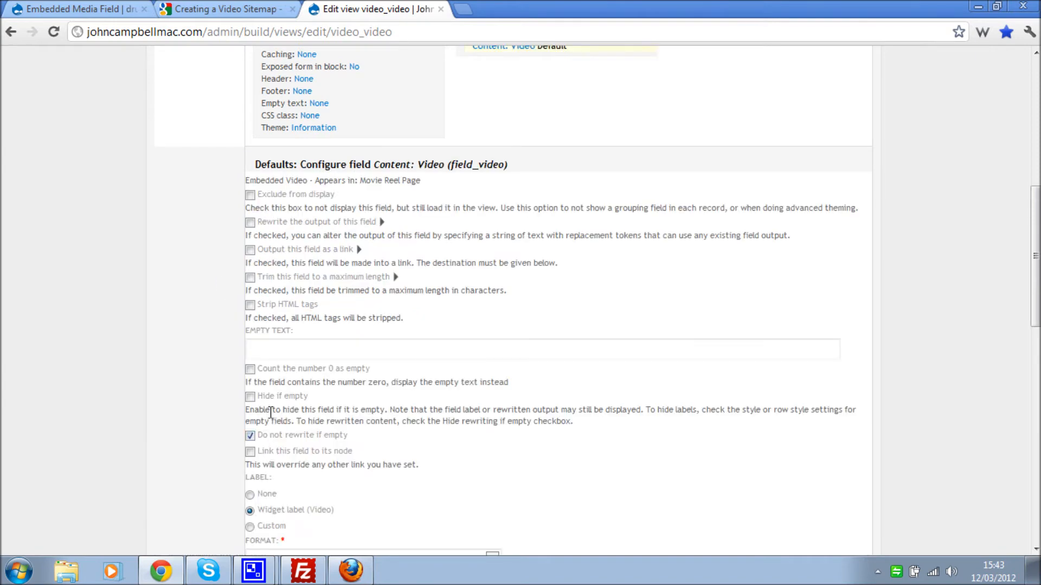
- Label the new Video field video:player_loc with format URL to original video, and apply
{"action": "scroll", "coordinate": [289, 320], "scroll_direction": "down", "scroll_amount": 3}
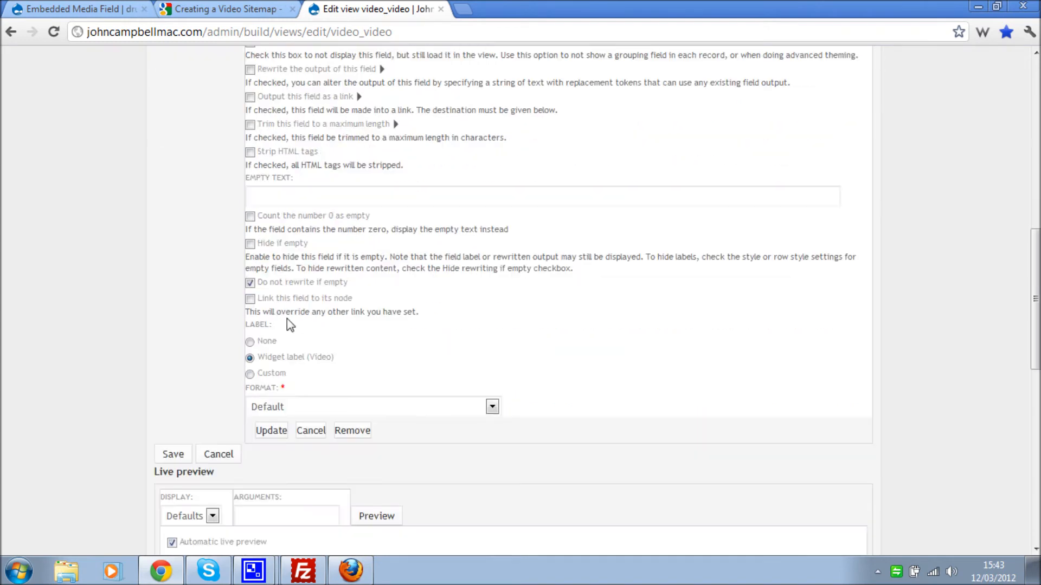
{"action": "left_click", "coordinate": [265, 374]}
{"action": "left_click", "coordinate": [278, 405]}
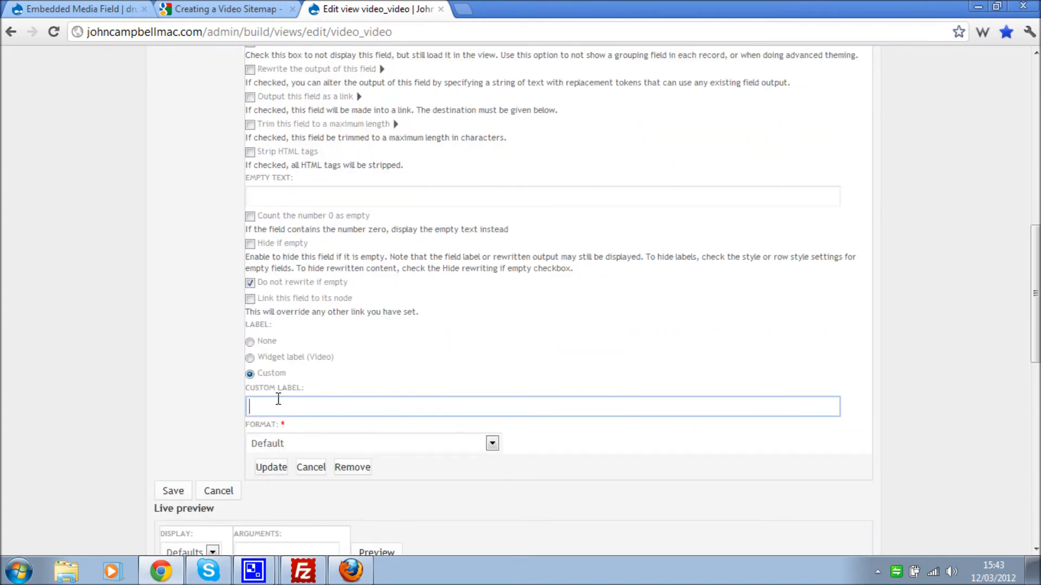
{"action": "key", "text": "ctrl+v"}
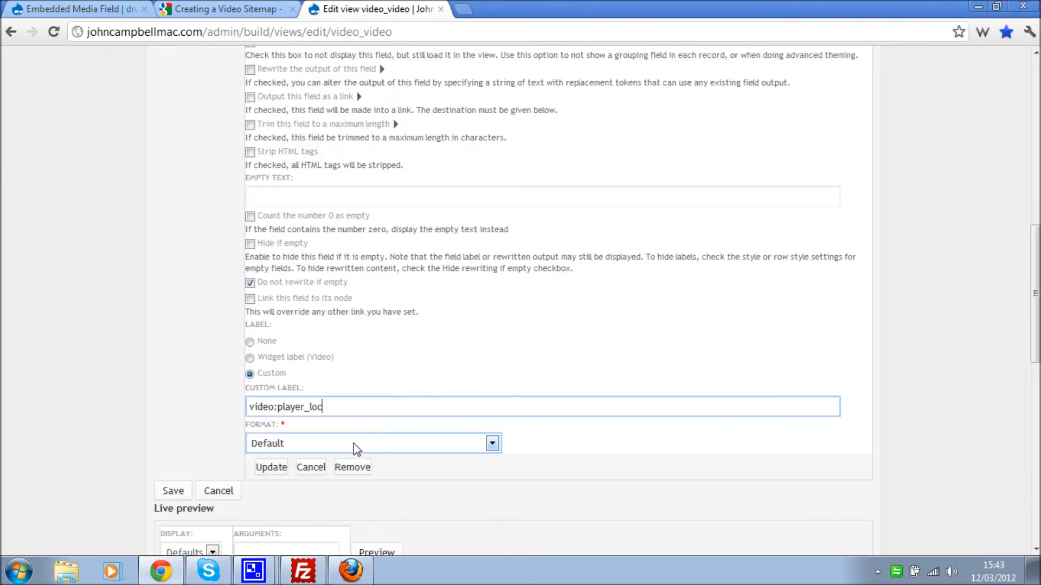
{"action": "left_click", "coordinate": [356, 450]}
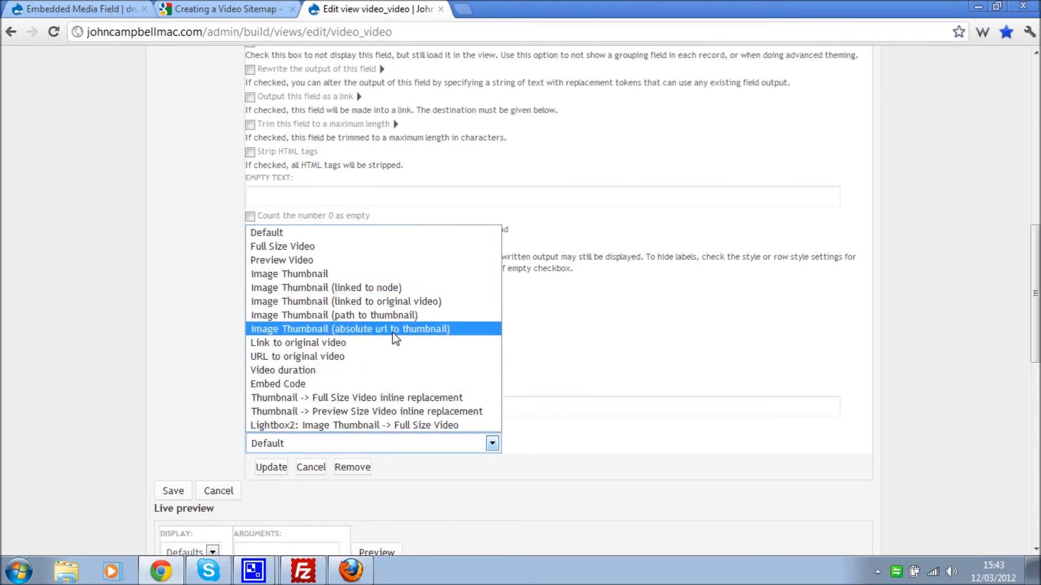
{"action": "left_click", "coordinate": [378, 359]}
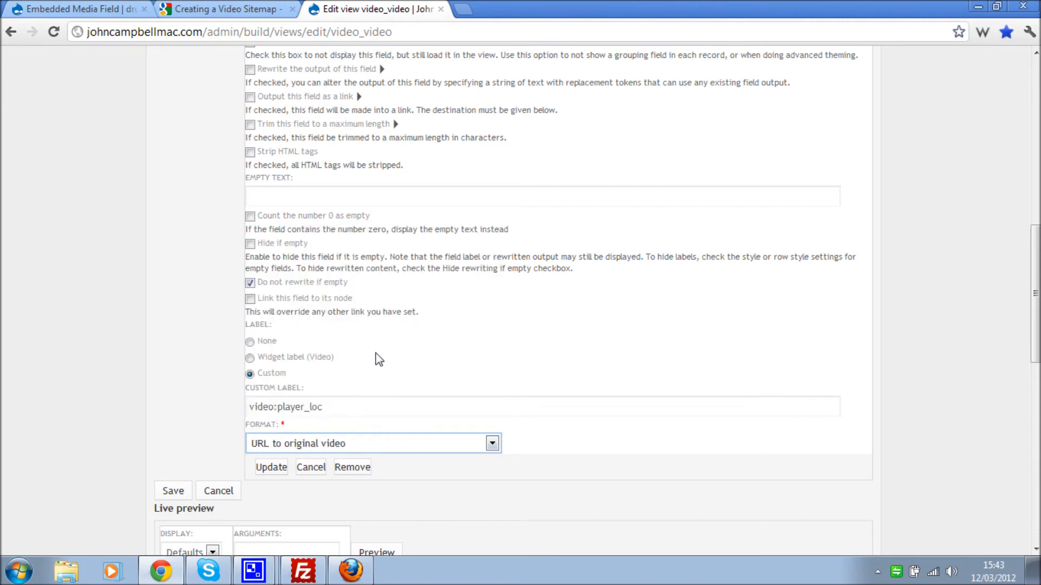
{"action": "left_click", "coordinate": [206, 384]}
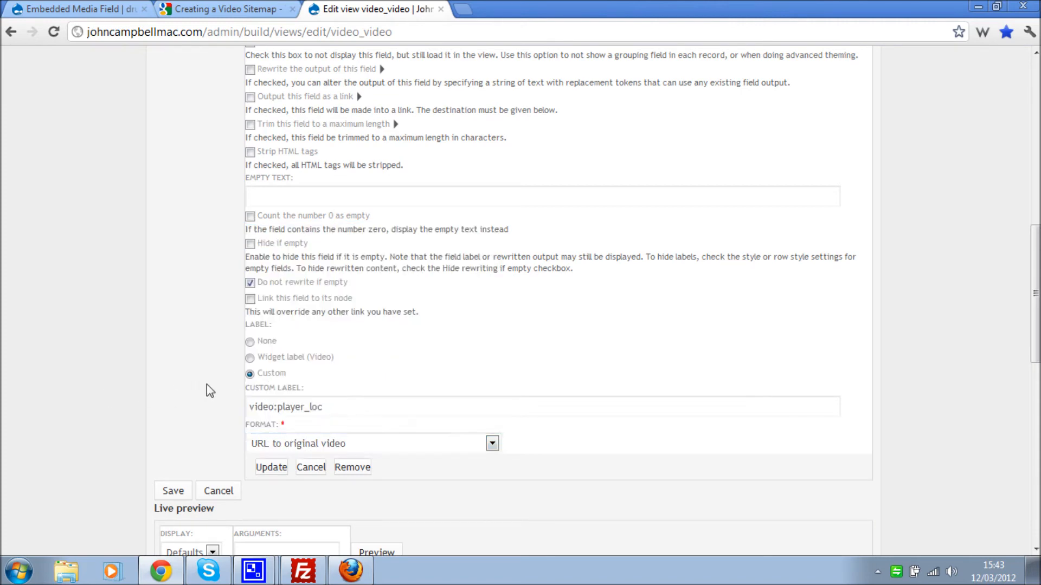
{"action": "scroll", "coordinate": [206, 385], "scroll_direction": "up", "scroll_amount": 1}
{"action": "scroll", "coordinate": [207, 385], "scroll_direction": "down", "scroll_amount": 1}
{"action": "key", "text": "Tab"}
{"action": "key", "text": "Tab"}
{"action": "key", "text": "Return"}
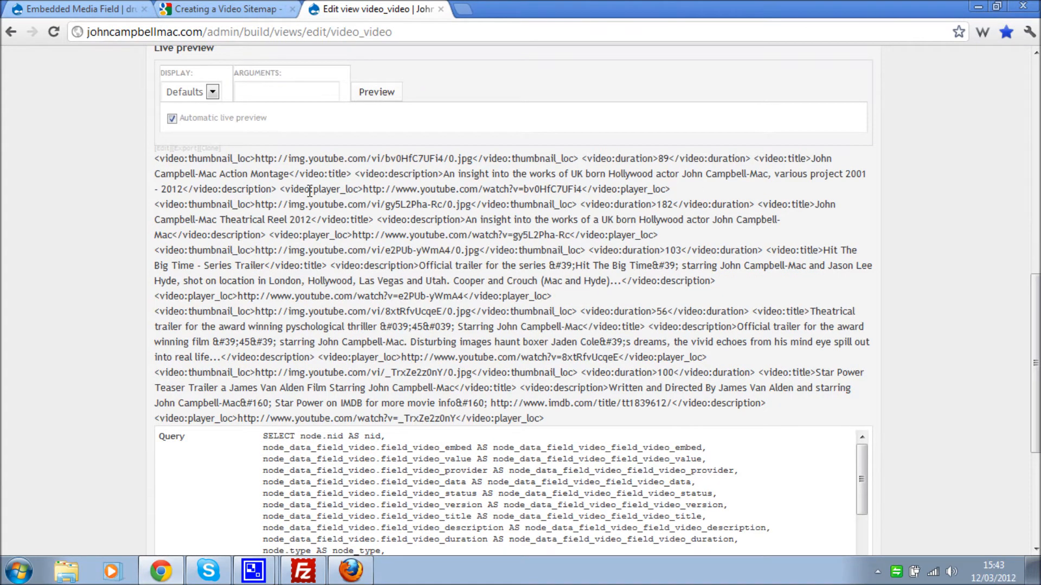
- Select the preview's player URL, then locate the video:publication_date tag in Google's example
{"action": "left_click_drag", "start_coordinate": [363, 188], "coordinate": [584, 188]}
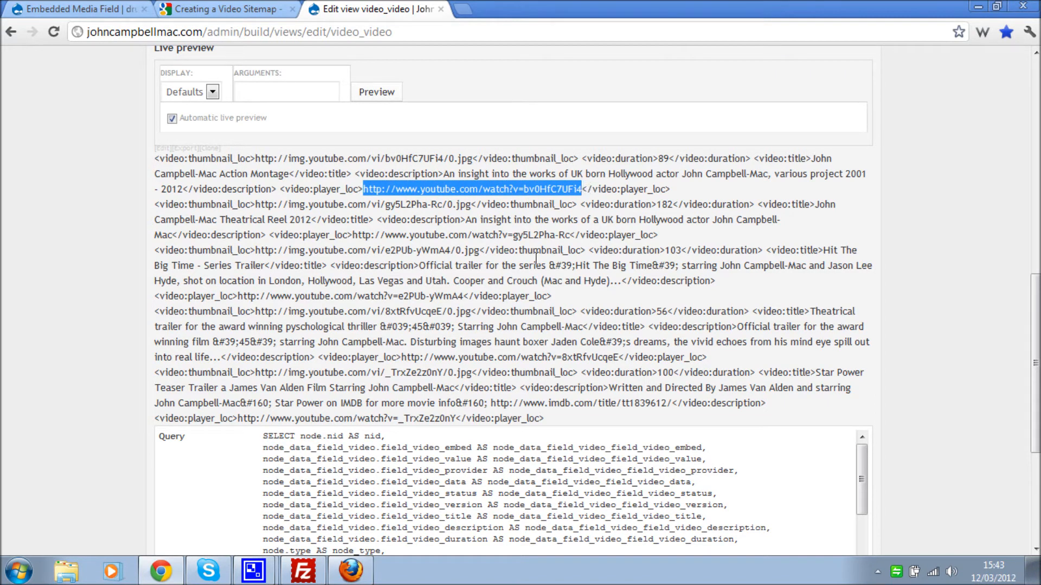
{"action": "left_click", "coordinate": [256, 8]}
{"action": "scroll", "coordinate": [244, 295], "scroll_direction": "down", "scroll_amount": 3}
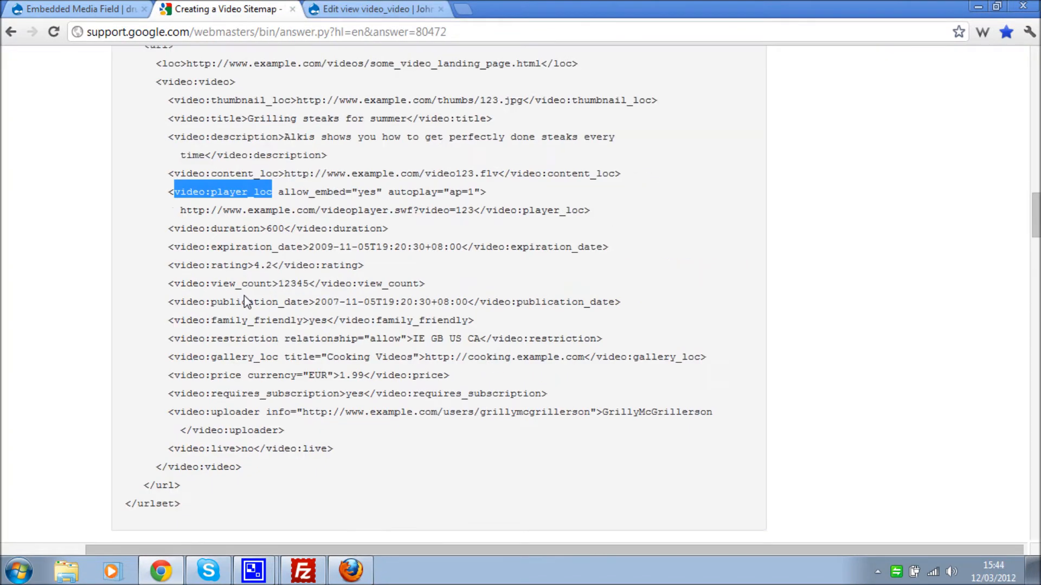
{"action": "left_click", "coordinate": [268, 148]}
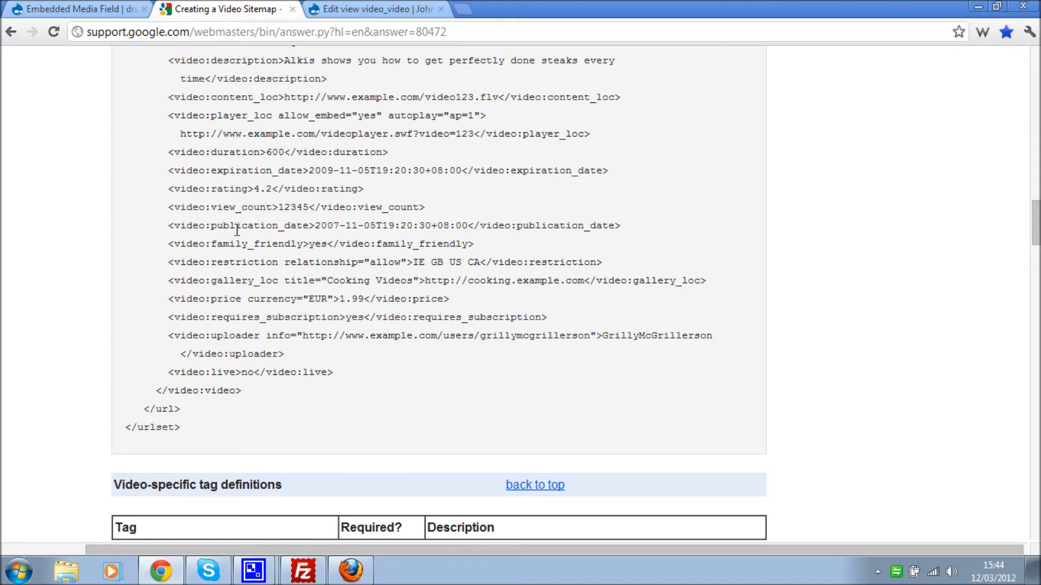
{"action": "left_click_drag", "start_coordinate": [174, 226], "coordinate": [313, 227]}
{"action": "key", "text": "ctrl+c"}
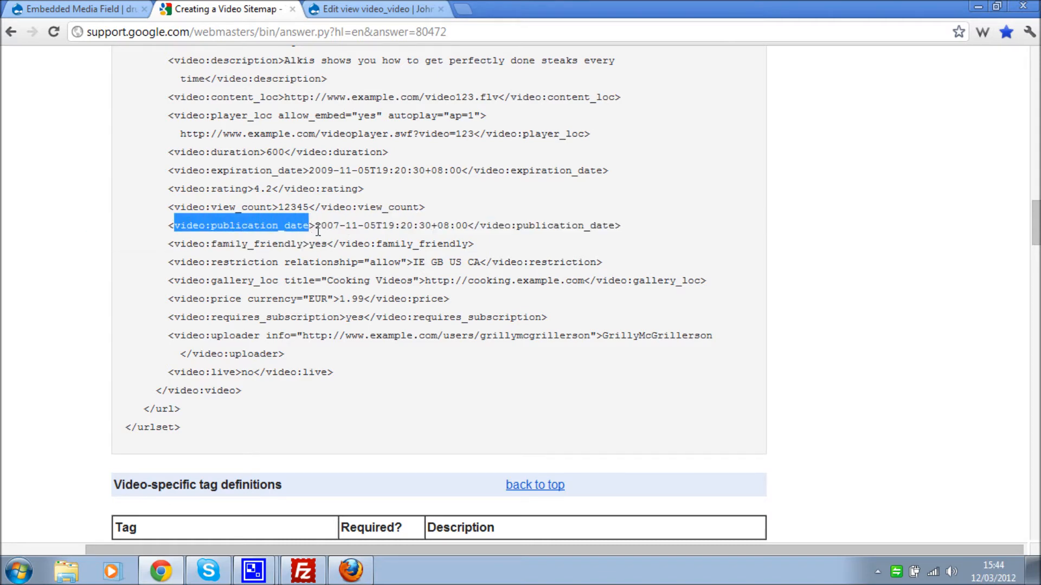
{"action": "left_click", "coordinate": [374, 9]}
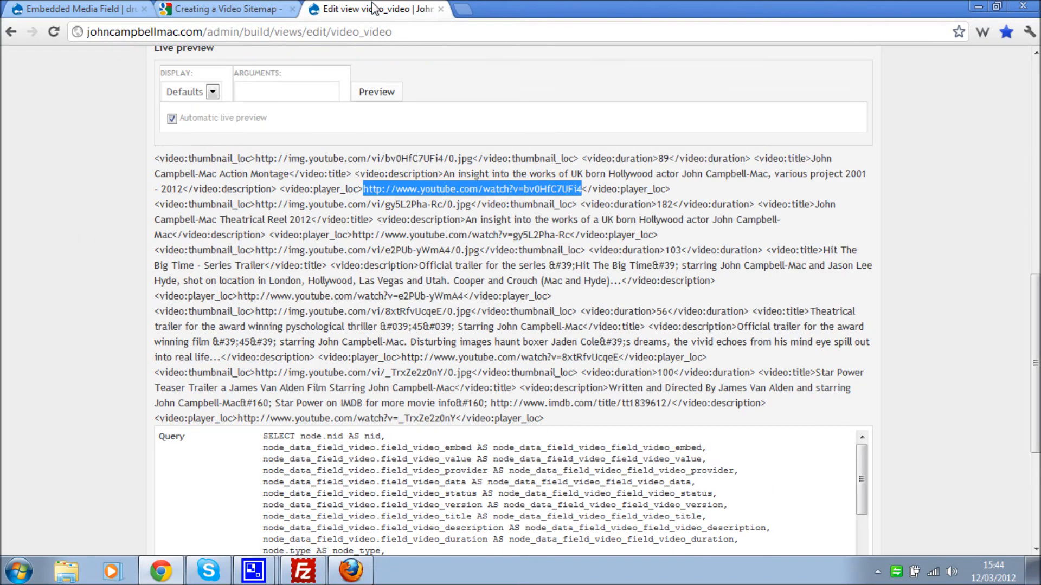
- Add the Node: Post date field to the video_video view
{"action": "scroll", "coordinate": [583, 188], "scroll_direction": "up", "scroll_amount": 5}
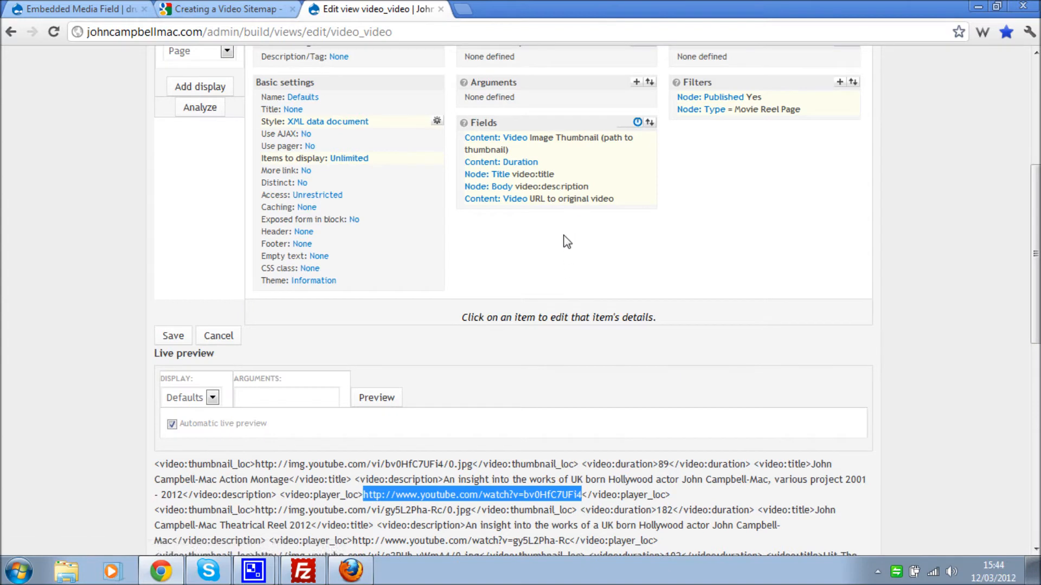
{"action": "scroll", "coordinate": [522, 267], "scroll_direction": "down", "scroll_amount": 3}
{"action": "left_click", "coordinate": [321, 201]}
{"action": "left_click", "coordinate": [289, 288]}
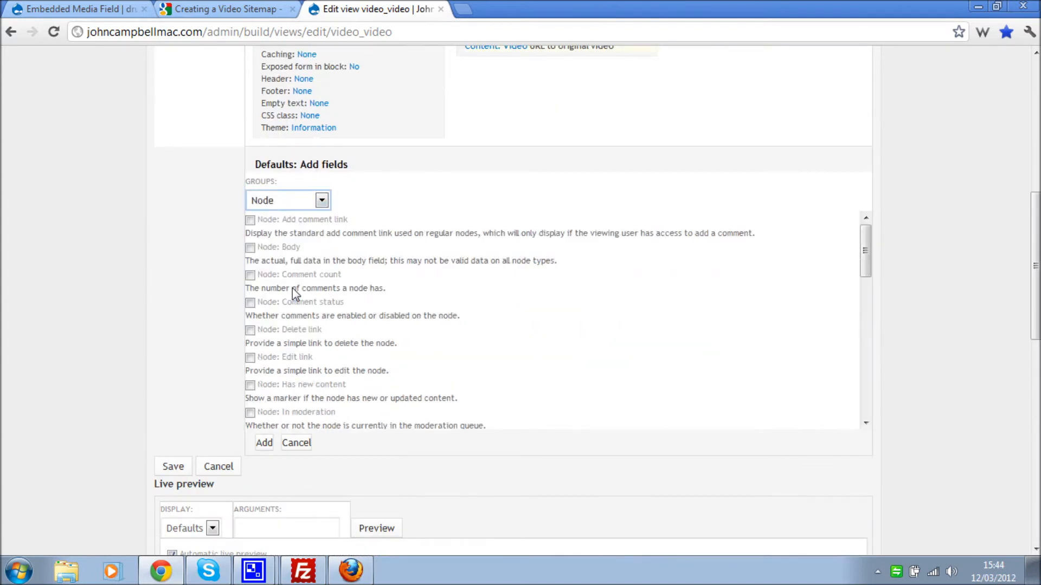
{"action": "scroll", "coordinate": [349, 302], "scroll_direction": "down", "scroll_amount": 5}
{"action": "left_click", "coordinate": [250, 300]}
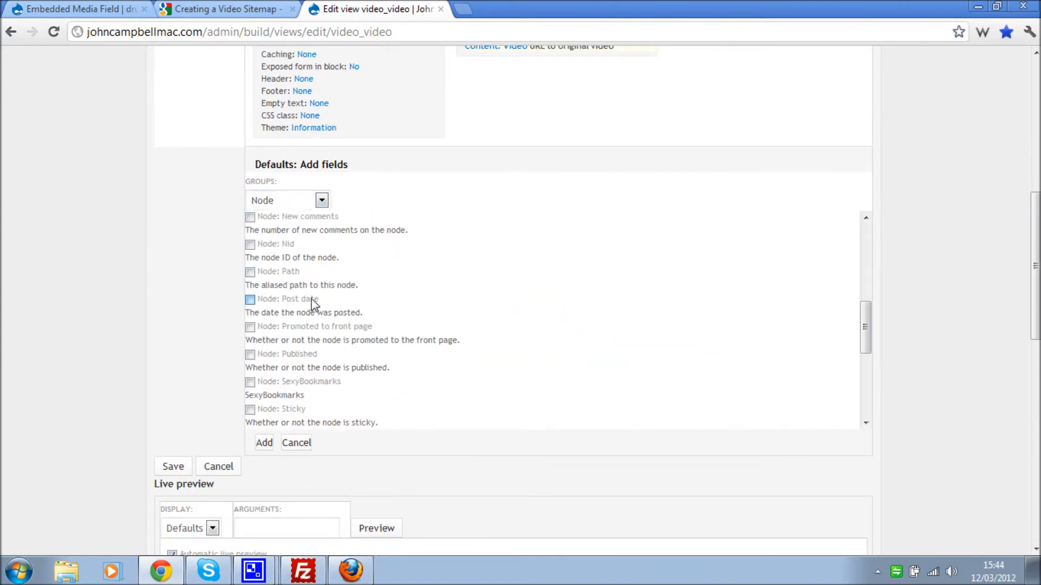
{"action": "left_click", "coordinate": [265, 443]}
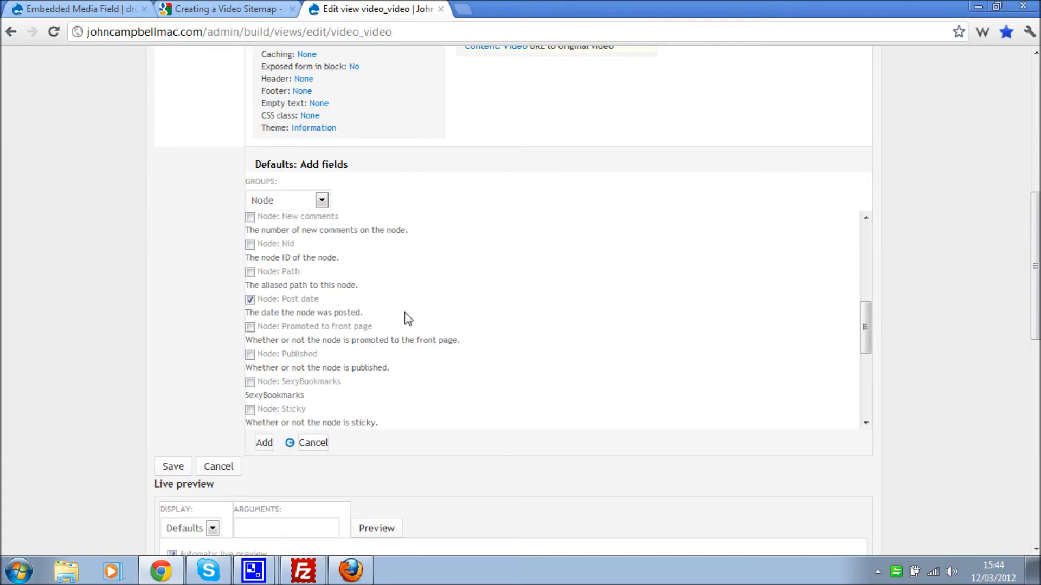
- Relabel the Post date field as video:publication_date
{"action": "scroll", "coordinate": [243, 290], "scroll_direction": "down", "scroll_amount": 3}
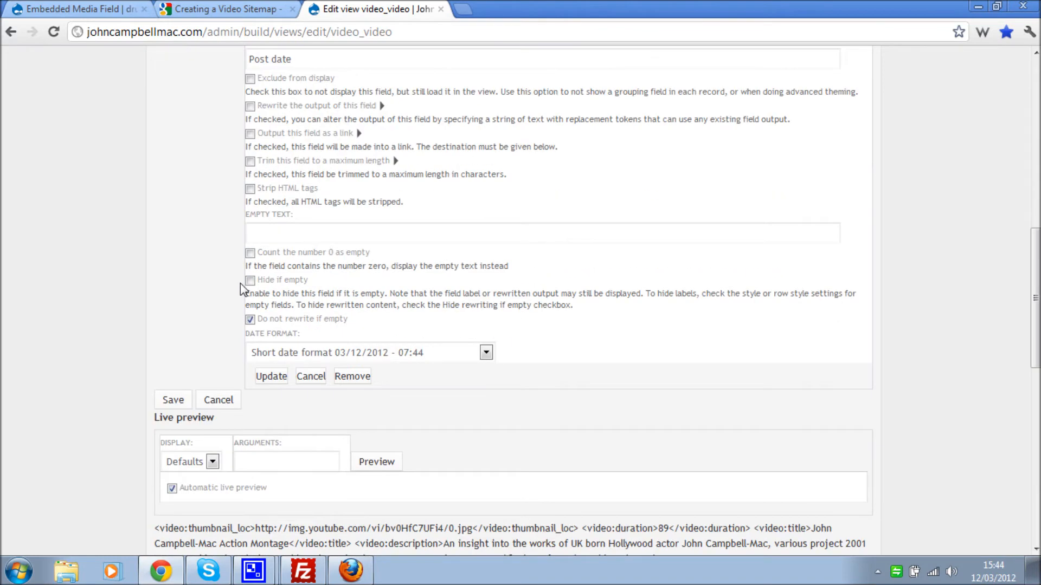
{"action": "scroll", "coordinate": [239, 283], "scroll_direction": "up", "scroll_amount": 1}
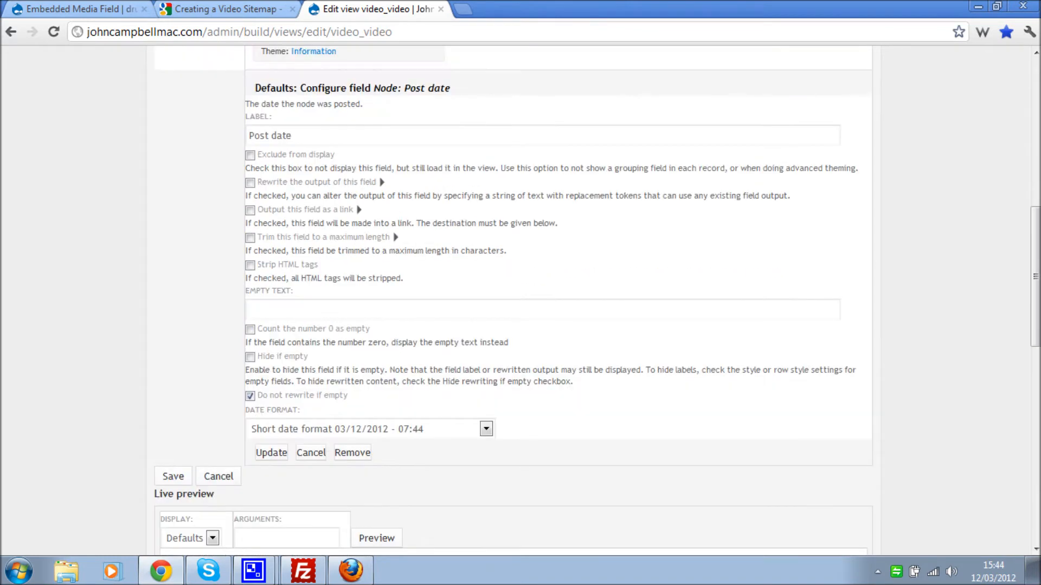
{"action": "left_click", "coordinate": [312, 136]}
{"action": "triple_click", "coordinate": [312, 136]}
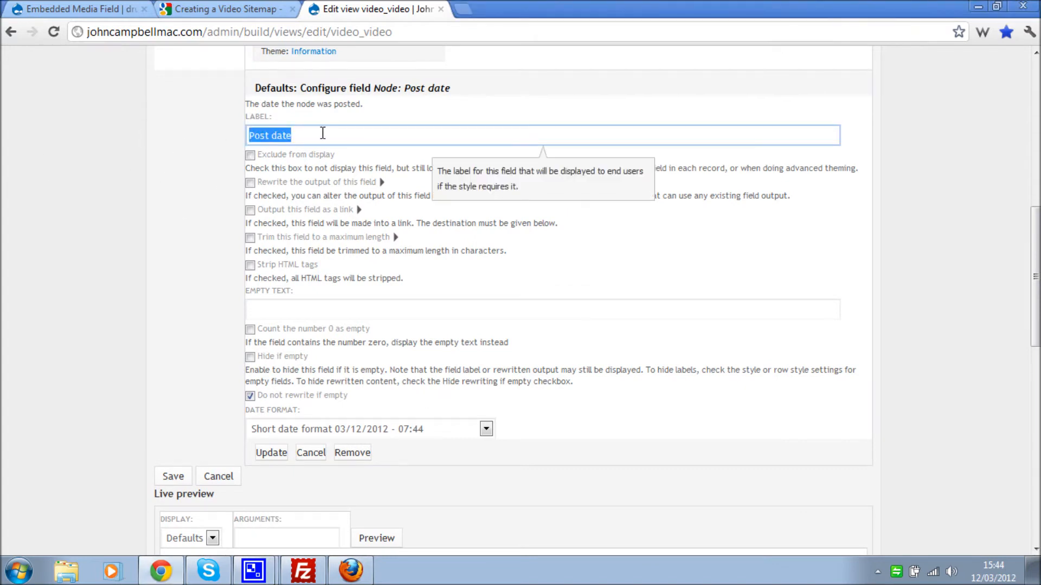
{"action": "key", "text": "ctrl+v"}
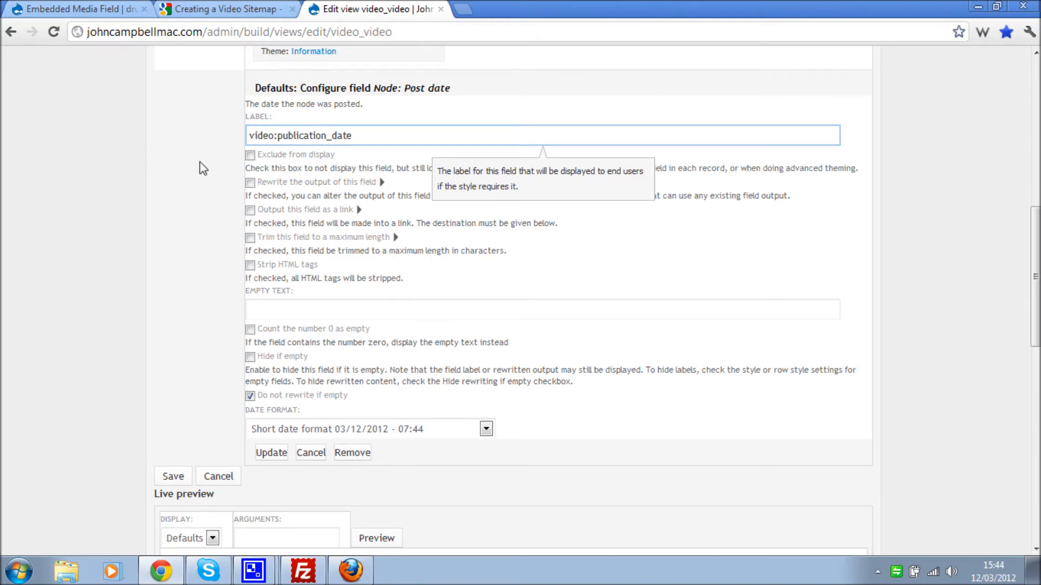
- Give Post date a custom Y-m-d format, apply it, and check dates like 2012-02-16 in the preview
{"action": "scroll", "coordinate": [202, 165], "scroll_direction": "down", "scroll_amount": 1}
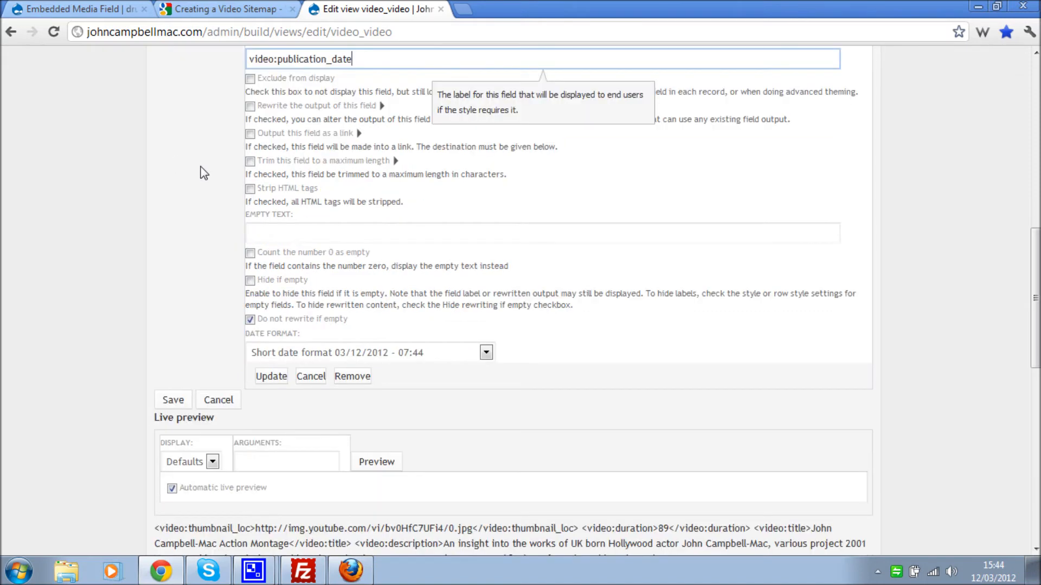
{"action": "left_click", "coordinate": [265, 353]}
{"action": "left_click", "coordinate": [296, 412]}
{"action": "left_click", "coordinate": [278, 391]}
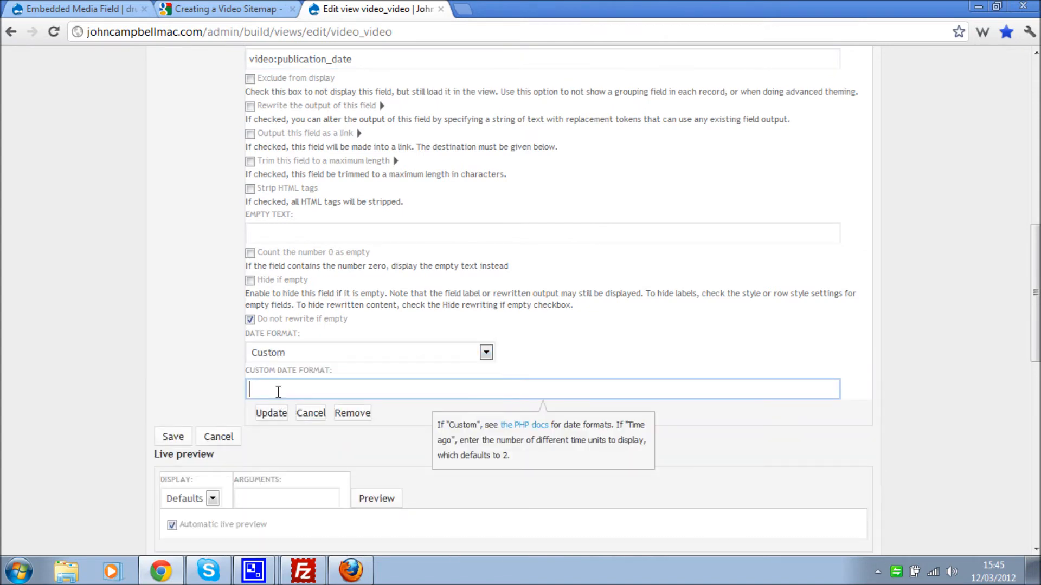
{"action": "type", "text": "Y-m-d"}
{"action": "scroll", "coordinate": [311, 378], "scroll_direction": "up", "scroll_amount": 1}
{"action": "scroll", "coordinate": [311, 377], "scroll_direction": "down", "scroll_amount": 1}
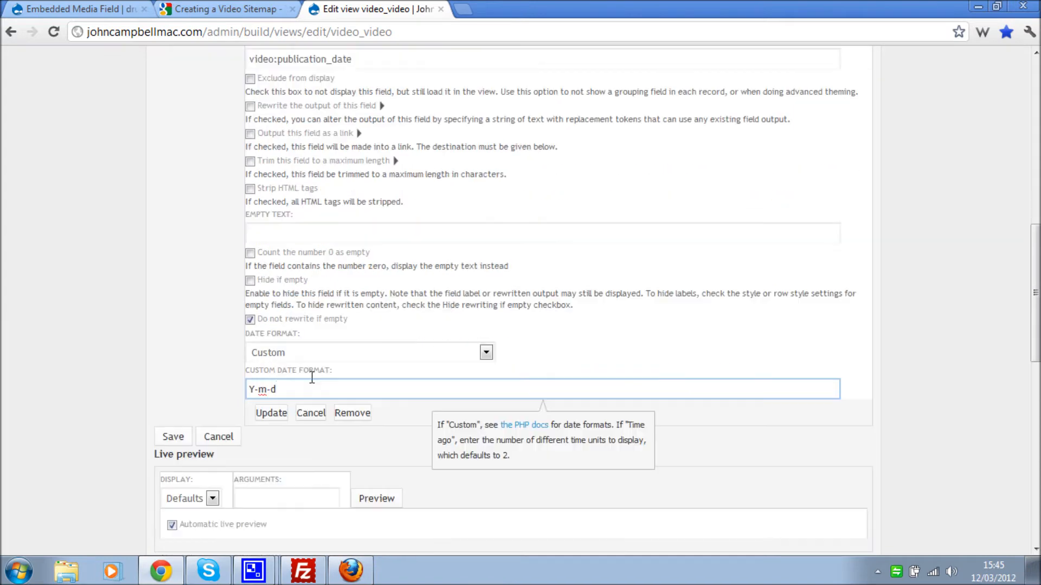
{"action": "left_click", "coordinate": [276, 422]}
{"action": "left_click", "coordinate": [274, 418]}
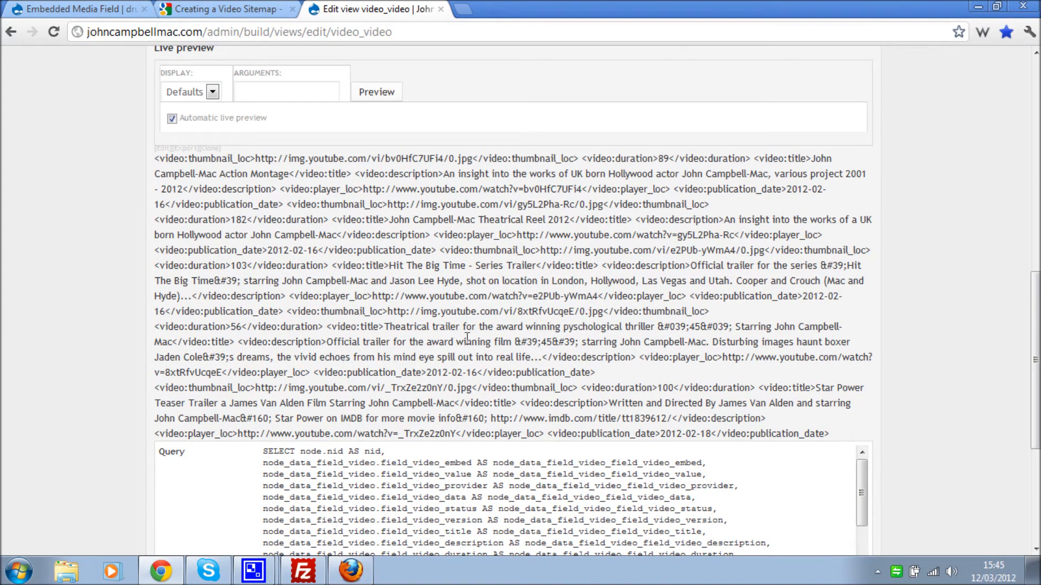
{"action": "left_click_drag", "start_coordinate": [314, 374], "coordinate": [477, 372]}
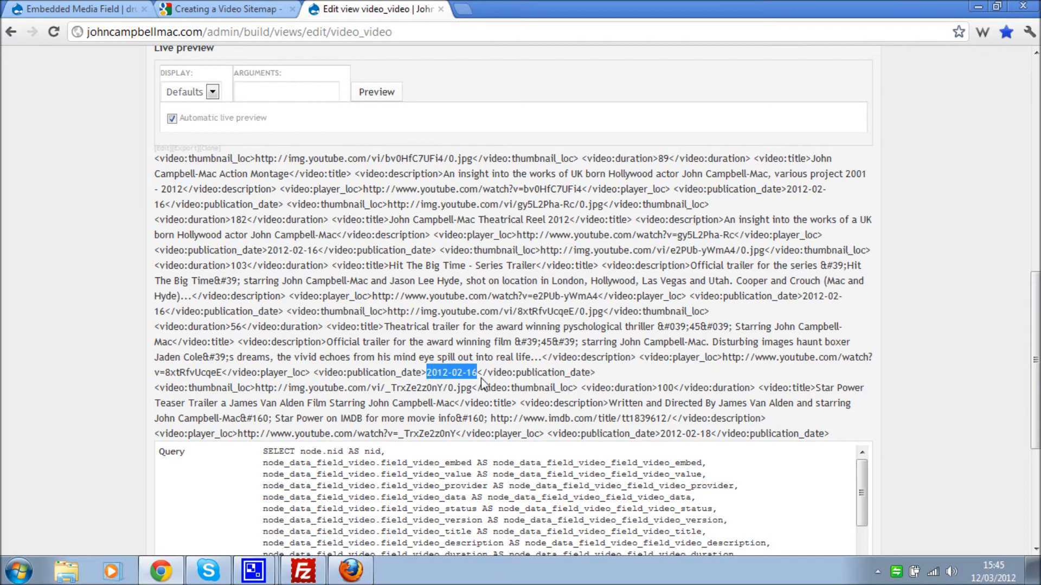
- Check the required publication date format in Google's video sitemap tag table
{"action": "left_click", "coordinate": [228, 8]}
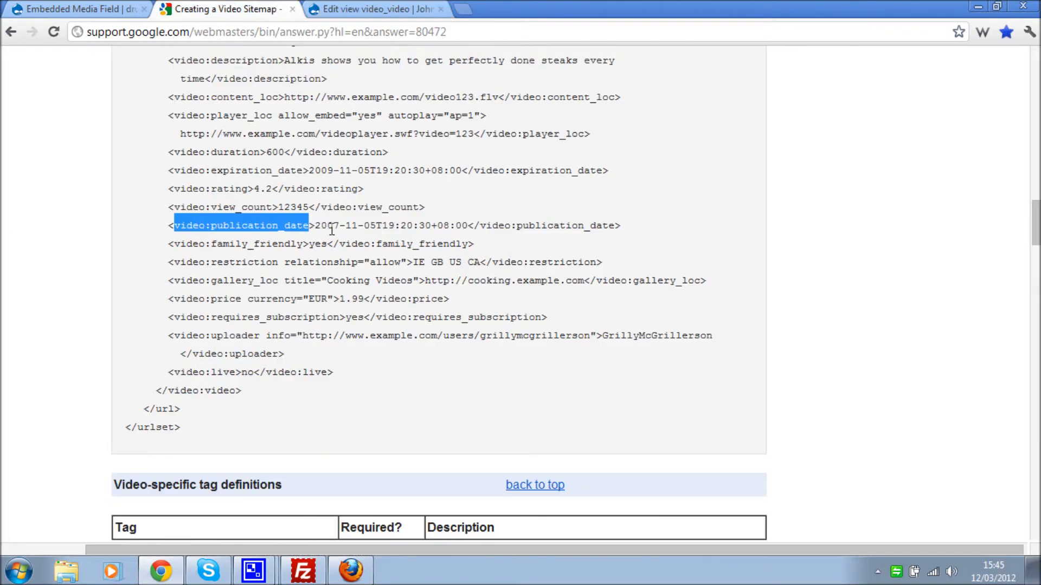
{"action": "scroll", "coordinate": [321, 265], "scroll_direction": "down", "scroll_amount": 20}
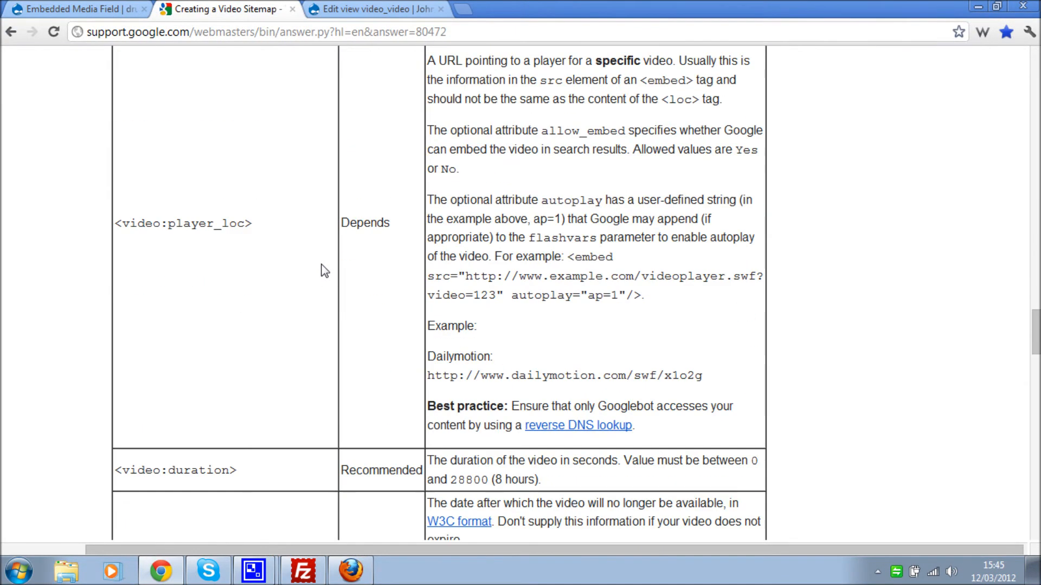
{"action": "scroll", "coordinate": [323, 270], "scroll_direction": "down", "scroll_amount": 15}
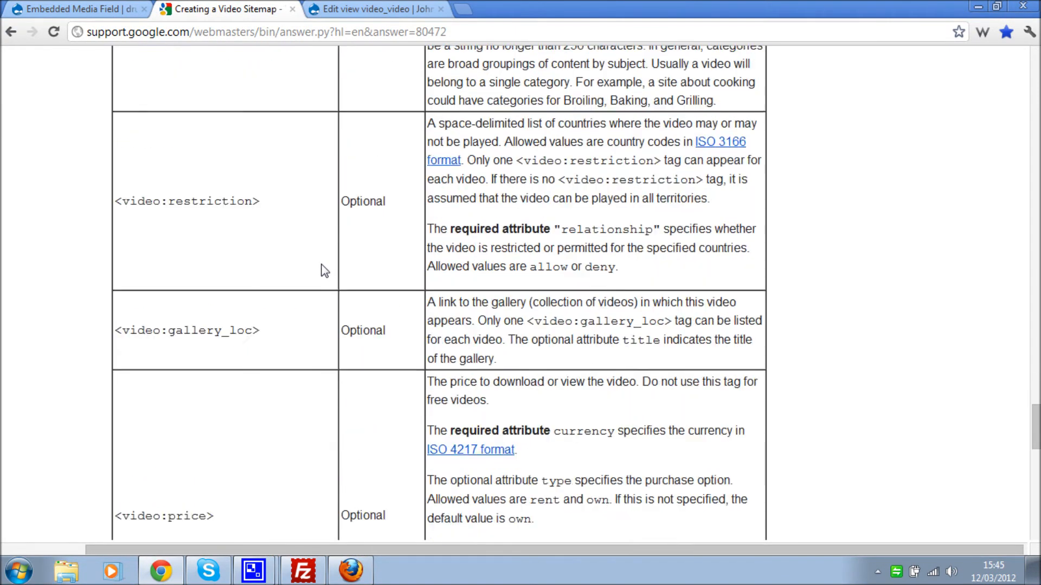
{"action": "scroll", "coordinate": [324, 269], "scroll_direction": "down", "scroll_amount": 8}
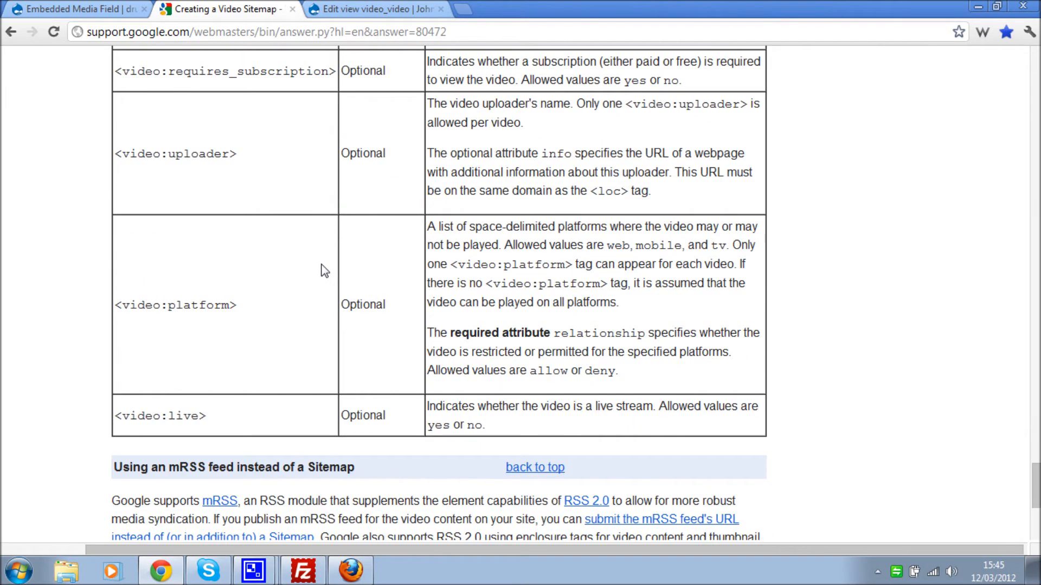
{"action": "scroll", "coordinate": [323, 270], "scroll_direction": "up", "scroll_amount": 3}
{"action": "scroll", "coordinate": [301, 303], "scroll_direction": "up", "scroll_amount": 6}
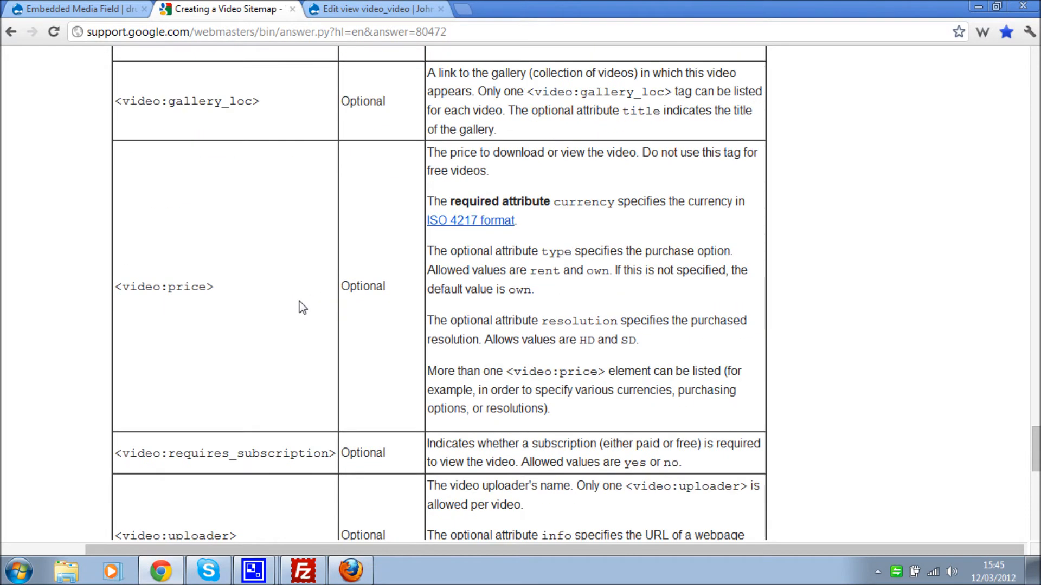
{"action": "scroll", "coordinate": [302, 307], "scroll_direction": "up", "scroll_amount": 12}
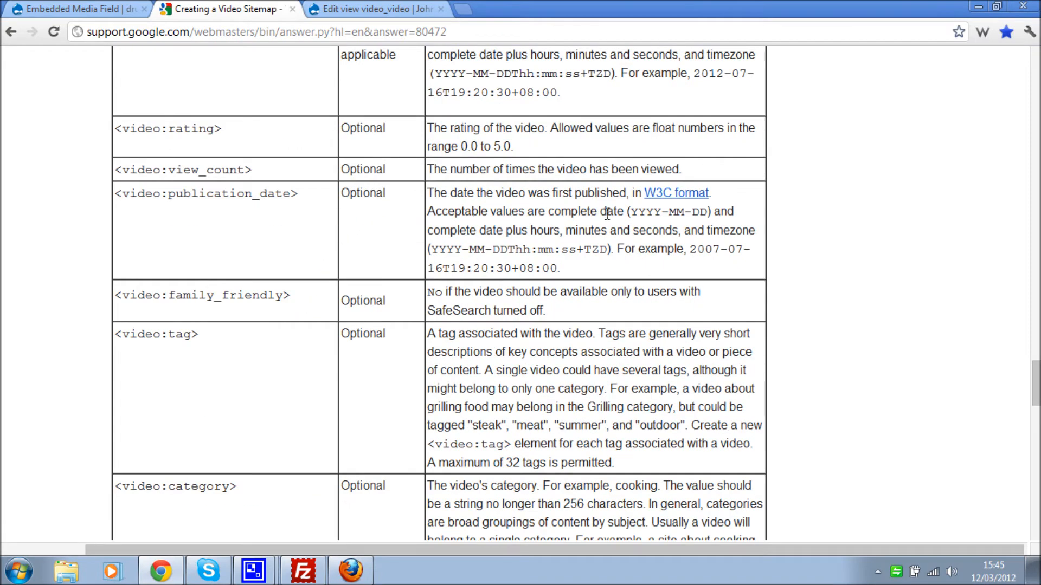
{"action": "left_click_drag", "start_coordinate": [632, 210], "coordinate": [708, 209]}
- Find the family_friendly tag in Google's example, then return to the video_video view editor
{"action": "left_click_drag", "start_coordinate": [1036, 391], "coordinate": [1036, 230]}
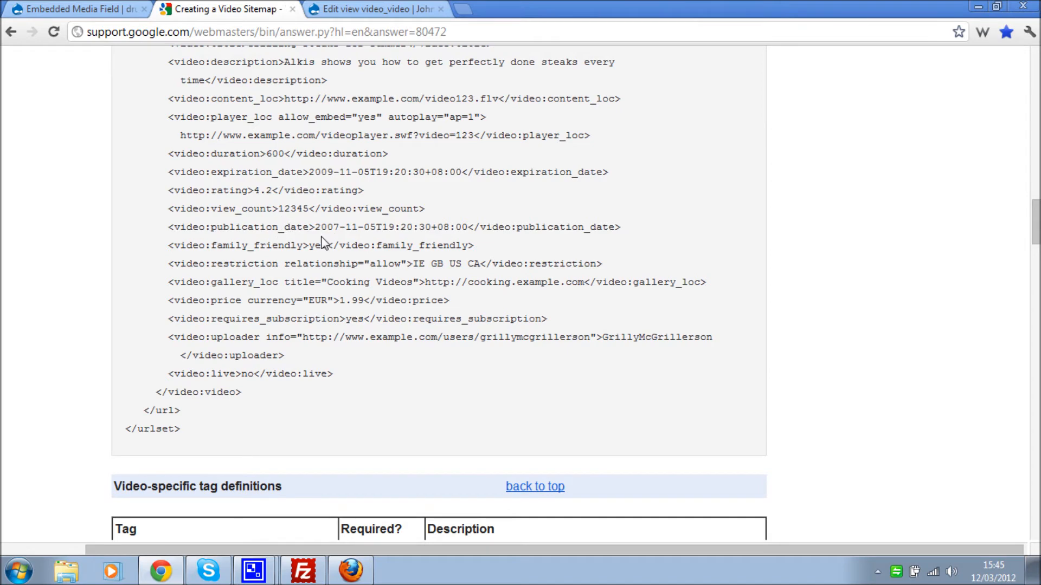
{"action": "left_click_drag", "start_coordinate": [167, 245], "coordinate": [219, 241]}
{"action": "key", "text": "ctrl+c"}
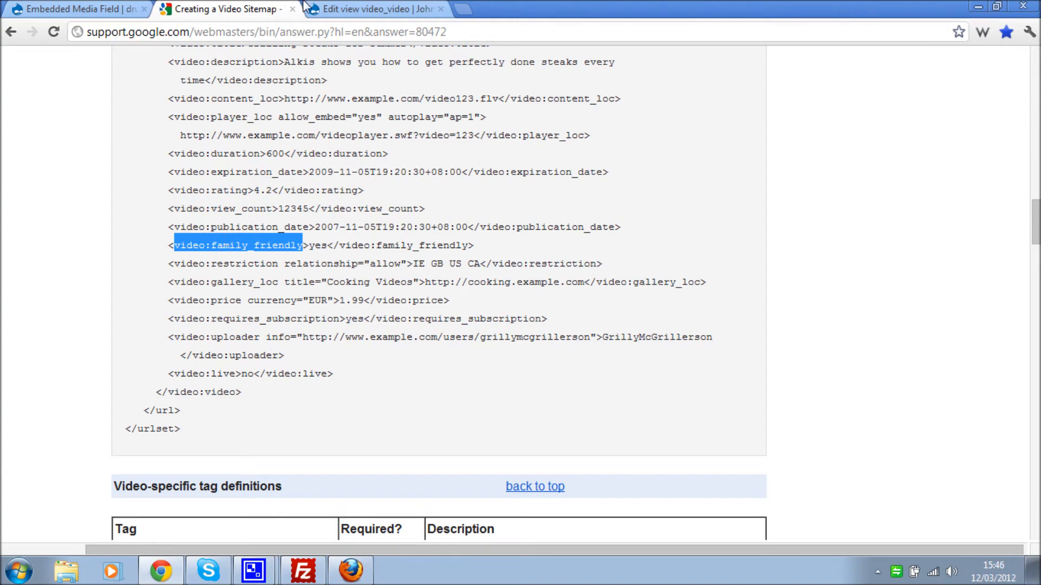
{"action": "left_click", "coordinate": [396, 8]}
{"action": "scroll", "coordinate": [426, 272], "scroll_direction": "up", "scroll_amount": 4}
{"action": "scroll", "coordinate": [425, 272], "scroll_direction": "up", "scroll_amount": 1}
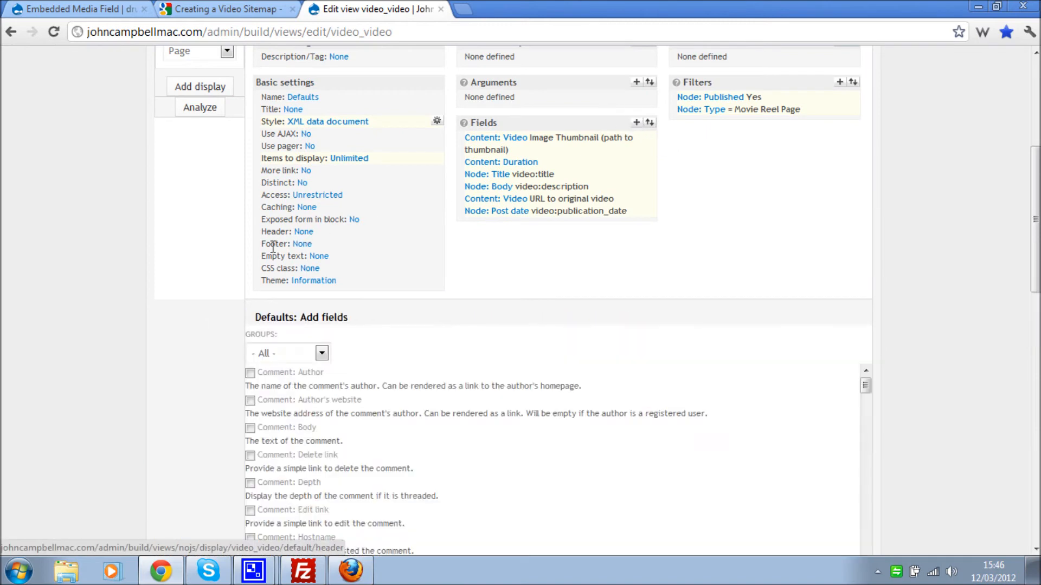
- Add a Global: Custom text field to the video_video view
{"action": "left_click", "coordinate": [273, 353]}
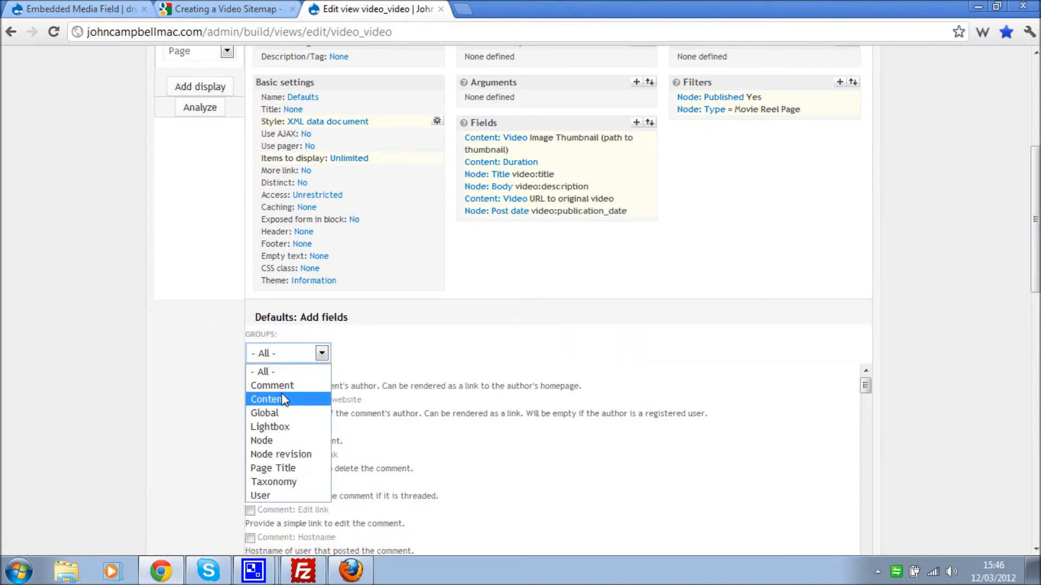
{"action": "left_click", "coordinate": [290, 413]}
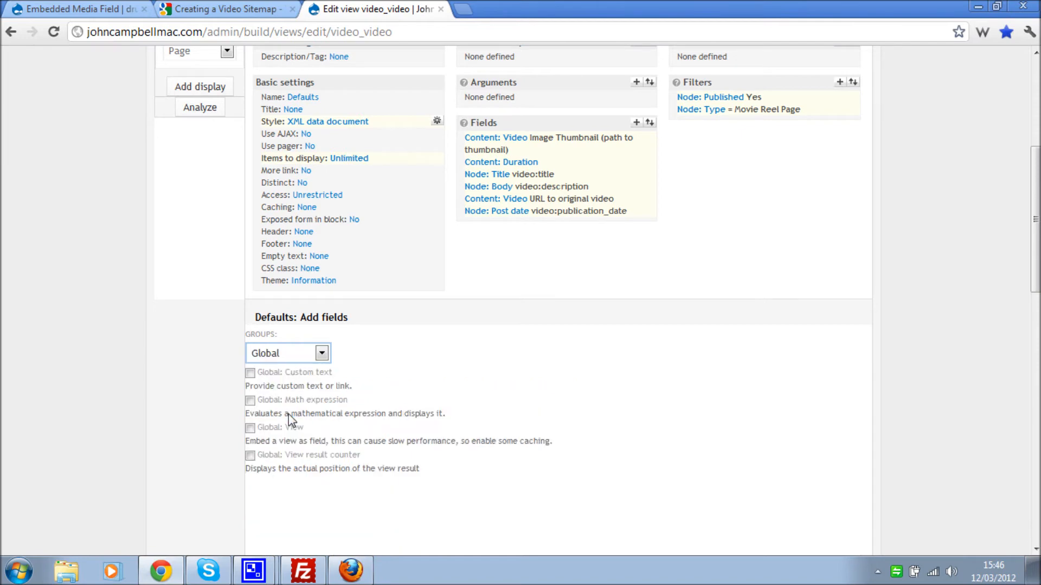
{"action": "left_click", "coordinate": [291, 373]}
{"action": "scroll", "coordinate": [206, 401], "scroll_direction": "down", "scroll_amount": 4}
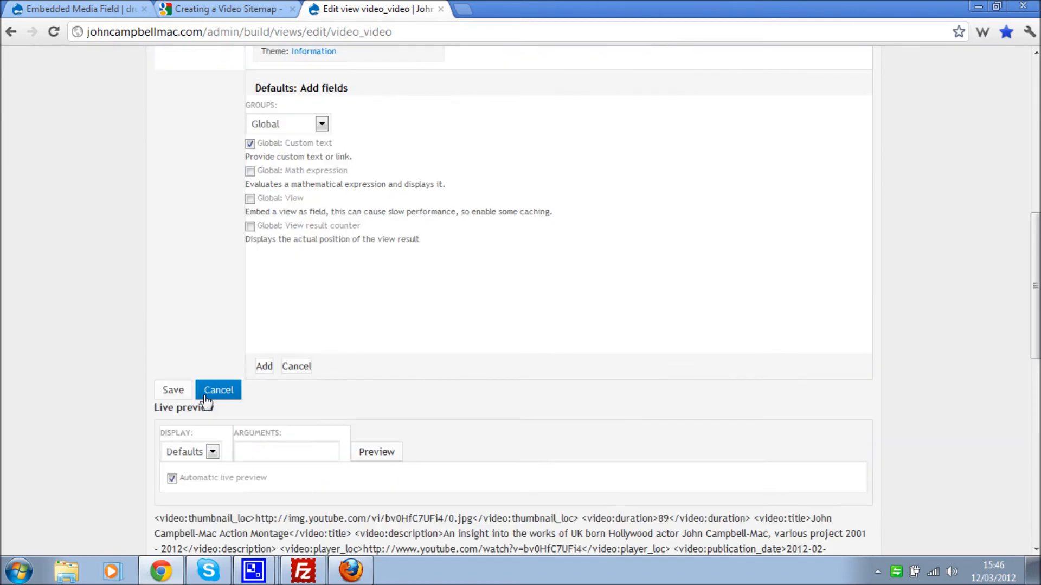
{"action": "left_click", "coordinate": [262, 368]}
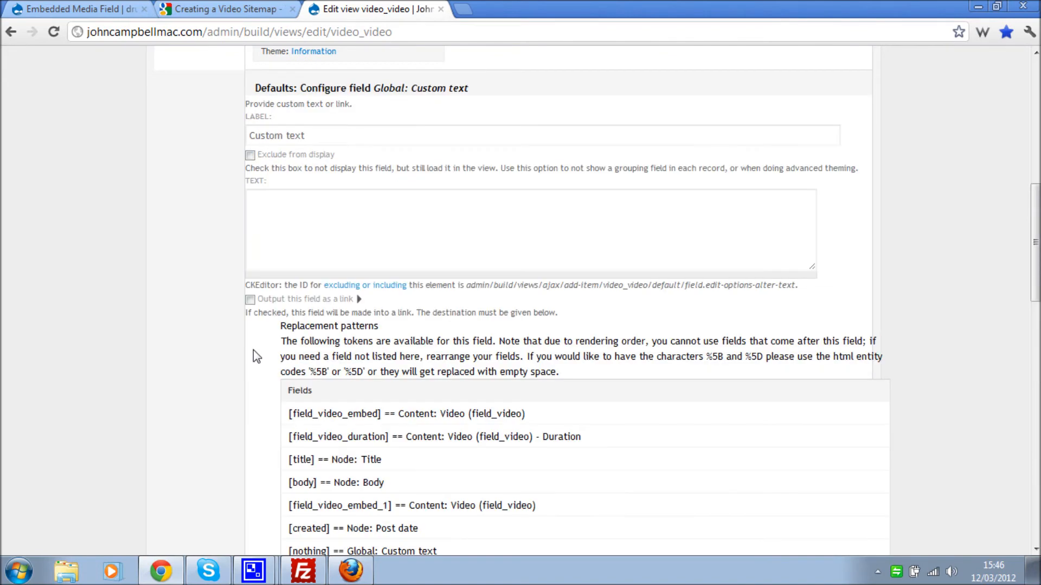
- Set the custom text to yes and its label to video:family_friendly
{"action": "left_click", "coordinate": [271, 257]}
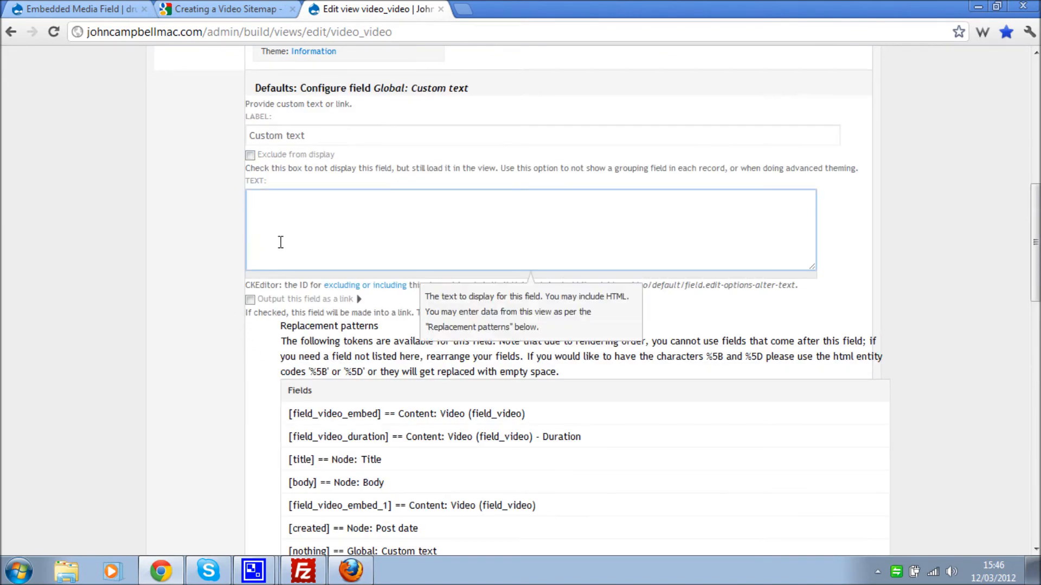
{"action": "type", "text": "yes"}
{"action": "triple_click", "coordinate": [341, 135]}
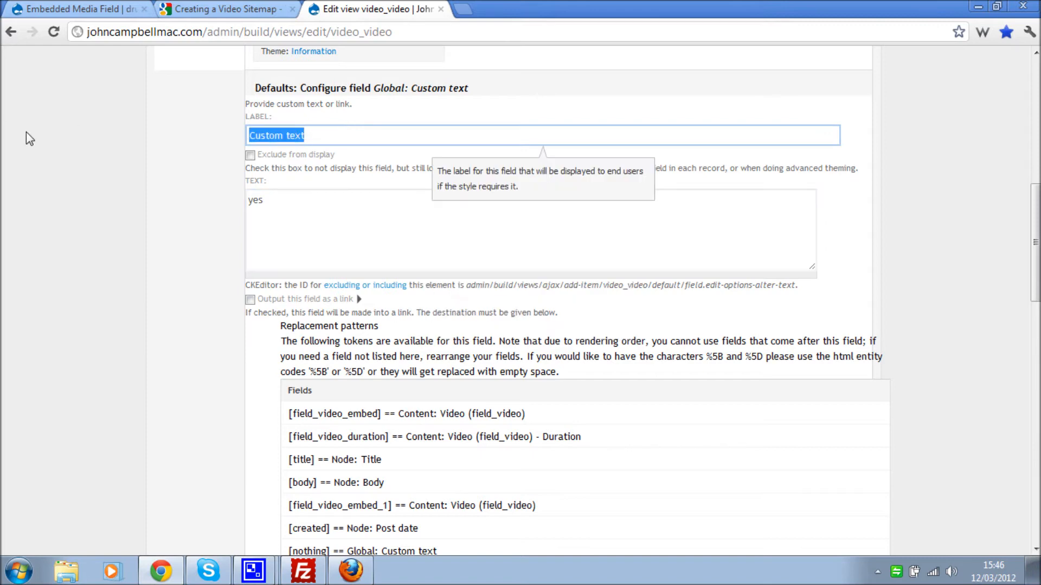
{"action": "key", "text": "ctrl+v"}
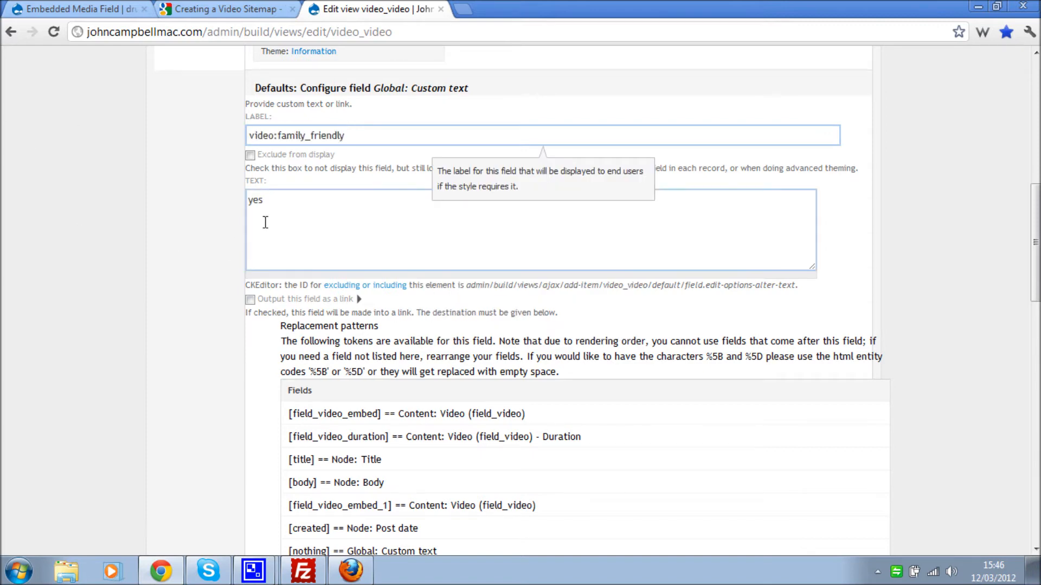
{"action": "left_click", "coordinate": [304, 205]}
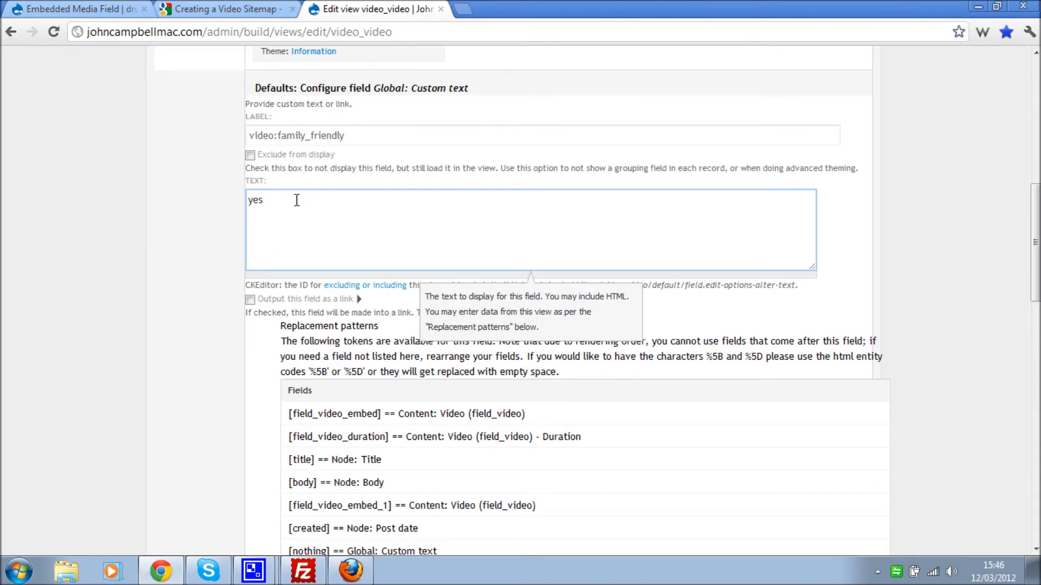
{"action": "left_click", "coordinate": [202, 240]}
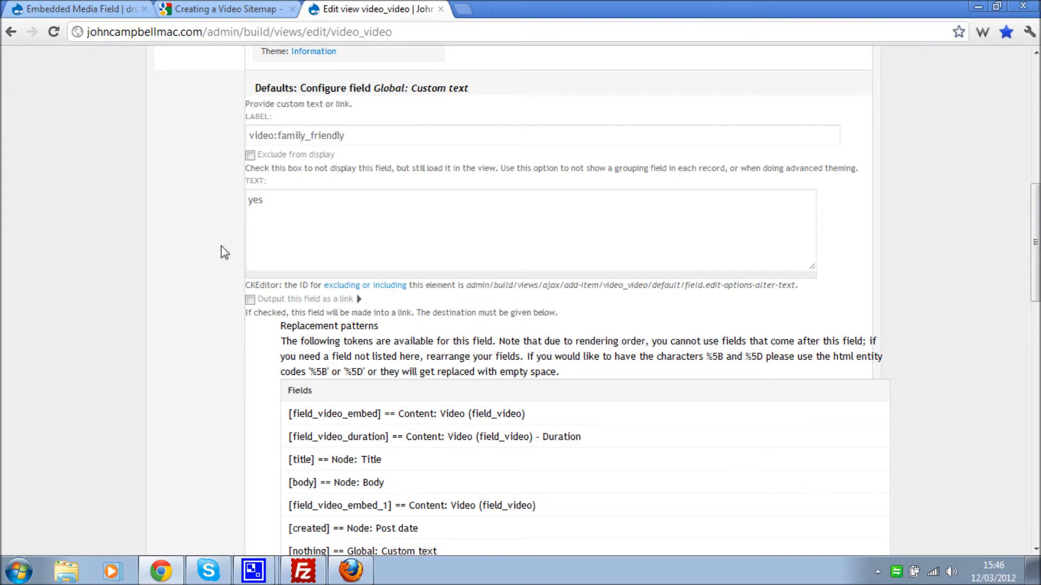
{"action": "scroll", "coordinate": [225, 253], "scroll_direction": "down", "scroll_amount": 3}
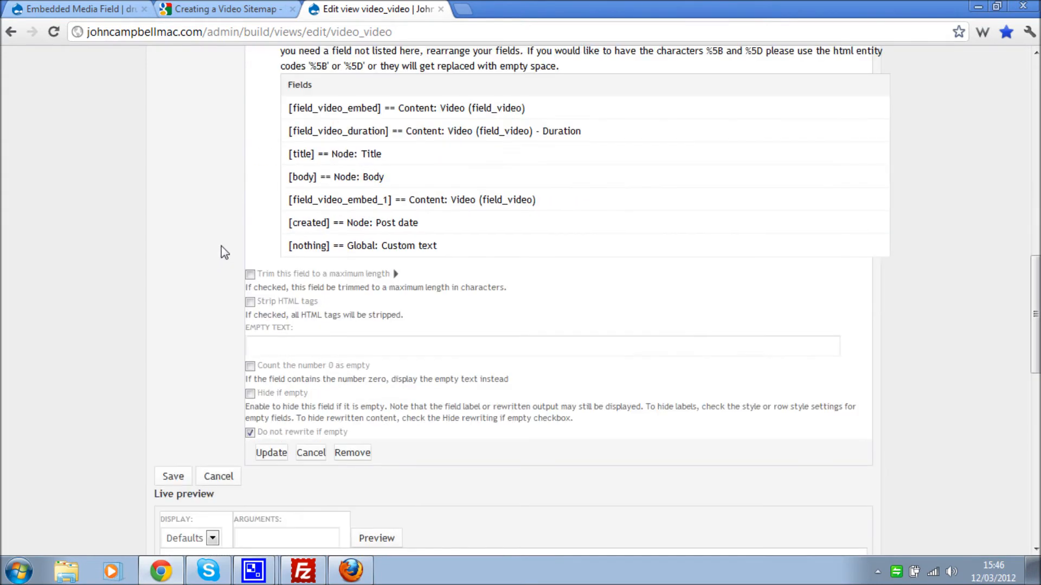
- Apply the family_friendly field, confirm its yes output, and locate gallery_loc in Google's example
{"action": "left_click", "coordinate": [271, 453]}
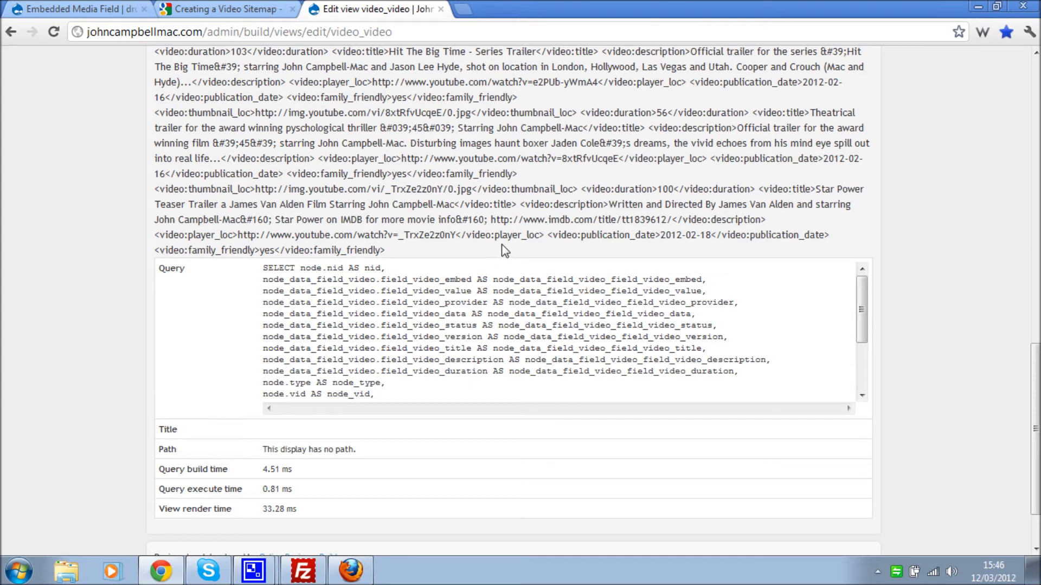
{"action": "left_click_drag", "start_coordinate": [399, 259], "coordinate": [155, 249]}
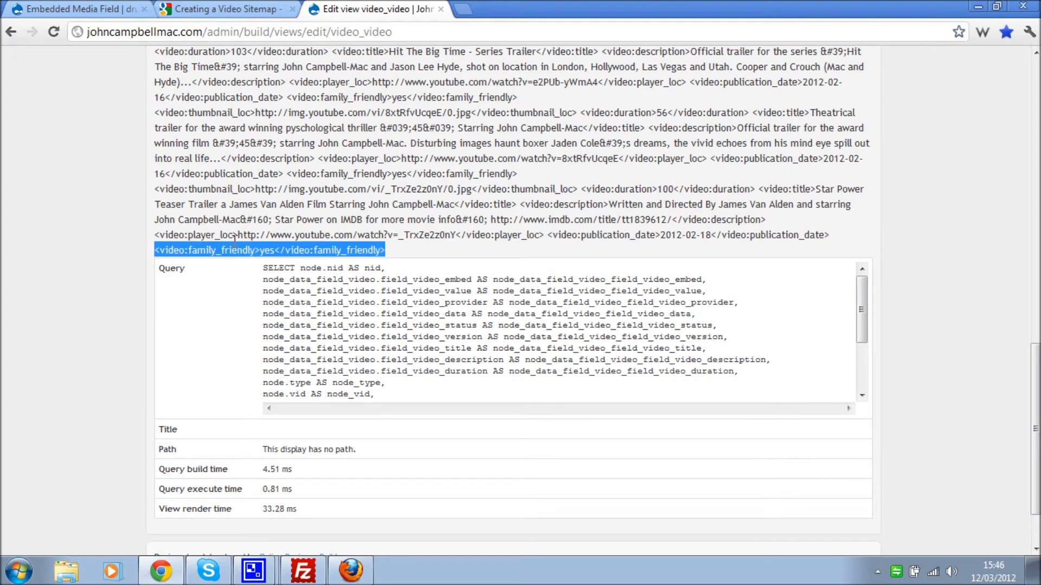
{"action": "left_click", "coordinate": [277, 9]}
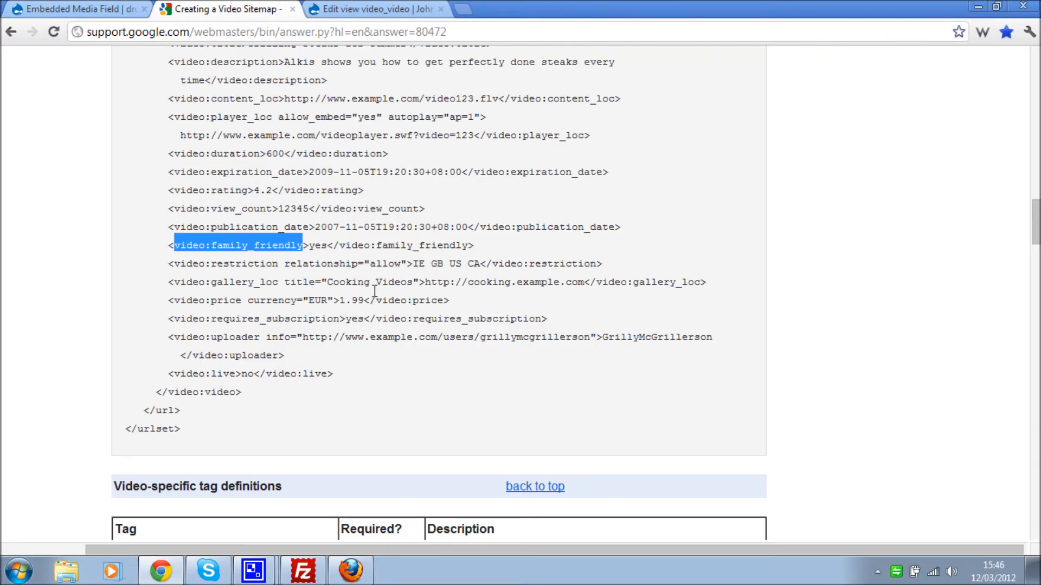
{"action": "mouse_move", "coordinate": [173, 282]}
{"action": "left_mouse_down"}
{"action": "mouse_move", "coordinate": [284, 291]}
{"action": "mouse_move", "coordinate": [177, 285]}
{"action": "left_mouse_up"}
{"action": "left_click", "coordinate": [309, 283]}
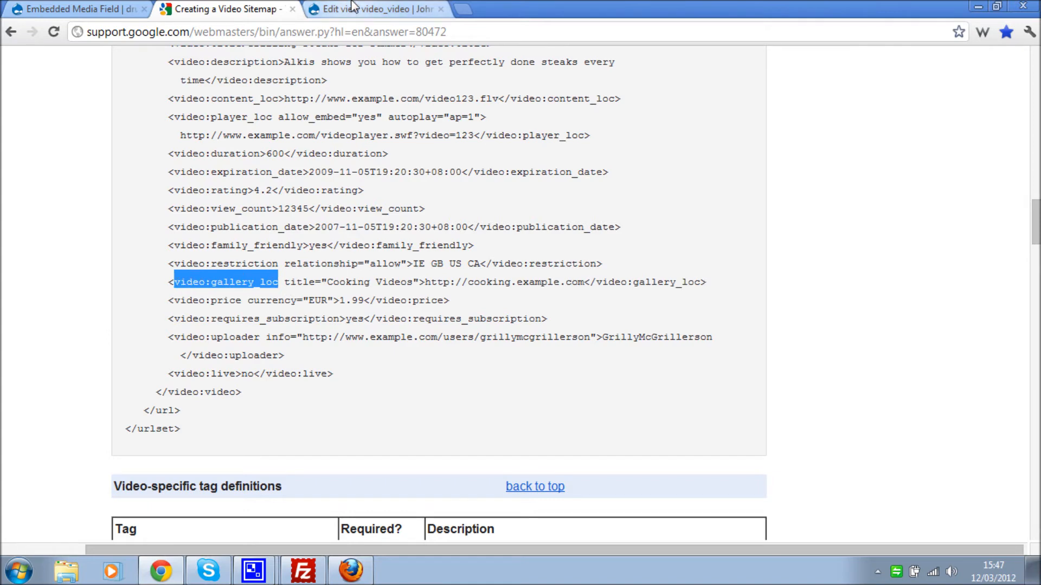
- Add a second Global: Custom text field labelled video:gallery_loc
{"action": "left_click", "coordinate": [367, 9]}
{"action": "scroll", "coordinate": [482, 260], "scroll_direction": "up", "scroll_amount": 12}
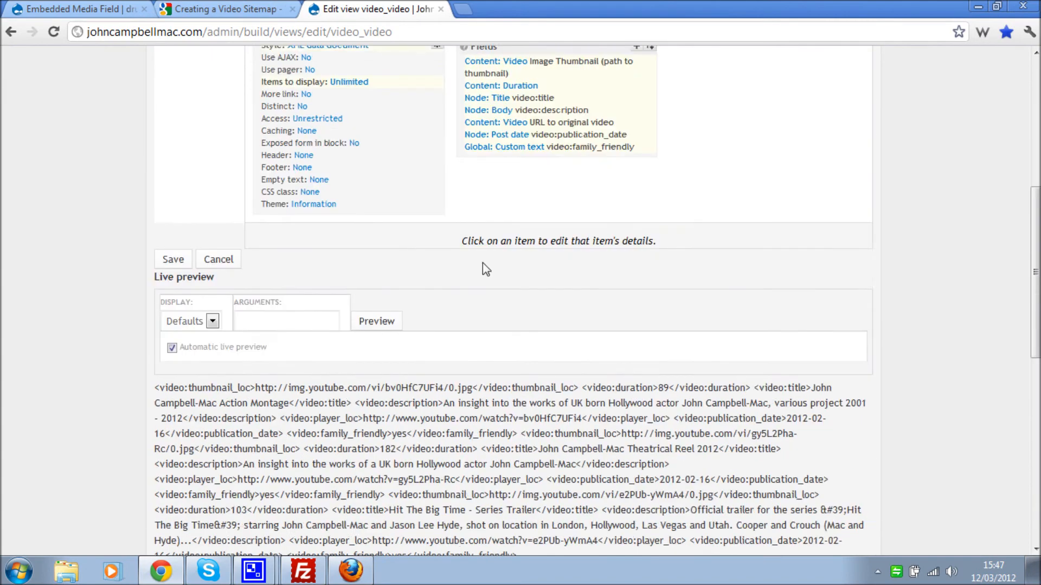
{"action": "left_click", "coordinate": [636, 122]}
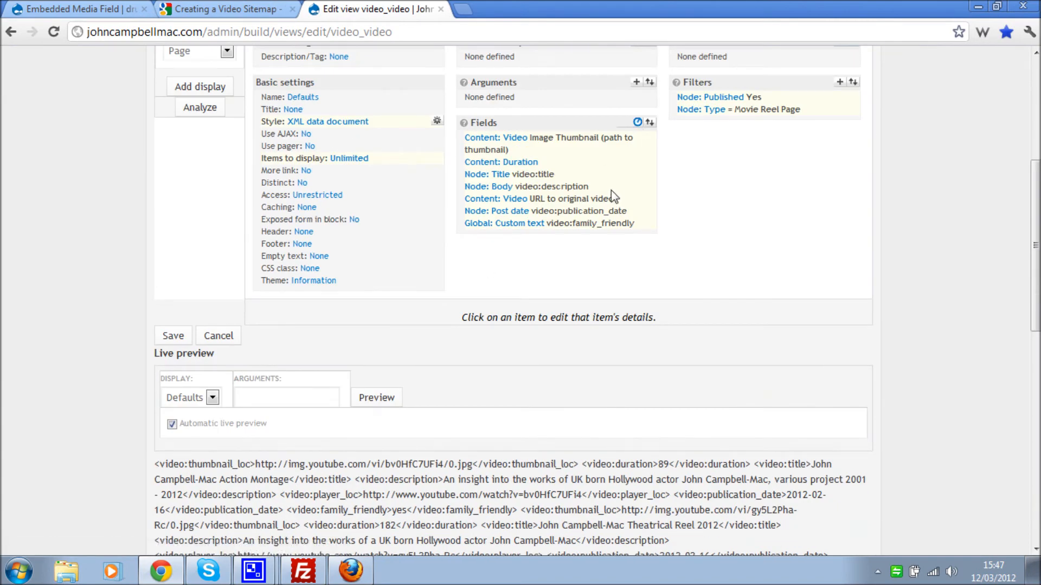
{"action": "scroll", "coordinate": [407, 383], "scroll_direction": "down", "scroll_amount": 3}
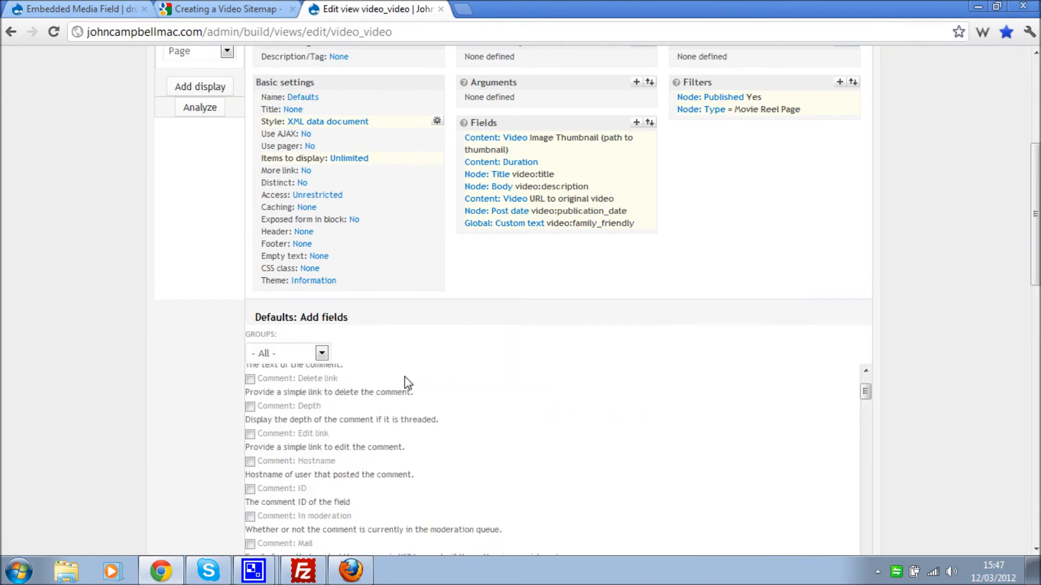
{"action": "left_click", "coordinate": [275, 355]}
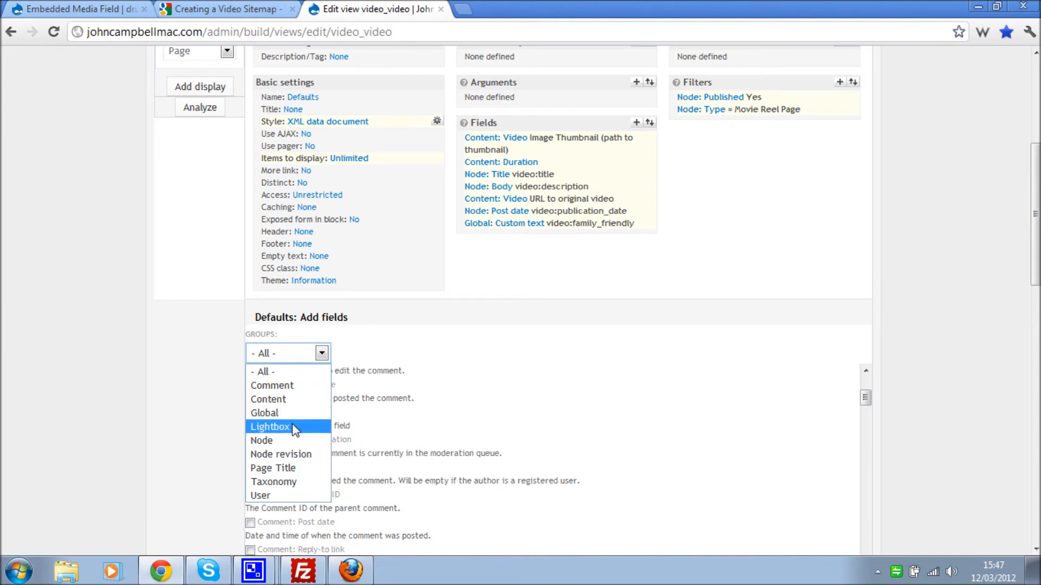
{"action": "left_click", "coordinate": [294, 416]}
{"action": "left_click", "coordinate": [288, 376]}
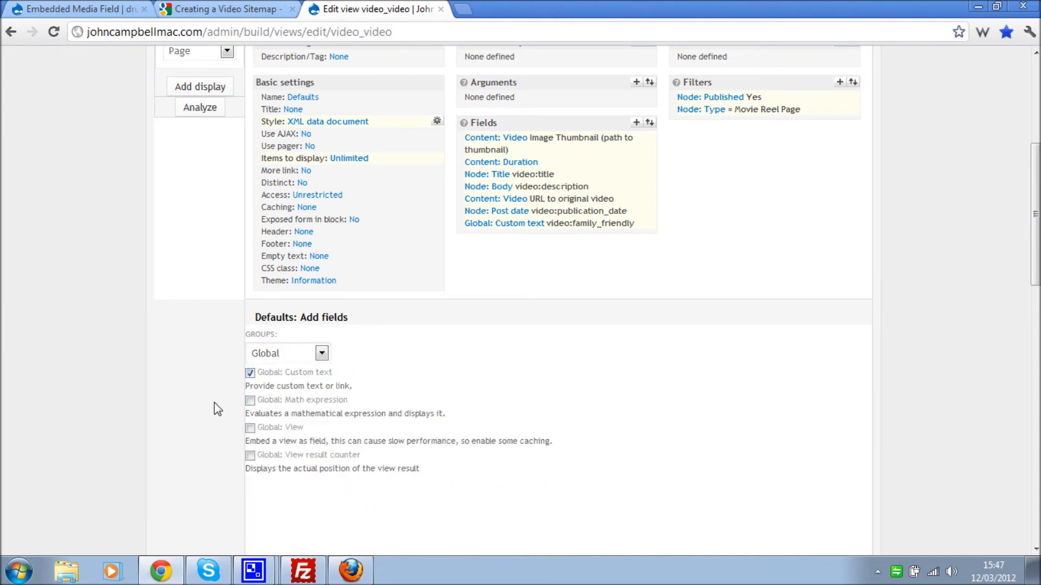
{"action": "scroll", "coordinate": [222, 401], "scroll_direction": "down", "scroll_amount": 3}
{"action": "left_click", "coordinate": [264, 444]}
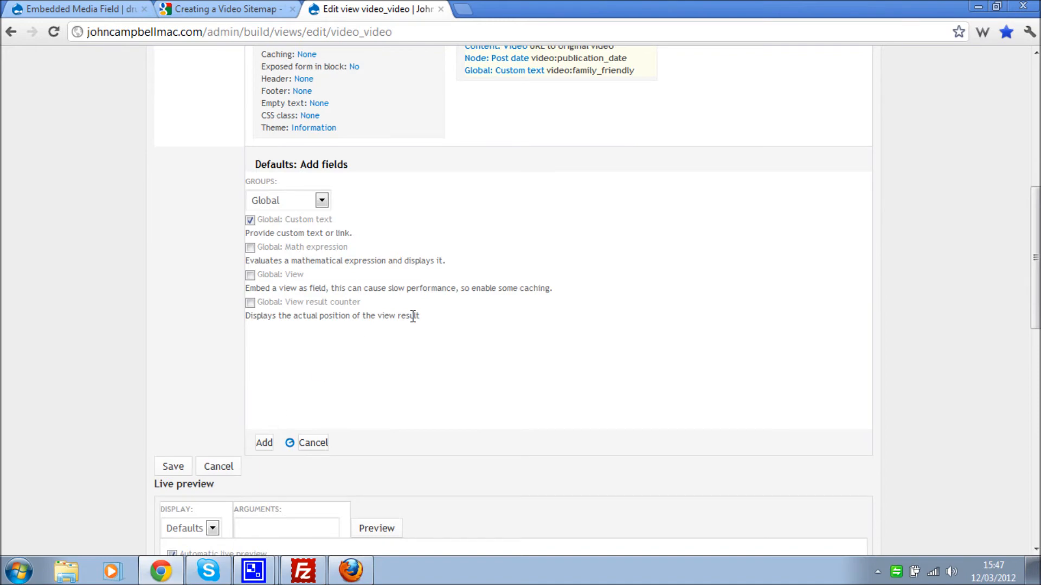
{"action": "left_click", "coordinate": [333, 214]}
{"action": "left_click_drag", "start_coordinate": [333, 214], "coordinate": [1, 209]}
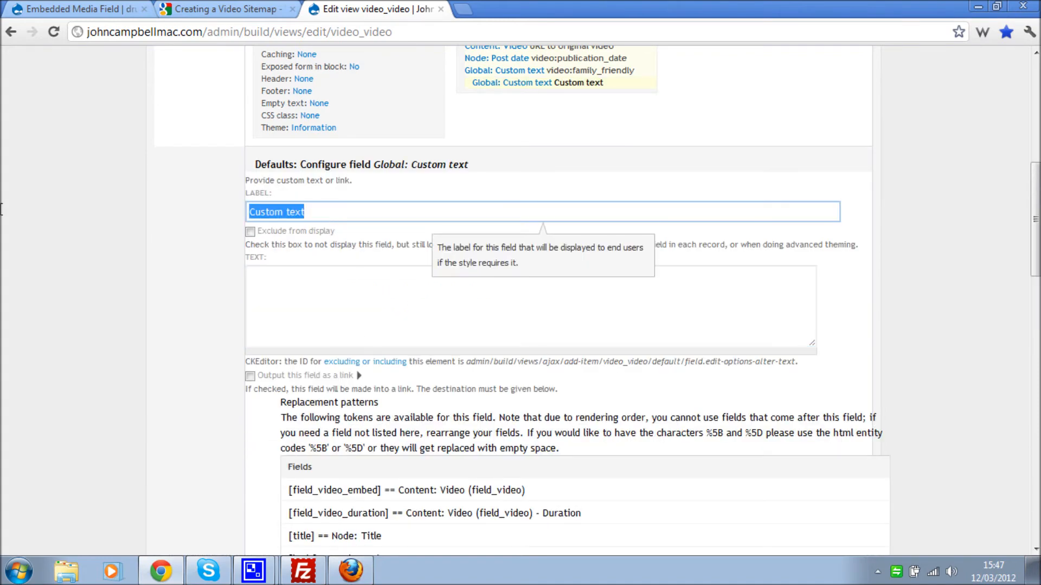
{"action": "type", "text": "video:gallery_loc"}
- Copy the site's REELZ page link and paste it as the field's text
{"action": "left_click", "coordinate": [282, 308]}
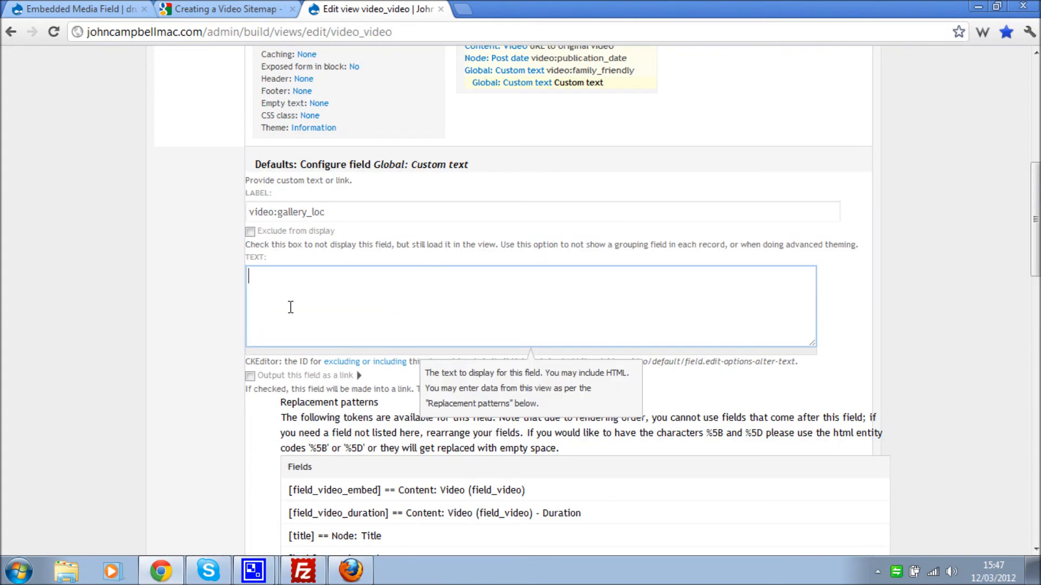
{"action": "scroll", "coordinate": [375, 282], "scroll_direction": "up", "scroll_amount": 7}
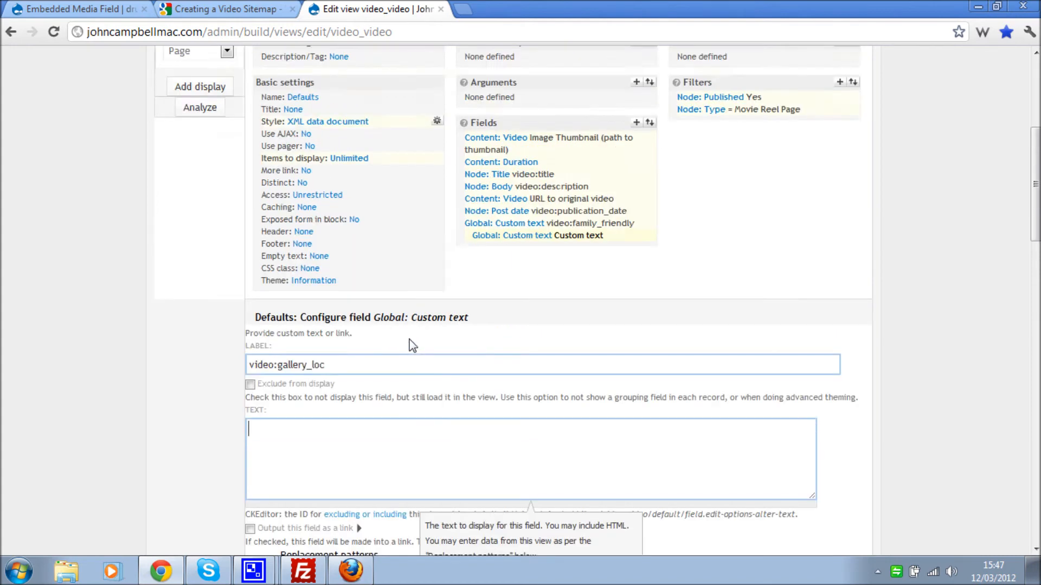
{"action": "scroll", "coordinate": [432, 351], "scroll_direction": "up", "scroll_amount": 2}
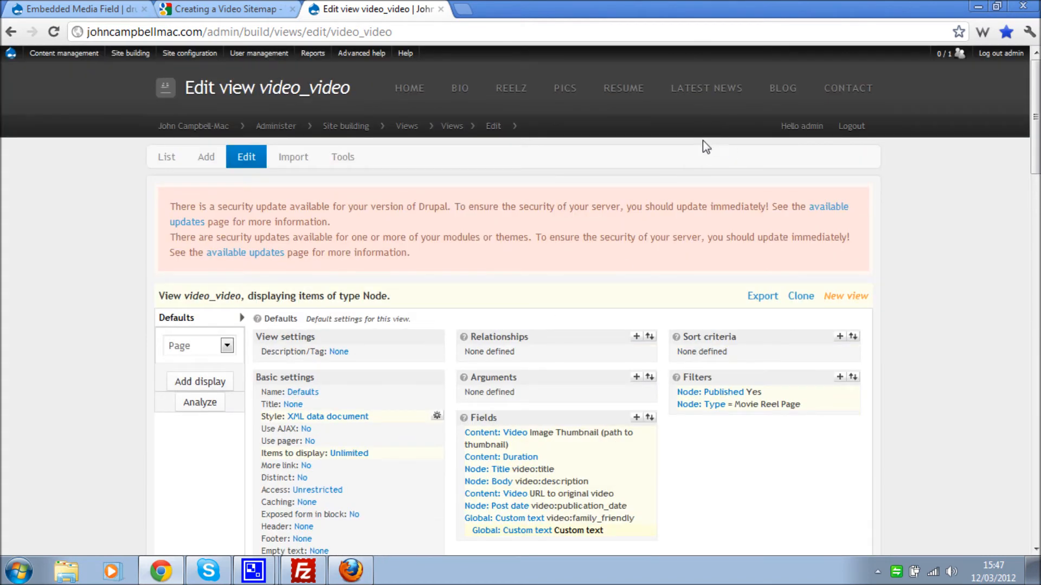
{"action": "right_click", "coordinate": [512, 87]}
{"action": "left_click", "coordinate": [593, 163]}
{"action": "scroll", "coordinate": [395, 367], "scroll_direction": "down", "scroll_amount": 7}
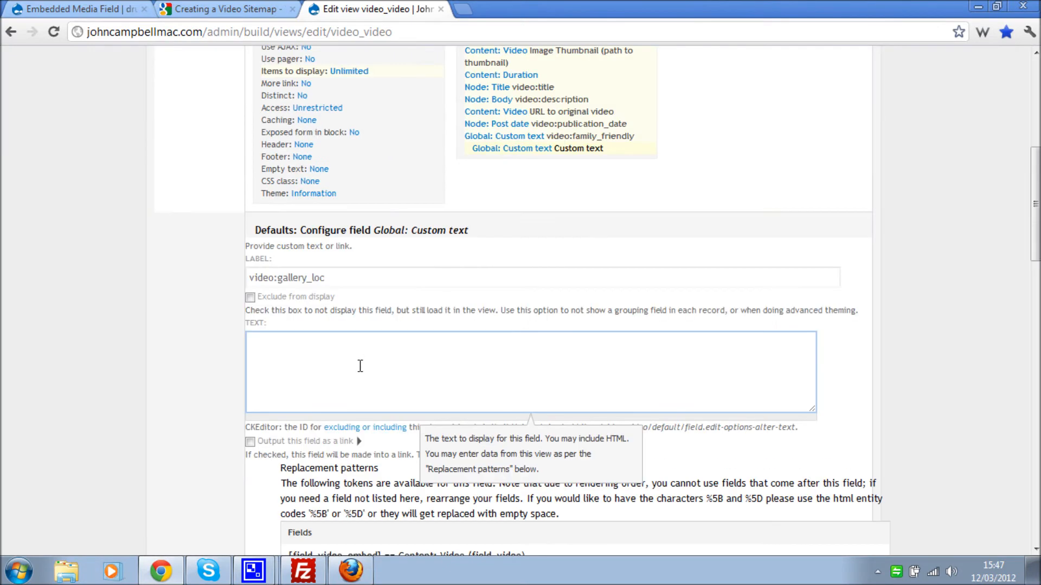
{"action": "right_click", "coordinate": [351, 367]}
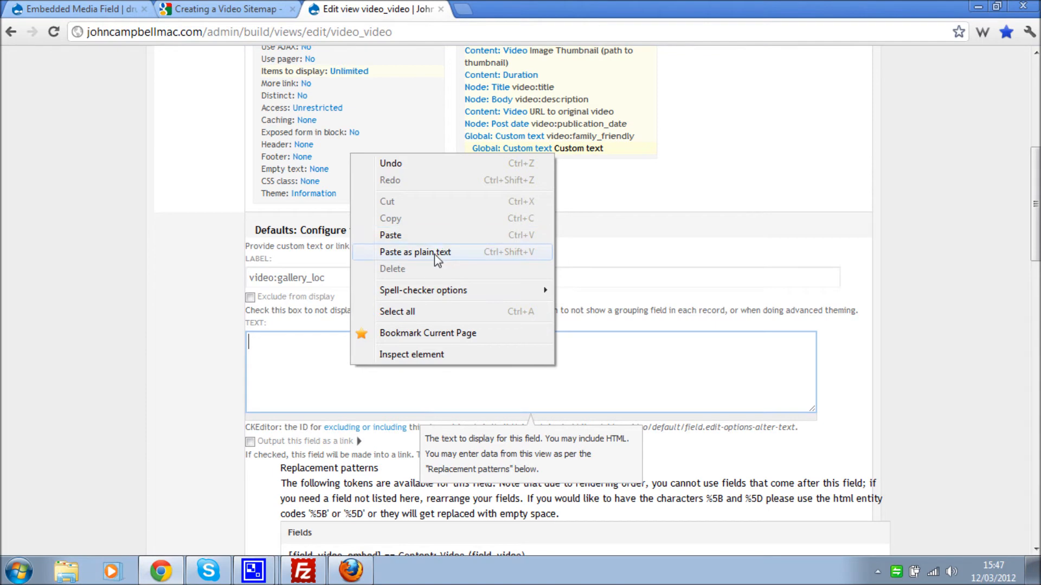
{"action": "left_click", "coordinate": [434, 253]}
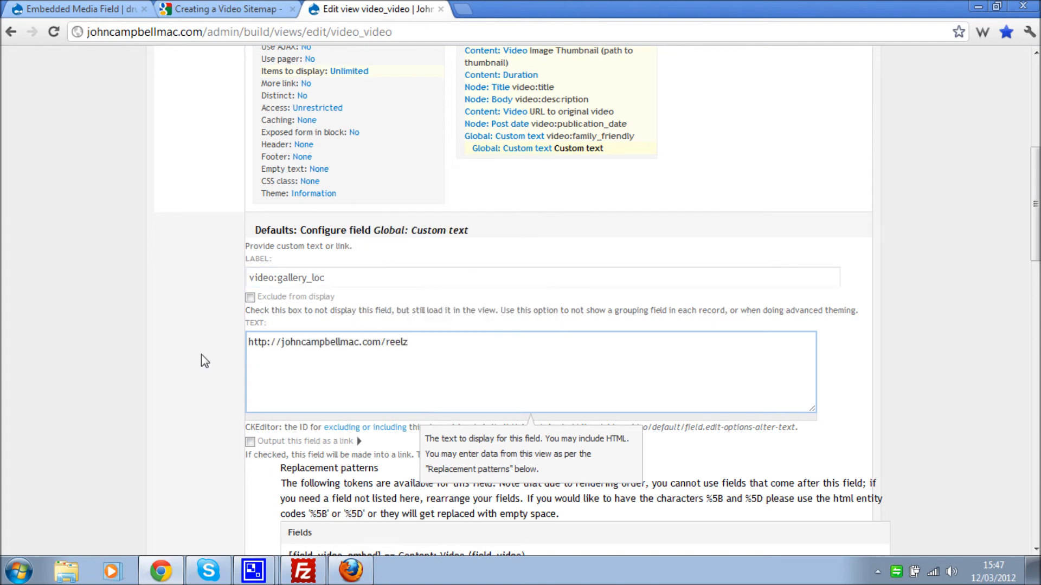
{"action": "scroll", "coordinate": [214, 347], "scroll_direction": "down", "scroll_amount": 3}
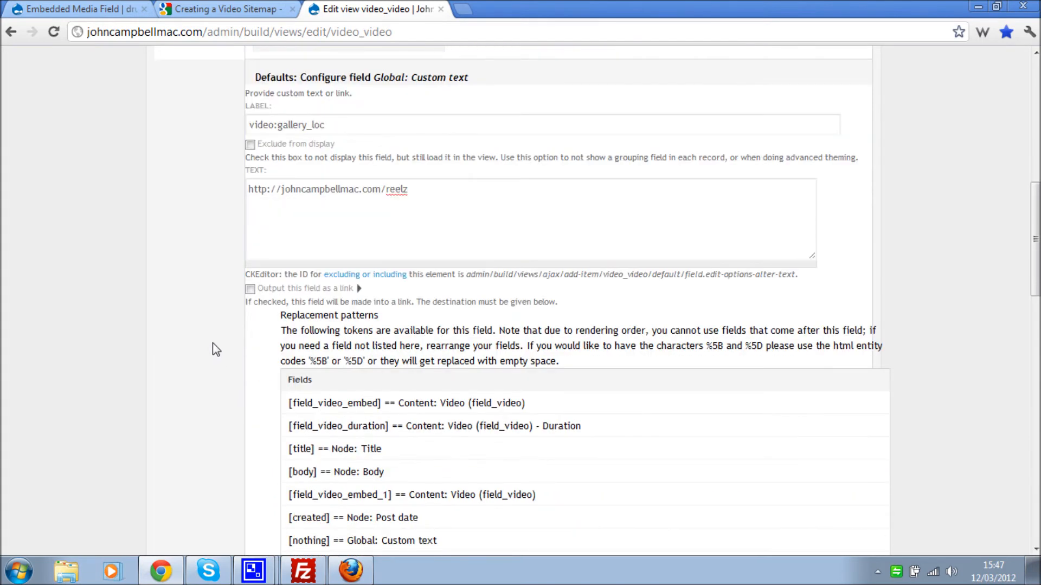
{"action": "scroll", "coordinate": [212, 343], "scroll_direction": "down", "scroll_amount": 7}
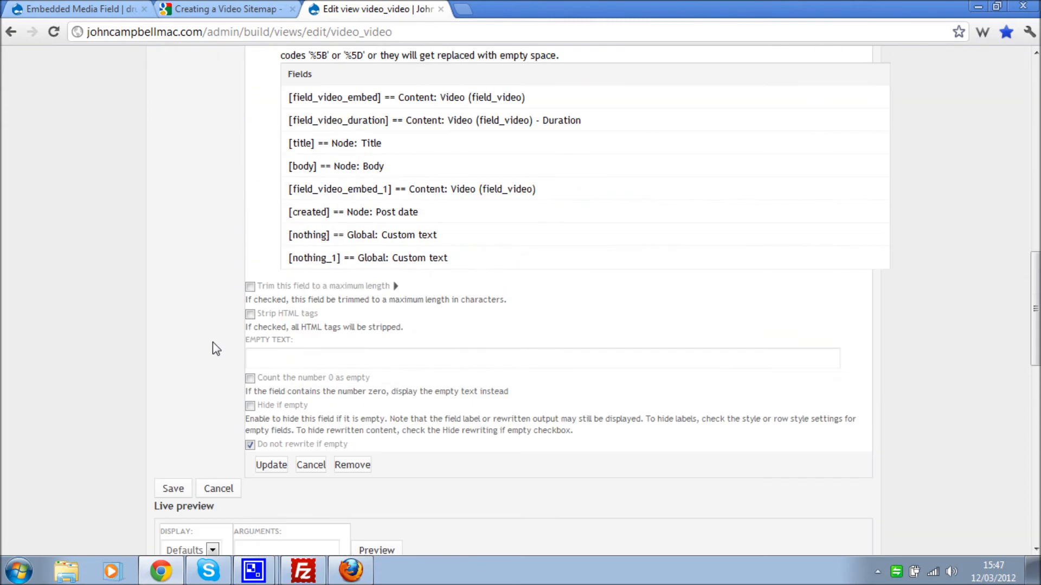
- Apply the gallery_loc field and compare its preview output with Google's sitemap example
{"action": "left_click", "coordinate": [271, 388]}
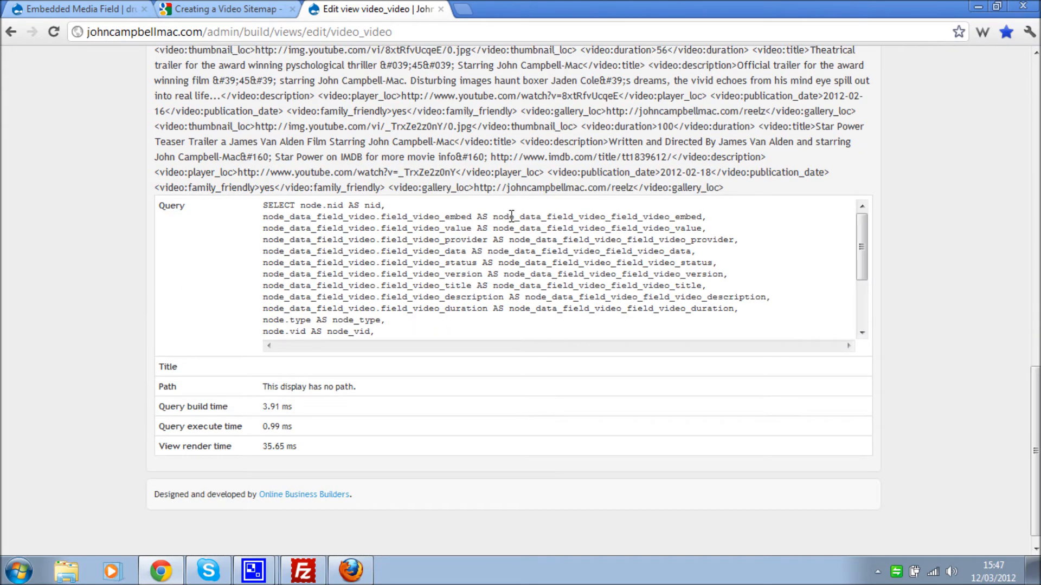
{"action": "left_click_drag", "start_coordinate": [386, 188], "coordinate": [733, 187]}
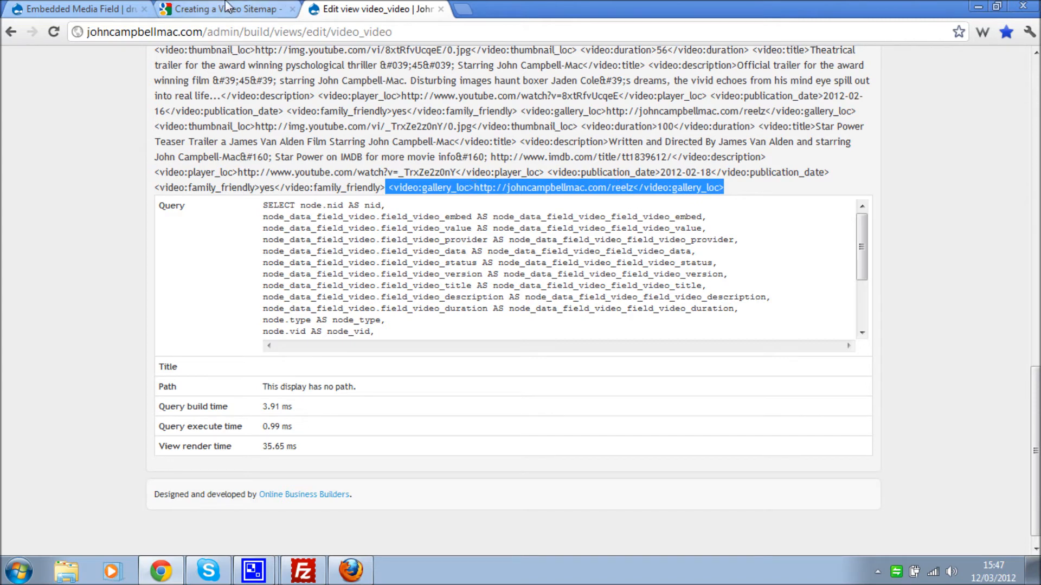
{"action": "left_click", "coordinate": [225, 9]}
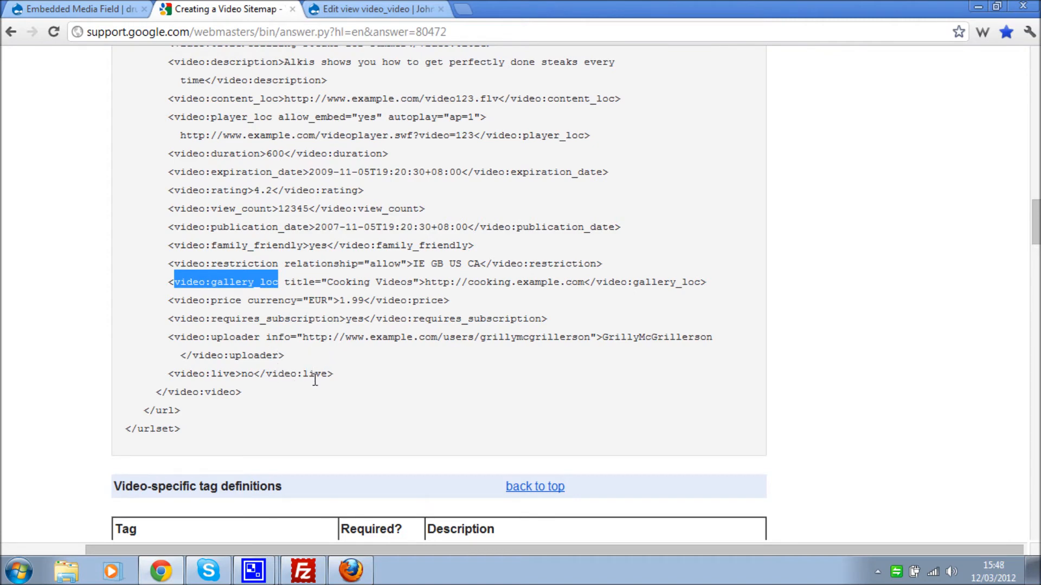
{"action": "left_click", "coordinate": [379, 9]}
{"action": "left_click", "coordinate": [344, 127]}
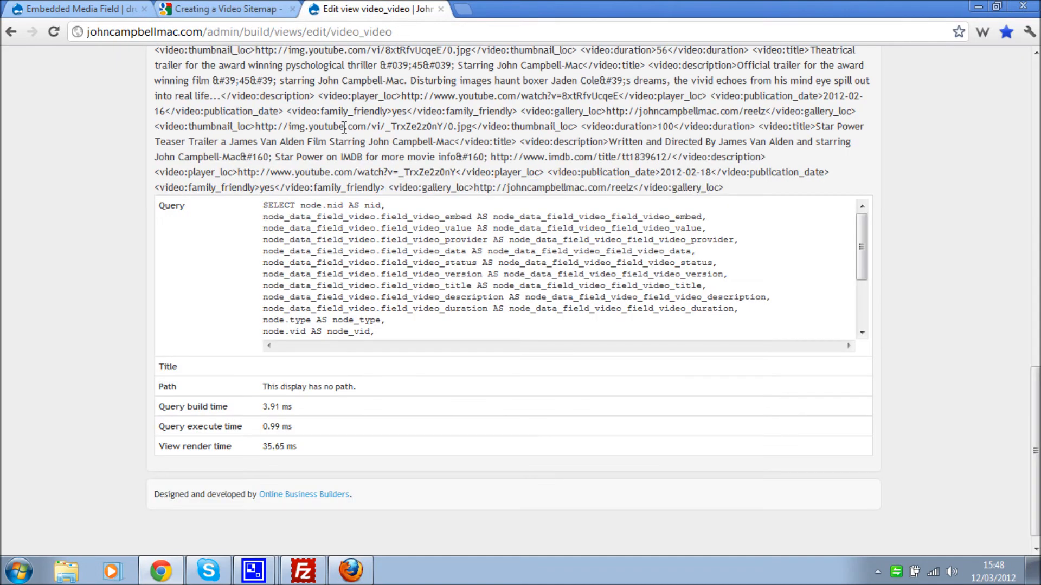
{"action": "scroll", "coordinate": [379, 321], "scroll_direction": "up", "scroll_amount": 15}
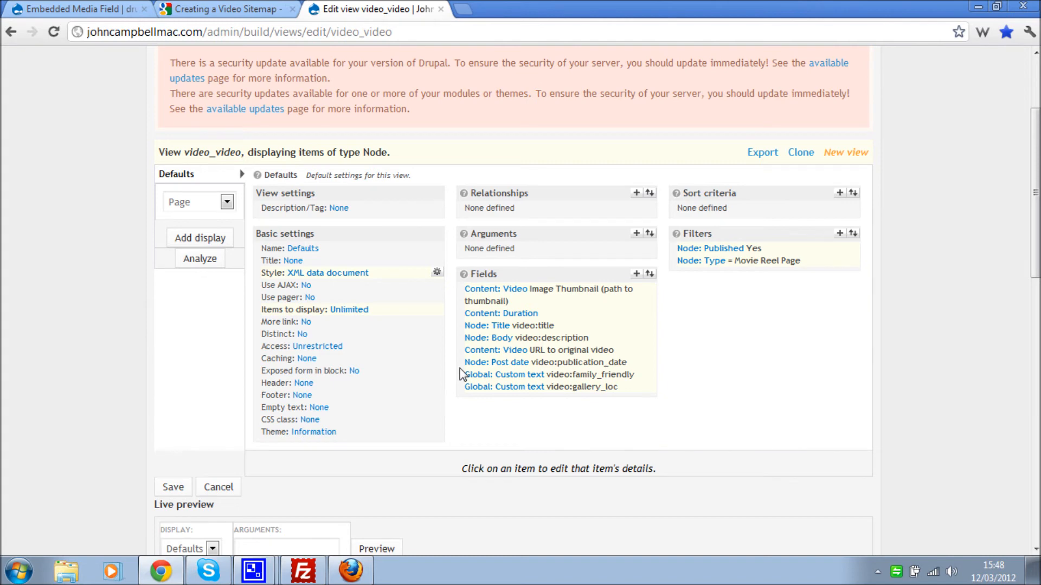
- Add a Plain display to the video_video view and save it with its eight fields
{"action": "left_click", "coordinate": [226, 203]}
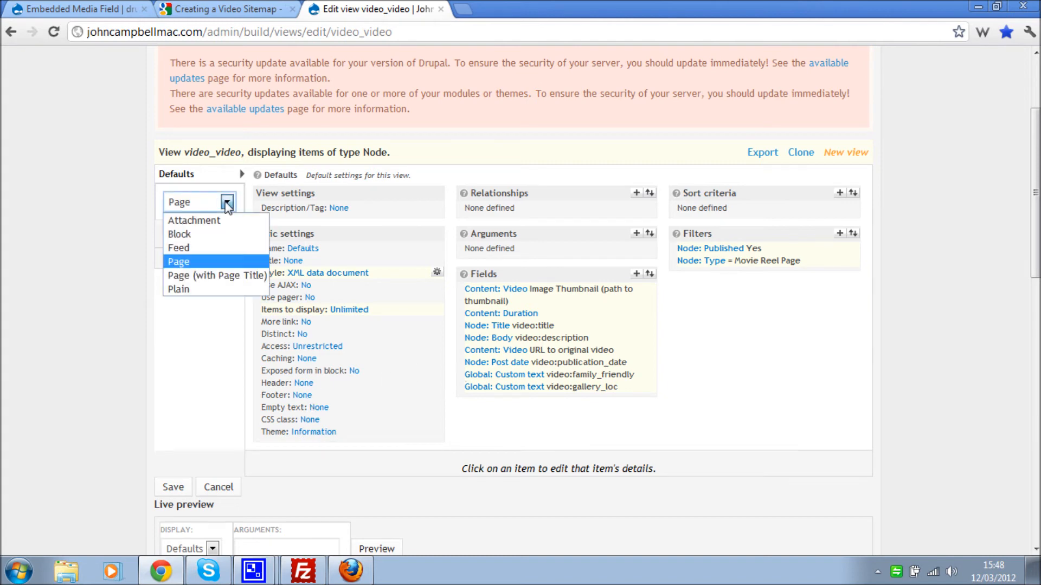
{"action": "left_click", "coordinate": [201, 290]}
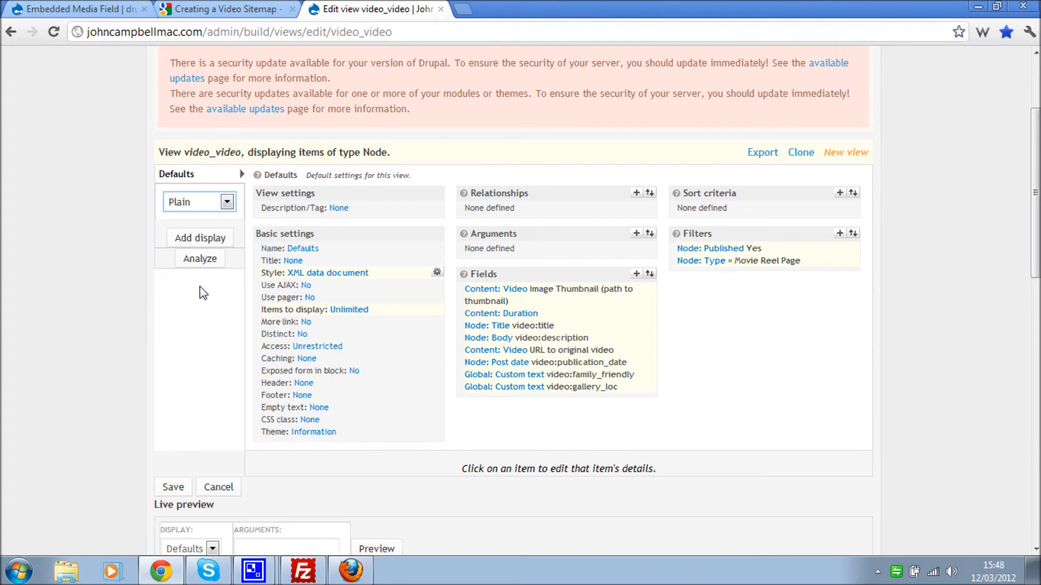
{"action": "left_click", "coordinate": [217, 239]}
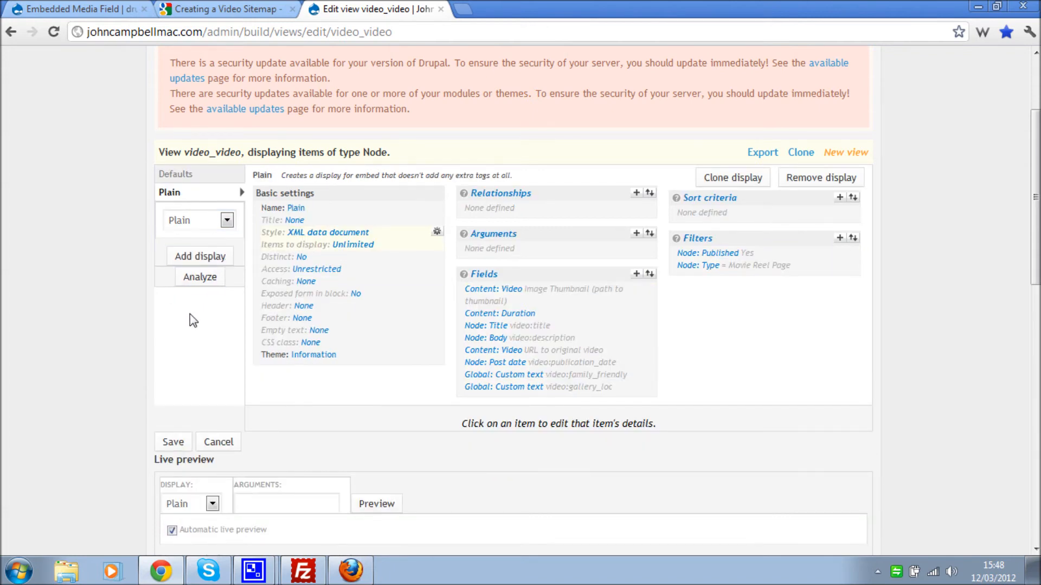
{"action": "scroll", "coordinate": [179, 347], "scroll_direction": "down", "scroll_amount": 3}
{"action": "left_click", "coordinate": [168, 367]}
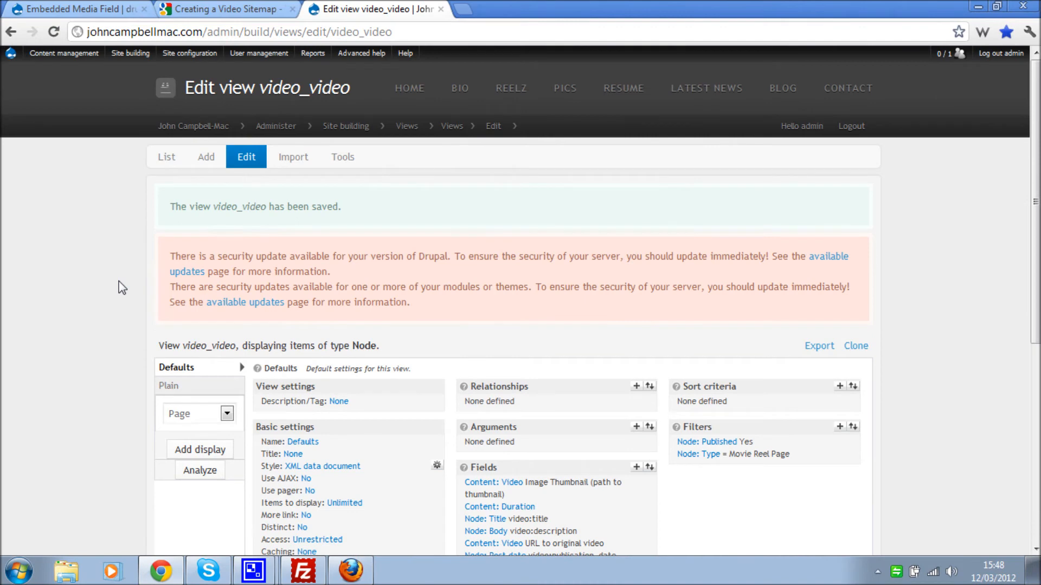
{"action": "scroll", "coordinate": [122, 287], "scroll_direction": "down", "scroll_amount": 5}
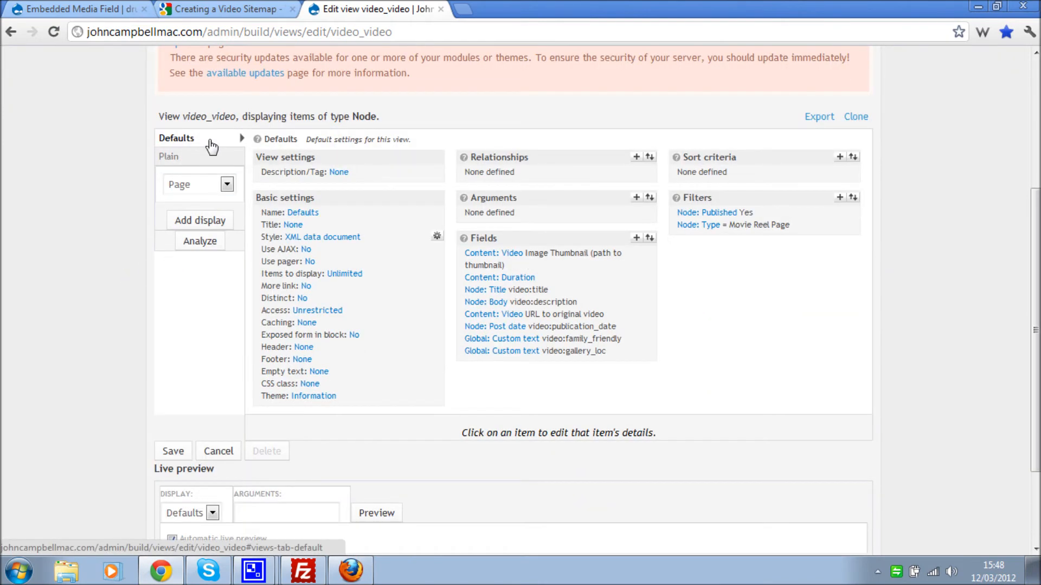
- Add Node: Nid from the Node group as a view argument, opening its settings form
{"action": "left_click", "coordinate": [637, 200]}
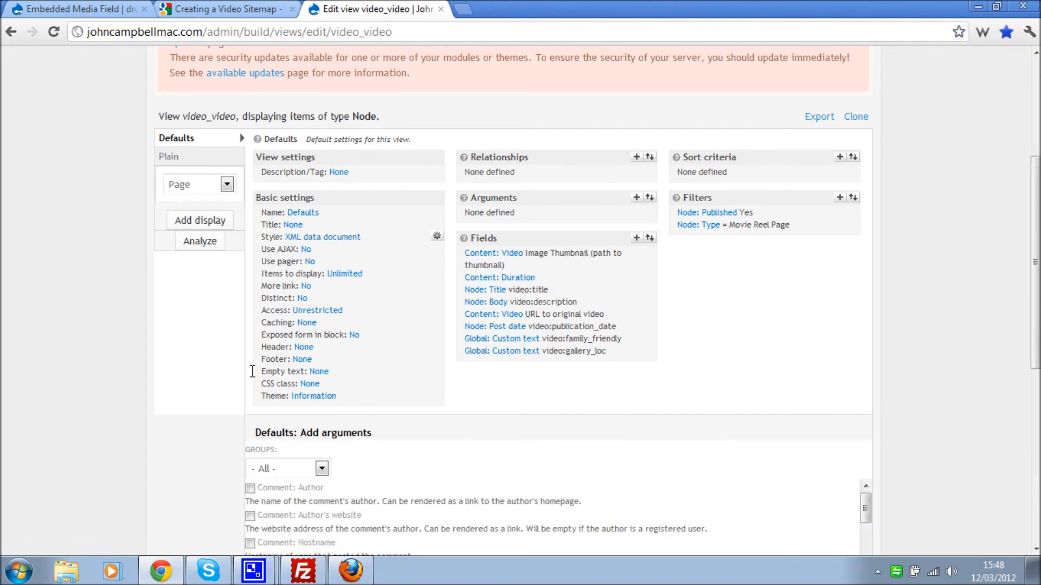
{"action": "scroll", "coordinate": [178, 349], "scroll_direction": "down", "scroll_amount": 5}
{"action": "left_click", "coordinate": [268, 240]}
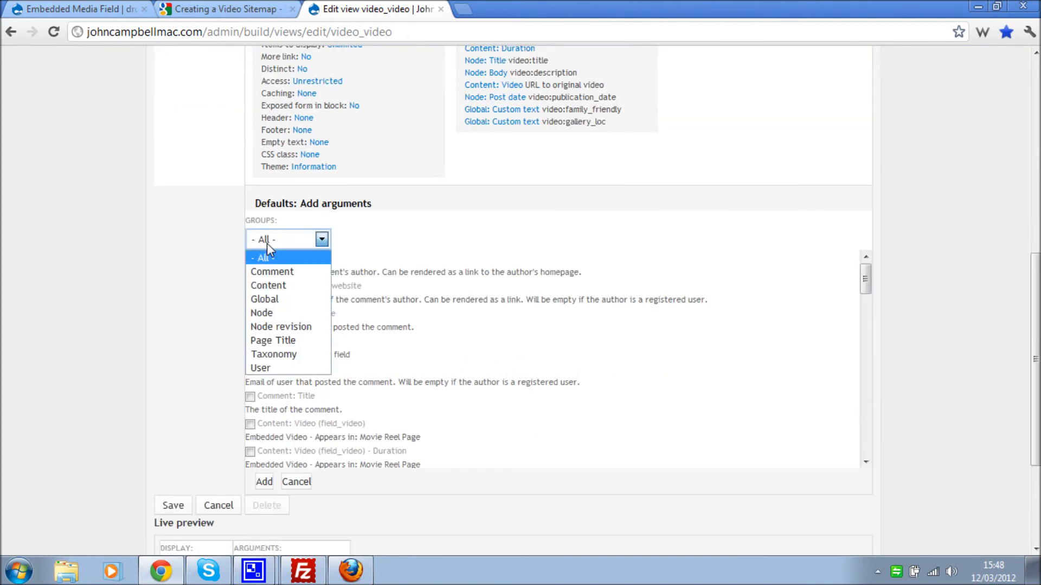
{"action": "left_click", "coordinate": [287, 314]}
{"action": "scroll", "coordinate": [355, 383], "scroll_direction": "down", "scroll_amount": 5}
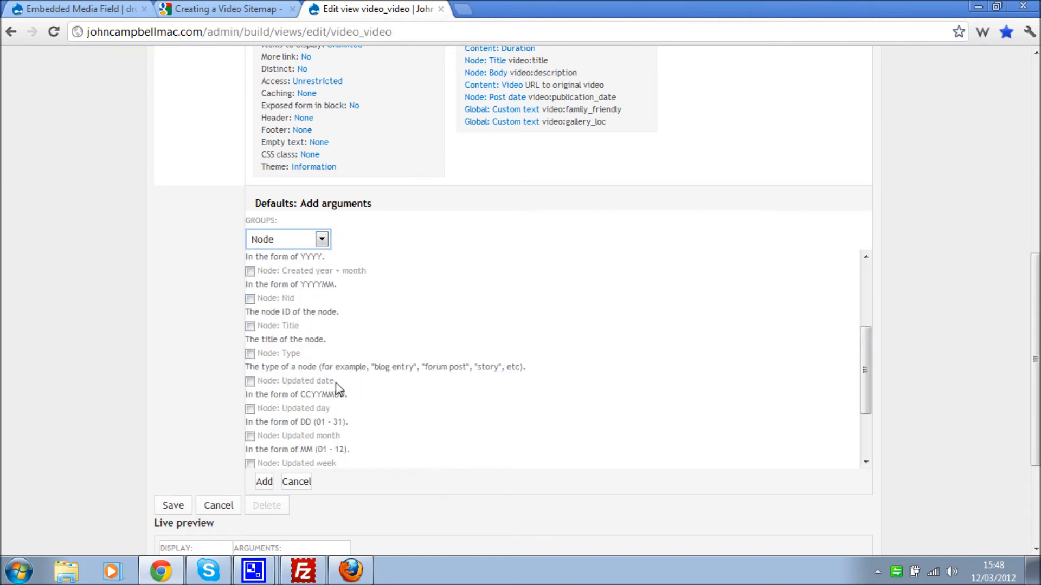
{"action": "left_click", "coordinate": [250, 298]}
{"action": "left_click", "coordinate": [264, 480]}
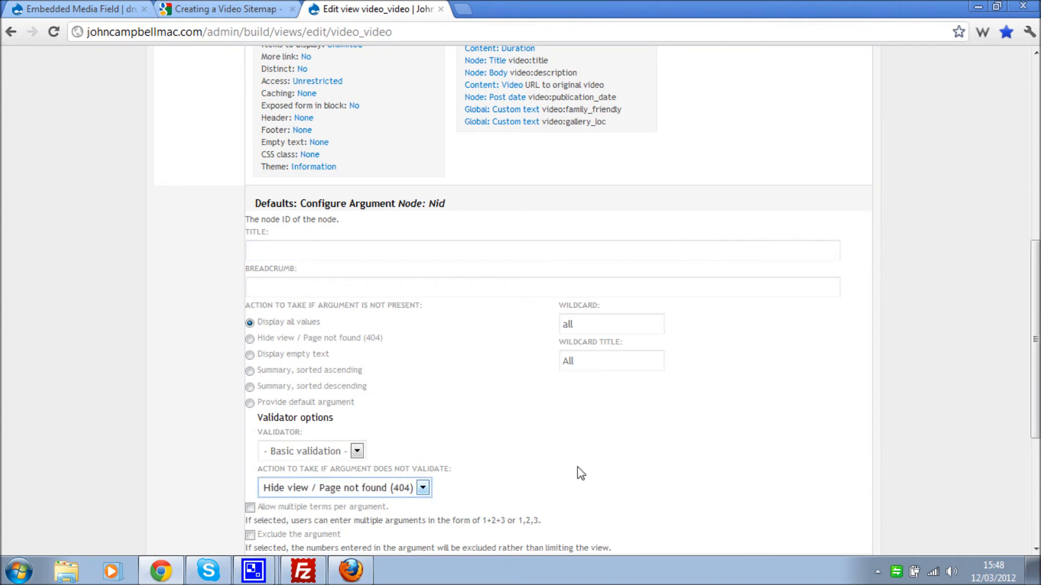
{"action": "scroll", "coordinate": [576, 469], "scroll_direction": "down", "scroll_amount": 3}
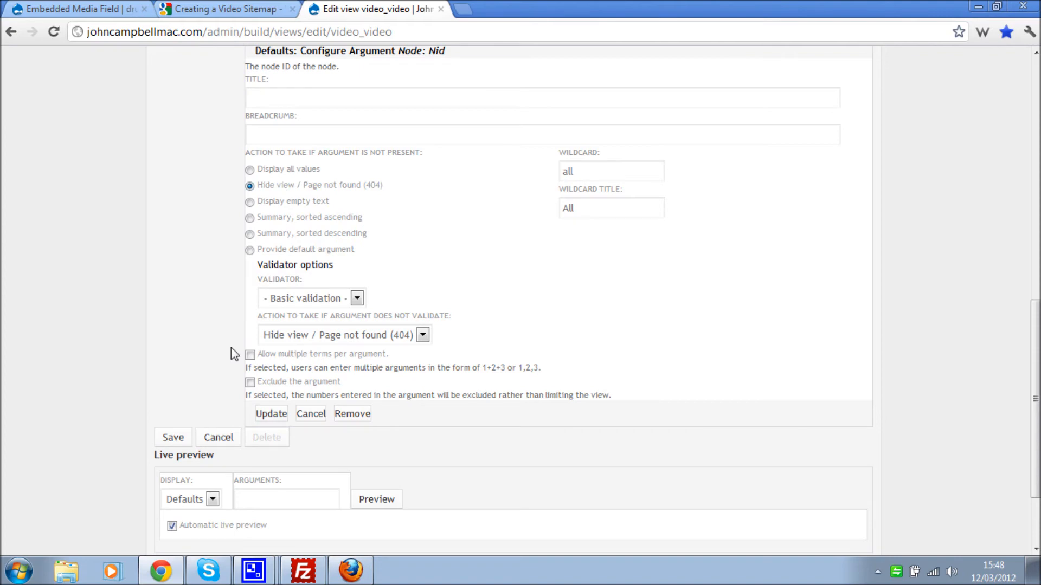
- Apply the Node: Nid argument, set to return page not found when absent
{"action": "left_click", "coordinate": [271, 413]}
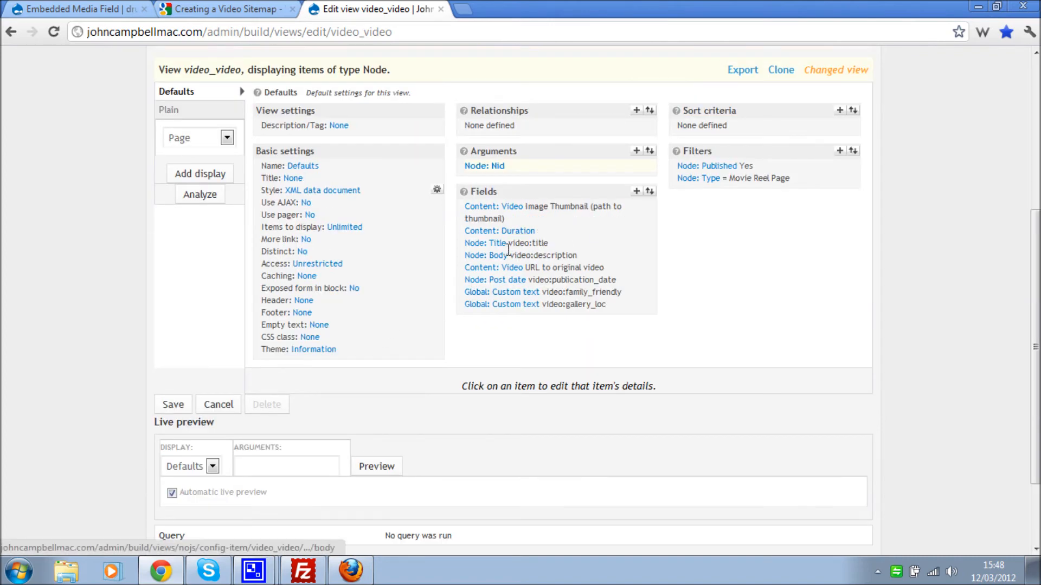
- Reorder the fields so Duration follows 'URL to original video', then save video_video
{"action": "left_click", "coordinate": [649, 192]}
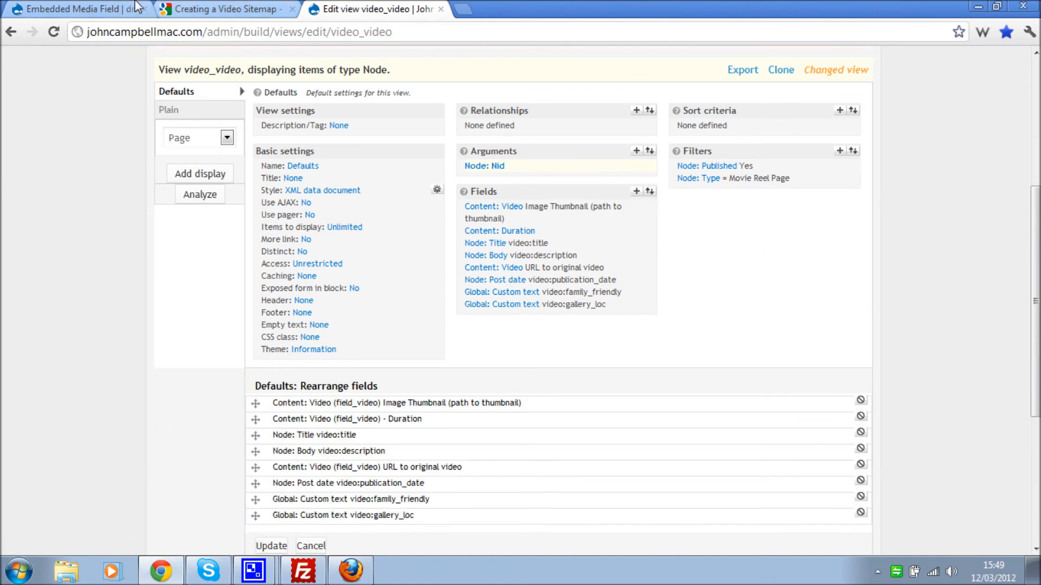
{"action": "left_click", "coordinate": [234, 10]}
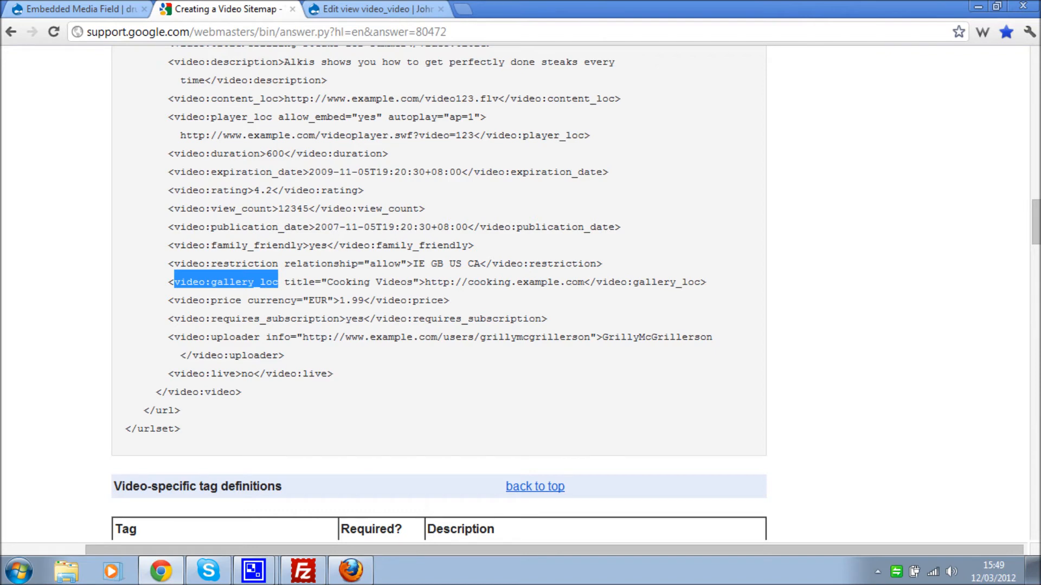
{"action": "left_click", "coordinate": [368, 9]}
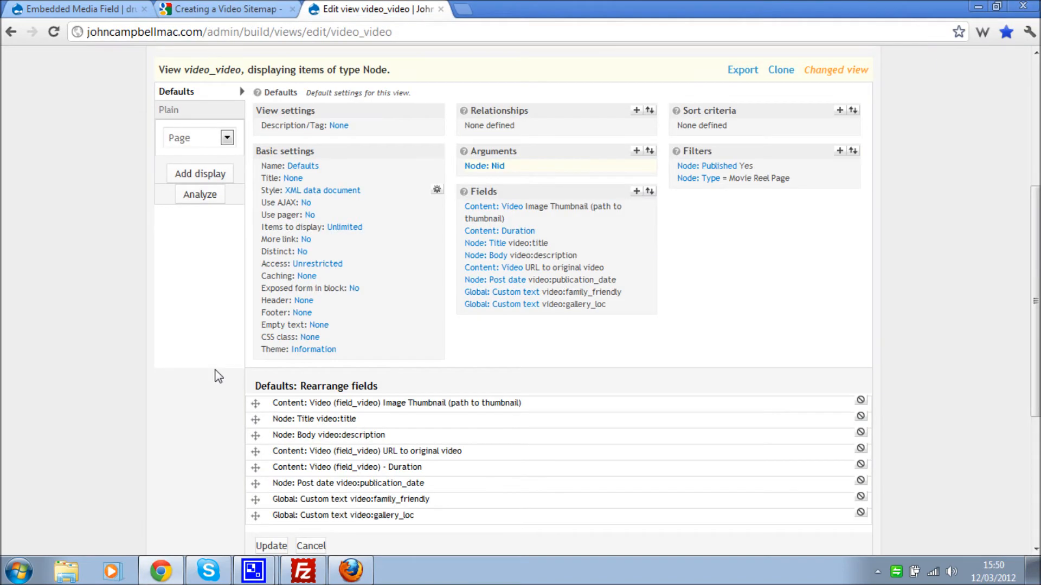
{"action": "scroll", "coordinate": [244, 412], "scroll_direction": "down", "scroll_amount": 3}
{"action": "left_click", "coordinate": [271, 470]}
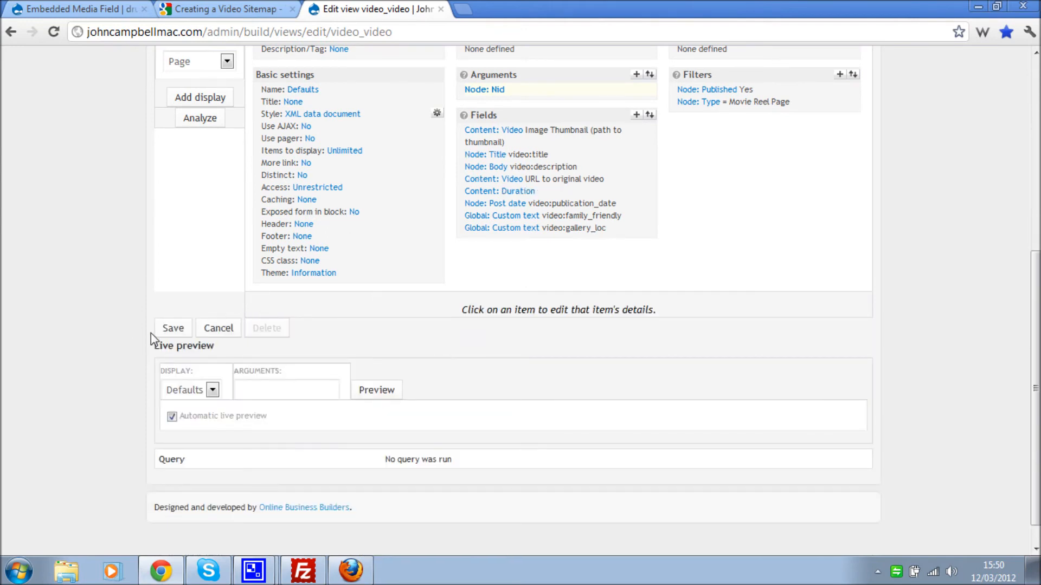
{"action": "left_click", "coordinate": [176, 328]}
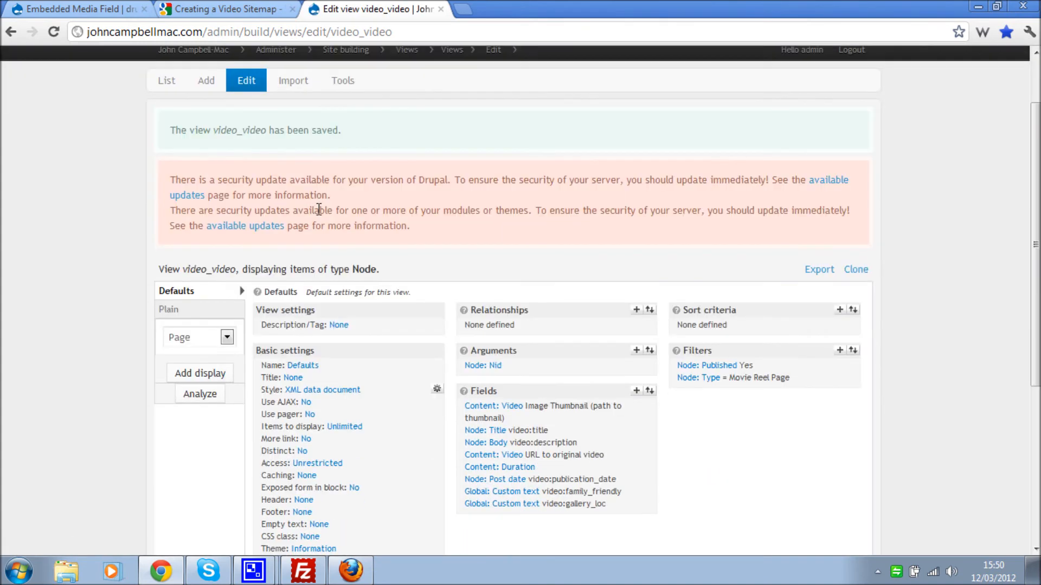
- Add a Node-type view video_sitemap described 'A view to create a video sitemap'
{"action": "left_click", "coordinate": [209, 83]}
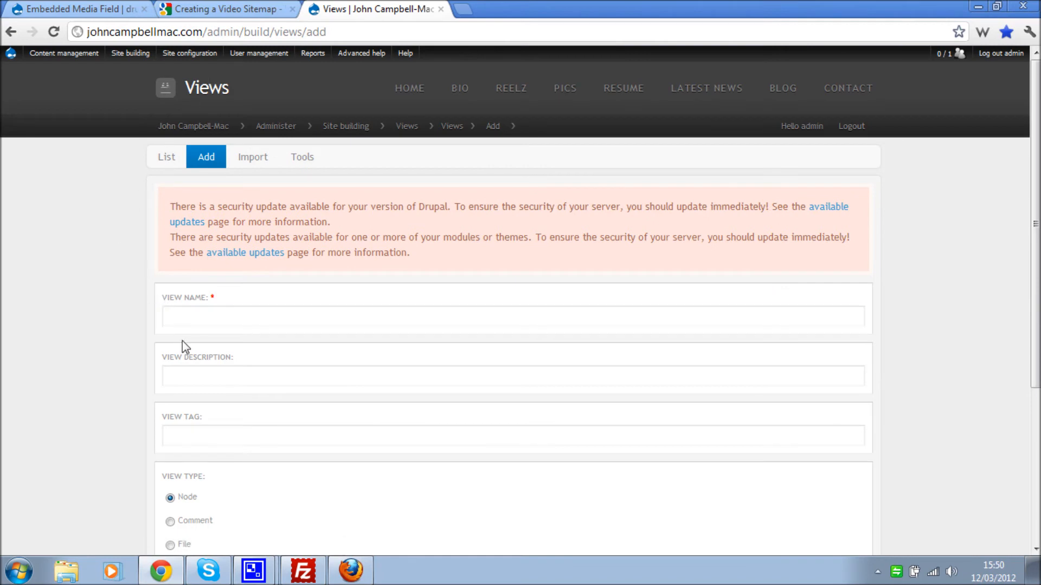
{"action": "left_click", "coordinate": [188, 315]}
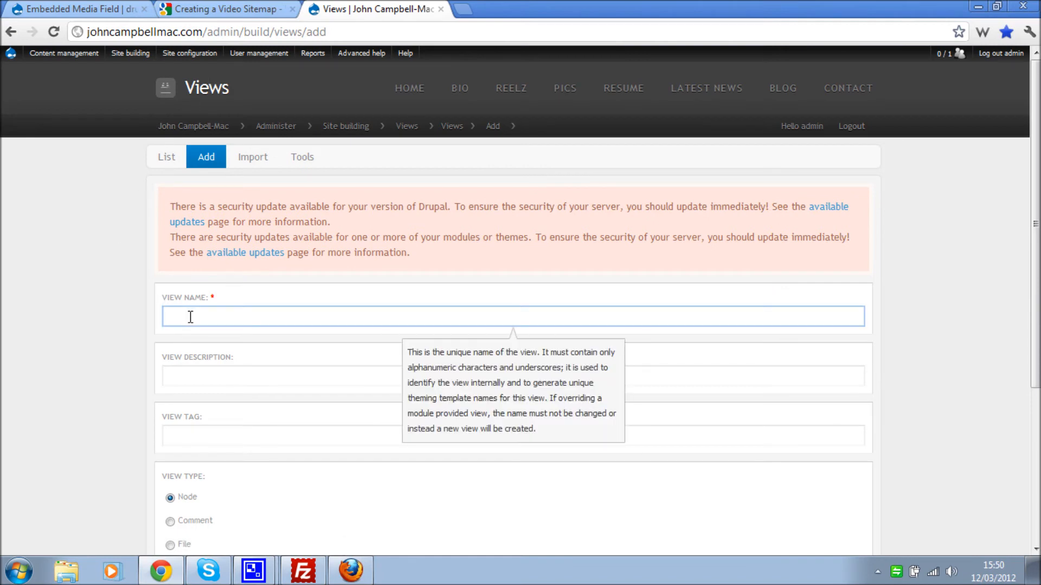
{"action": "type", "text": "si"}
{"action": "key", "text": "BackSpace"}
{"action": "key", "text": "BackSpace"}
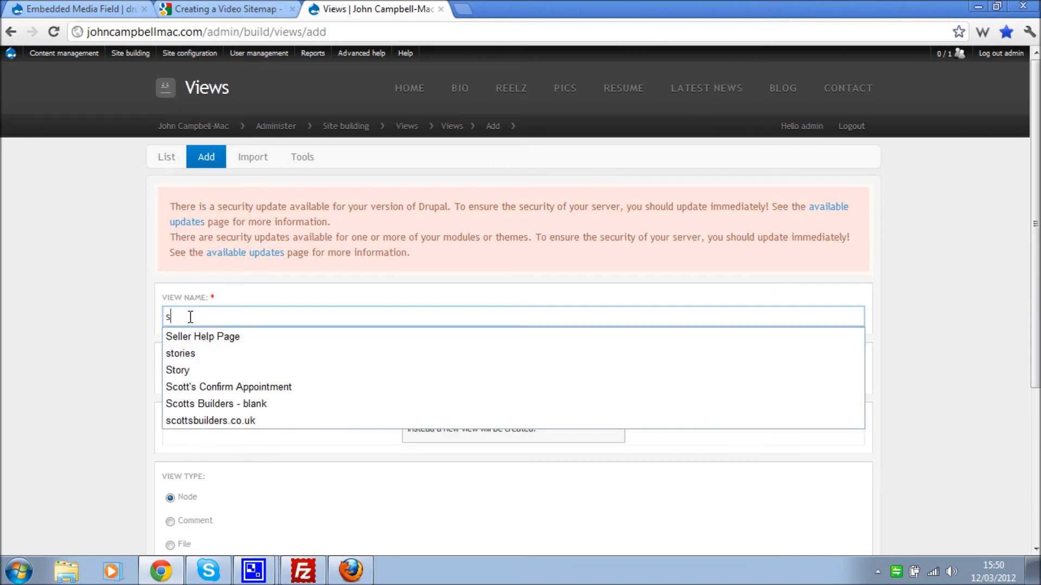
{"action": "type", "text": "video"}
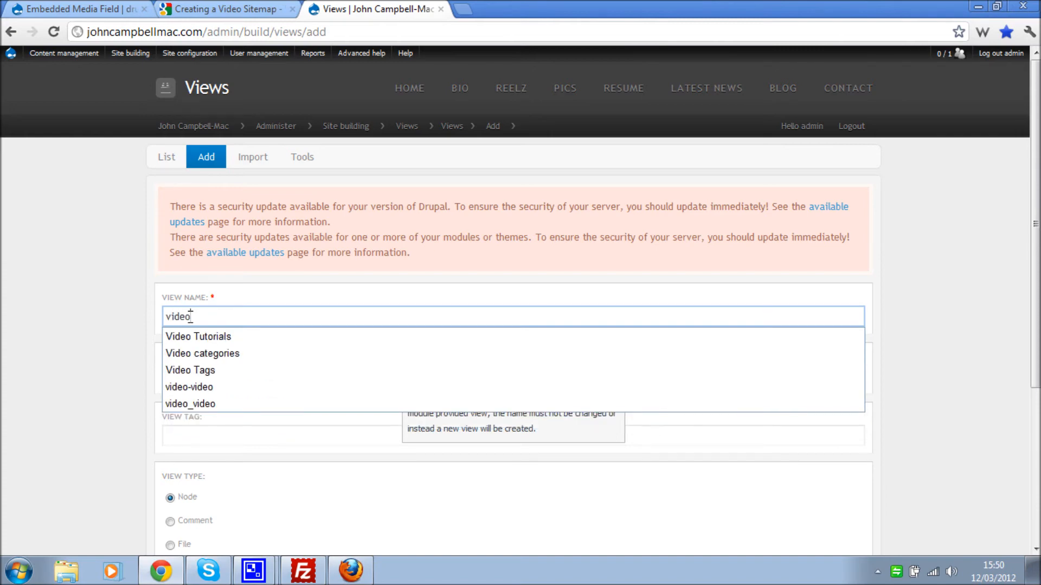
{"action": "type", "text": "_sitemap"}
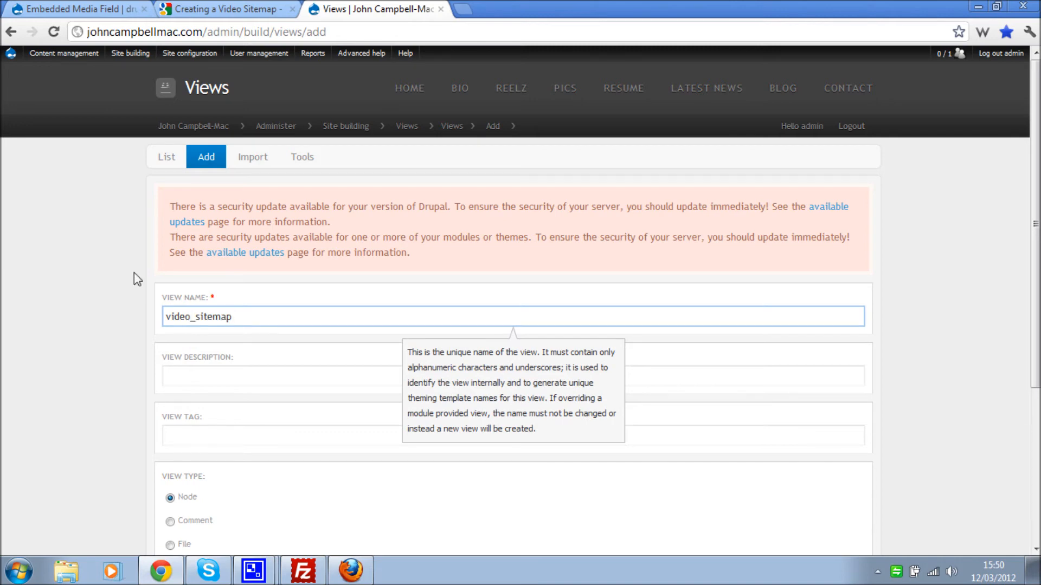
{"action": "left_click", "coordinate": [208, 379]}
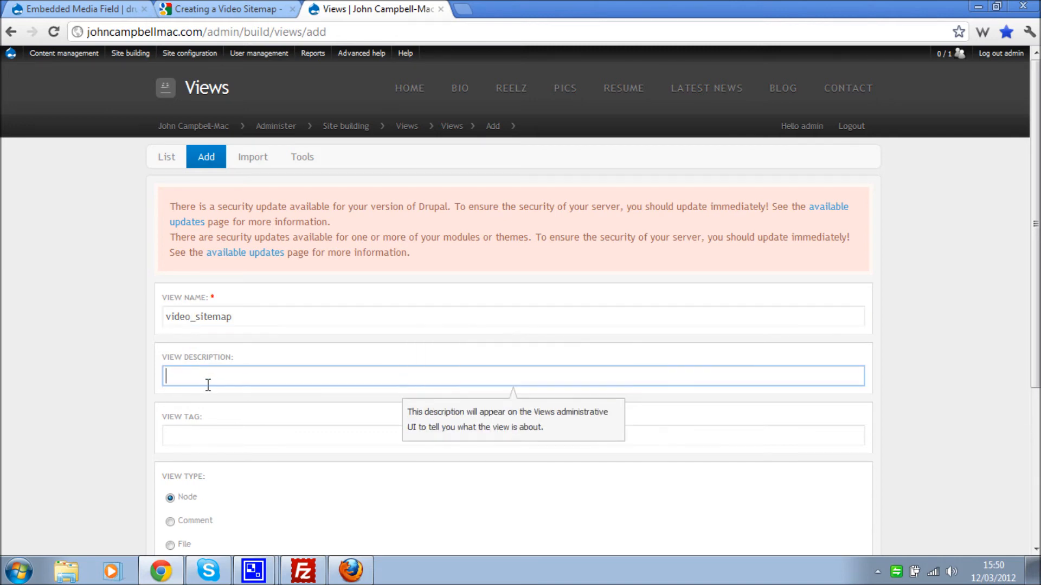
{"action": "type", "text": "A"}
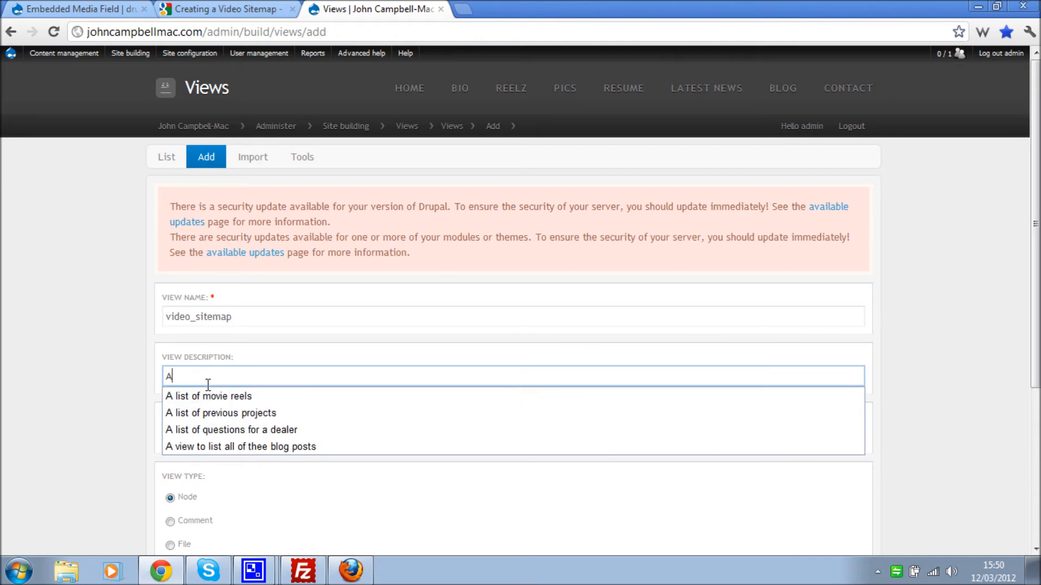
{"action": "type", "text": " vie"}
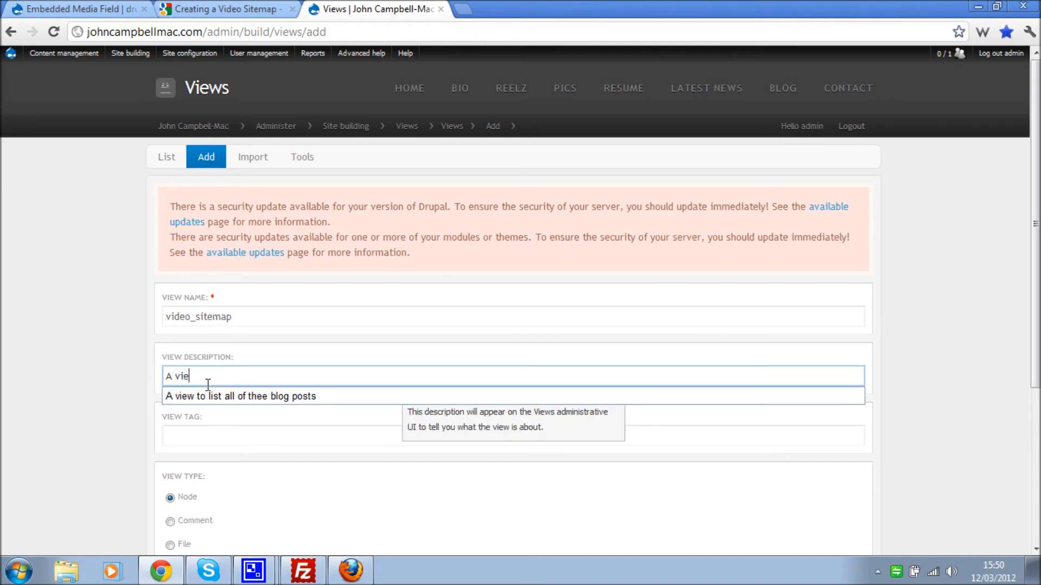
{"action": "type", "text": "w to create"}
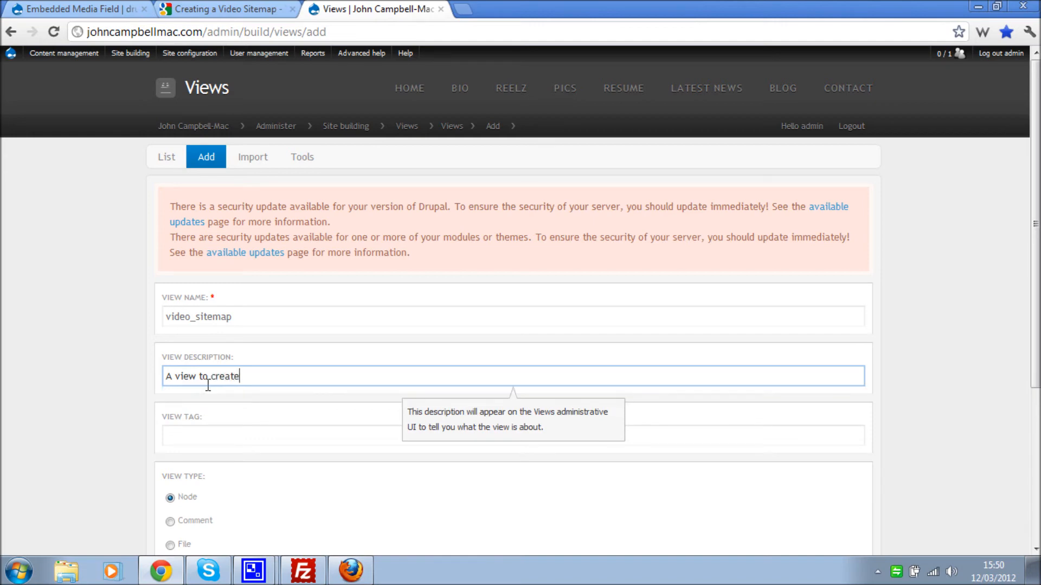
{"action": "type", "text": " a video sitemap"}
{"action": "left_click", "coordinate": [143, 403]}
{"action": "scroll", "coordinate": [138, 402], "scroll_direction": "down", "scroll_amount": 3}
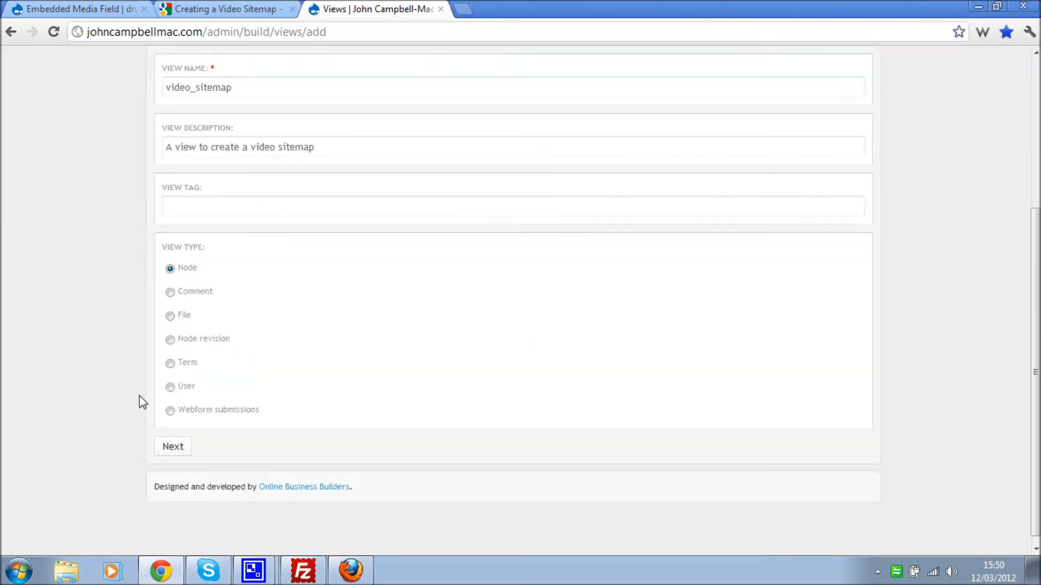
{"action": "left_click", "coordinate": [174, 442]}
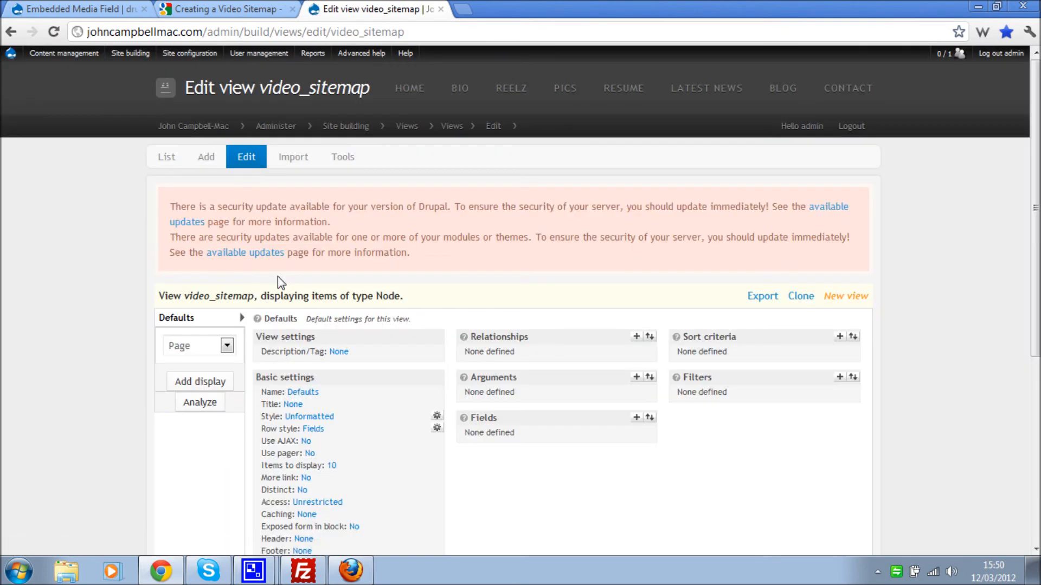
- Set the default display's style to XML data document
{"action": "scroll", "coordinate": [280, 277], "scroll_direction": "down", "scroll_amount": 1}
{"action": "scroll", "coordinate": [279, 277], "scroll_direction": "down", "scroll_amount": 1}
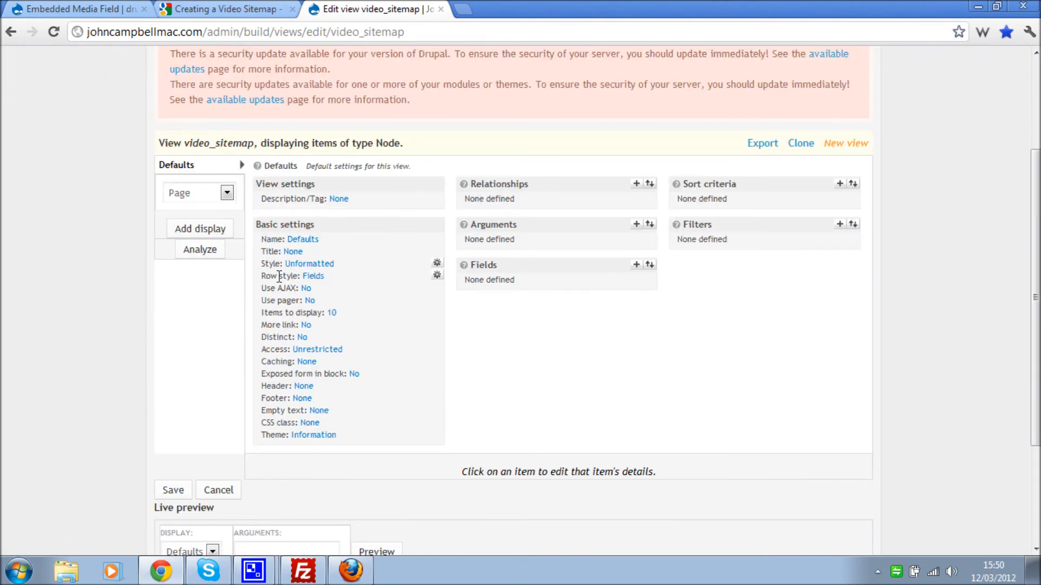
{"action": "left_click", "coordinate": [322, 266]}
{"action": "scroll", "coordinate": [419, 266], "scroll_direction": "down", "scroll_amount": 2}
{"action": "left_click", "coordinate": [314, 421]}
{"action": "left_click", "coordinate": [271, 461]}
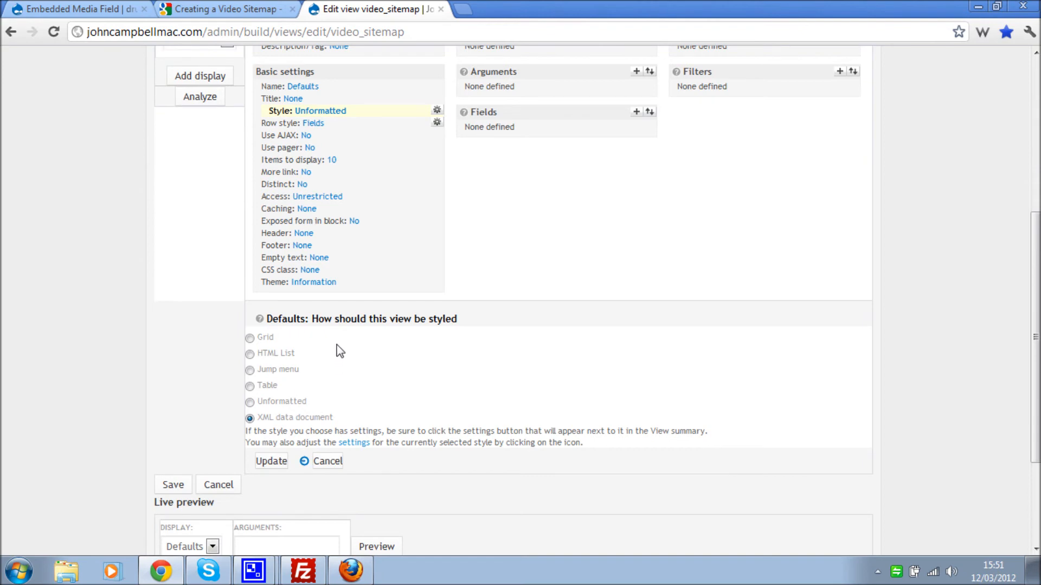
{"action": "scroll", "coordinate": [350, 321], "scroll_direction": "down", "scroll_amount": 2}
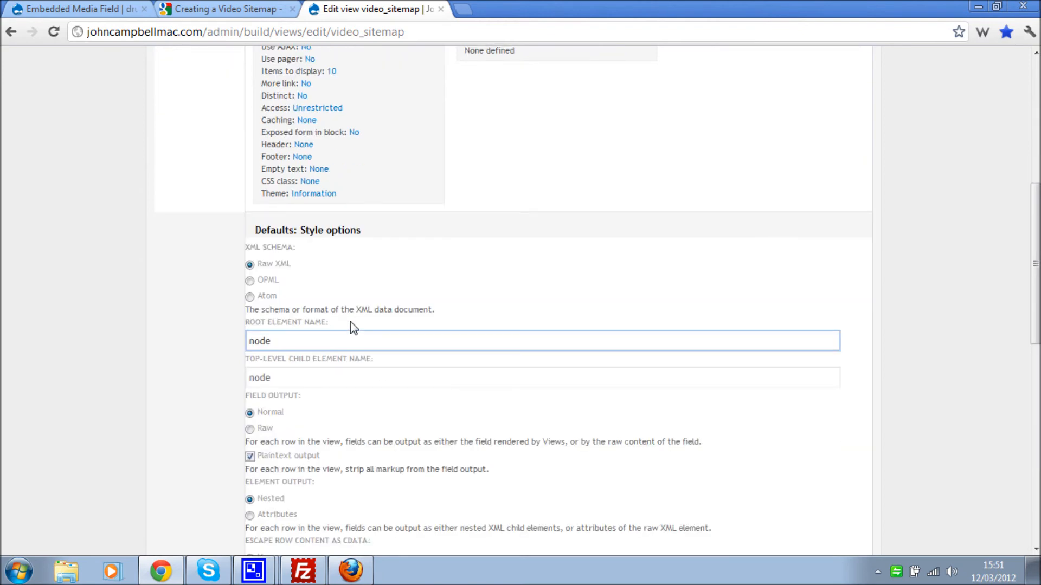
{"action": "scroll", "coordinate": [351, 321], "scroll_direction": "down", "scroll_amount": 1}
- Replace the root element with the urlset opening and namespaces copied from Google's example
{"action": "left_click", "coordinate": [328, 263]}
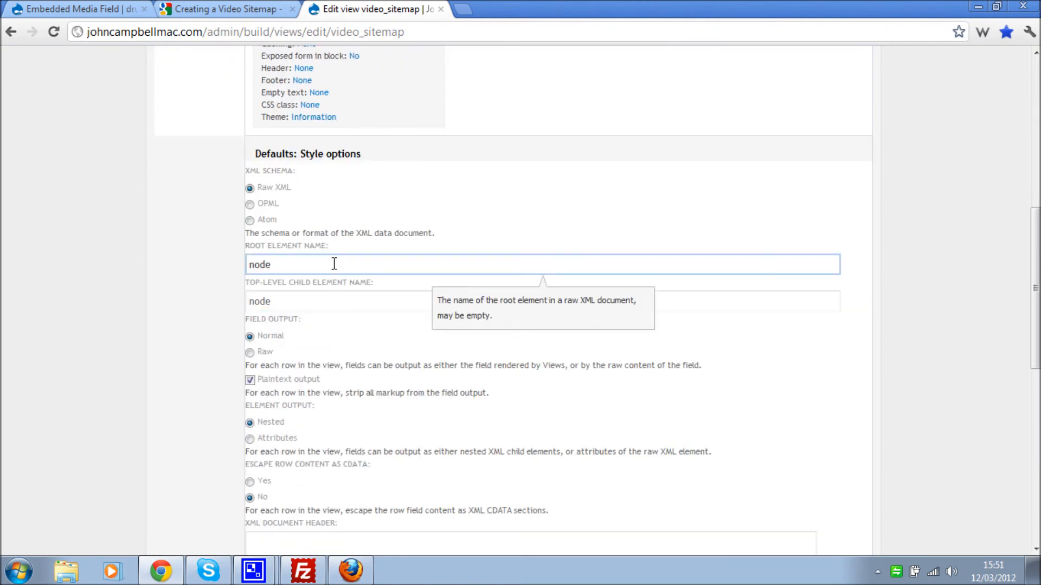
{"action": "left_click", "coordinate": [206, 9]}
{"action": "scroll", "coordinate": [327, 250], "scroll_direction": "up", "scroll_amount": 5}
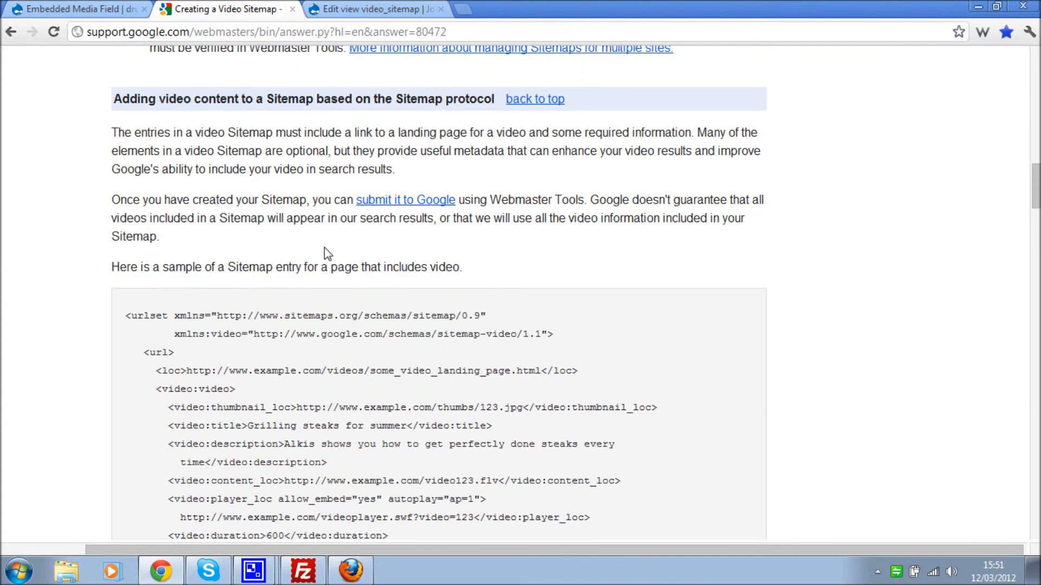
{"action": "scroll", "coordinate": [324, 248], "scroll_direction": "down", "scroll_amount": 1}
{"action": "left_click_drag", "start_coordinate": [133, 244], "coordinate": [548, 265]}
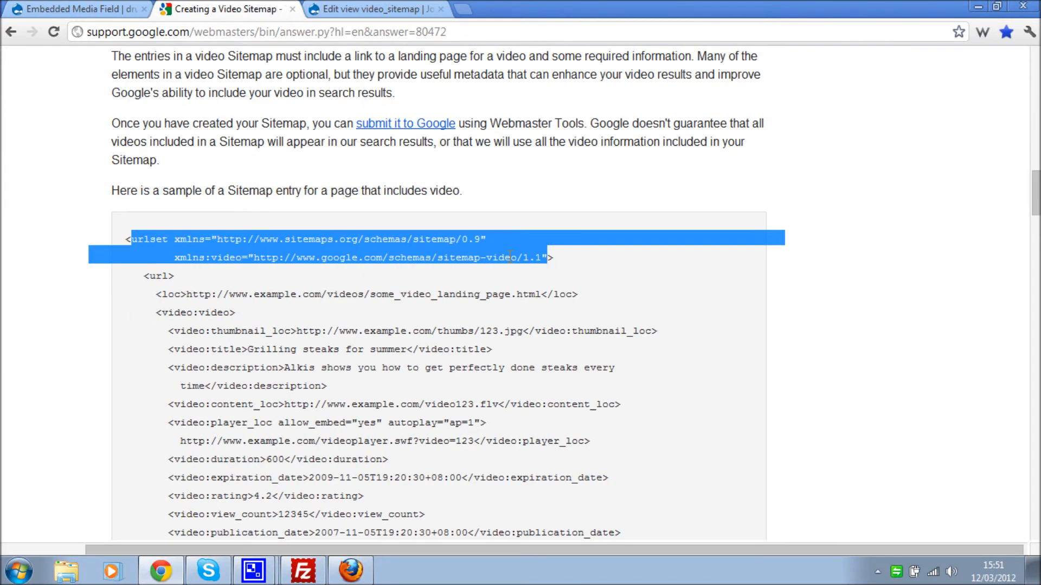
{"action": "right_click", "coordinate": [451, 254]}
{"action": "left_click", "coordinate": [467, 265]}
{"action": "left_click", "coordinate": [358, 9]}
{"action": "double_click", "coordinate": [306, 264]}
{"action": "right_click", "coordinate": [273, 265]}
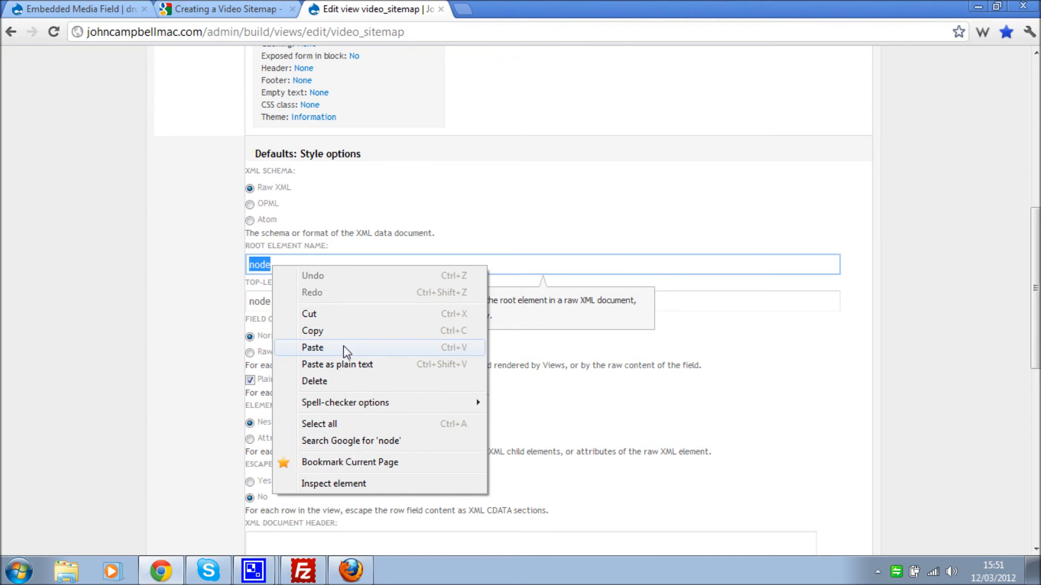
{"action": "left_click", "coordinate": [348, 362]}
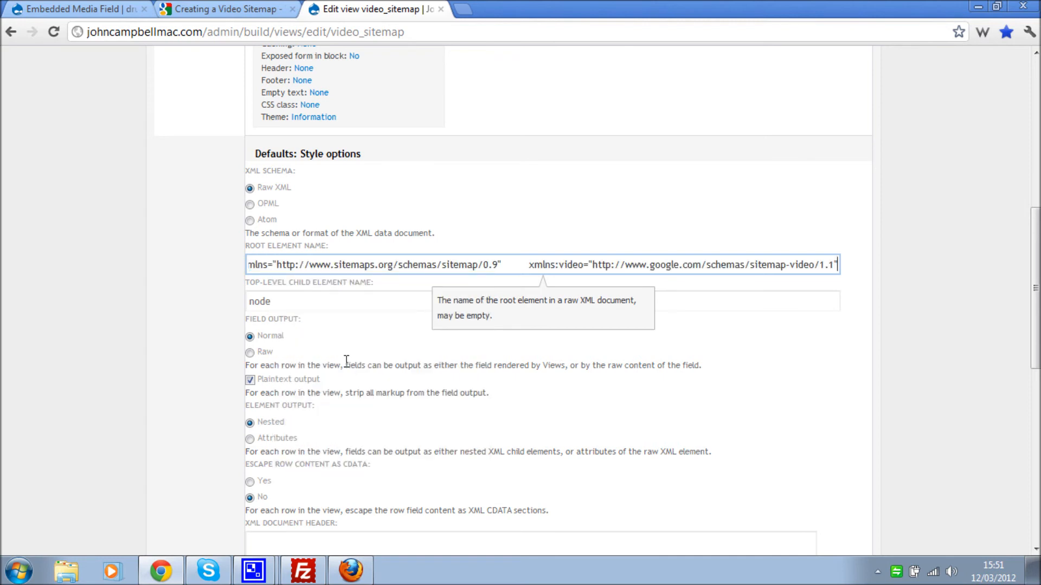
- Change the top-level child element from node to url, taken from Google's example
{"action": "left_click", "coordinate": [282, 302]}
{"action": "left_click_drag", "start_coordinate": [305, 305], "coordinate": [154, 280]}
{"action": "left_click", "coordinate": [274, 9]}
{"action": "left_click", "coordinate": [167, 277]}
{"action": "right_click", "coordinate": [153, 280]}
{"action": "left_click", "coordinate": [164, 286]}
{"action": "left_click", "coordinate": [374, 9]}
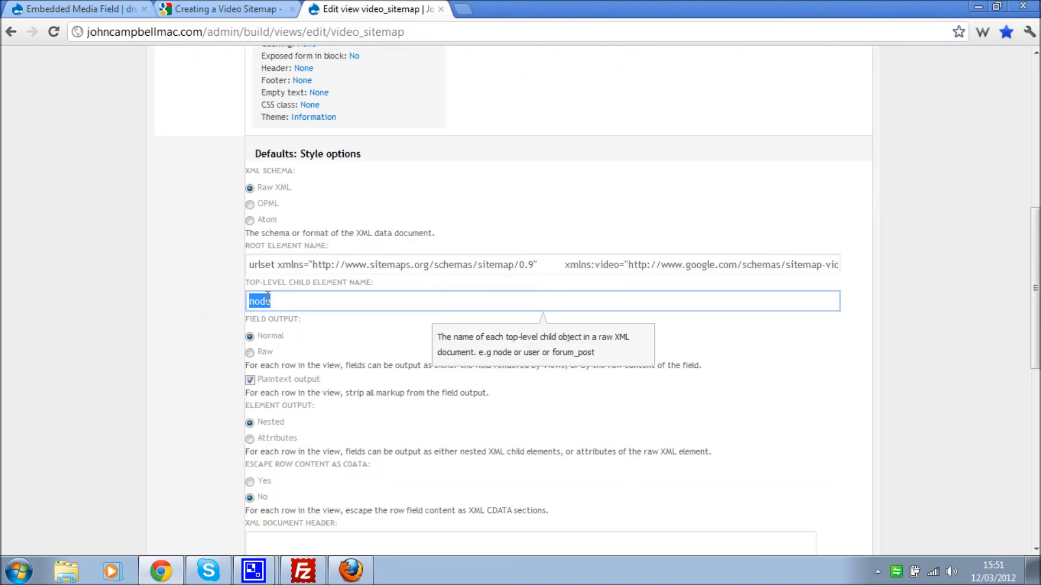
{"action": "right_click", "coordinate": [261, 300]}
{"action": "left_click", "coordinate": [297, 380]}
{"action": "left_click", "coordinate": [171, 316]}
- Turn off plaintext output for fields and apply the XML style options
{"action": "scroll", "coordinate": [177, 317], "scroll_direction": "down", "scroll_amount": 3}
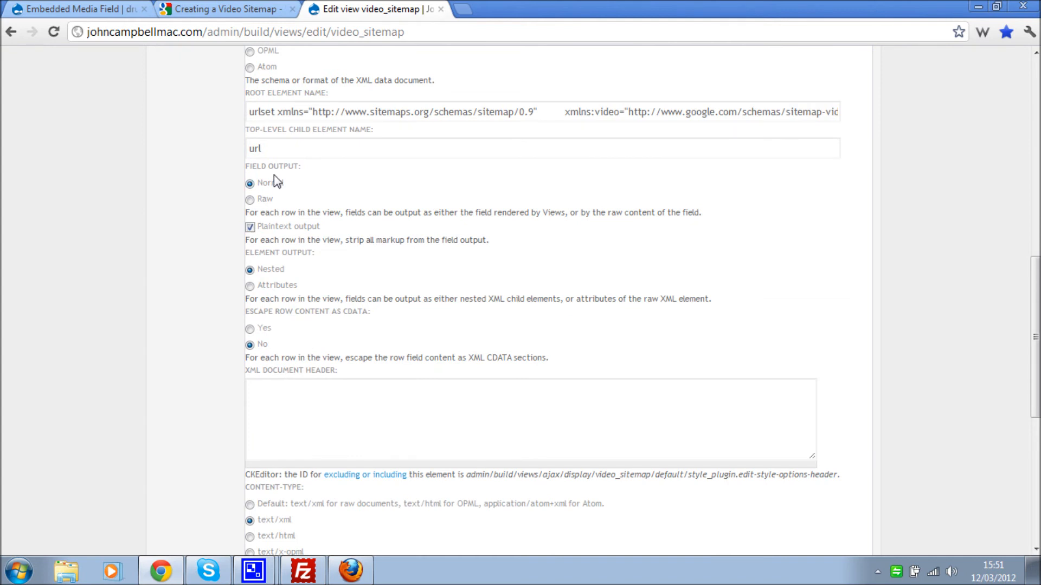
{"action": "left_click", "coordinate": [252, 228]}
{"action": "scroll", "coordinate": [231, 224], "scroll_direction": "down", "scroll_amount": 2}
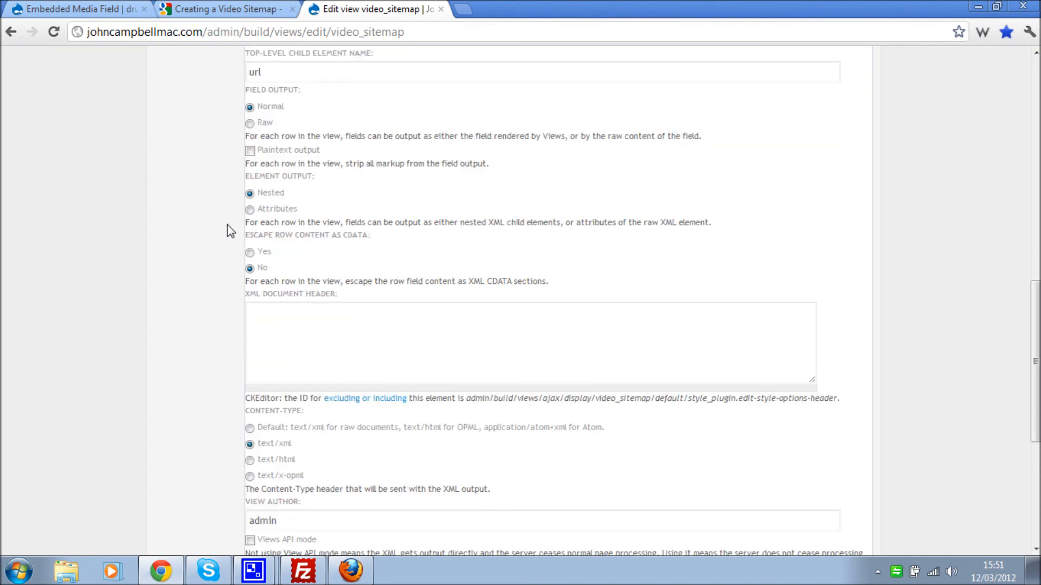
{"action": "scroll", "coordinate": [233, 228], "scroll_direction": "down", "scroll_amount": 4}
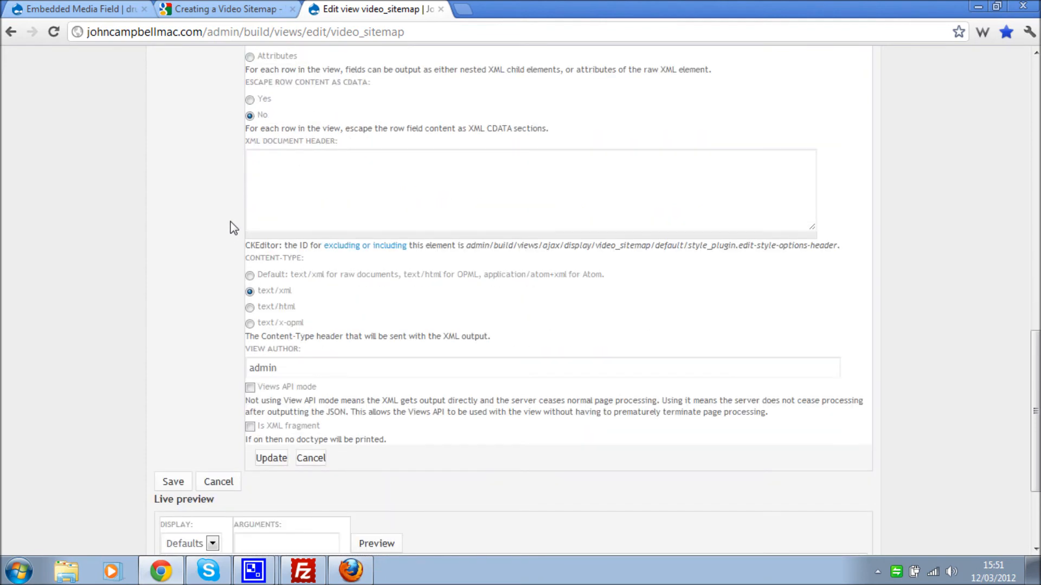
{"action": "scroll", "coordinate": [233, 226], "scroll_direction": "down", "scroll_amount": 2}
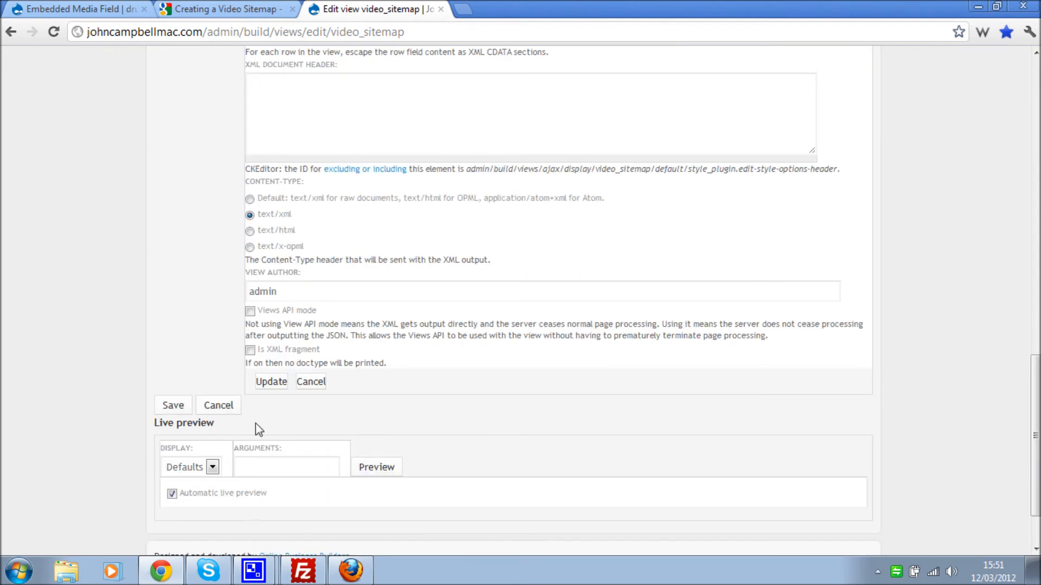
{"action": "left_click", "coordinate": [268, 386]}
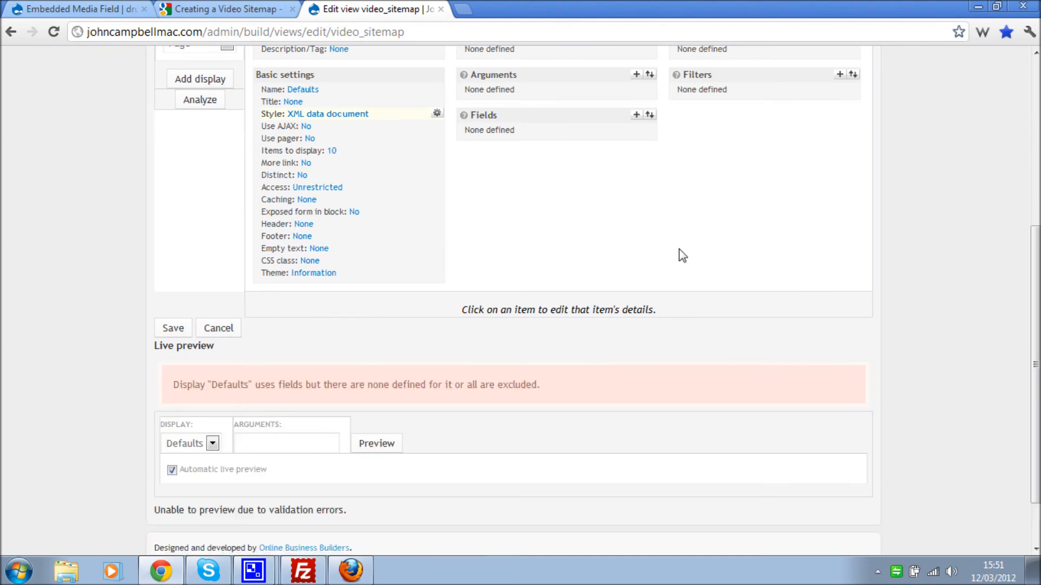
{"action": "scroll", "coordinate": [680, 261], "scroll_direction": "up", "scroll_amount": 1}
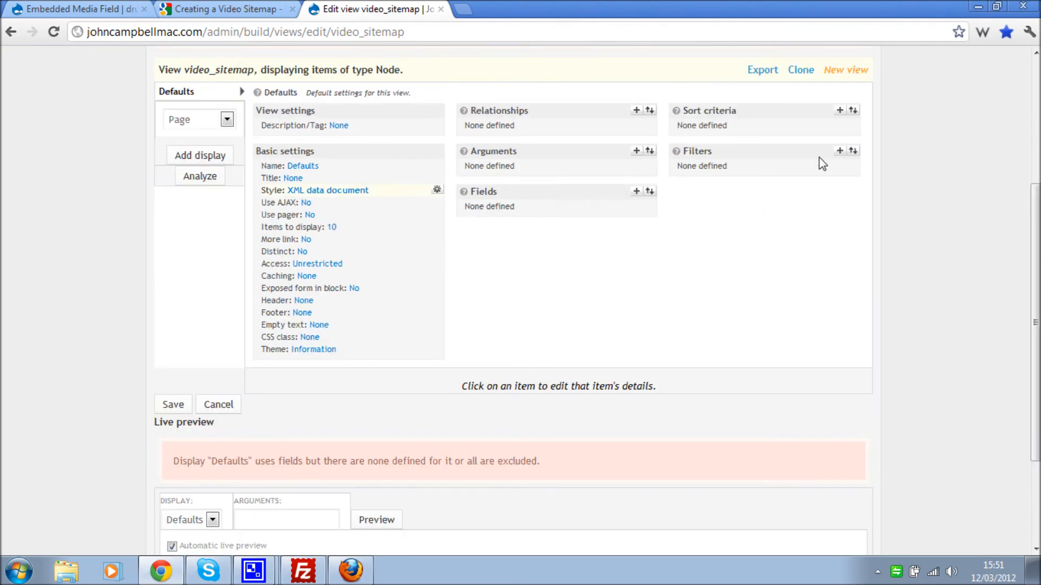
- Add the Node: Published and Node: Type filters to the view
{"action": "left_click", "coordinate": [841, 155]}
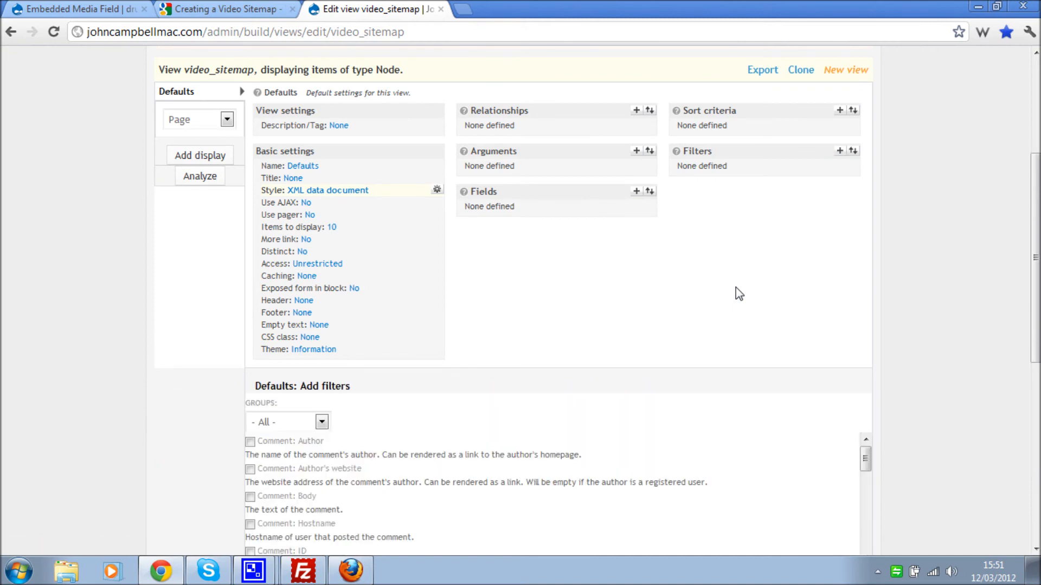
{"action": "scroll", "coordinate": [662, 318], "scroll_direction": "down", "scroll_amount": 1}
{"action": "scroll", "coordinate": [661, 317], "scroll_direction": "down", "scroll_amount": 1}
{"action": "left_click", "coordinate": [280, 269]}
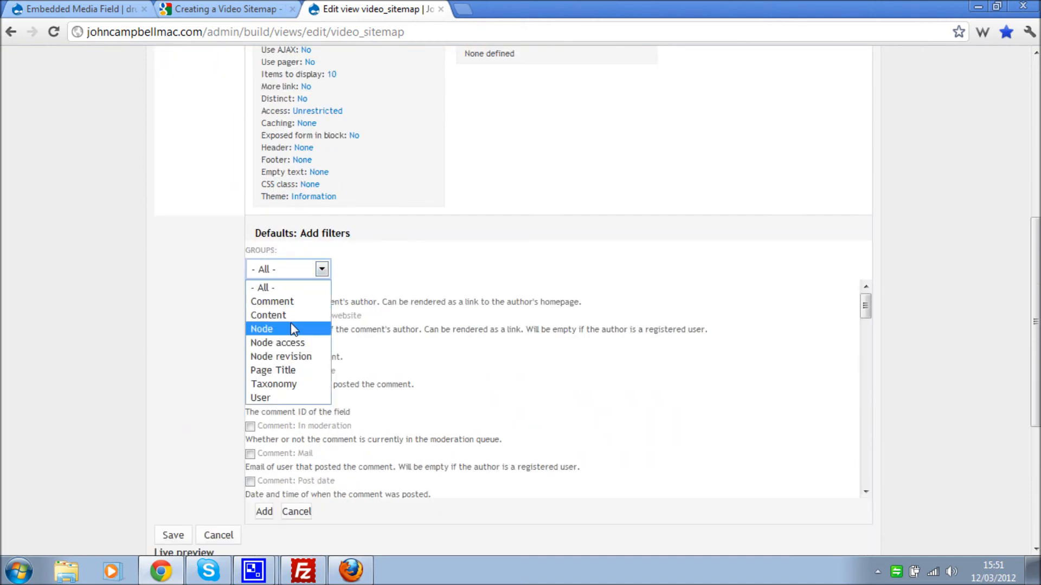
{"action": "left_click", "coordinate": [293, 333]}
{"action": "scroll", "coordinate": [297, 331], "scroll_direction": "down", "scroll_amount": 5}
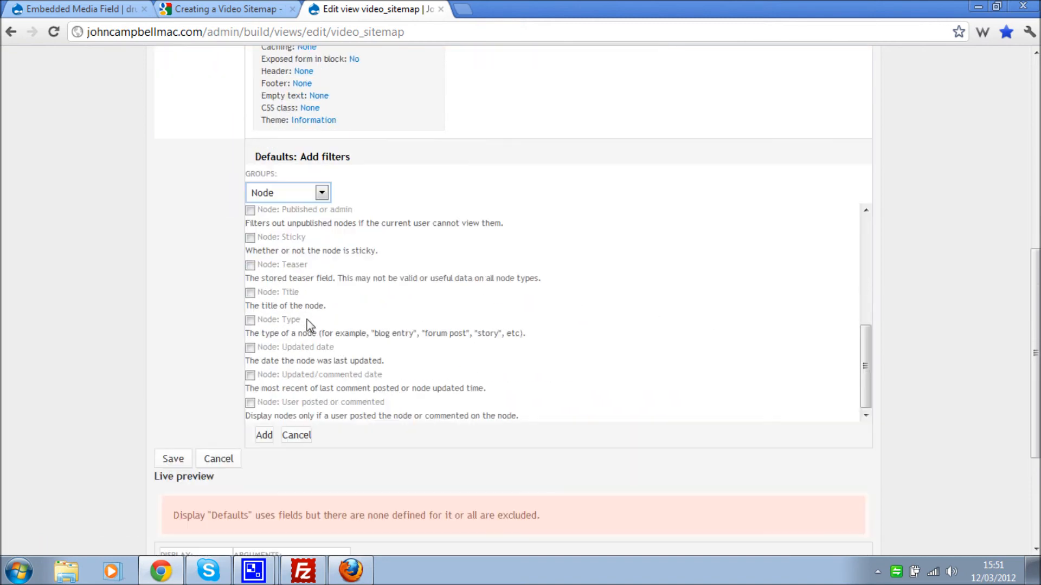
{"action": "left_click", "coordinate": [278, 320]}
{"action": "scroll", "coordinate": [278, 298], "scroll_direction": "up", "scroll_amount": 1}
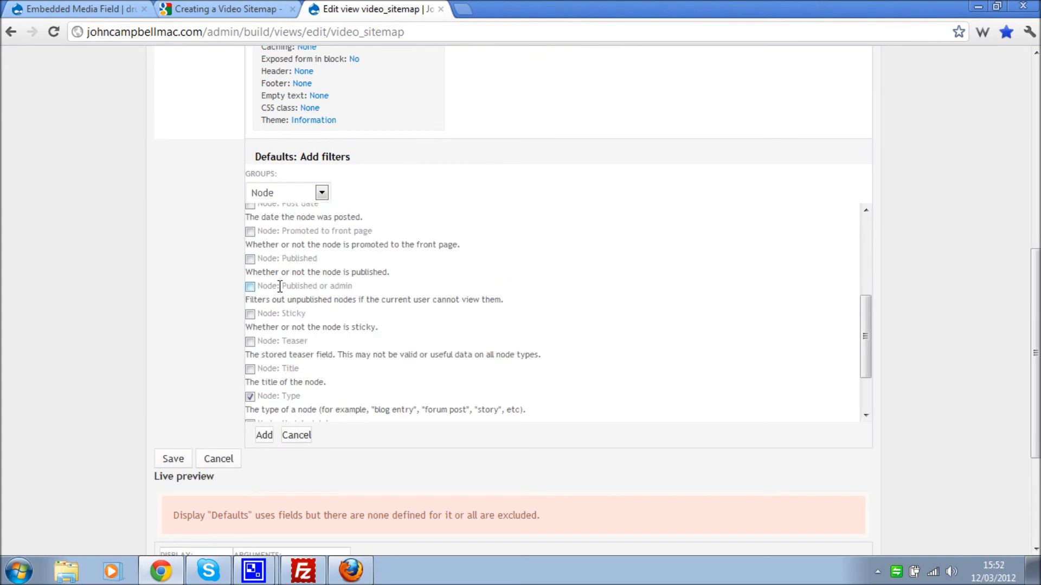
{"action": "left_click", "coordinate": [281, 259]}
{"action": "left_click", "coordinate": [264, 434]}
- Set the filters to published Yes and node type Movie Reel Page
{"action": "left_click", "coordinate": [250, 227]}
{"action": "left_click", "coordinate": [271, 263]}
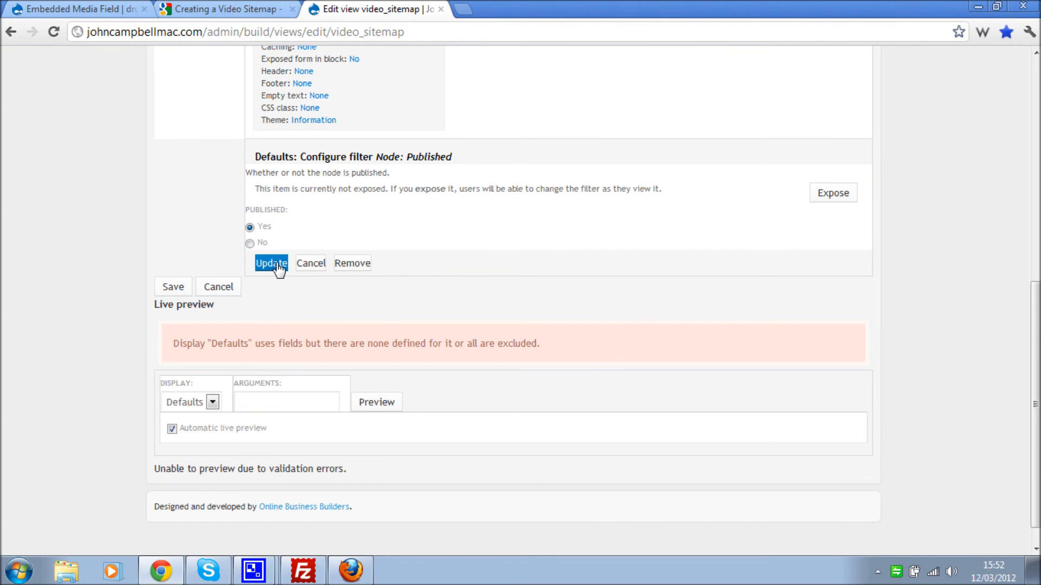
{"action": "left_click", "coordinate": [462, 244]}
{"action": "left_click", "coordinate": [271, 296]}
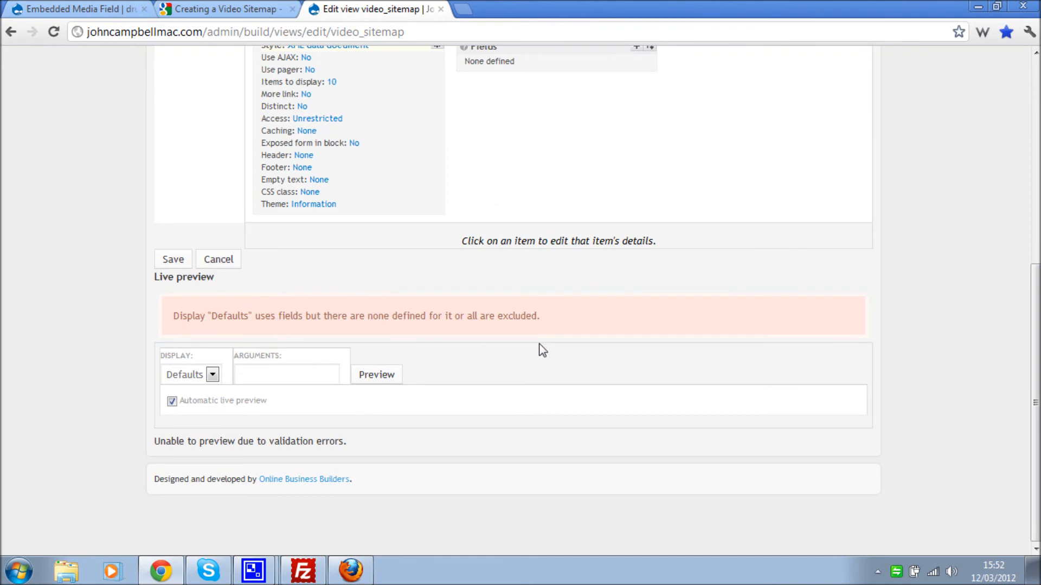
- Open the list of fields to add to the view
{"action": "scroll", "coordinate": [542, 351], "scroll_direction": "up", "scroll_amount": 3}
{"action": "left_click", "coordinate": [636, 199]}
{"action": "scroll", "coordinate": [550, 314], "scroll_direction": "down", "scroll_amount": 3}
{"action": "scroll", "coordinate": [550, 313], "scroll_direction": "up", "scroll_amount": 2}
- Review the loc and video:video entries in Google's video sitemap sample
{"action": "left_click", "coordinate": [163, 8]}
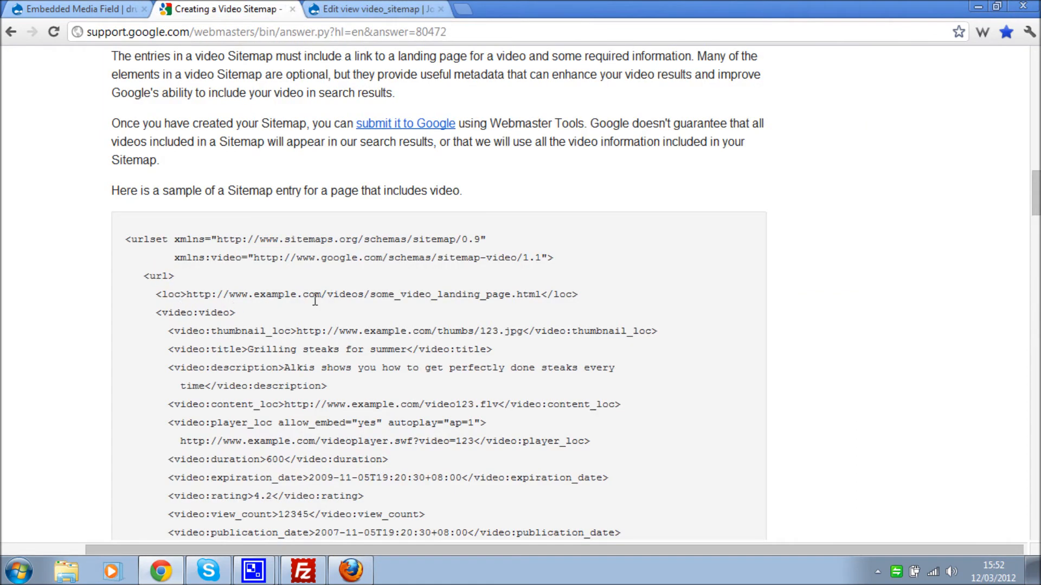
{"action": "left_click_drag", "start_coordinate": [157, 313], "coordinate": [251, 436]}
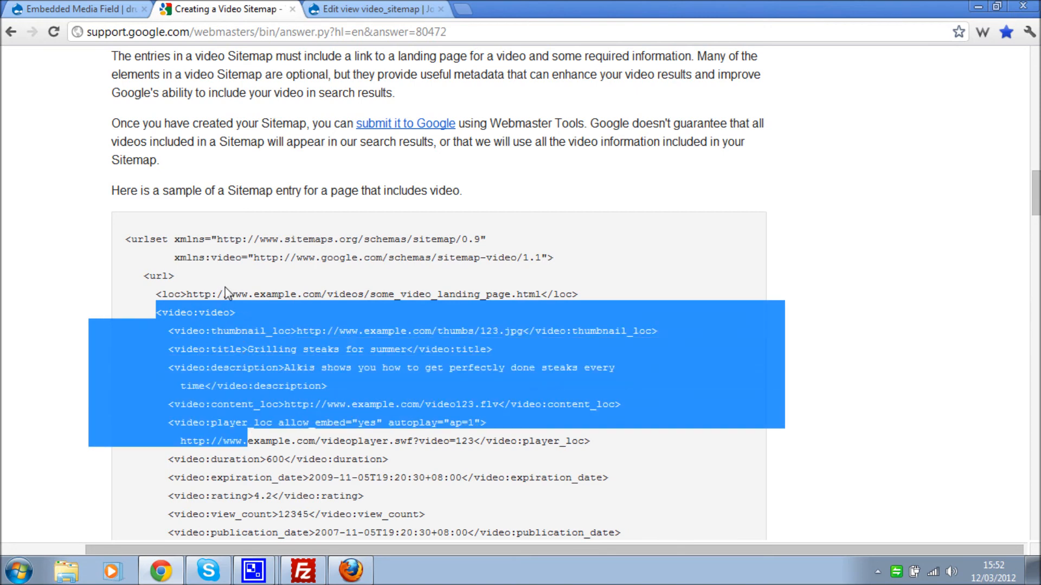
{"action": "left_click", "coordinate": [207, 294]}
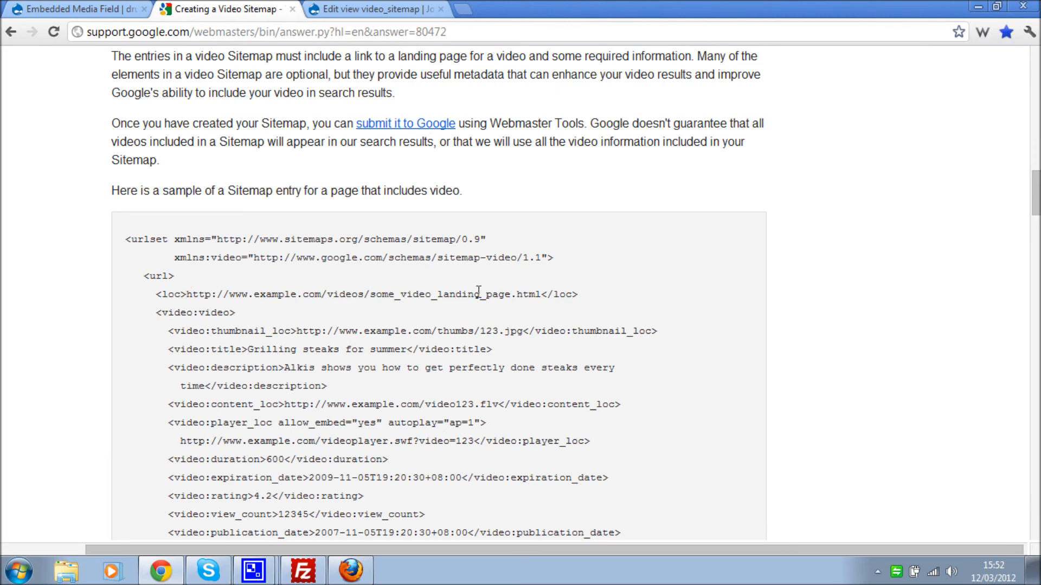
{"action": "left_click_drag", "start_coordinate": [590, 298], "coordinate": [153, 289]}
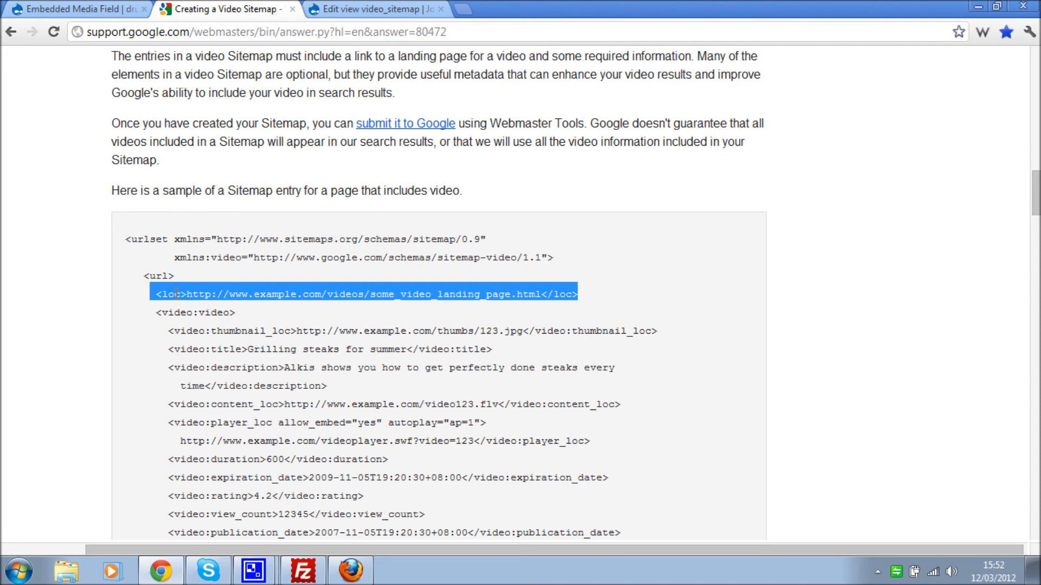
{"action": "left_click", "coordinate": [177, 295]}
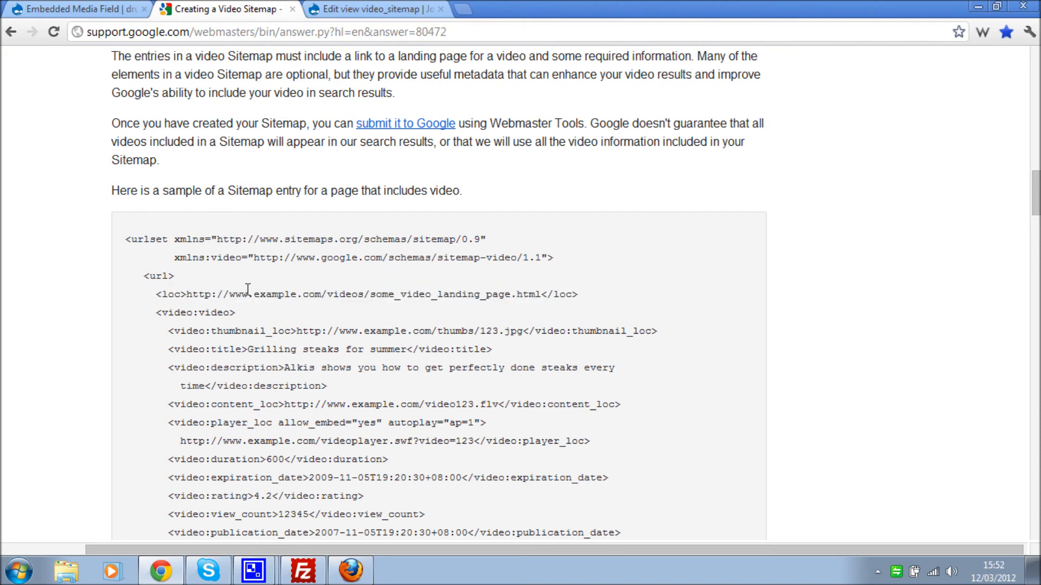
{"action": "left_click_drag", "start_coordinate": [206, 294], "coordinate": [541, 294]}
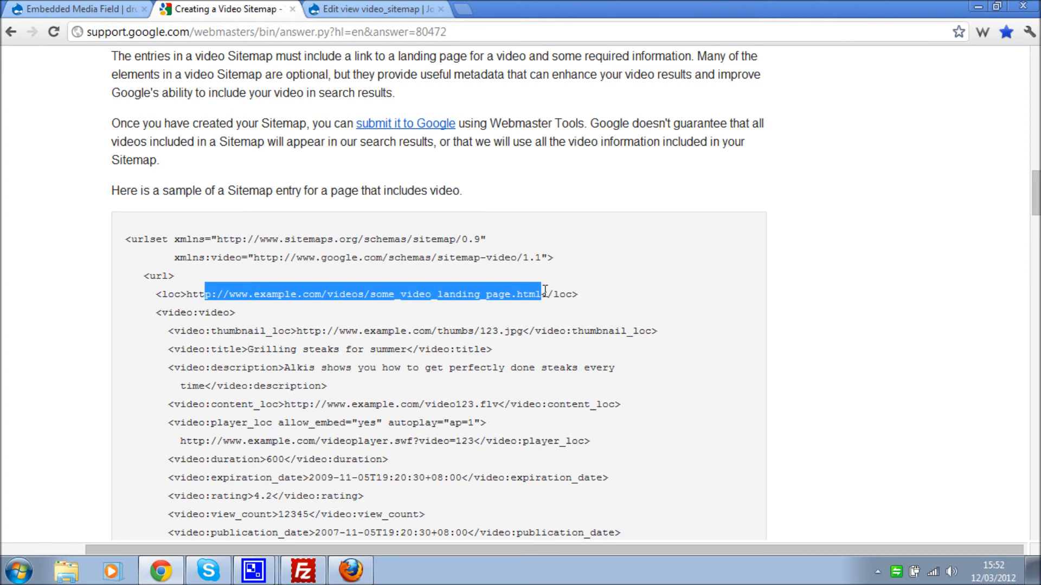
{"action": "left_click", "coordinate": [401, 8]}
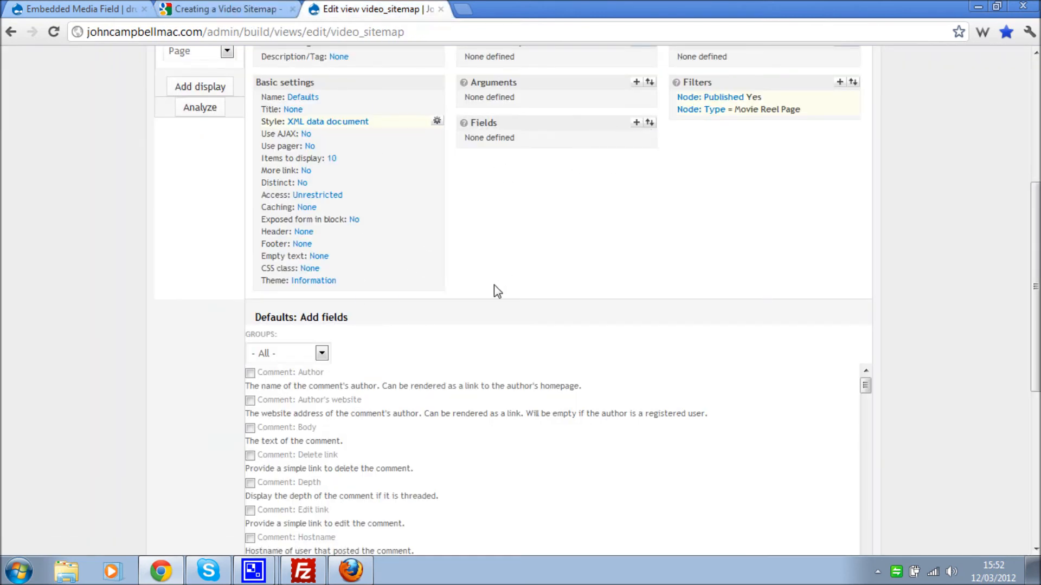
- Add a Node: Path field labelled loc, output as an absolute link
{"action": "scroll", "coordinate": [493, 285], "scroll_direction": "down", "scroll_amount": 3}
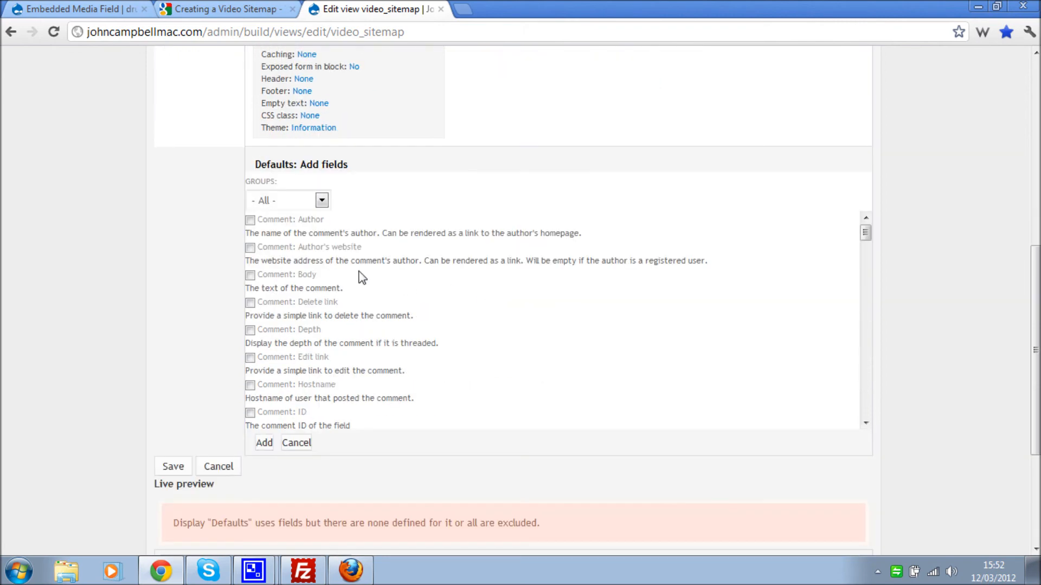
{"action": "left_click", "coordinate": [307, 202]}
{"action": "left_click", "coordinate": [291, 288]}
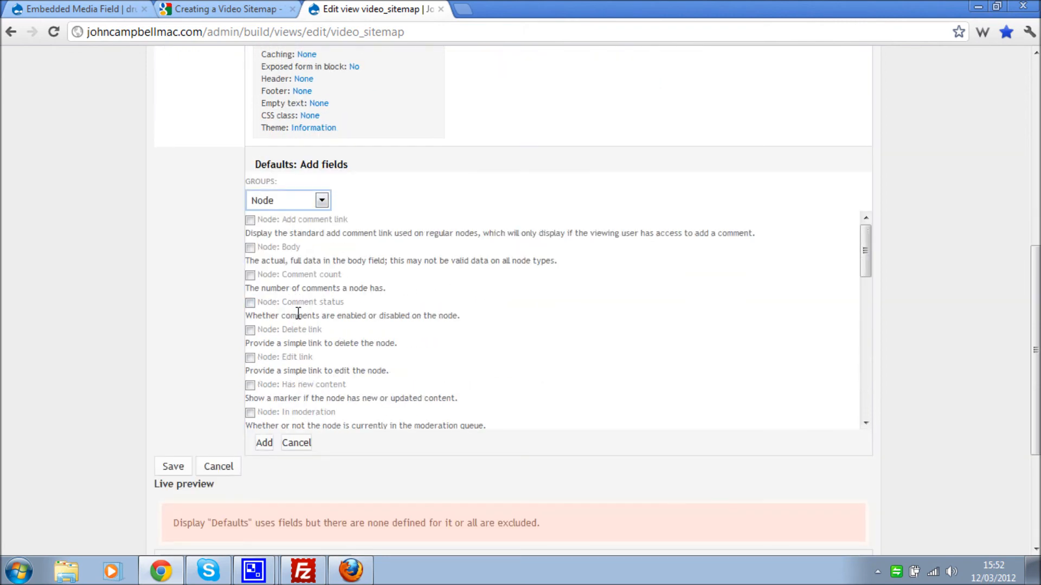
{"action": "scroll", "coordinate": [280, 305], "scroll_direction": "down", "scroll_amount": 3}
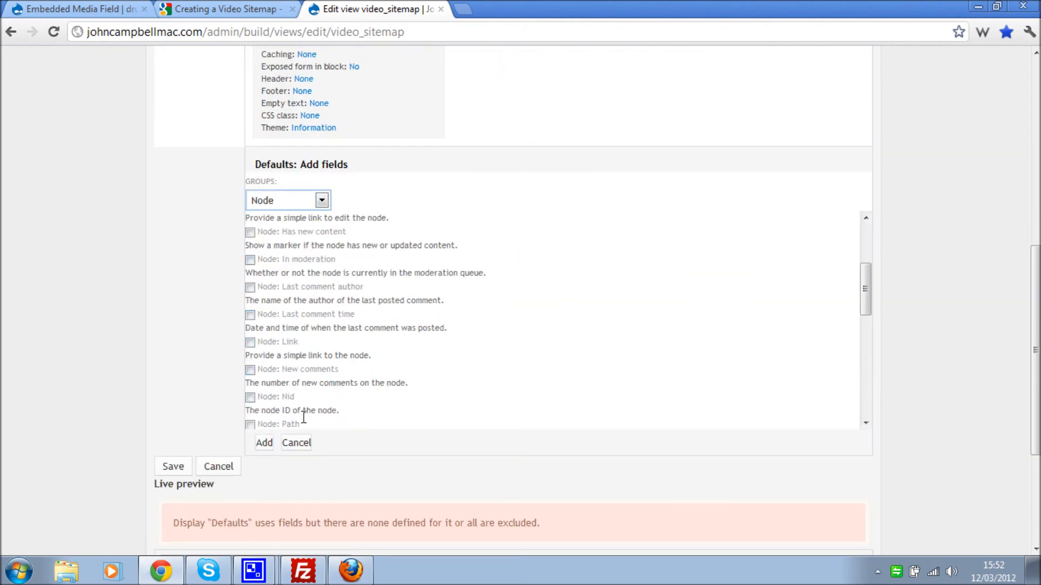
{"action": "left_click", "coordinate": [281, 426]}
{"action": "left_click", "coordinate": [275, 443]}
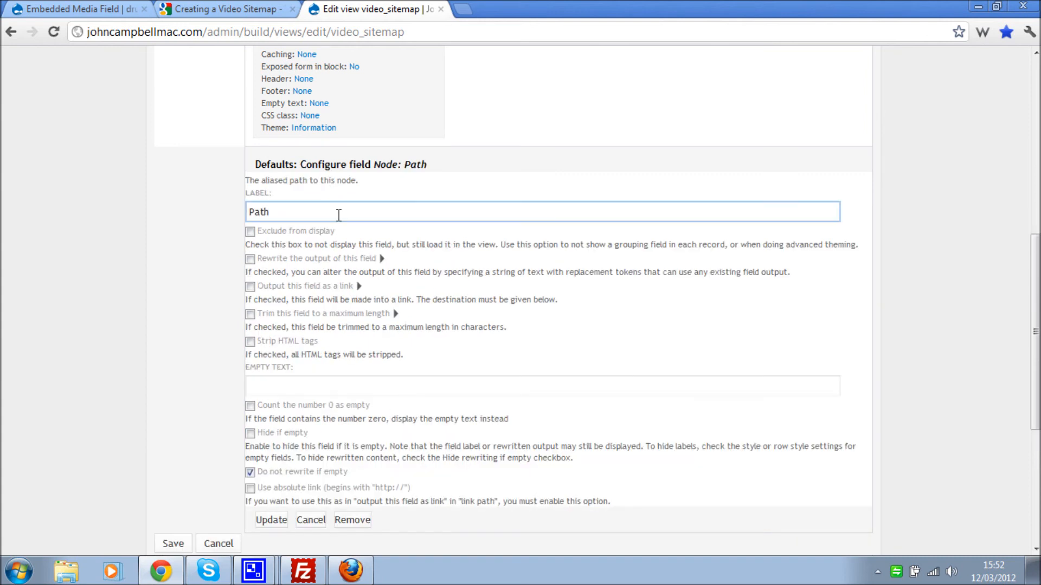
{"action": "type", "text": "loc"}
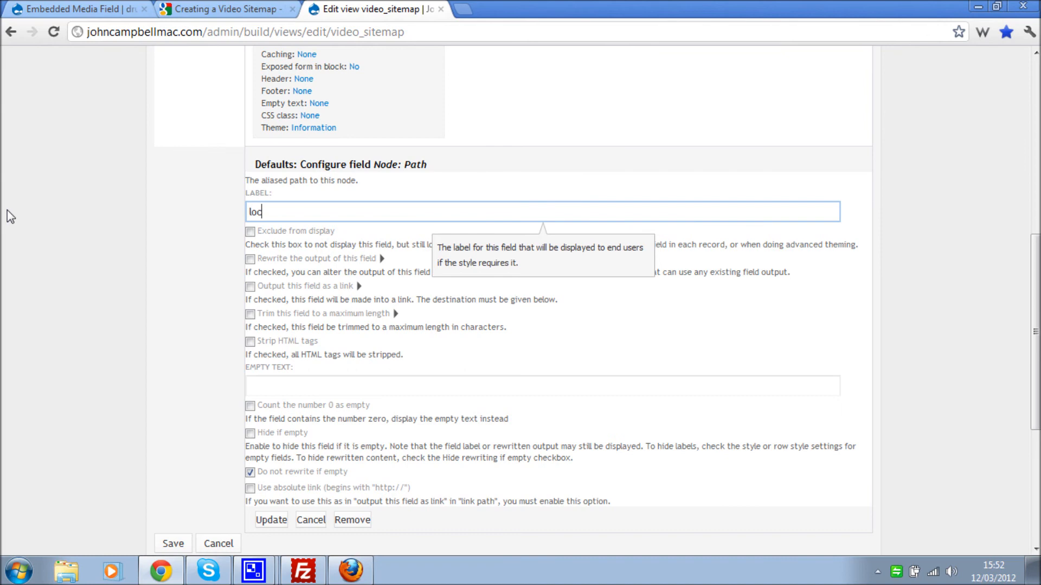
{"action": "scroll", "coordinate": [106, 271], "scroll_direction": "down", "scroll_amount": 1}
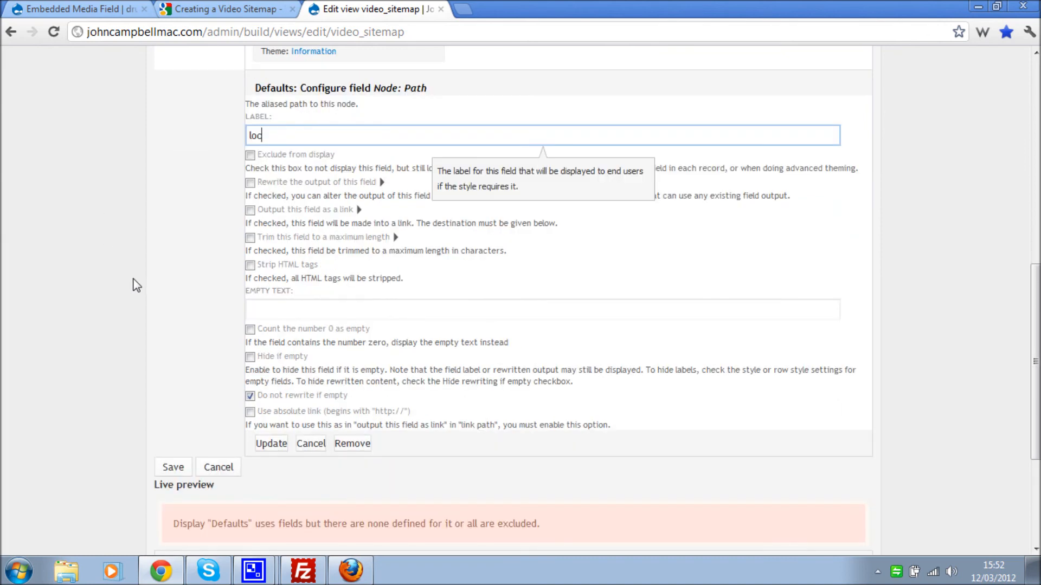
{"action": "left_click", "coordinate": [250, 412]}
{"action": "left_click", "coordinate": [271, 445]}
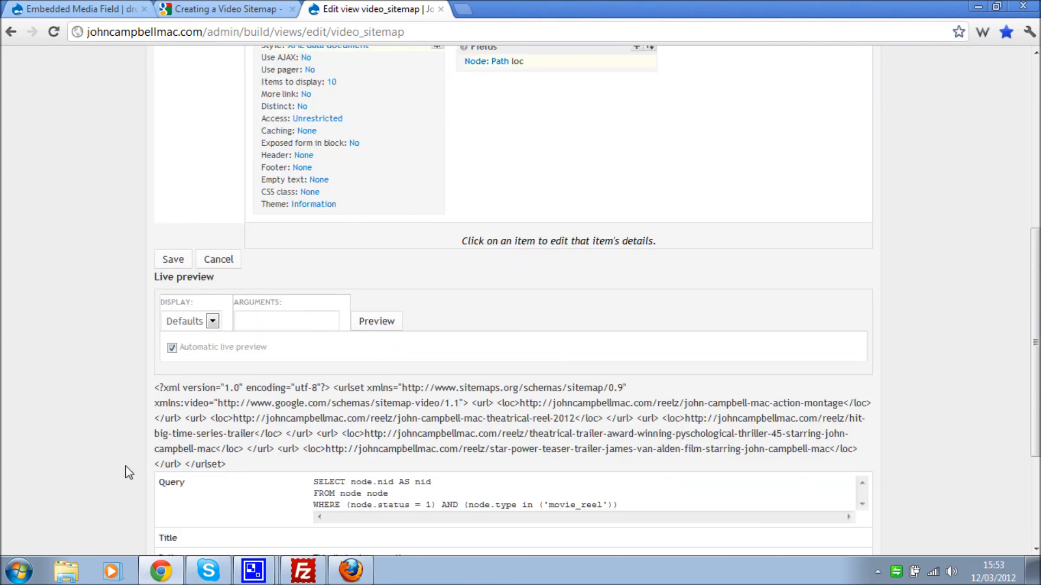
- Add a Global: View field embedding the video_video view
{"action": "scroll", "coordinate": [112, 422], "scroll_direction": "up", "scroll_amount": 3}
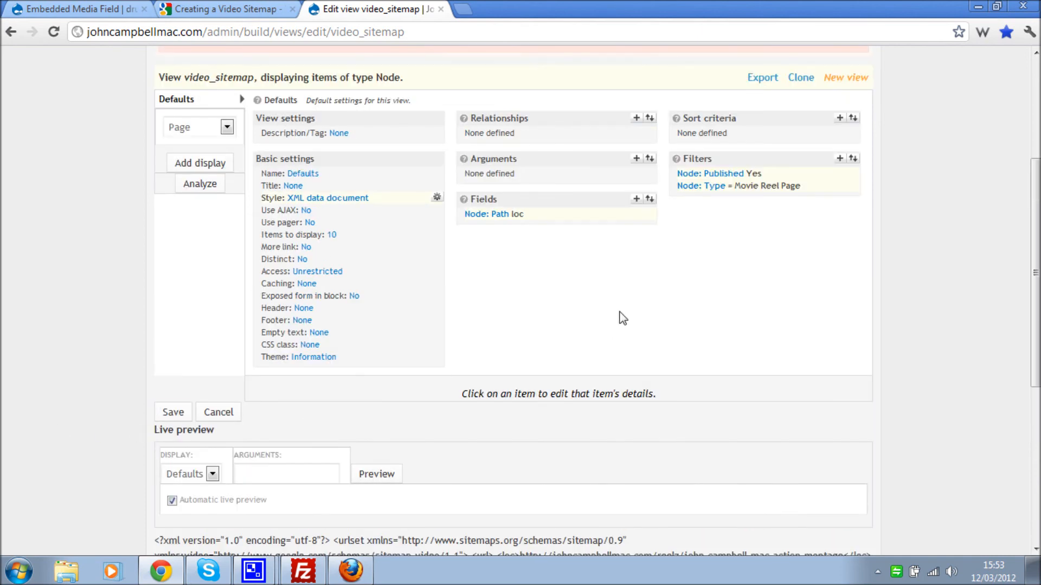
{"action": "left_click", "coordinate": [637, 203]}
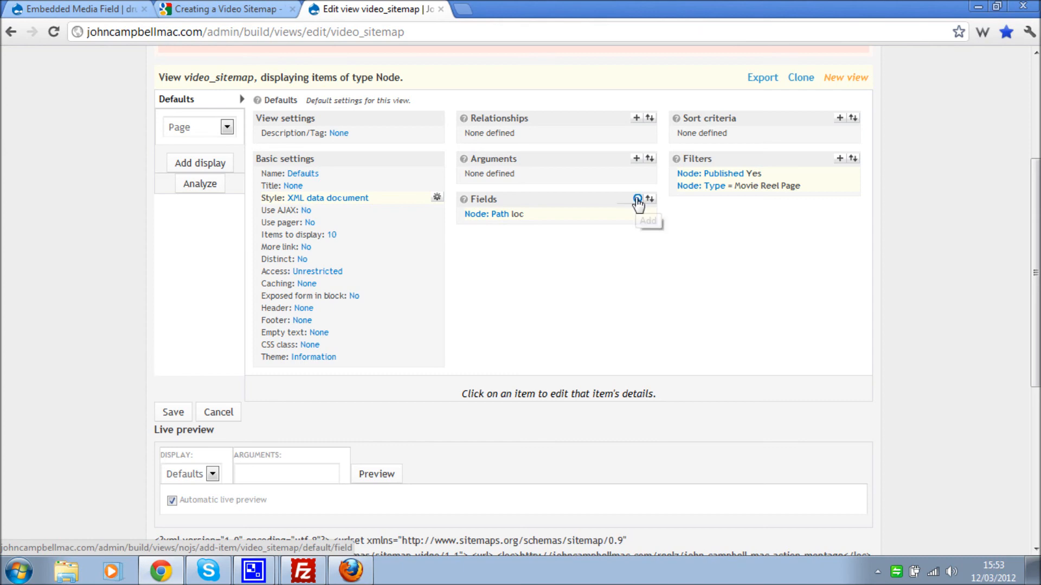
{"action": "scroll", "coordinate": [432, 442], "scroll_direction": "down", "scroll_amount": 2}
{"action": "left_click", "coordinate": [304, 353]}
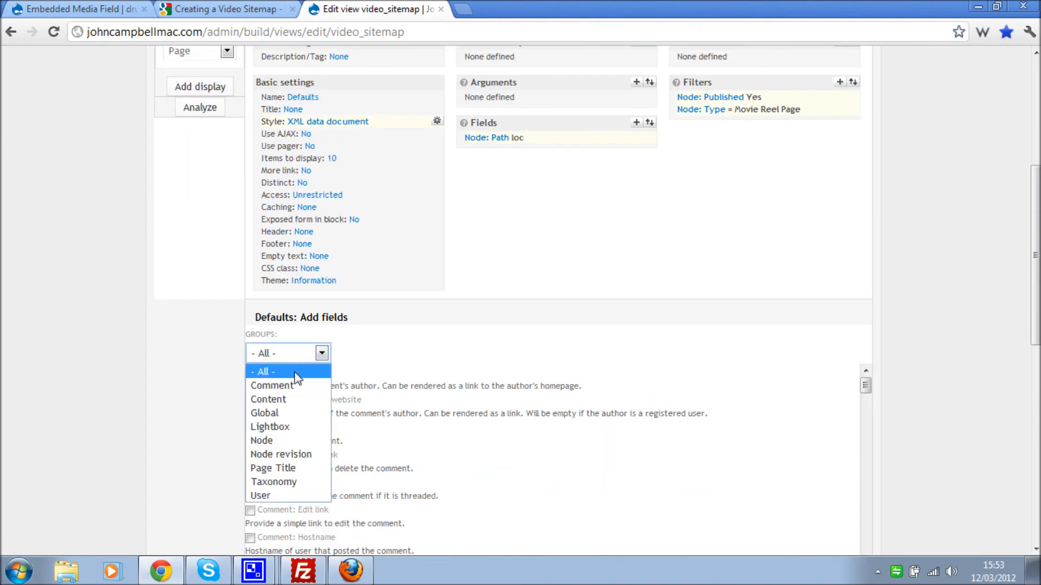
{"action": "left_click", "coordinate": [301, 412]}
{"action": "scroll", "coordinate": [335, 490], "scroll_direction": "down", "scroll_amount": 2}
{"action": "left_click", "coordinate": [259, 350]}
{"action": "left_click", "coordinate": [265, 520]}
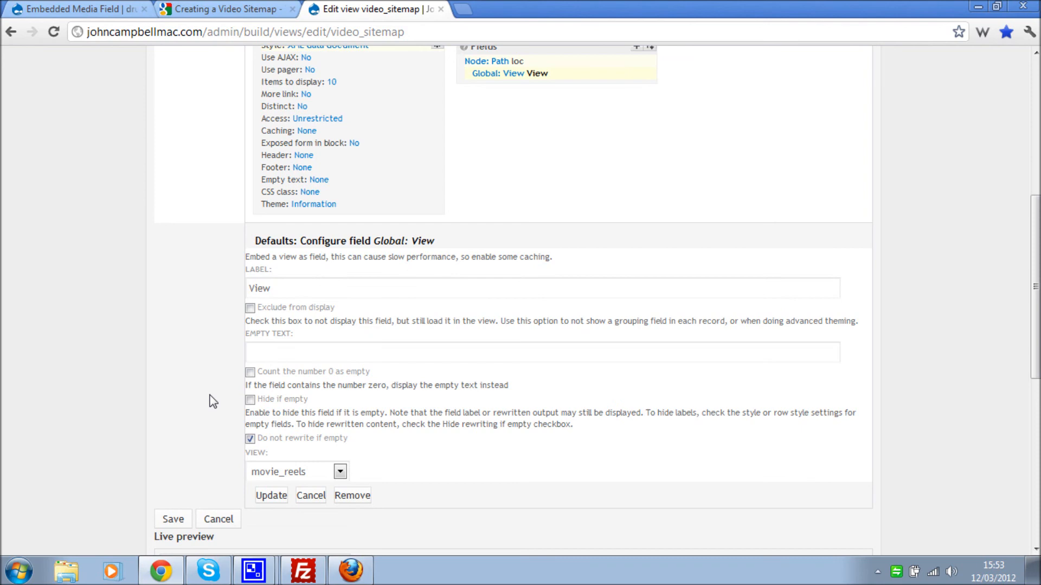
{"action": "scroll", "coordinate": [211, 395], "scroll_direction": "down", "scroll_amount": 4}
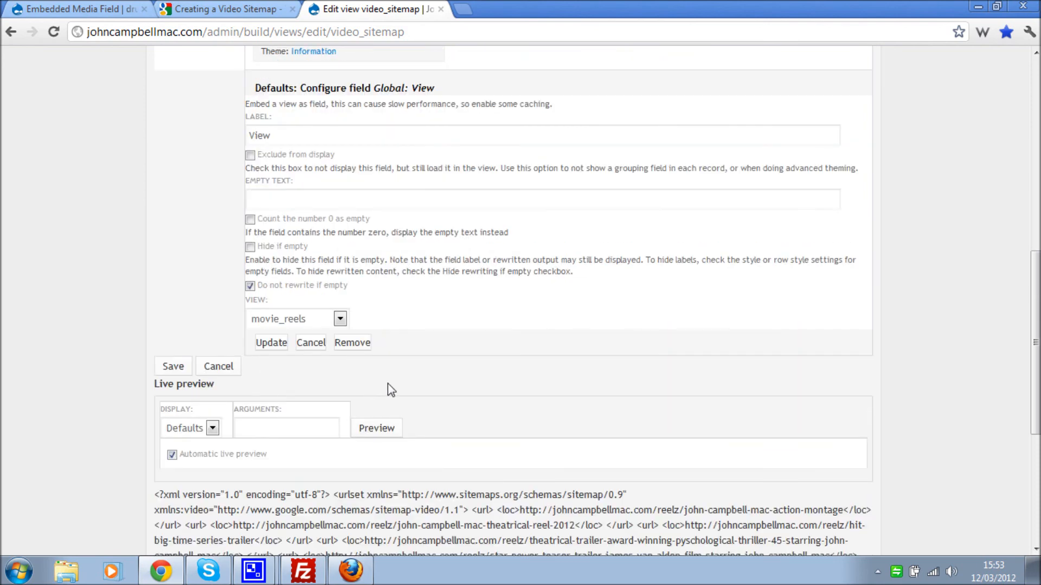
{"action": "left_click", "coordinate": [340, 319]}
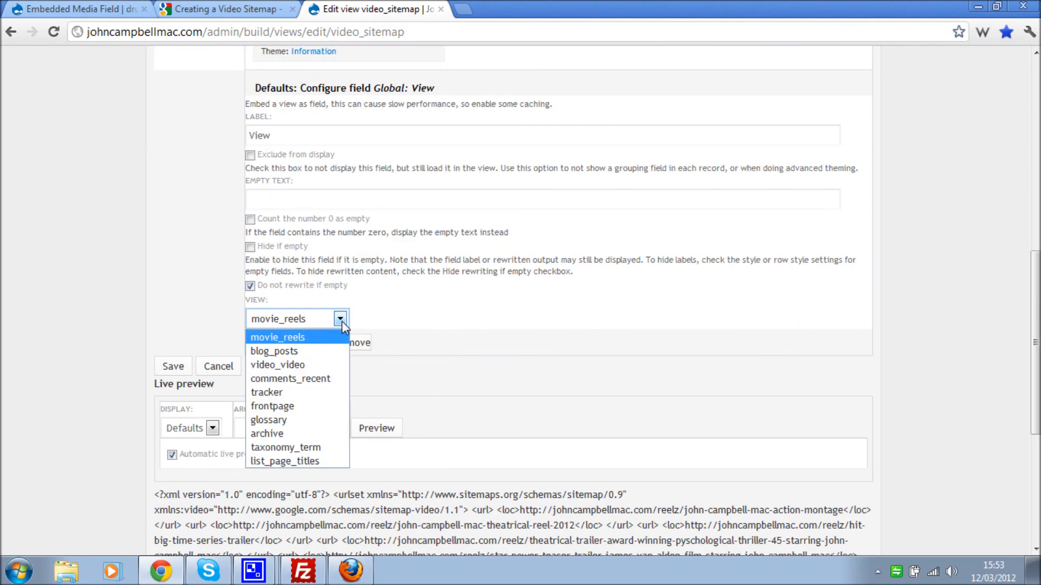
{"action": "left_click", "coordinate": [301, 365]}
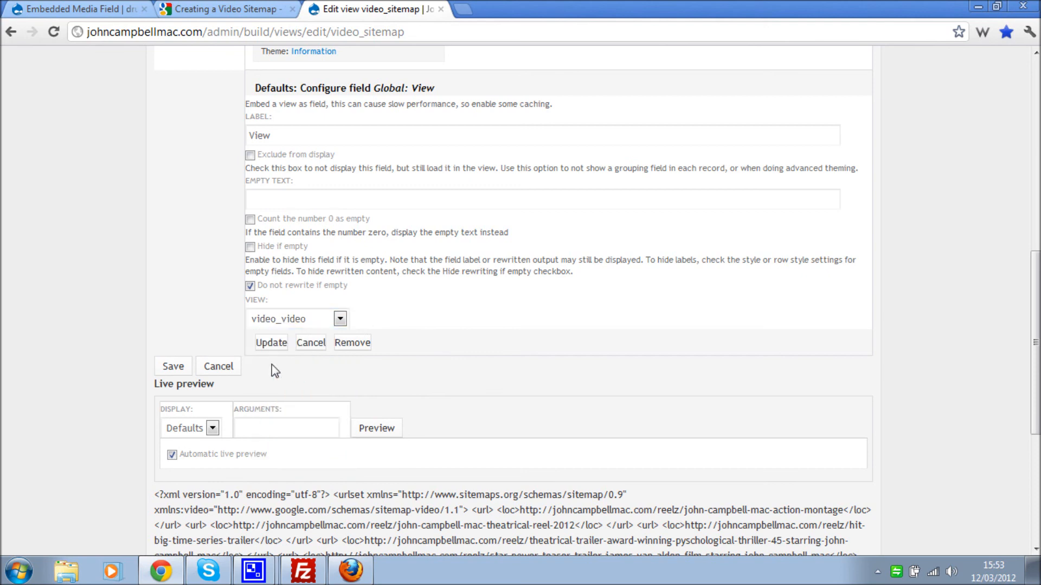
- Label the embedded view field video:video, copied from Google's sample, and apply it
{"action": "left_click", "coordinate": [306, 130]}
{"action": "left_click_drag", "start_coordinate": [306, 135], "coordinate": [203, 131]}
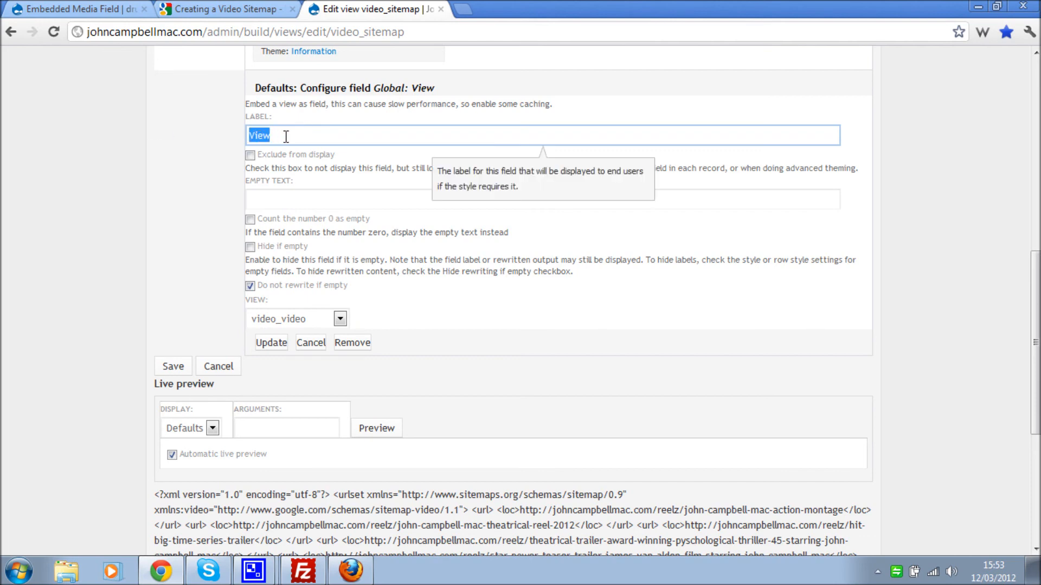
{"action": "type", "text": "video"}
{"action": "left_click", "coordinate": [250, 11]}
{"action": "left_click", "coordinate": [231, 318]}
{"action": "left_click_drag", "start_coordinate": [231, 318], "coordinate": [161, 319]}
{"action": "right_click", "coordinate": [166, 317]}
{"action": "left_click", "coordinate": [178, 327]}
{"action": "left_click", "coordinate": [374, 9]}
{"action": "left_click_drag", "start_coordinate": [275, 135], "coordinate": [237, 128]}
{"action": "right_click", "coordinate": [248, 133]}
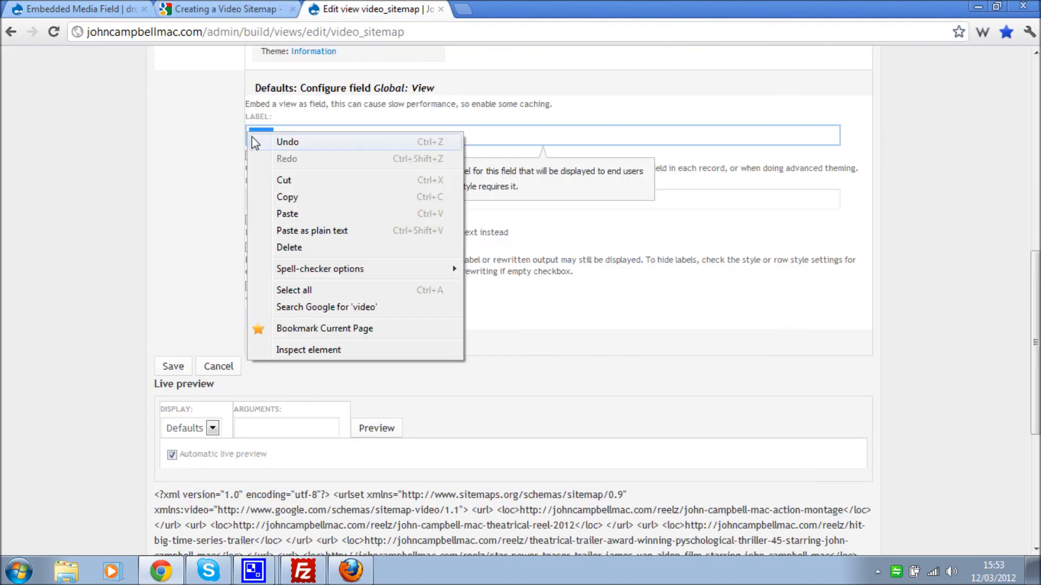
{"action": "left_click", "coordinate": [320, 228]}
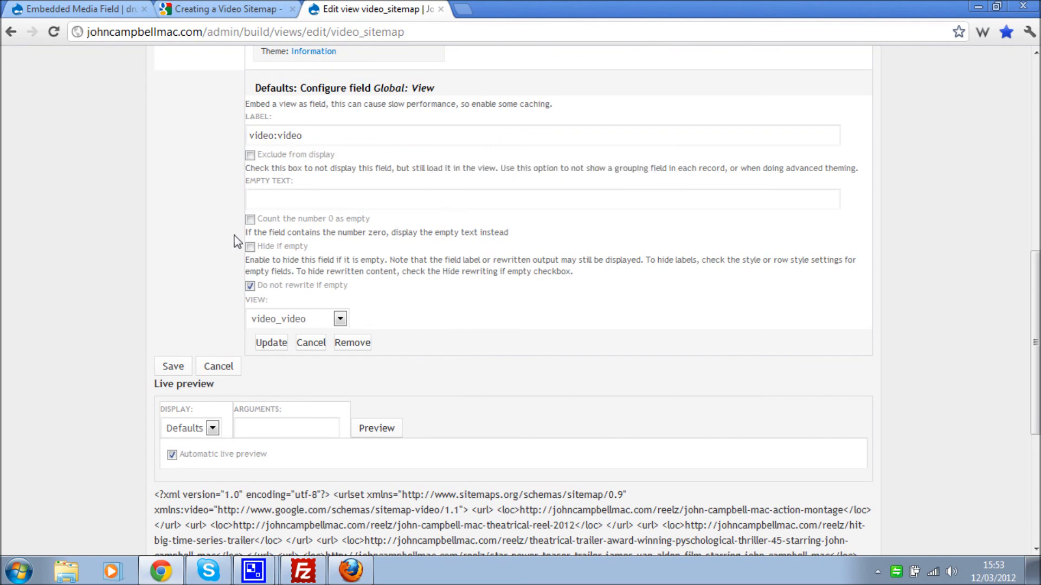
{"action": "left_click", "coordinate": [270, 345]}
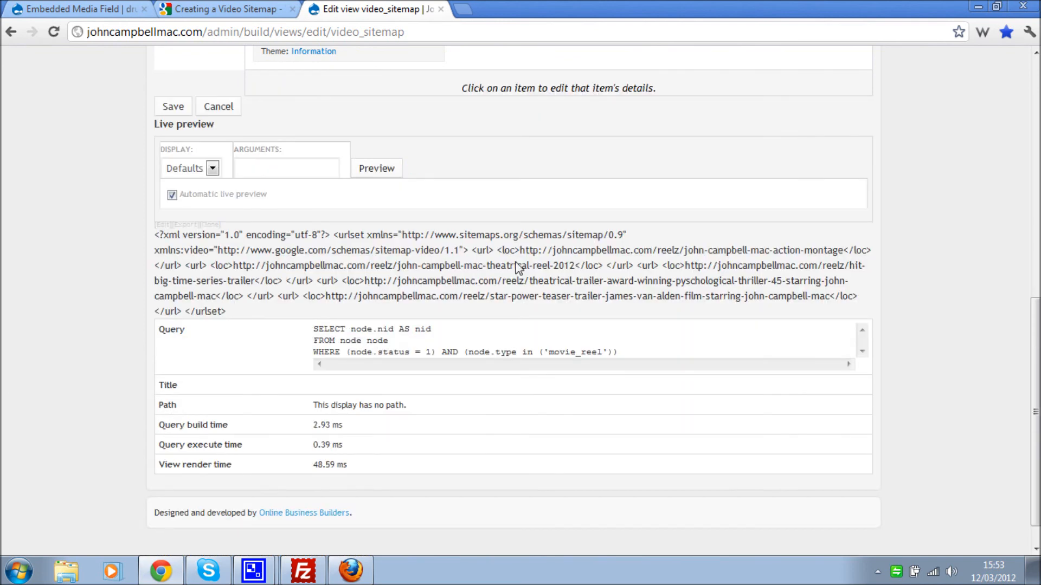
- Switch the embedded video_video view to its Plain display
{"action": "scroll", "coordinate": [530, 266], "scroll_direction": "up", "scroll_amount": 4}
{"action": "left_click", "coordinate": [506, 149]}
{"action": "scroll", "coordinate": [499, 206], "scroll_direction": "down", "scroll_amount": 1}
{"action": "scroll", "coordinate": [496, 255], "scroll_direction": "down", "scroll_amount": 2}
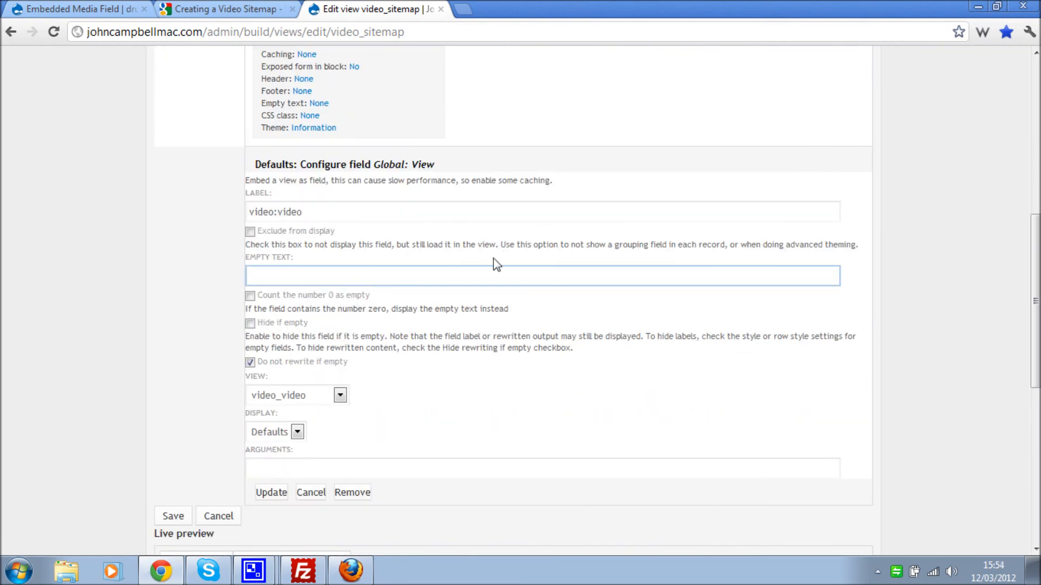
{"action": "left_click", "coordinate": [297, 356]}
{"action": "left_click", "coordinate": [286, 387]}
{"action": "left_click", "coordinate": [280, 391]}
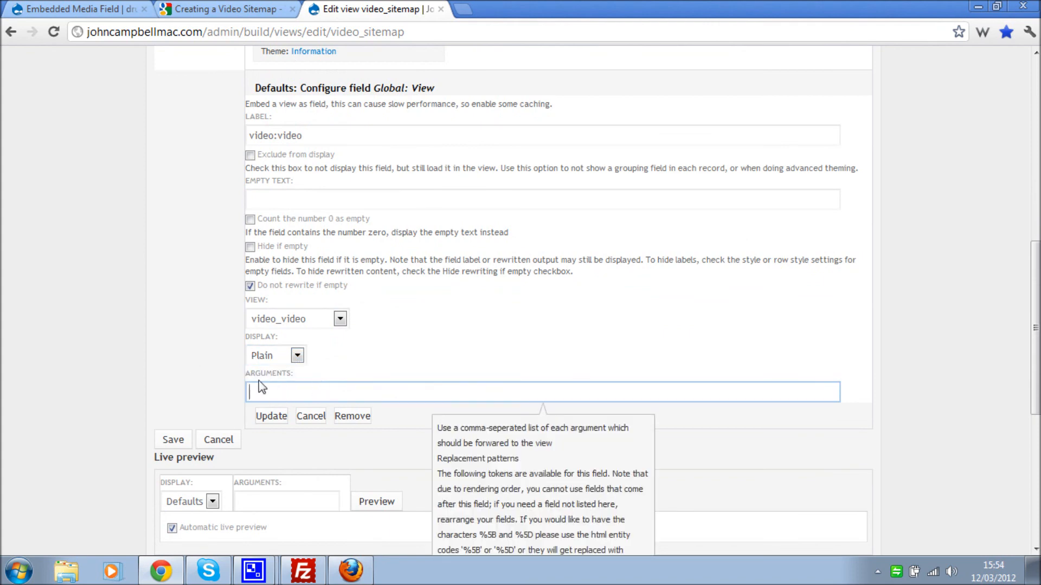
{"action": "left_click", "coordinate": [273, 419]}
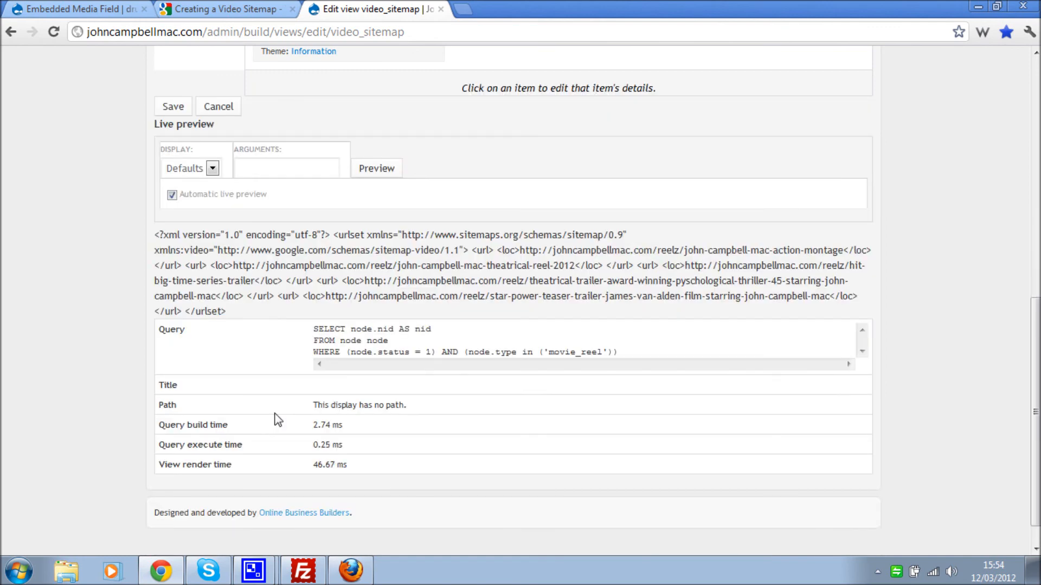
{"action": "scroll", "coordinate": [619, 392], "scroll_direction": "up", "scroll_amount": 6}
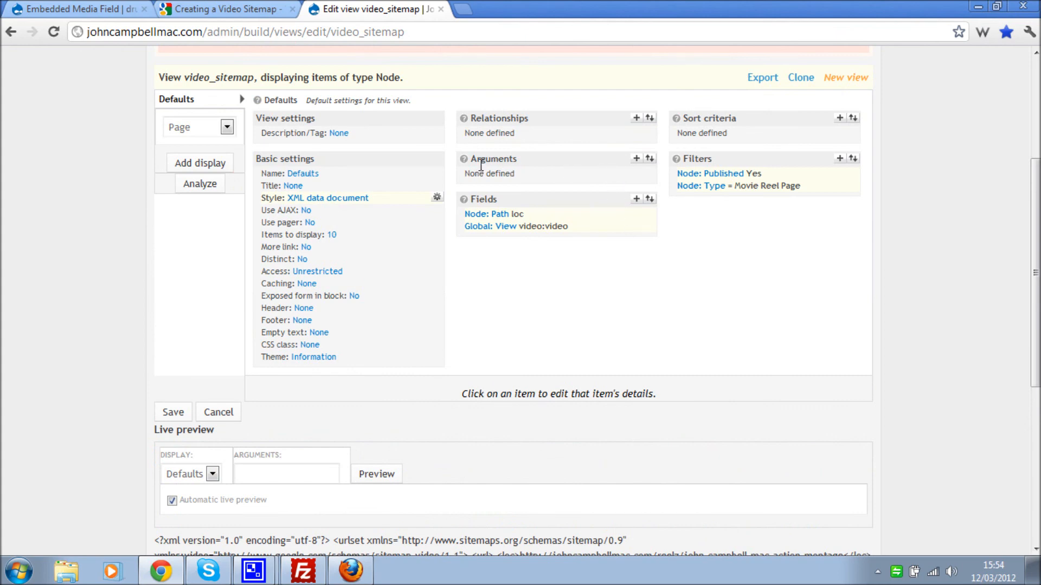
- Add a Node: Nid field excluded from display
{"action": "left_click", "coordinate": [637, 199]}
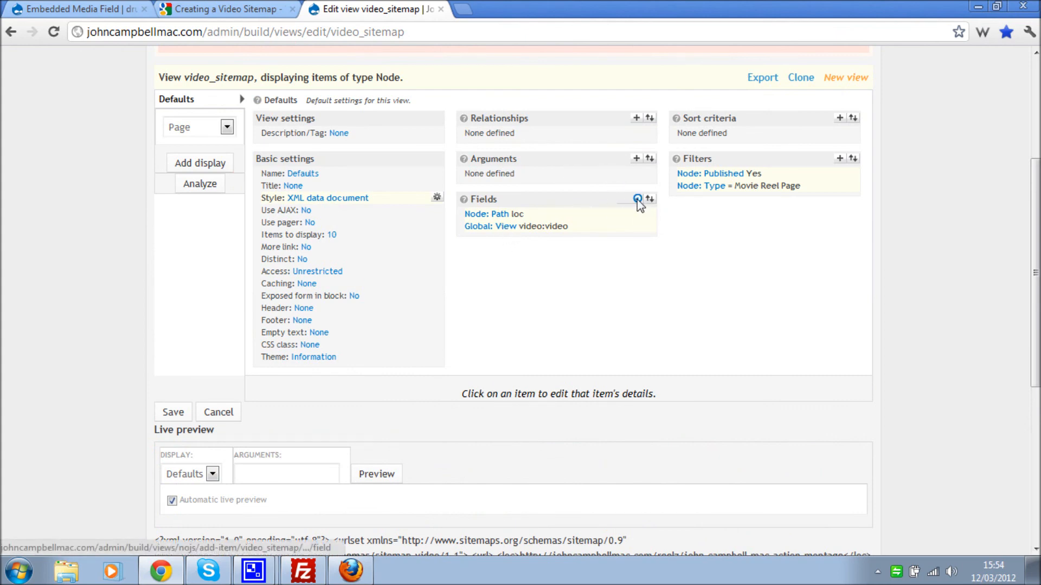
{"action": "scroll", "coordinate": [549, 340], "scroll_direction": "down", "scroll_amount": 3}
{"action": "left_click", "coordinate": [313, 278]}
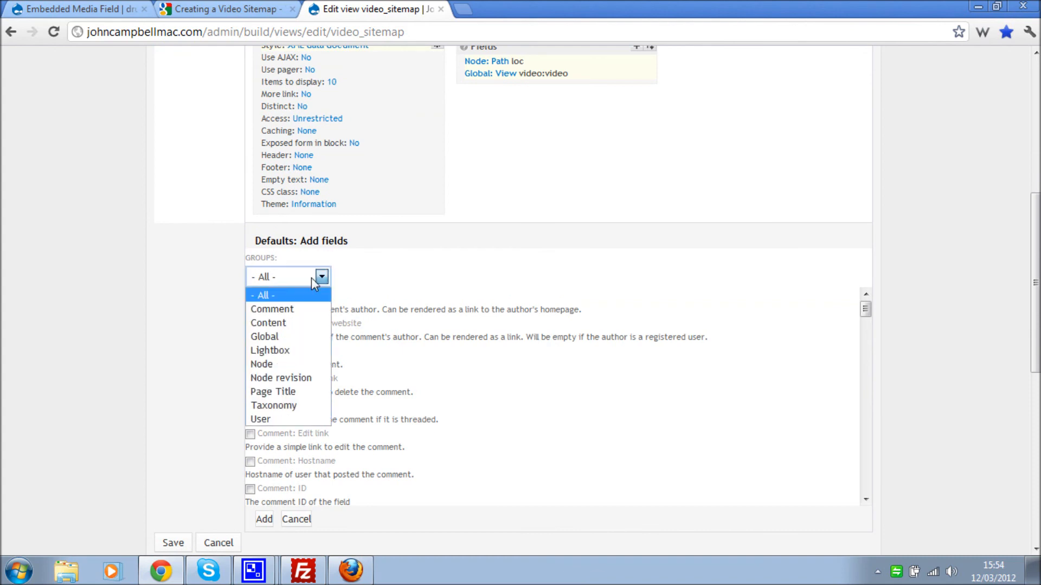
{"action": "left_click", "coordinate": [290, 365]}
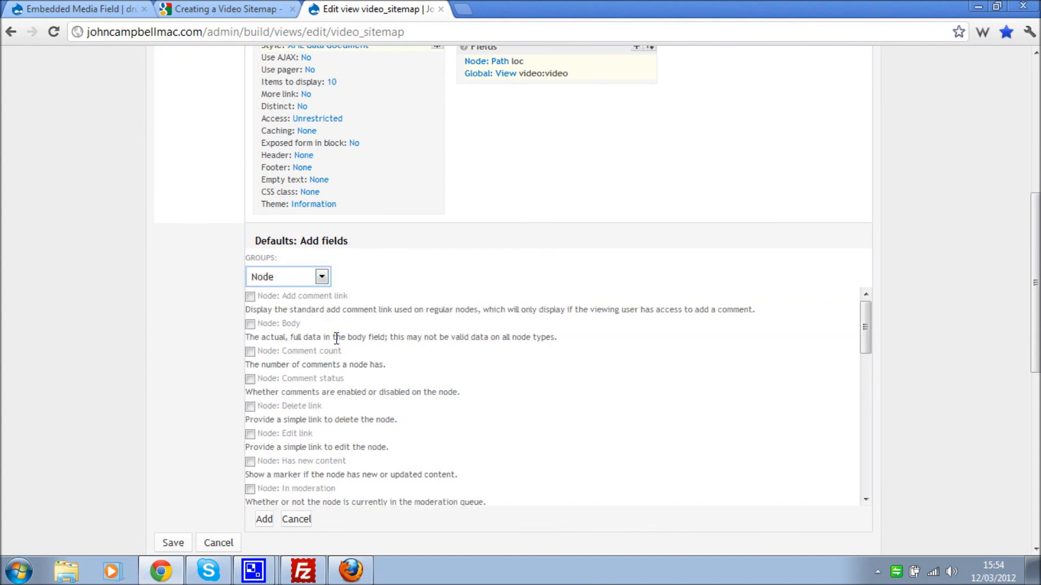
{"action": "scroll", "coordinate": [296, 431], "scroll_direction": "down", "scroll_amount": 3}
{"action": "left_click", "coordinate": [273, 474]}
{"action": "scroll", "coordinate": [274, 477], "scroll_direction": "down", "scroll_amount": 1}
{"action": "left_click", "coordinate": [264, 519]}
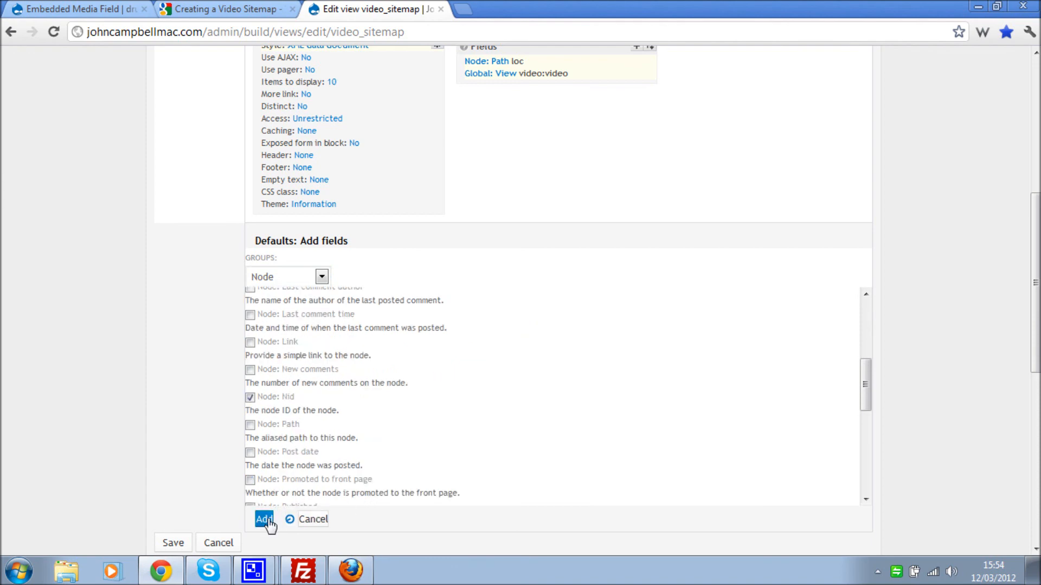
{"action": "left_click", "coordinate": [249, 308]}
{"action": "scroll", "coordinate": [187, 335], "scroll_direction": "down", "scroll_amount": 3}
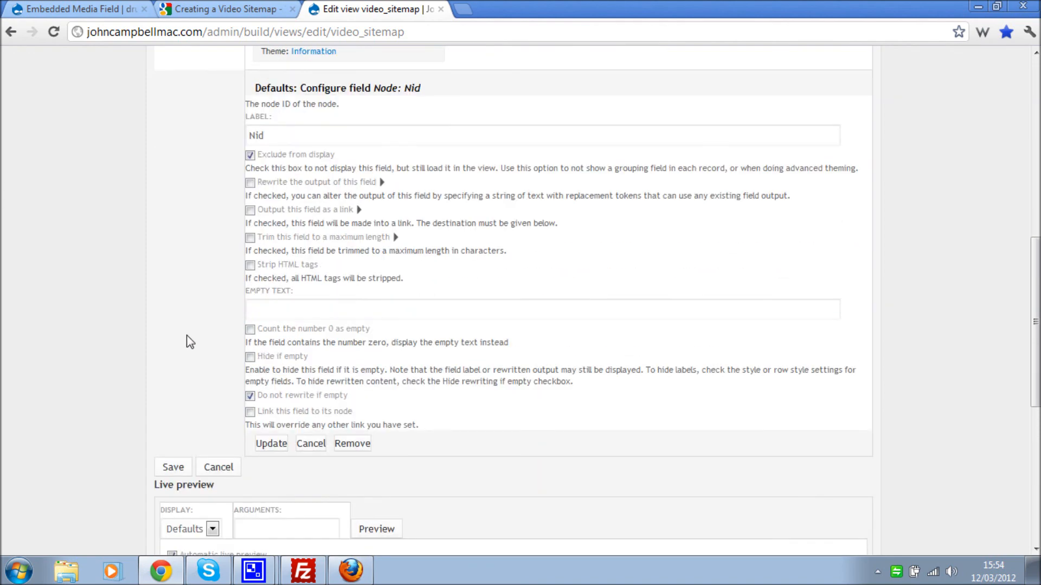
{"action": "left_click", "coordinate": [271, 451]}
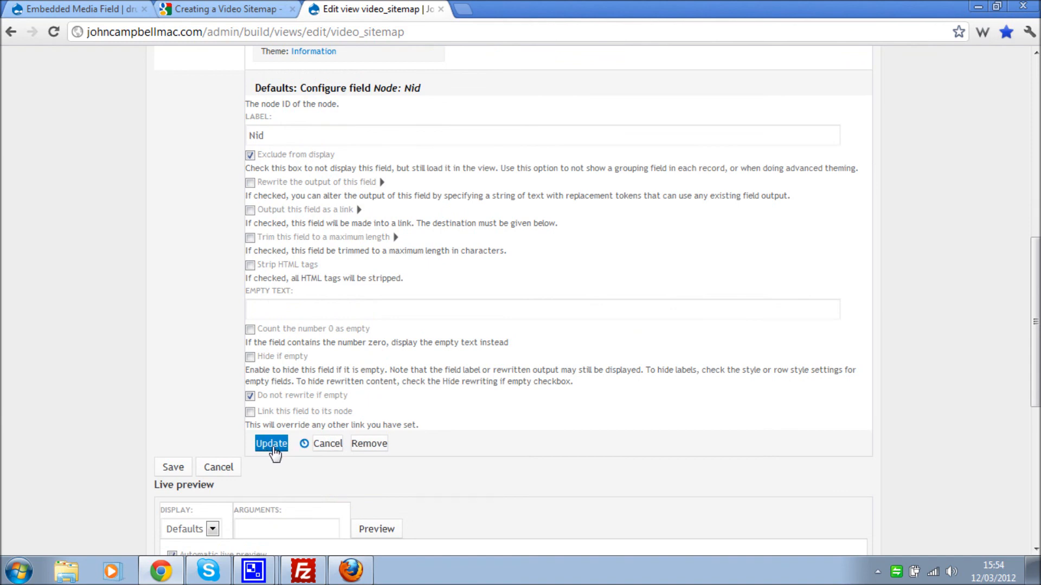
- Move the Nid field to the top, ahead of loc and video:video
{"action": "scroll", "coordinate": [582, 288], "scroll_direction": "up", "scroll_amount": 2}
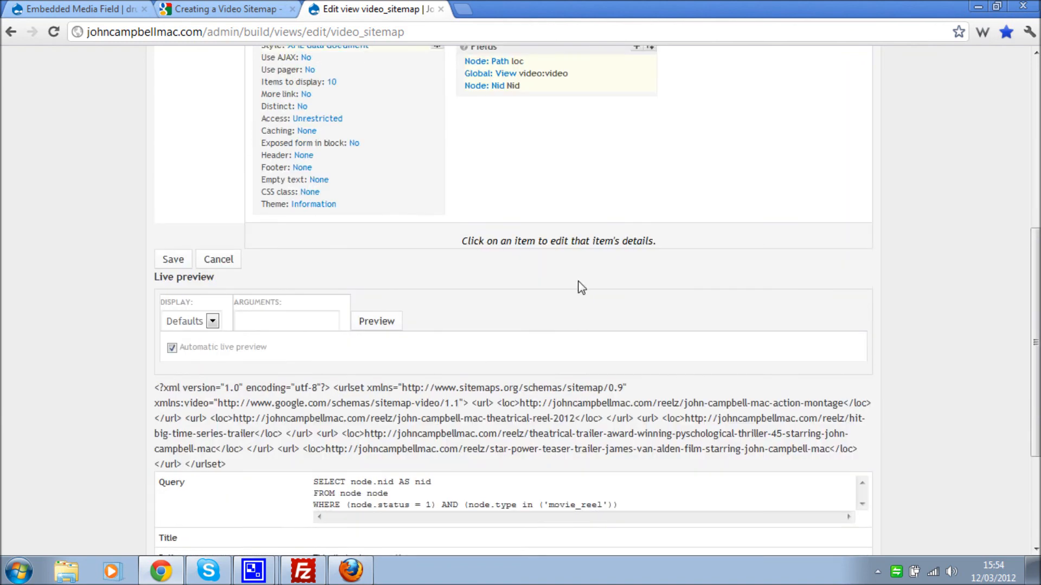
{"action": "scroll", "coordinate": [580, 284], "scroll_direction": "up", "scroll_amount": 1}
{"action": "left_click", "coordinate": [652, 123]}
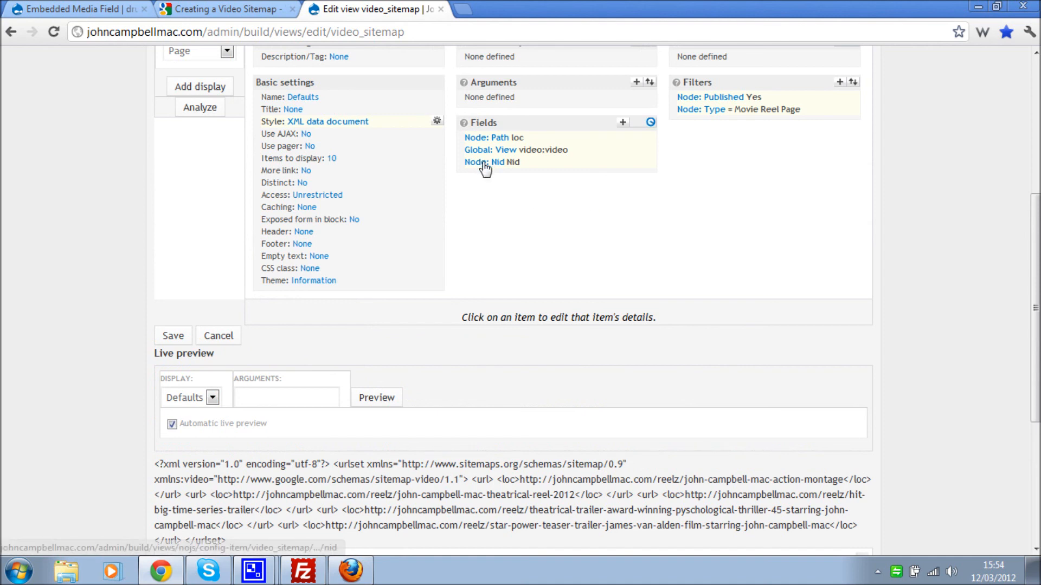
{"action": "left_click_drag", "start_coordinate": [255, 370], "coordinate": [254, 331]}
{"action": "left_click", "coordinate": [263, 400]}
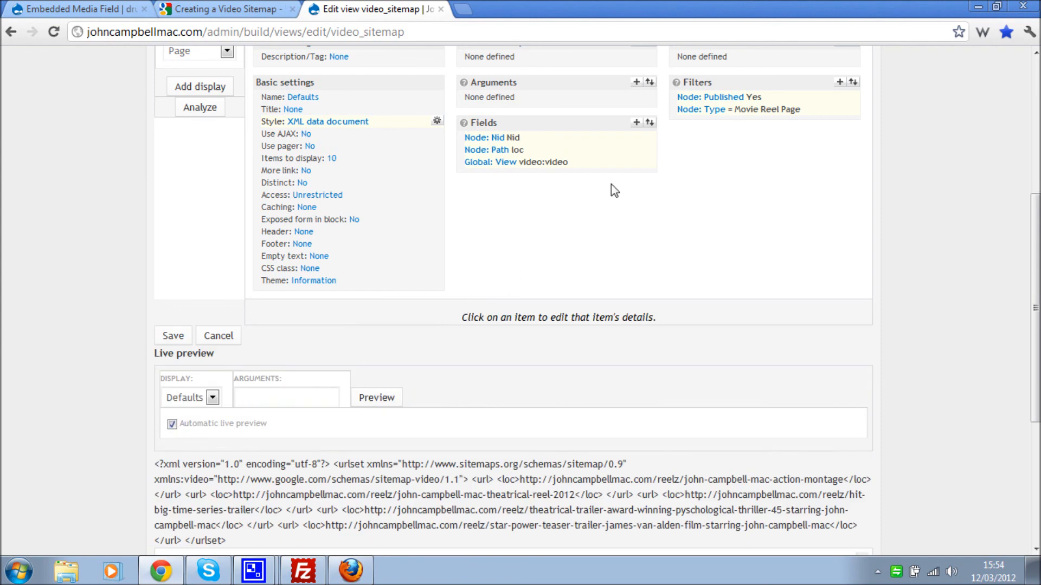
- Pass [nid] as the embedded view field's argument and check the preview's video:video entries
{"action": "left_click", "coordinate": [506, 162]}
{"action": "scroll", "coordinate": [521, 277], "scroll_direction": "down", "scroll_amount": 2}
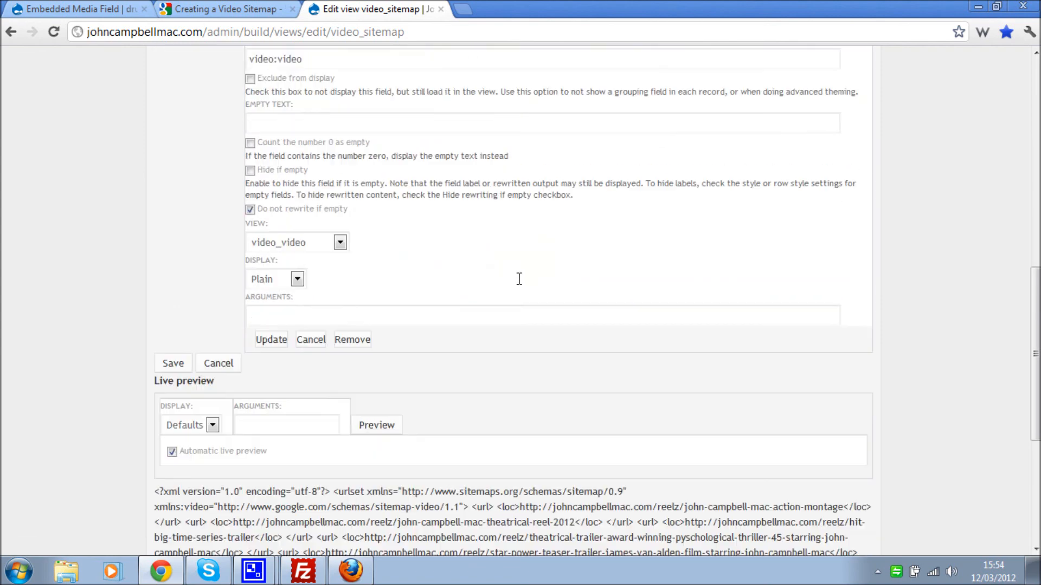
{"action": "left_click", "coordinate": [274, 322]}
{"action": "type", "text": "["}
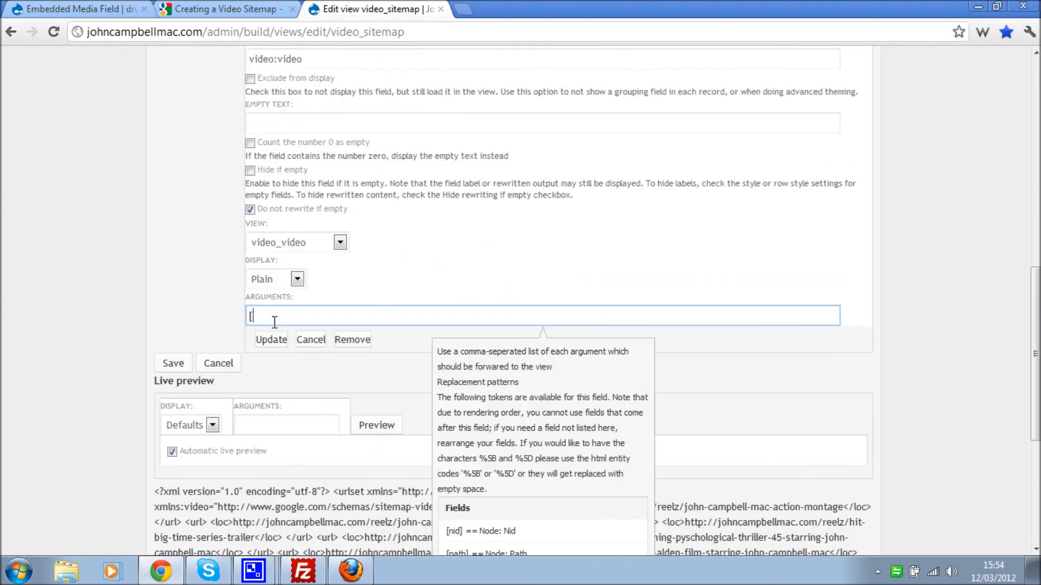
{"action": "type", "text": "nid]"}
{"action": "scroll", "coordinate": [193, 233], "scroll_direction": "down", "scroll_amount": 1}
{"action": "left_click", "coordinate": [271, 263]}
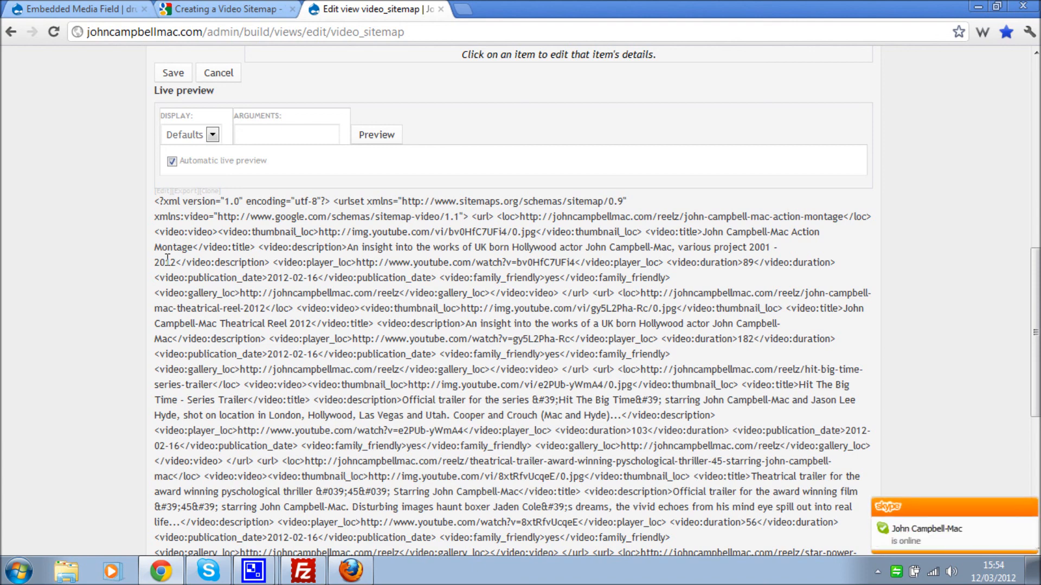
{"action": "scroll", "coordinate": [167, 260], "scroll_direction": "down", "scroll_amount": 4}
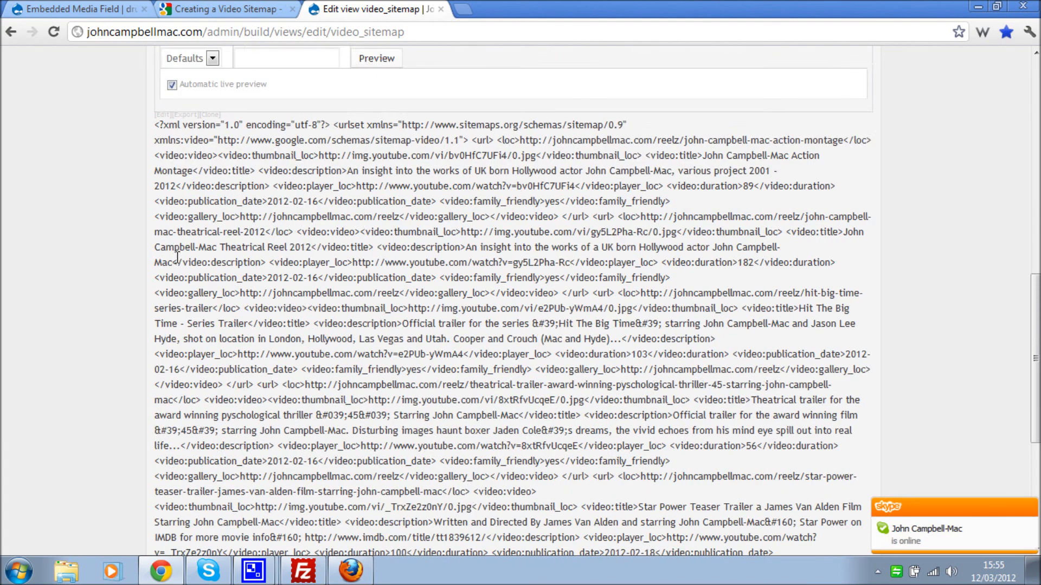
{"action": "scroll", "coordinate": [179, 255], "scroll_direction": "up", "scroll_amount": 4}
{"action": "scroll", "coordinate": [176, 256], "scroll_direction": "up", "scroll_amount": 5}
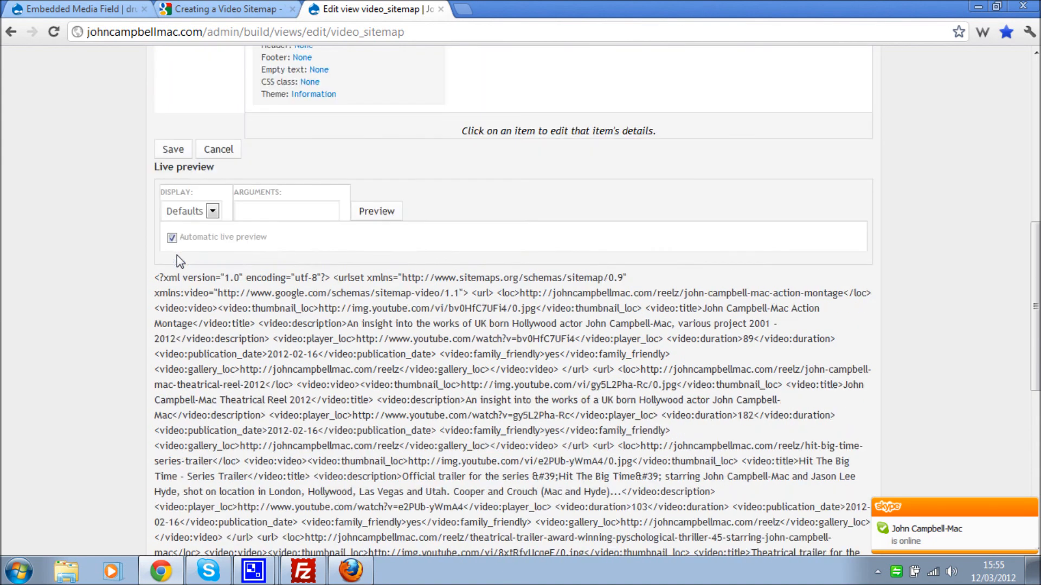
{"action": "scroll", "coordinate": [180, 262], "scroll_direction": "up", "scroll_amount": 1}
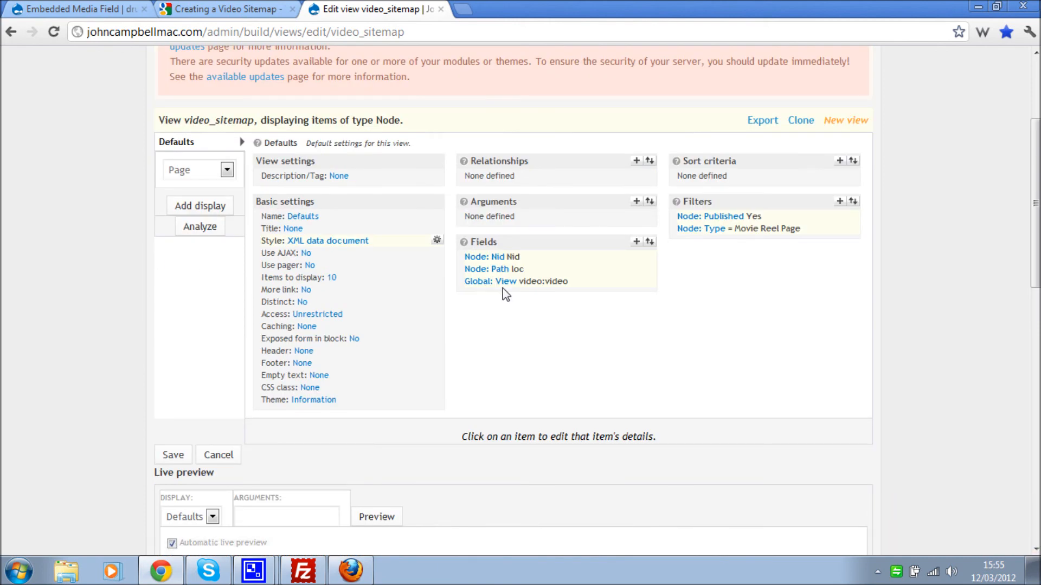
- Add a Page display to the video_sitemap view
{"action": "left_click", "coordinate": [227, 170]}
{"action": "left_click", "coordinate": [227, 170]}
{"action": "left_click", "coordinate": [199, 209]}
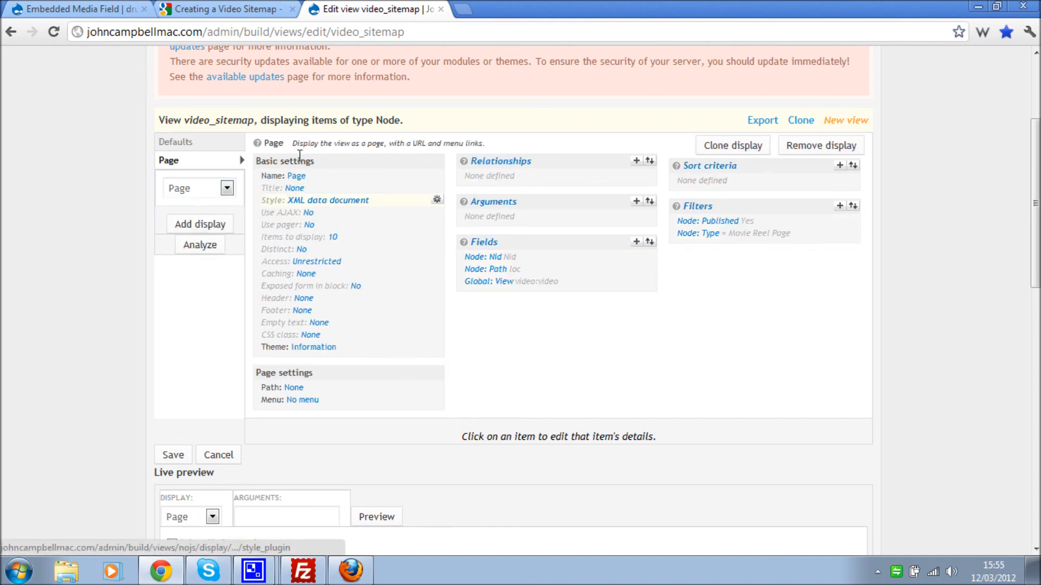
- Set the Page display's path to video-sitemap.xml
{"action": "left_click", "coordinate": [295, 388]}
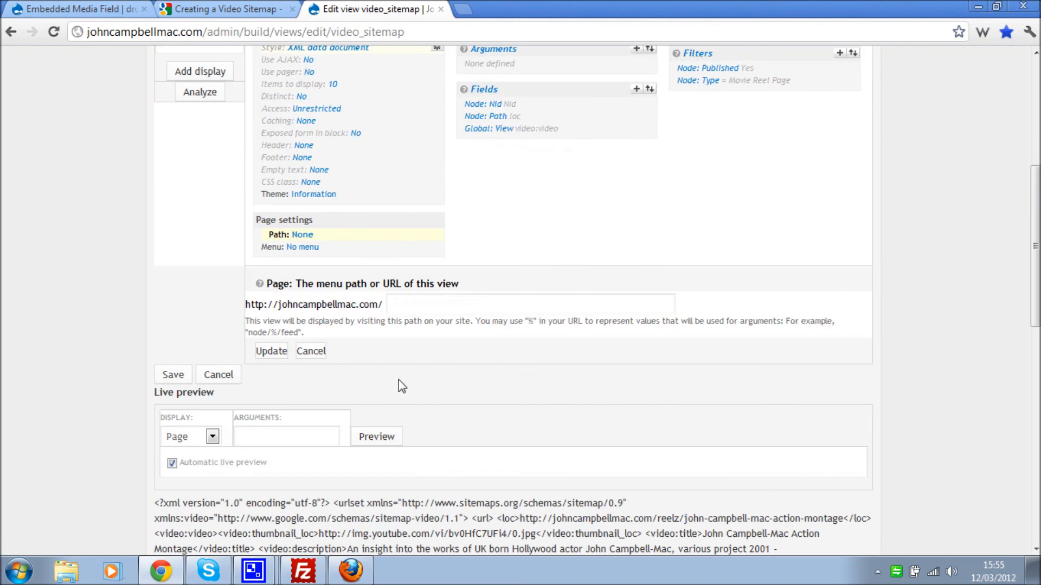
{"action": "type", "text": "v"}
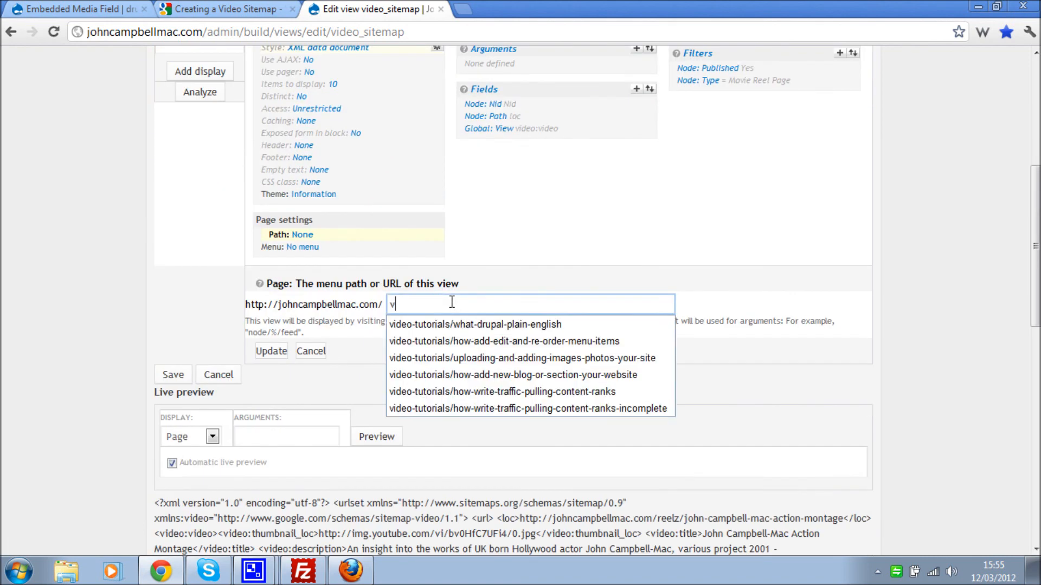
{"action": "type", "text": "ideo-sitemap"}
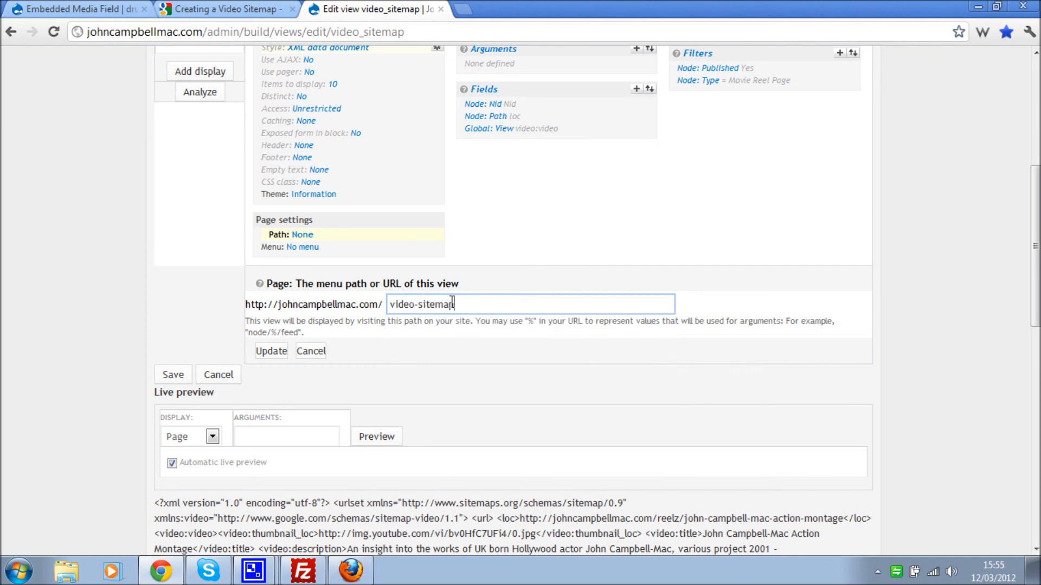
{"action": "type", "text": ".xml"}
{"action": "left_click", "coordinate": [273, 352]}
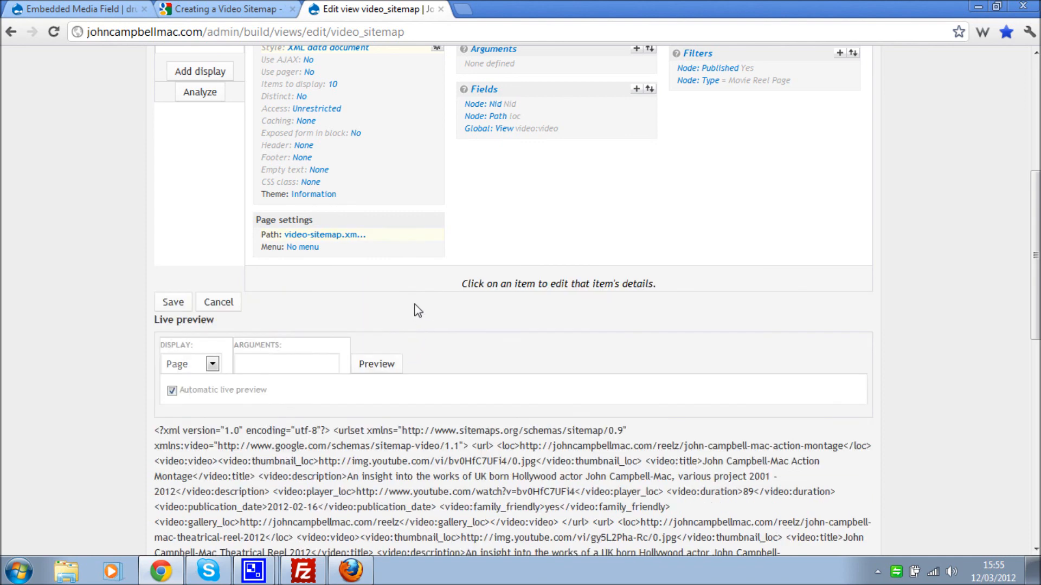
{"action": "scroll", "coordinate": [386, 311], "scroll_direction": "up", "scroll_amount": 2}
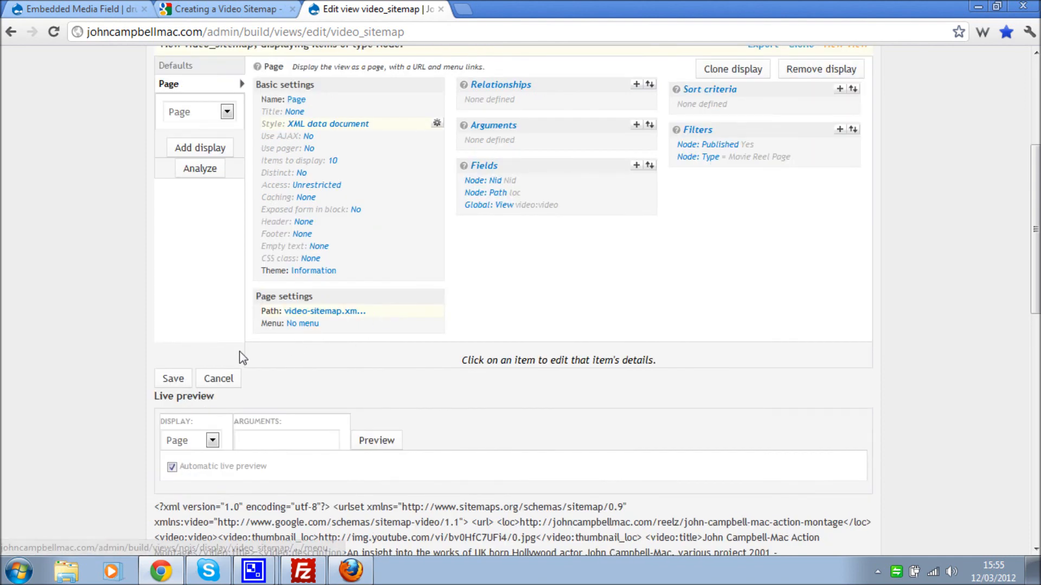
- Save the video_sitemap view and open the live video-sitemap.xml page
{"action": "left_click", "coordinate": [169, 382]}
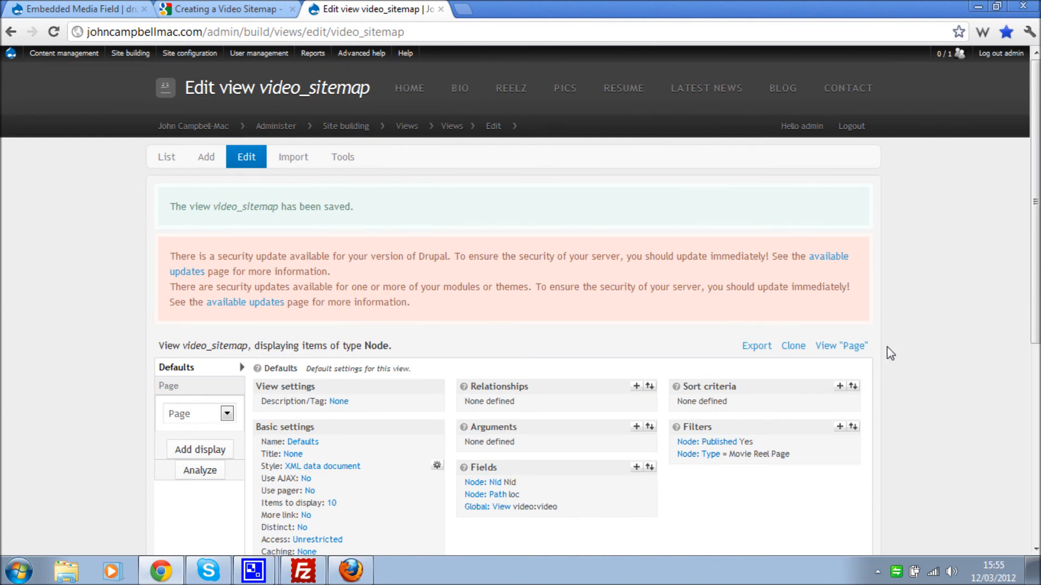
{"action": "left_click", "coordinate": [852, 346]}
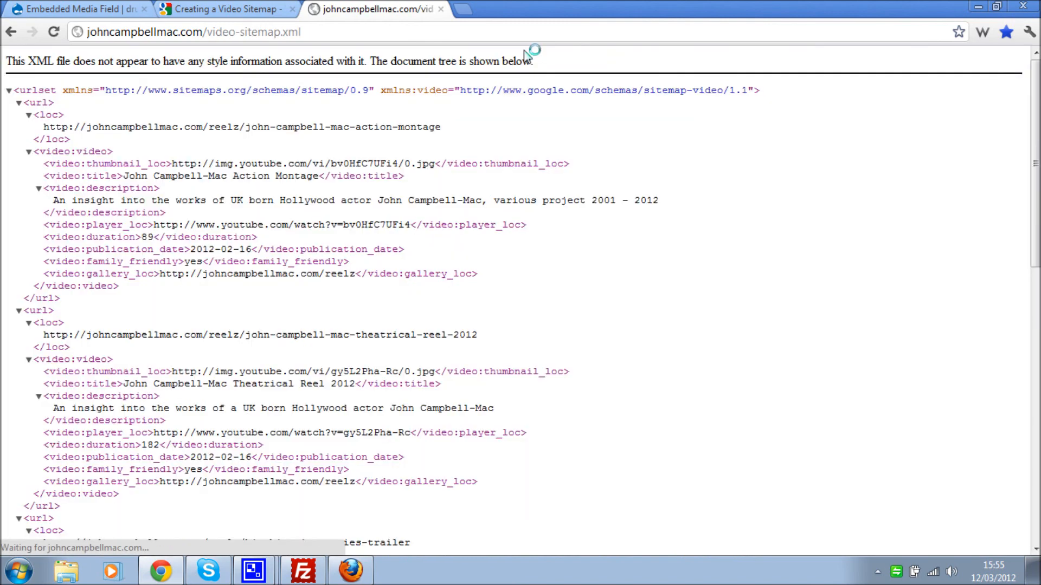